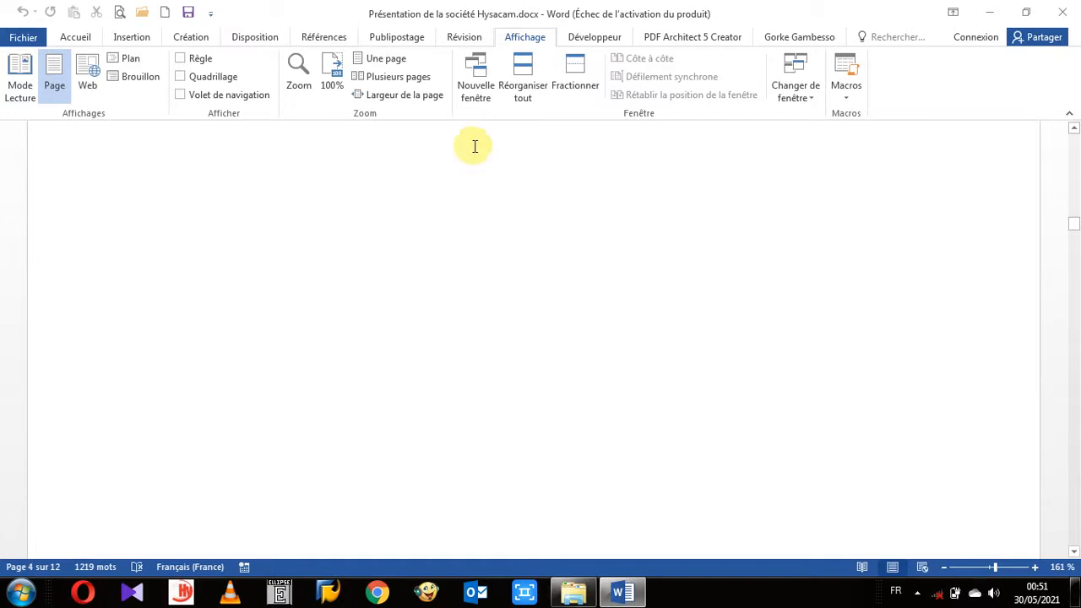
View the document at 100% zoom and bring the LISTE DES IMAGES page into view.
click(333, 78)
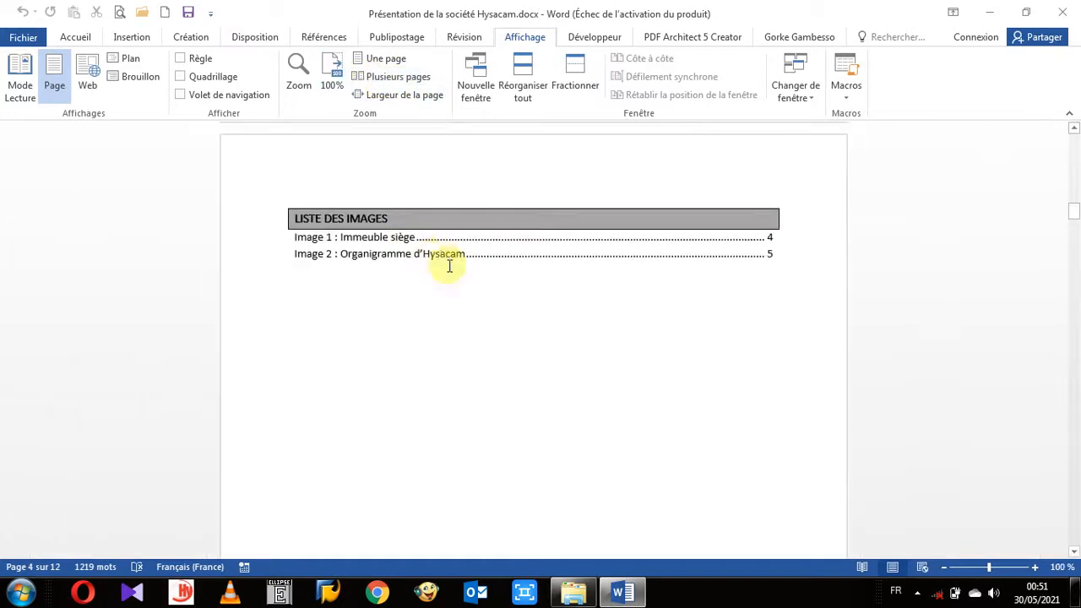
scroll(524, 337, up, 3)
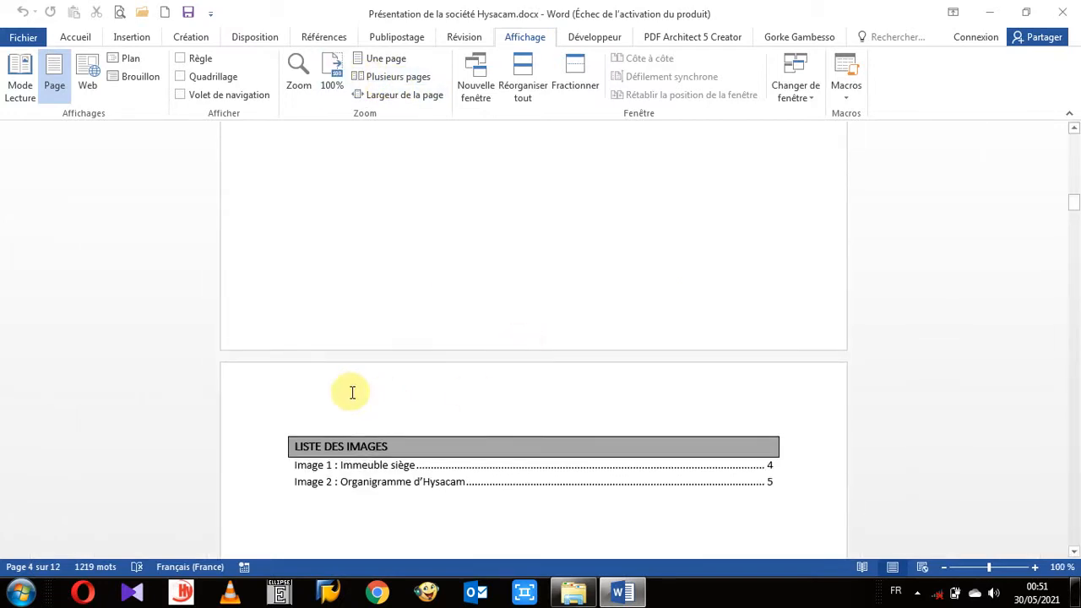
double_click(499, 396)
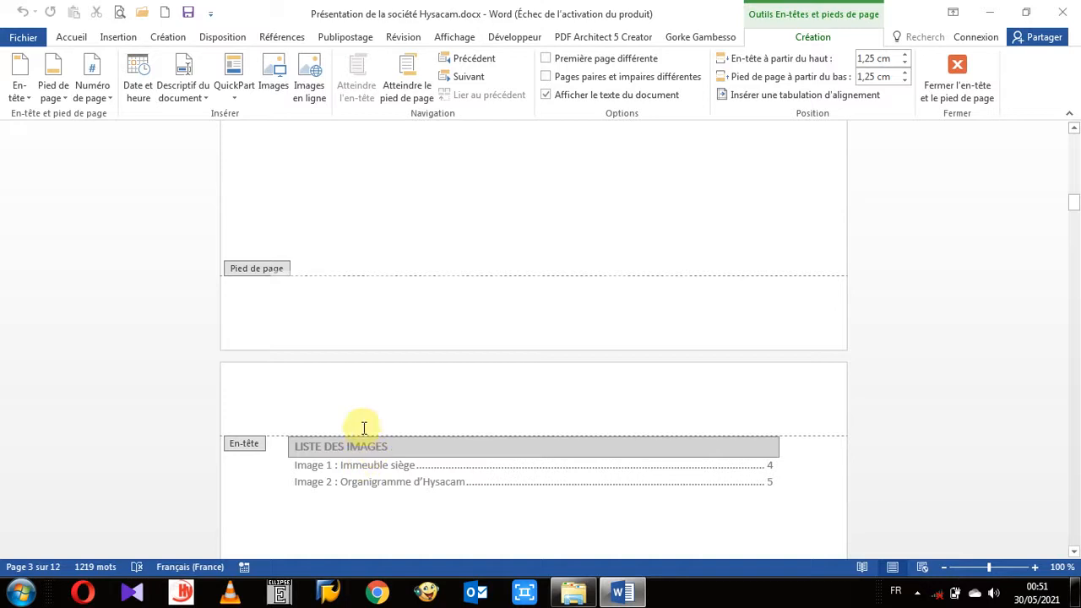
scroll(345, 398, down, 10)
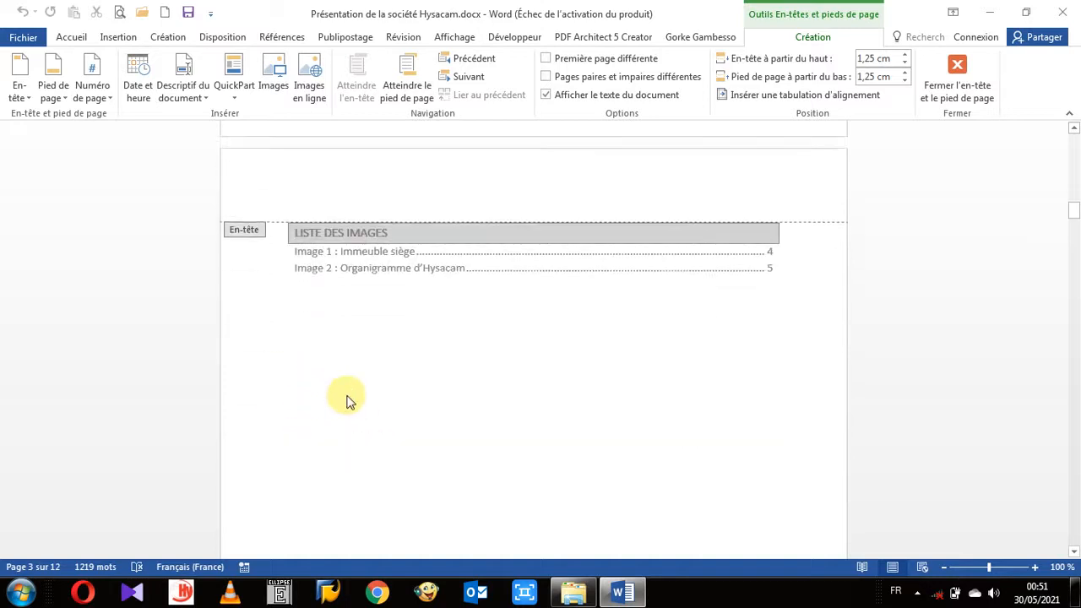
scroll(348, 400, down, 3)
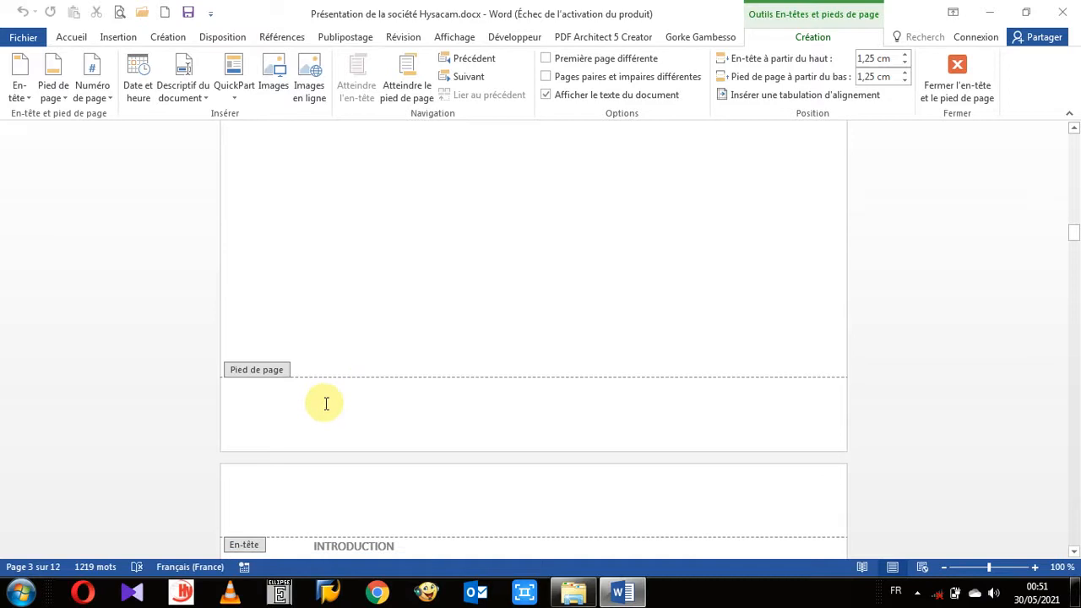
scroll(355, 414, up, 4)
scroll(355, 403, up, 5)
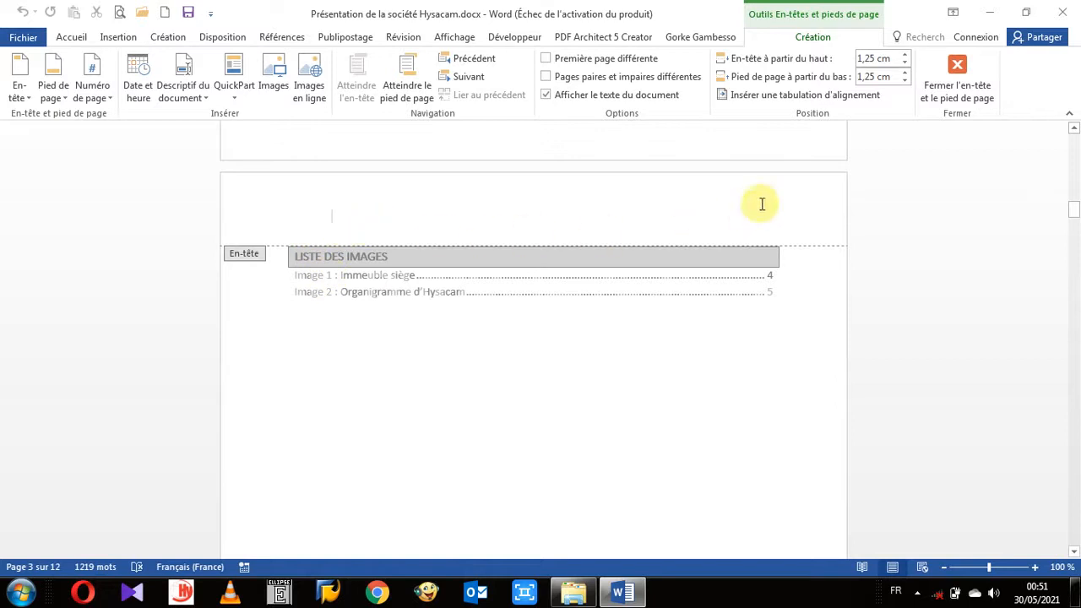
scroll(494, 322, down, 3)
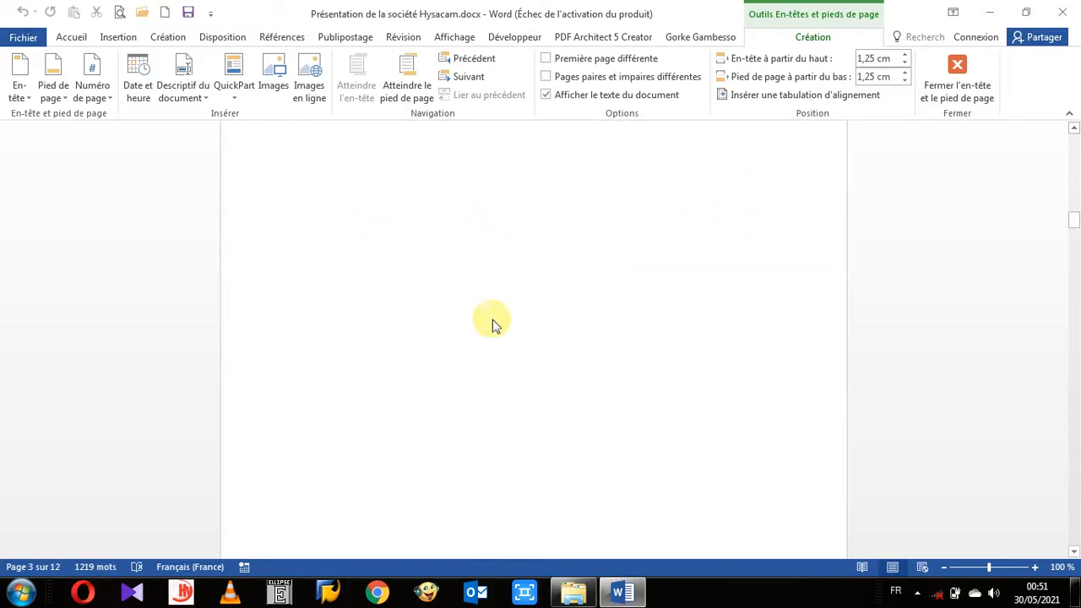
scroll(494, 323, down, 2)
scroll(494, 323, up, 2)
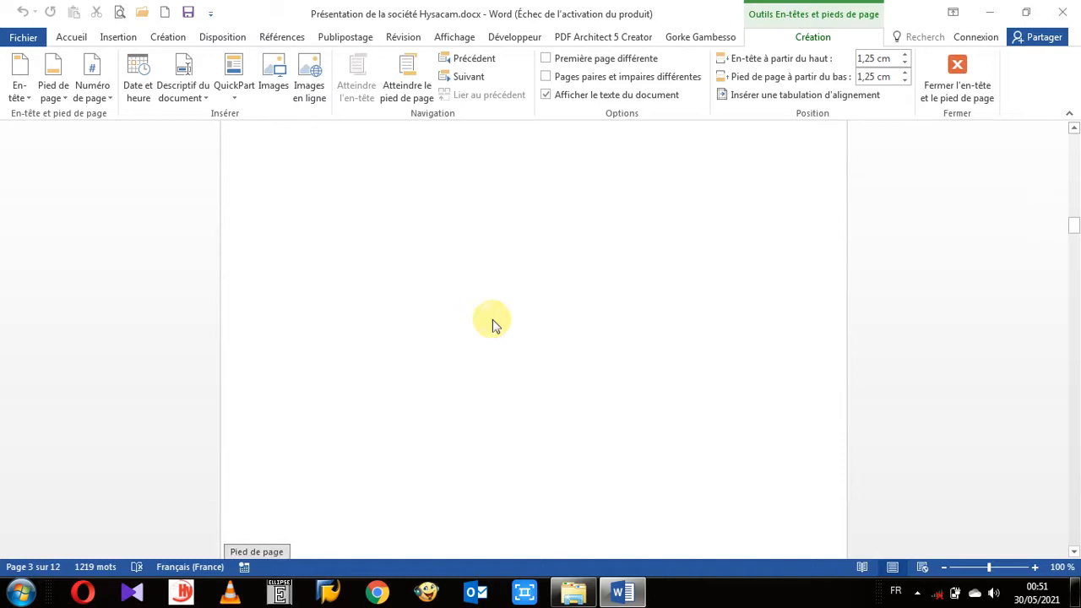
double_click(495, 323)
Show the Insertion ribbon commands above the LISTE DES IMAGES page.
scroll(492, 315, up, 4)
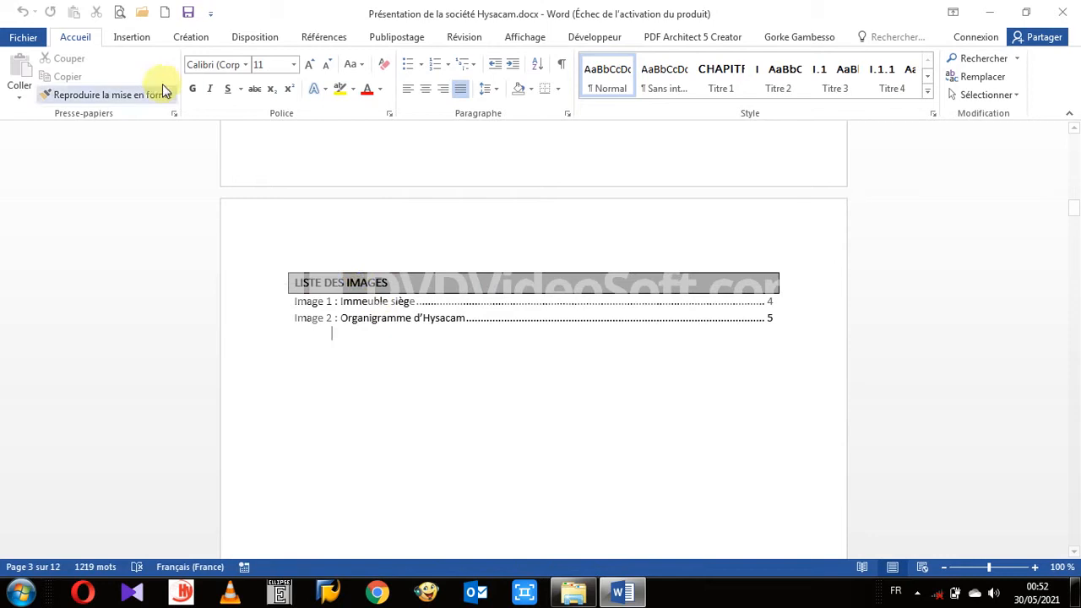
click(131, 37)
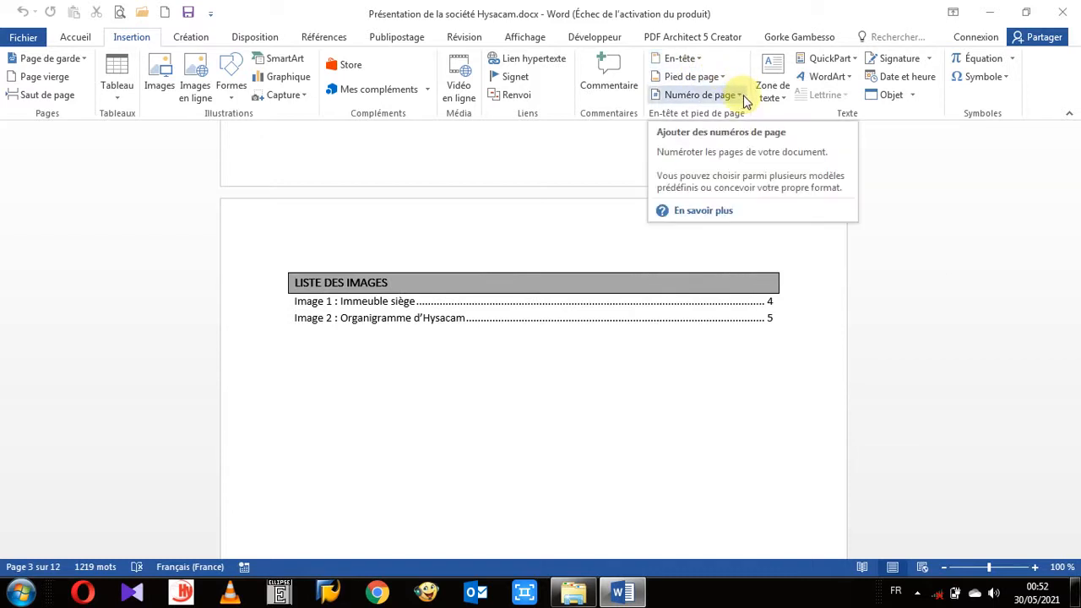
Browse the En-tête gallery of built-in designs such as Austin, Guide, Filigrane and Intégrale.
click(699, 59)
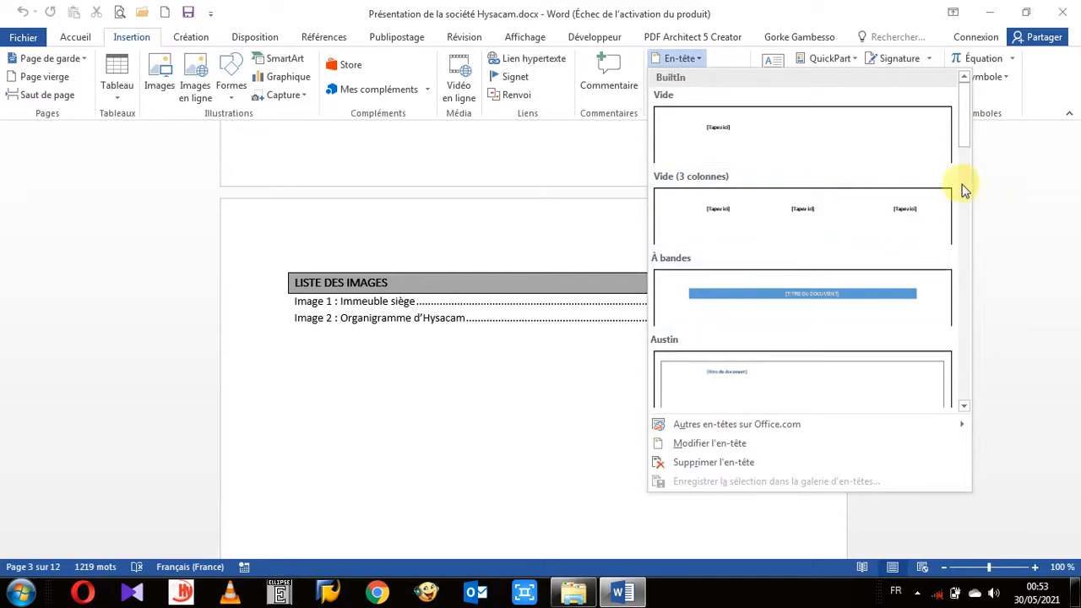
drag(966, 136, 970, 274)
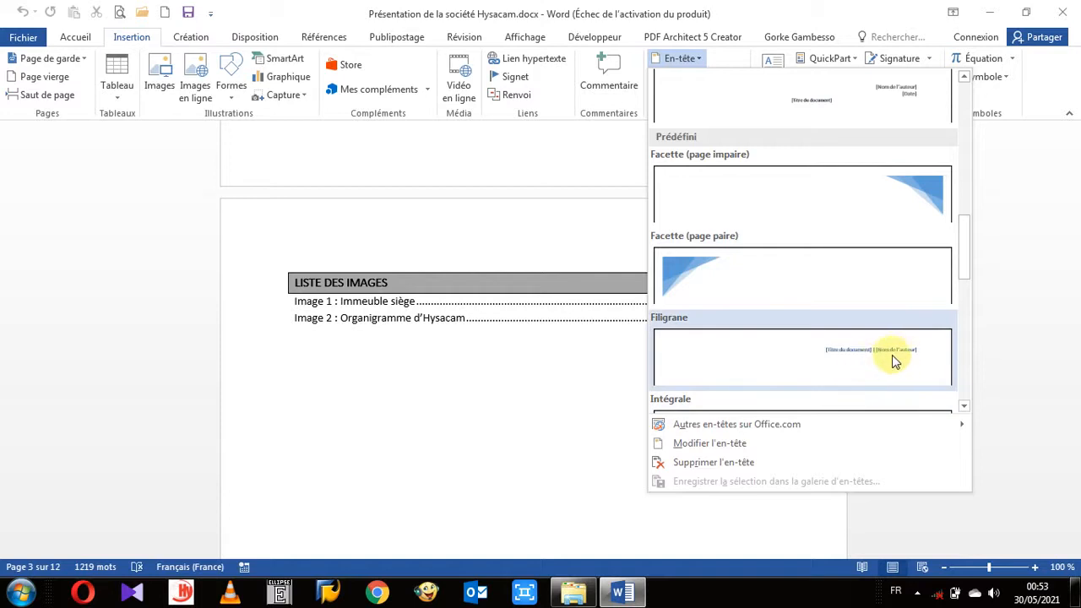
drag(963, 265, 979, 162)
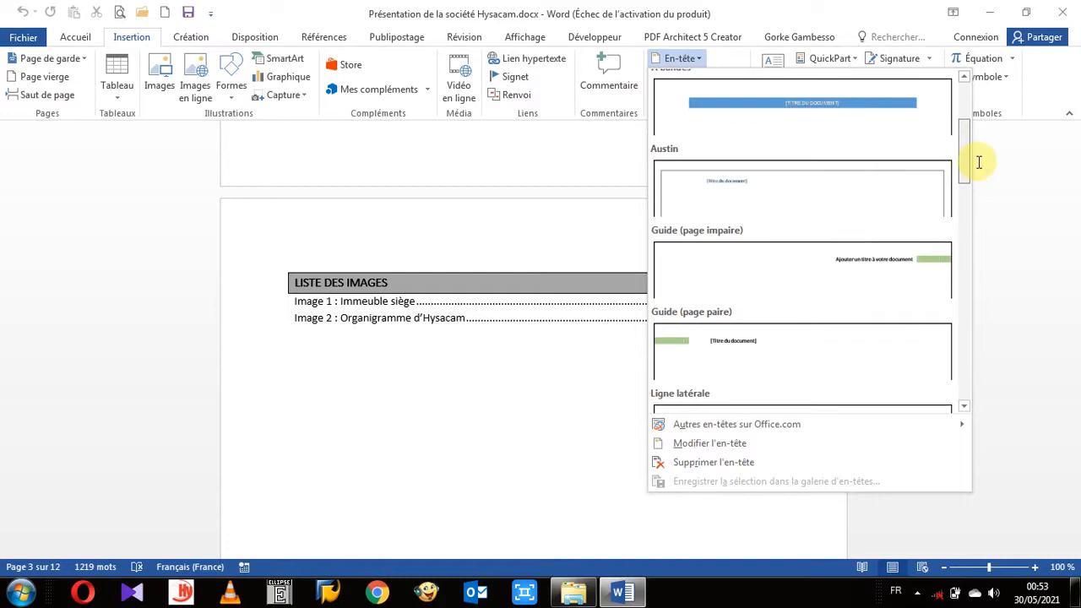
Apply the À bandes header, giving a blue PRESENTATION D'HYSACAM banner.
click(855, 116)
scroll(591, 283, up, 3)
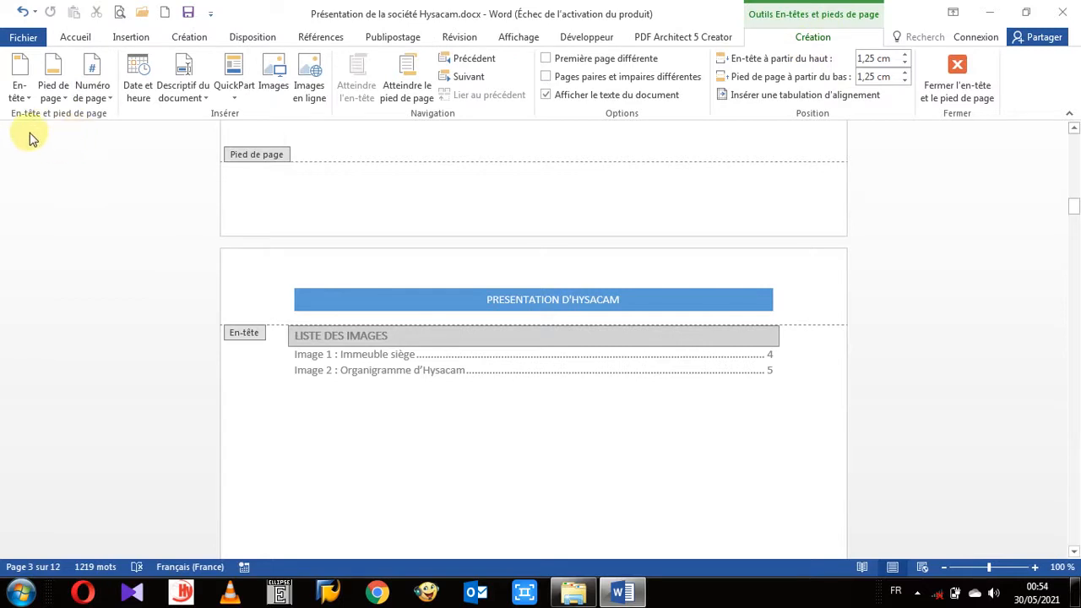
Try the Vide (3 colonnes) header, then replace it with Facette (page impaire).
click(23, 94)
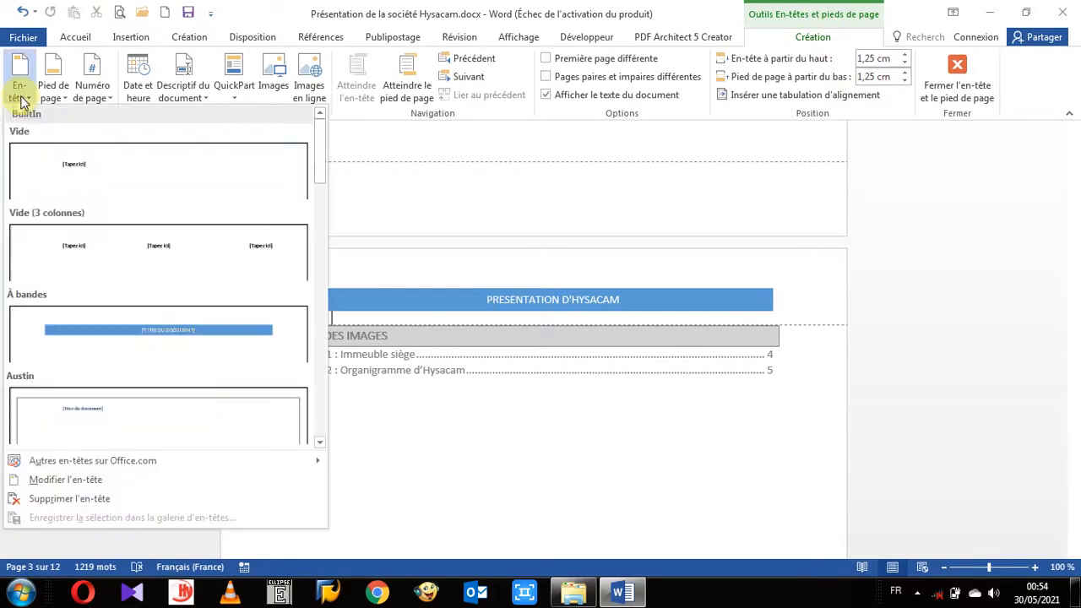
click(61, 247)
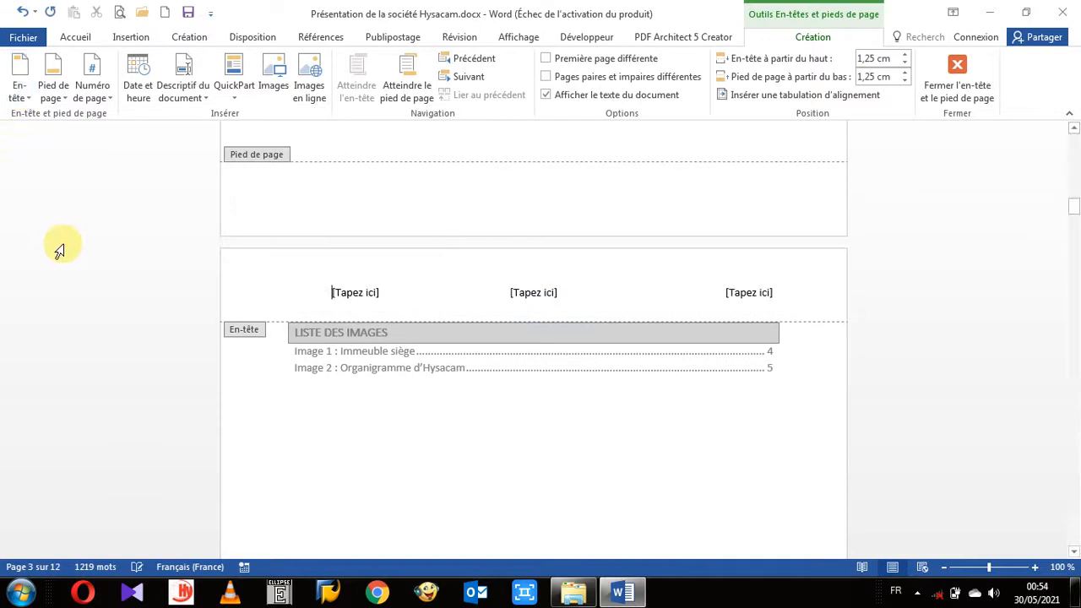
click(21, 94)
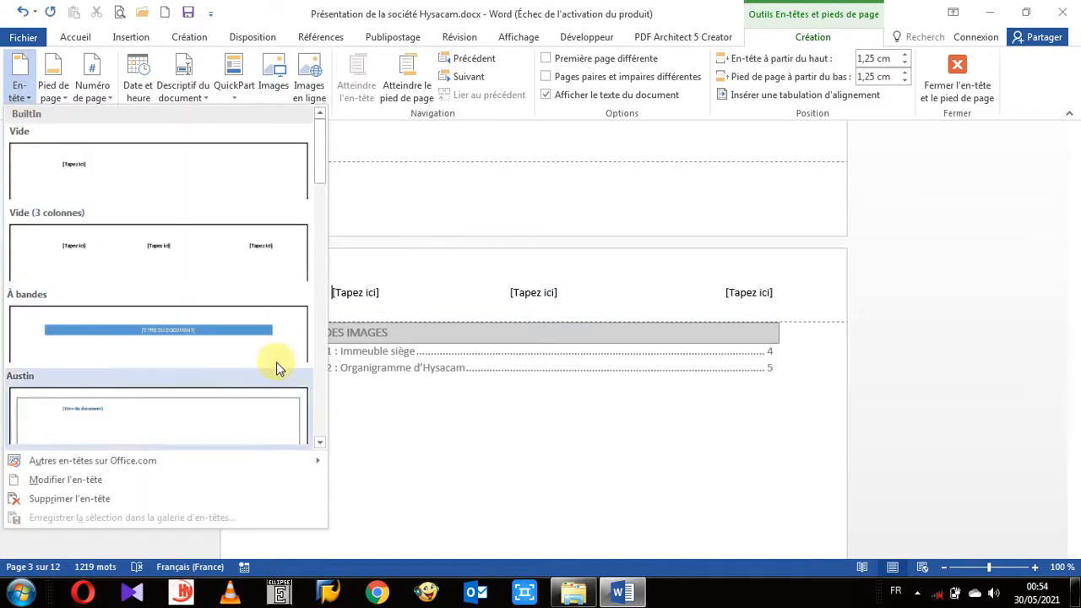
drag(318, 168, 313, 290)
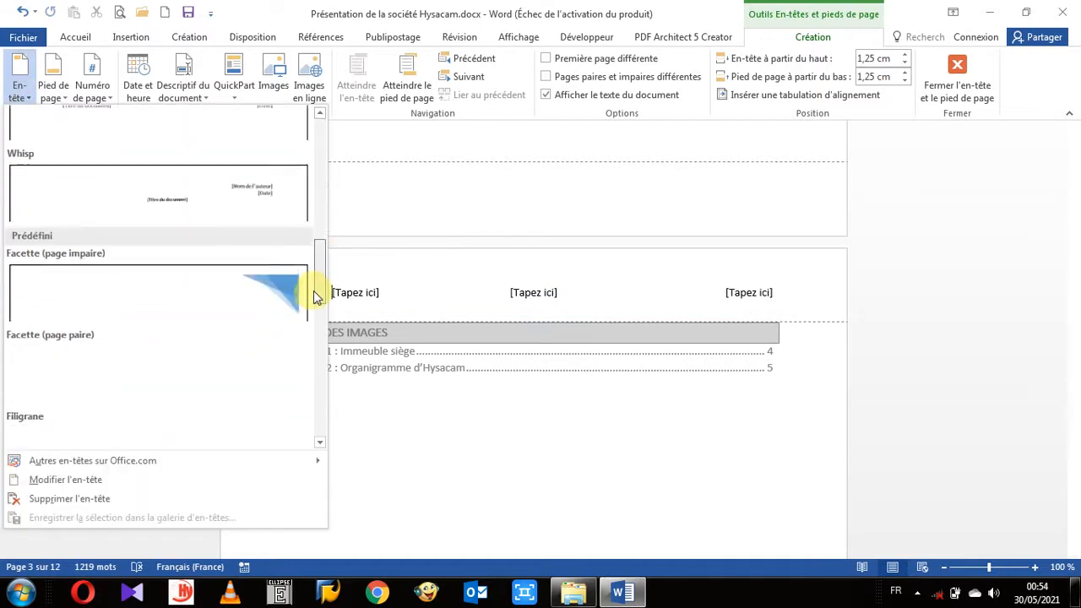
click(222, 313)
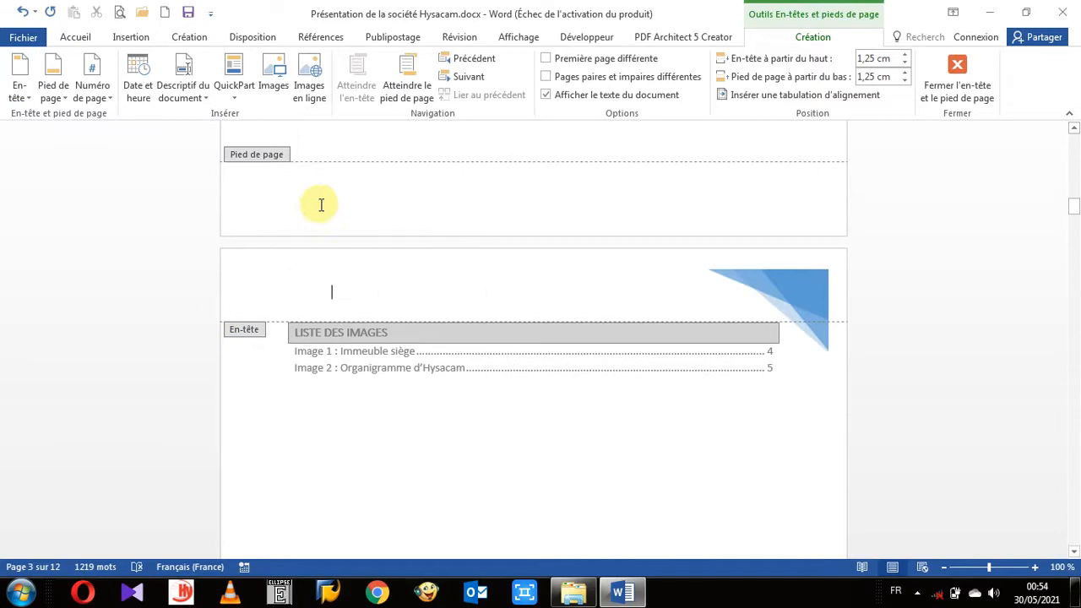
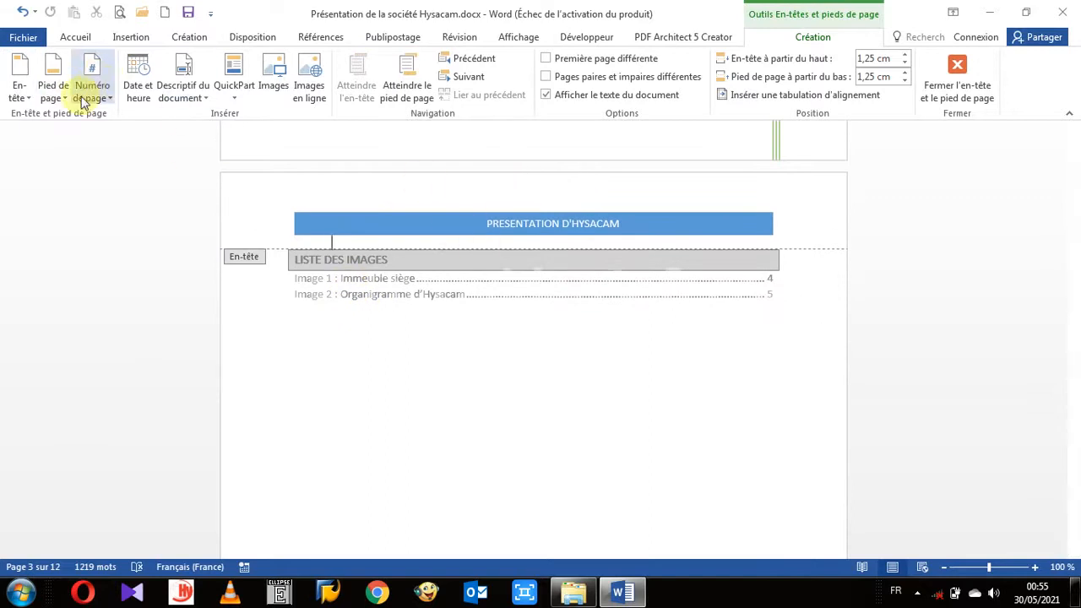
Scroll down to page 3's footer showing the date 17 mai 2021.
scroll(517, 367, down, 2)
scroll(516, 367, down, 13)
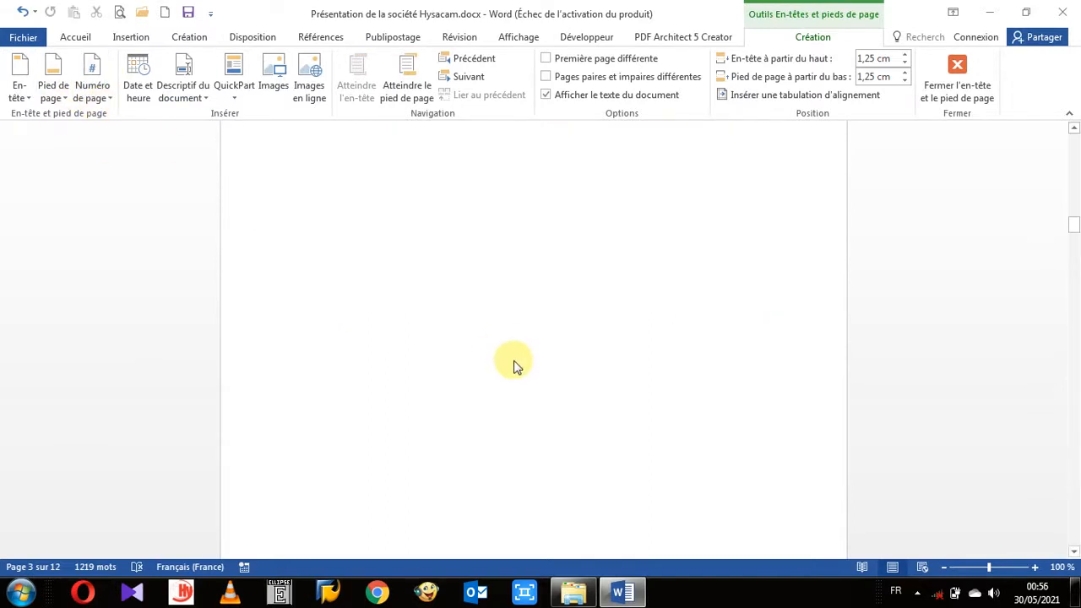
Apply the Ion (foncé) footer, a blue PRESENTATION D'HYSACAM band, to page 3.
click(53, 90)
scroll(236, 320, down, 5)
scroll(236, 319, down, 3)
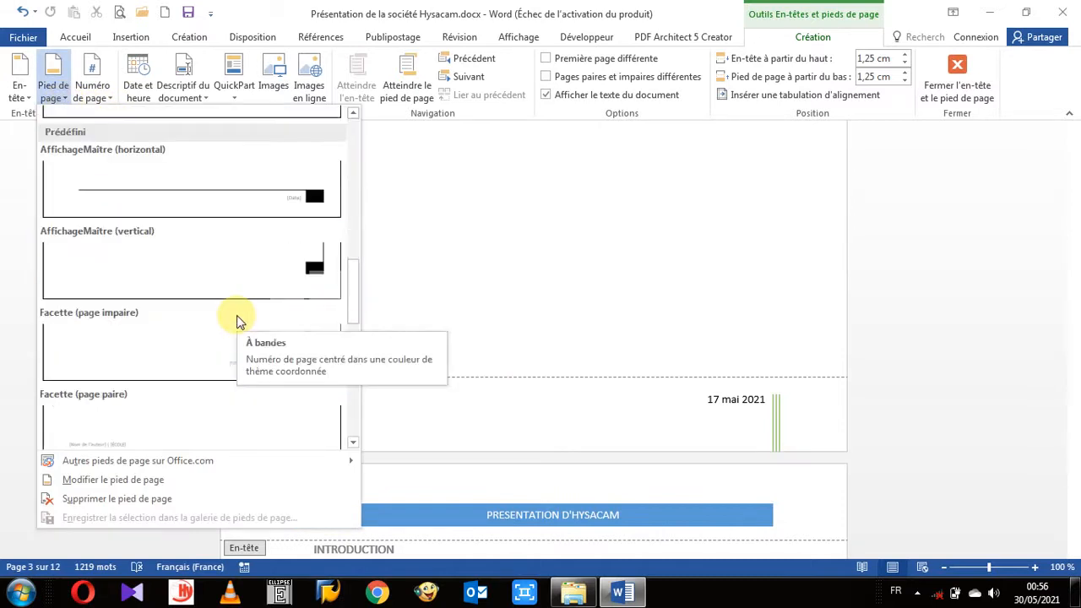
scroll(236, 321, down, 6)
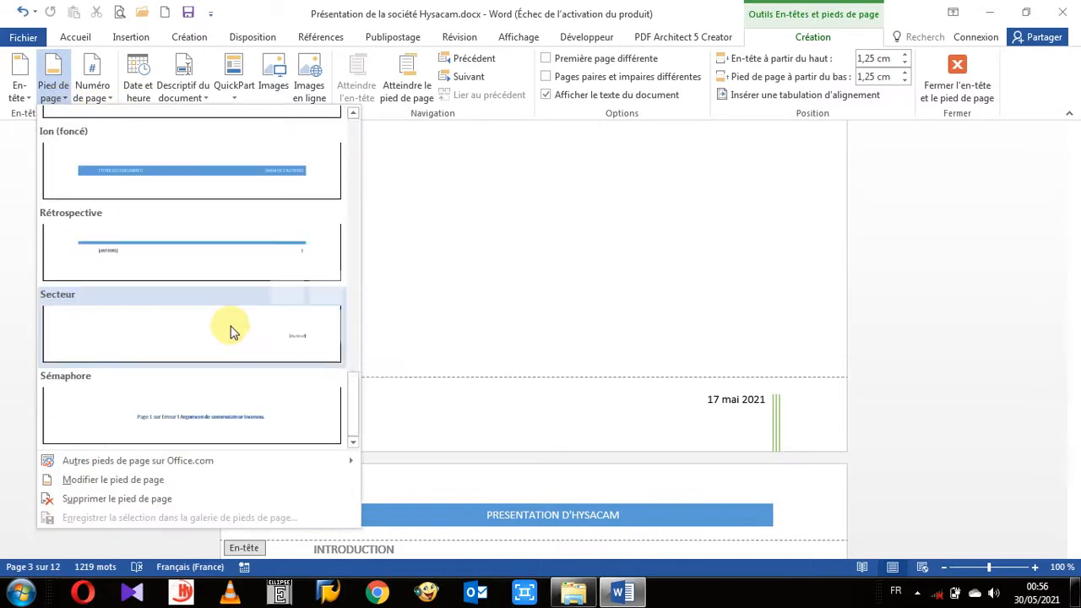
click(216, 176)
key(Escape)
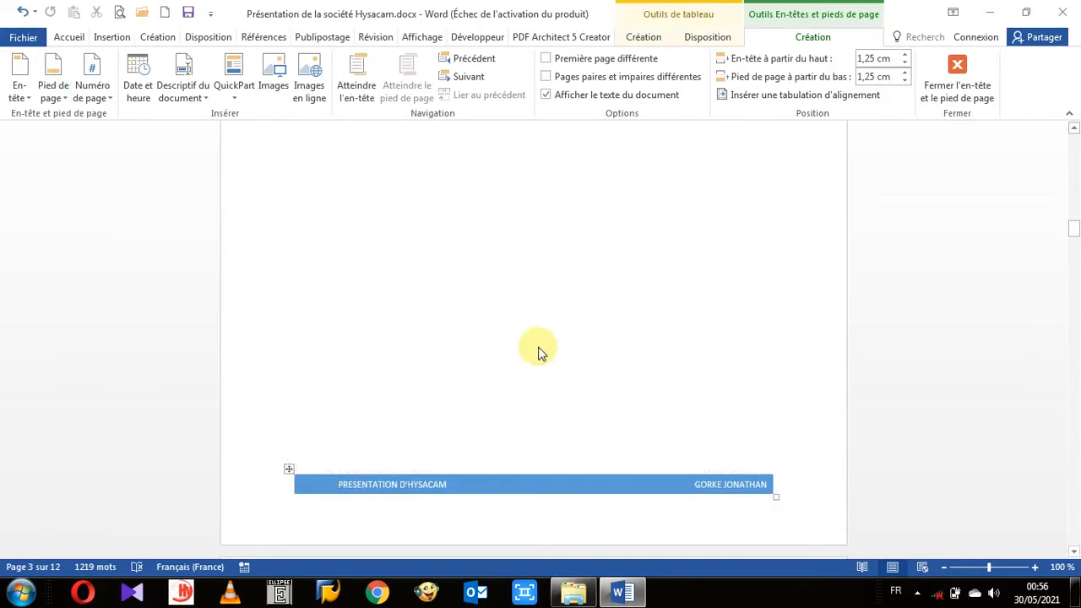
Reopen page 3's footer for editing and select the author's name in it.
scroll(495, 352, down, 8)
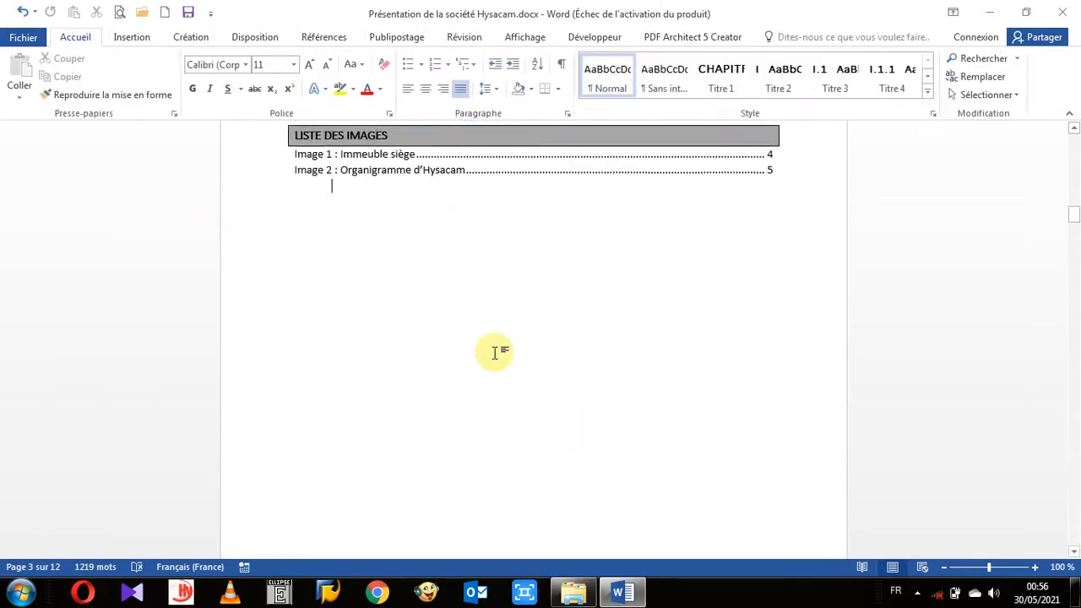
scroll(495, 352, down, 2)
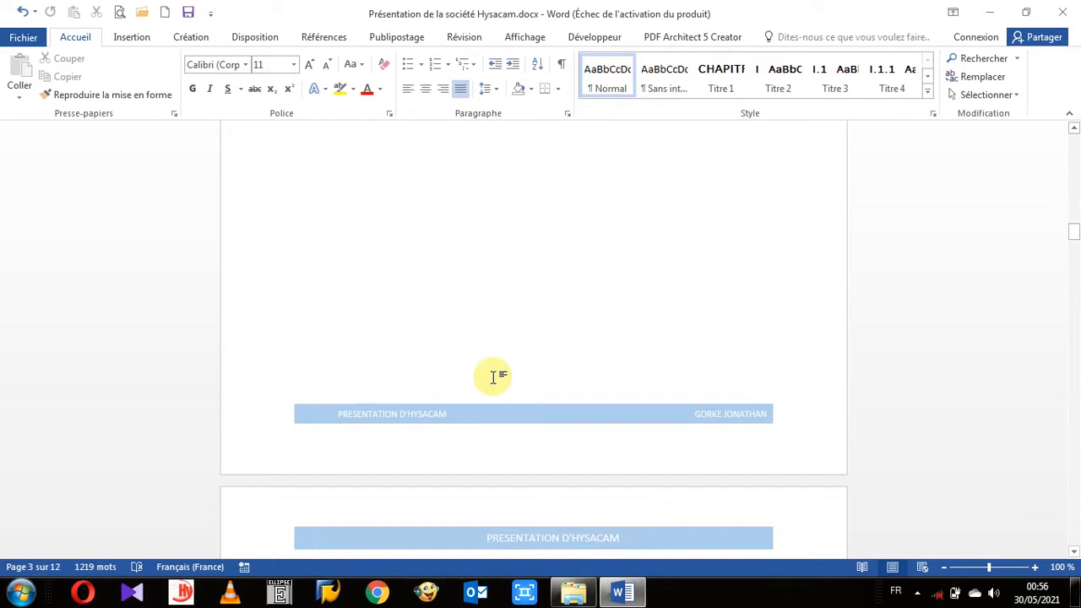
scroll(495, 375, up, 3)
scroll(495, 374, down, 2)
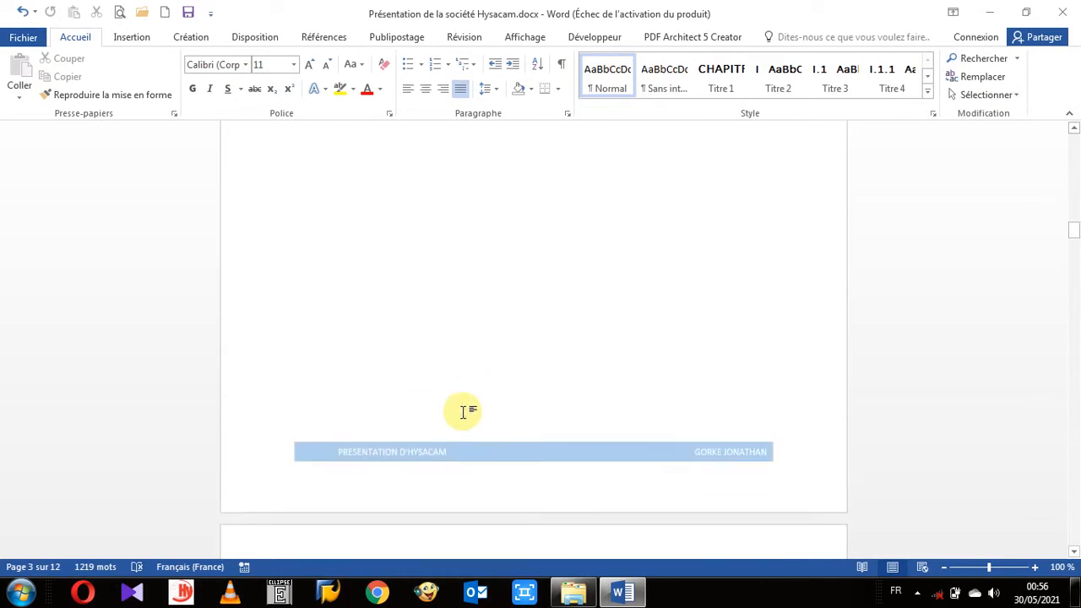
double_click(457, 453)
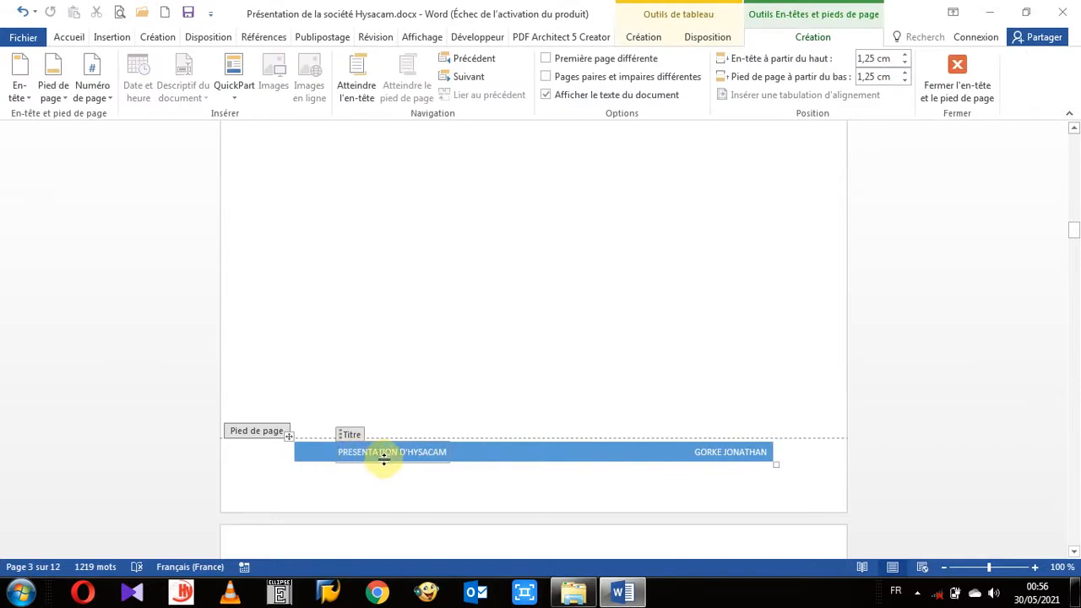
double_click(743, 453)
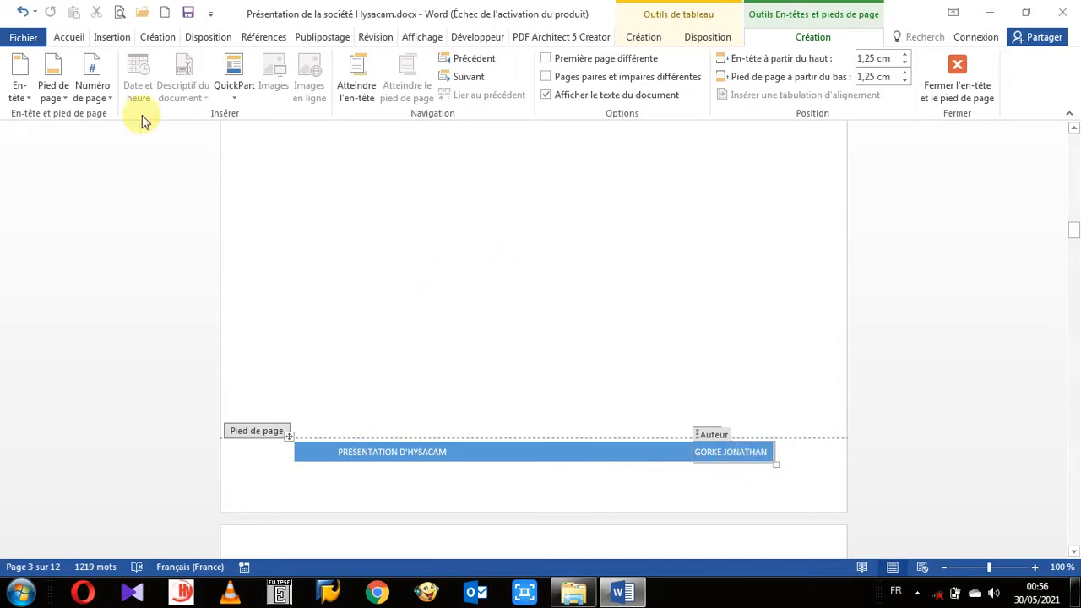
Replace the blue footer band with the blank single-placeholder [Tapez ici] footer.
click(56, 94)
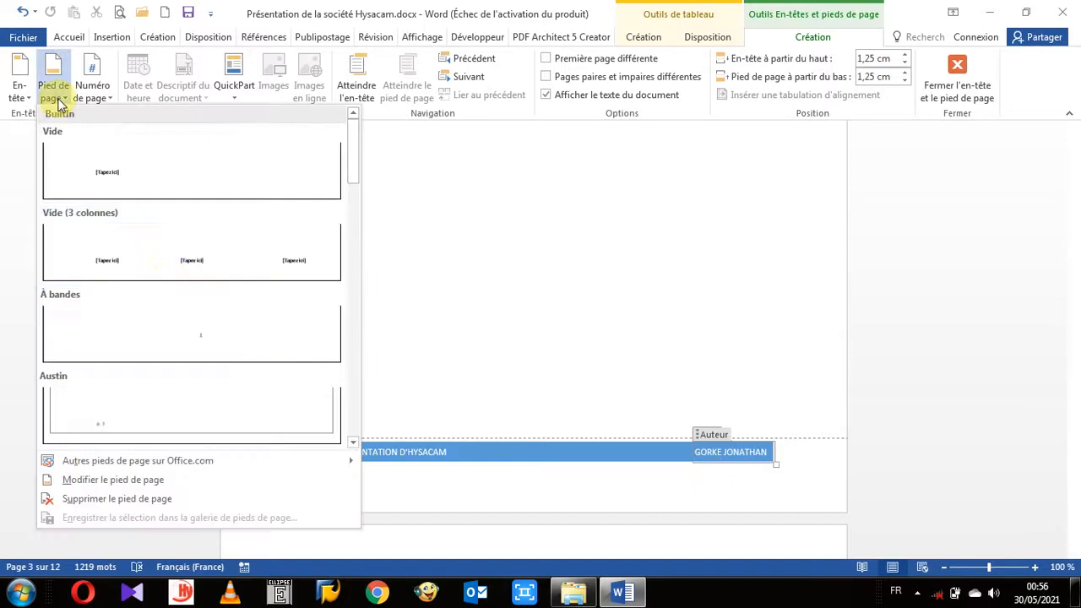
click(244, 260)
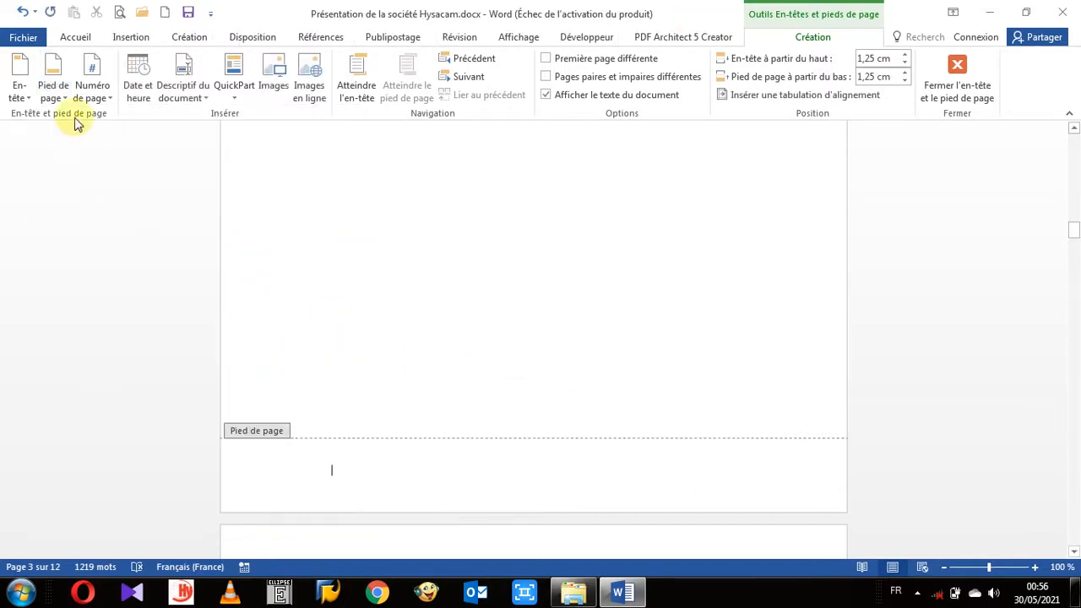
click(64, 97)
click(118, 253)
scroll(417, 455, down, 3)
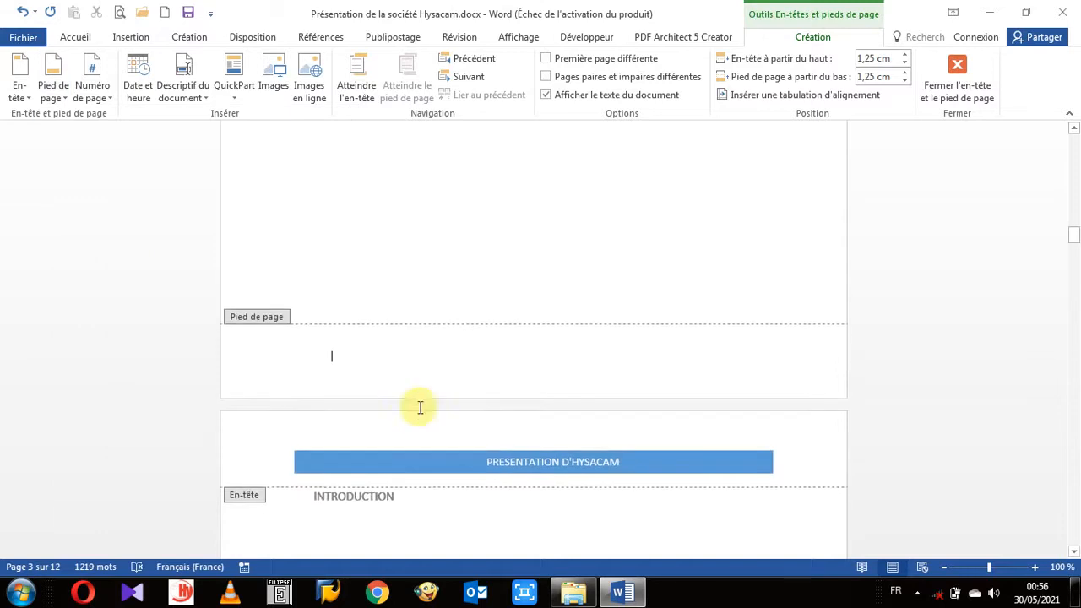
click(52, 91)
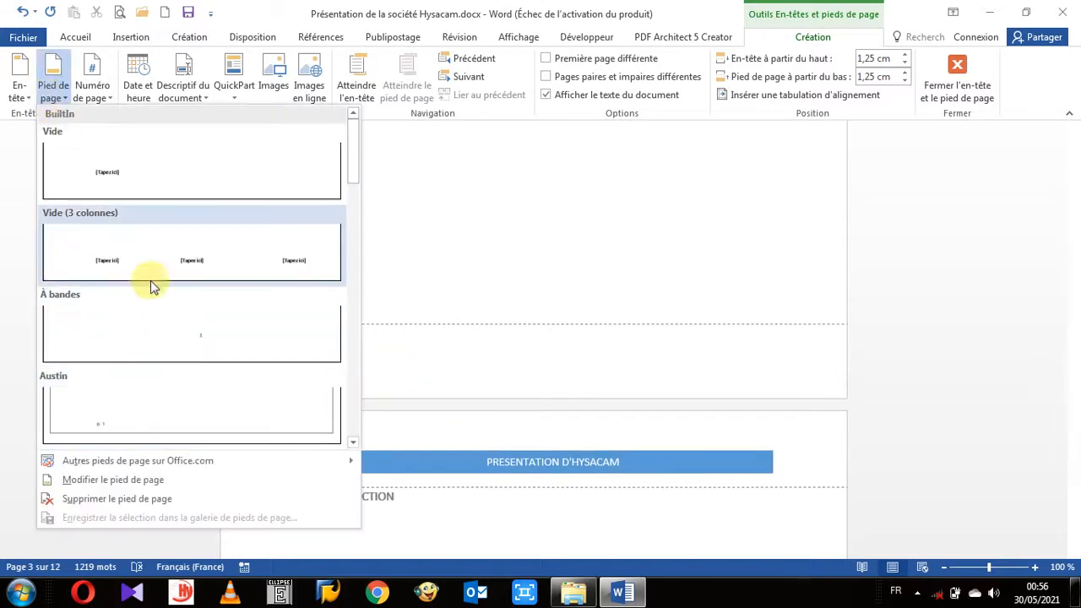
click(139, 190)
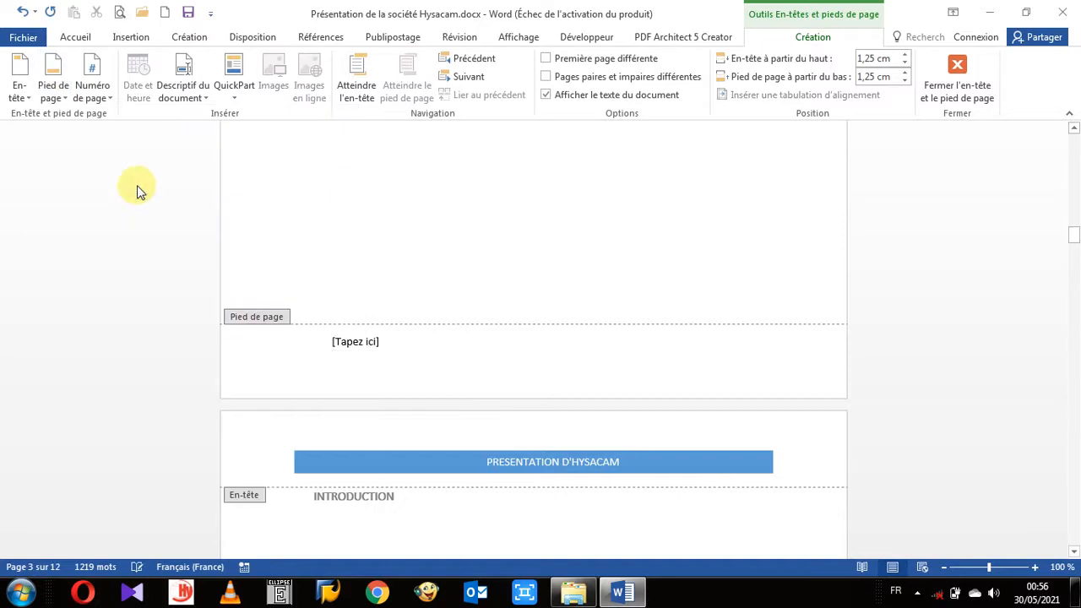
Leave the footer, return to page 1 and open its header for editing.
double_click(471, 277)
scroll(470, 272, up, 5)
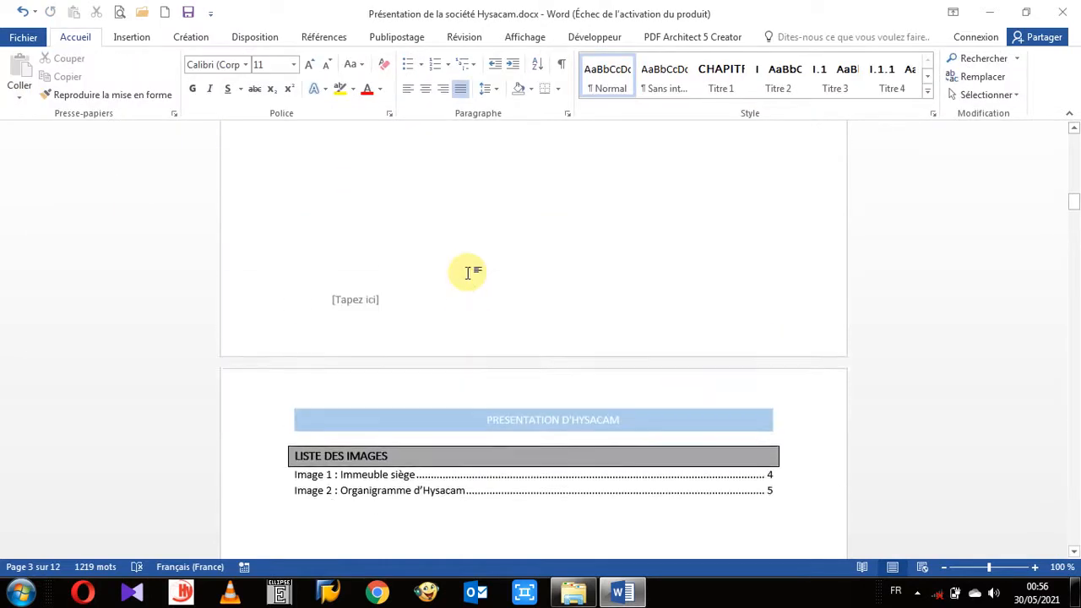
scroll(466, 272, up, 2)
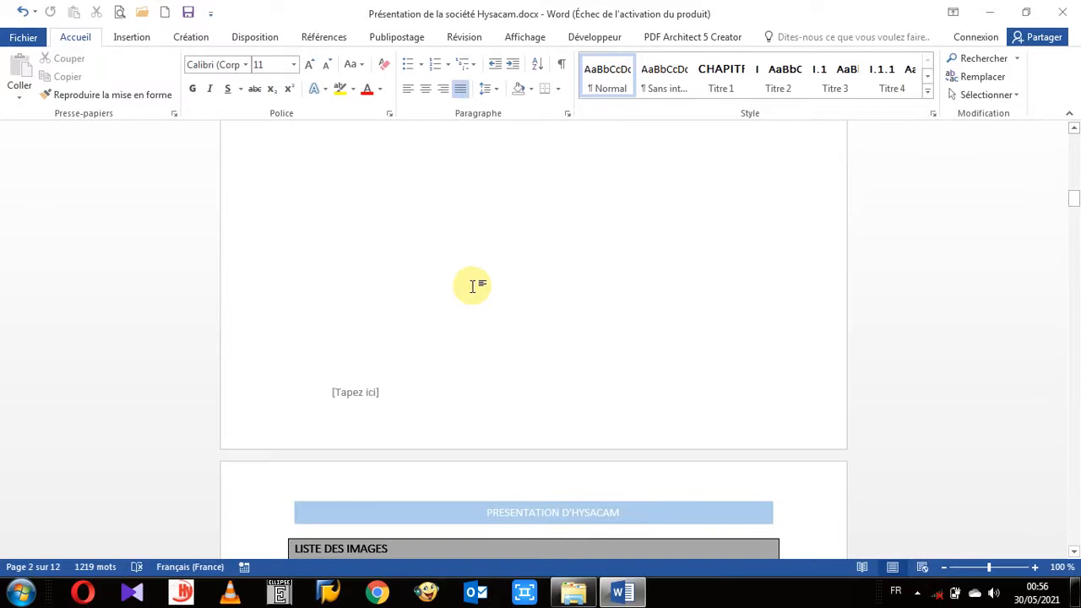
scroll(469, 279, up, 18)
scroll(468, 285, down, 15)
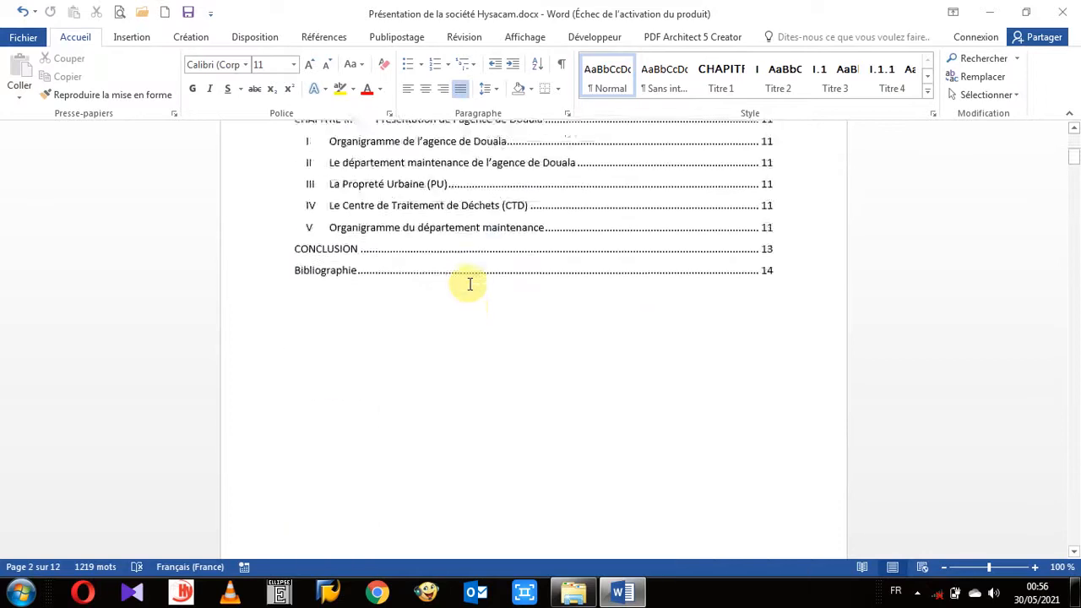
scroll(458, 282, up, 10)
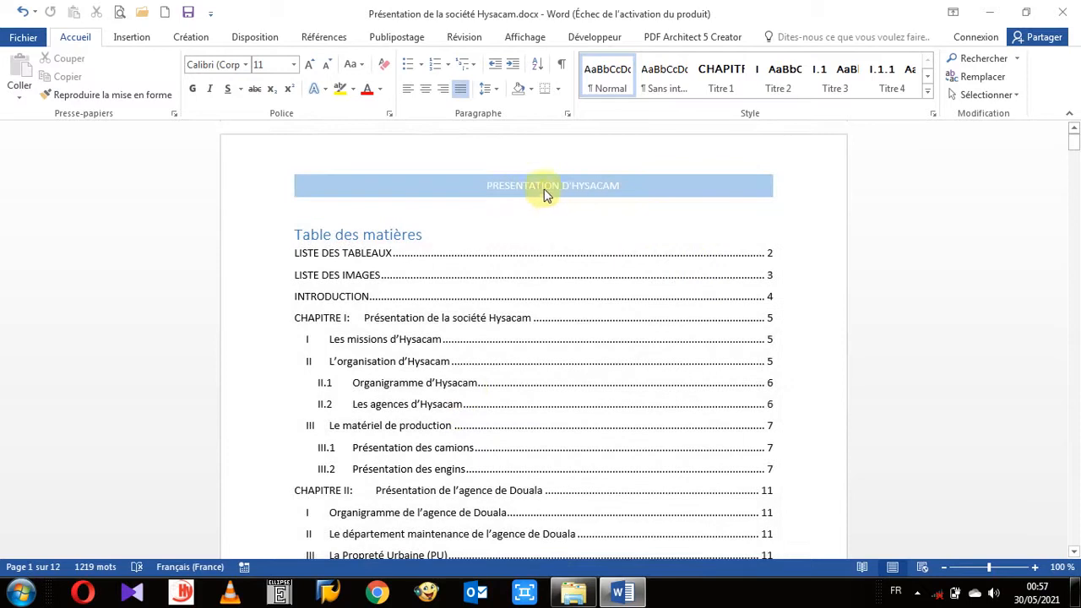
click(557, 191)
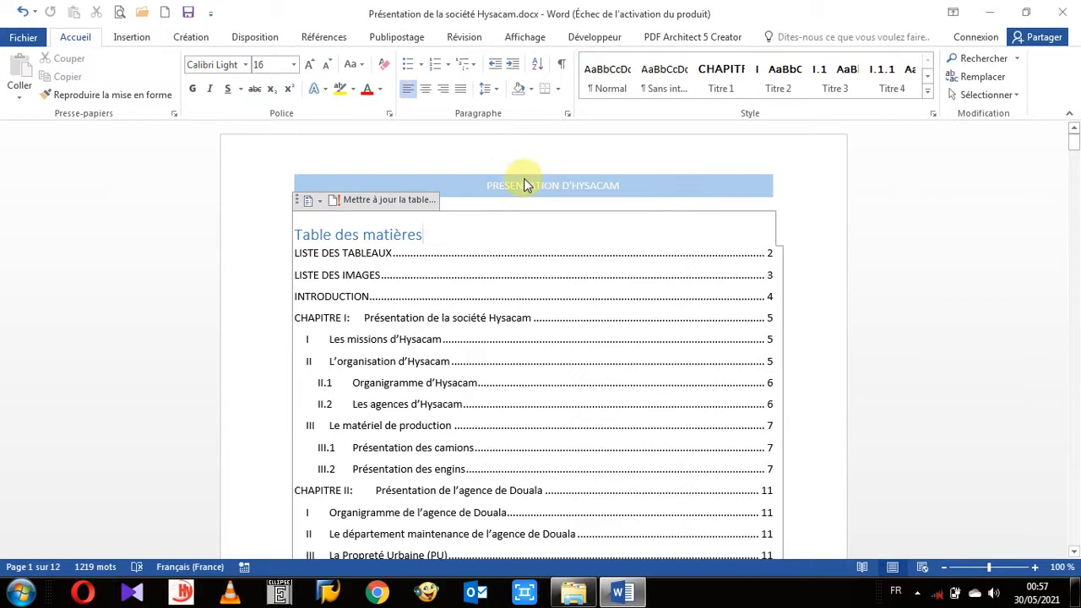
double_click(523, 185)
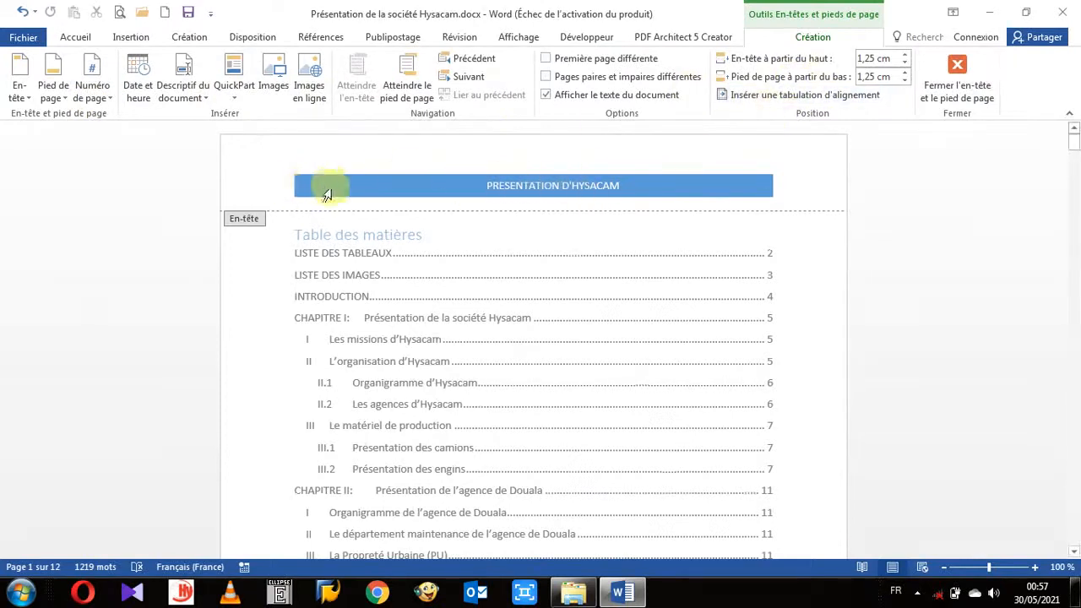
Swap page 1's blue header for the blank Vide design and type the author's name.
click(21, 95)
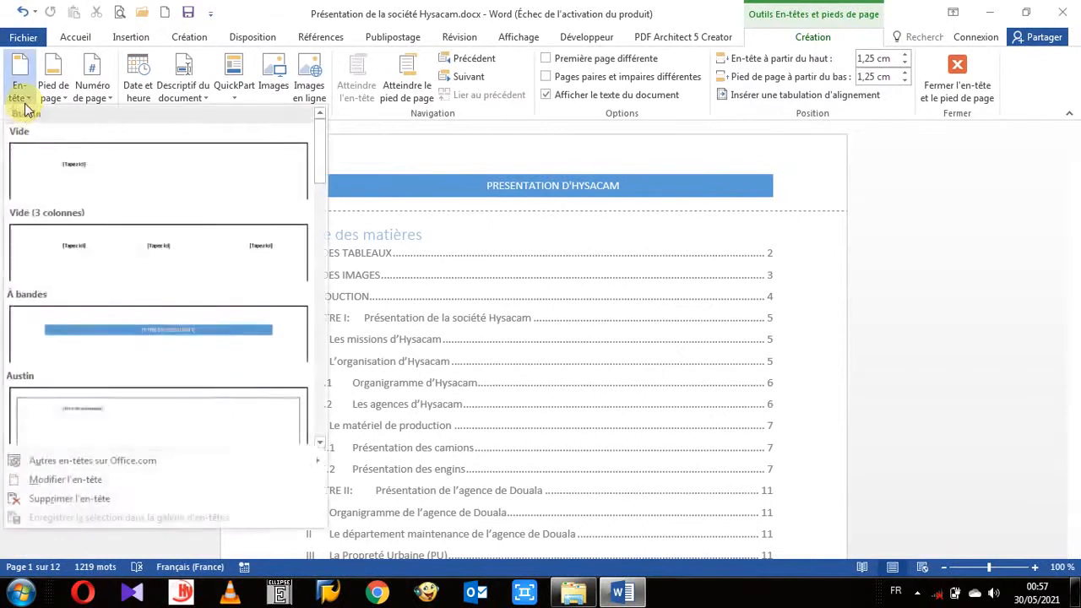
click(49, 163)
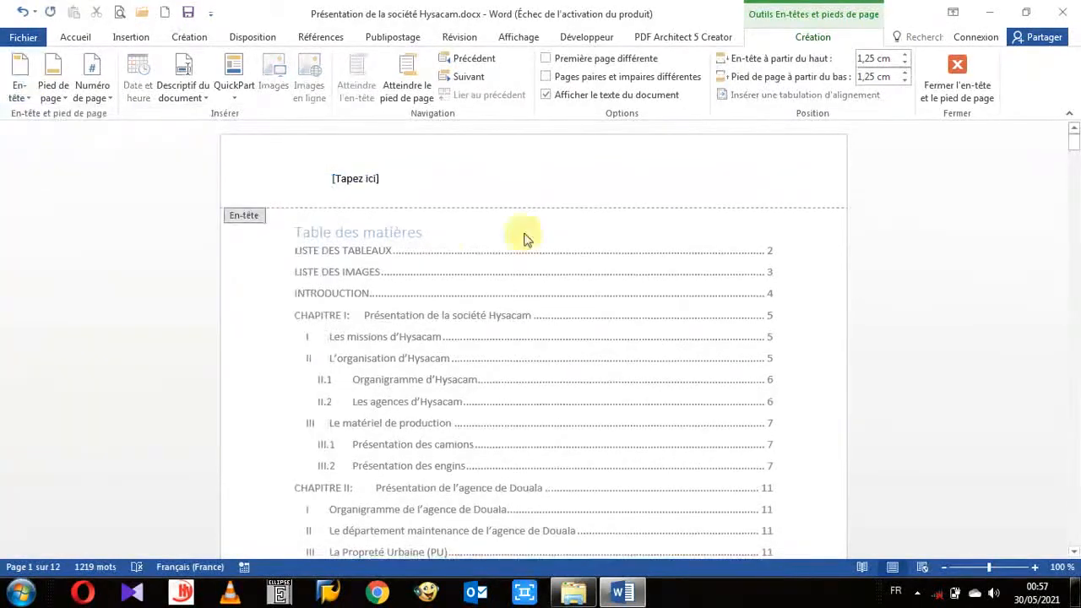
click(482, 178)
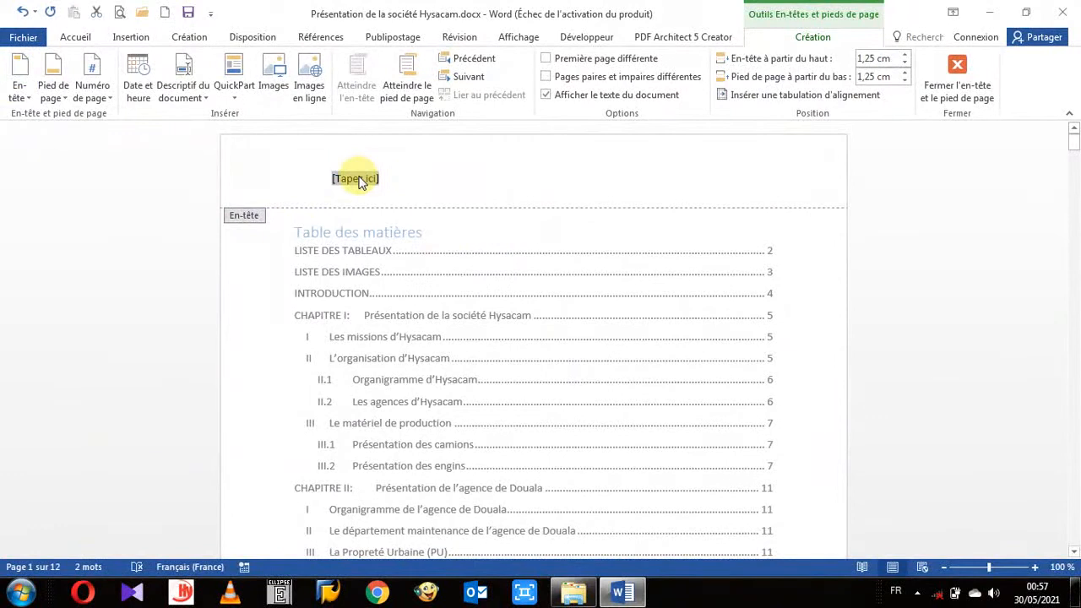
text(G)
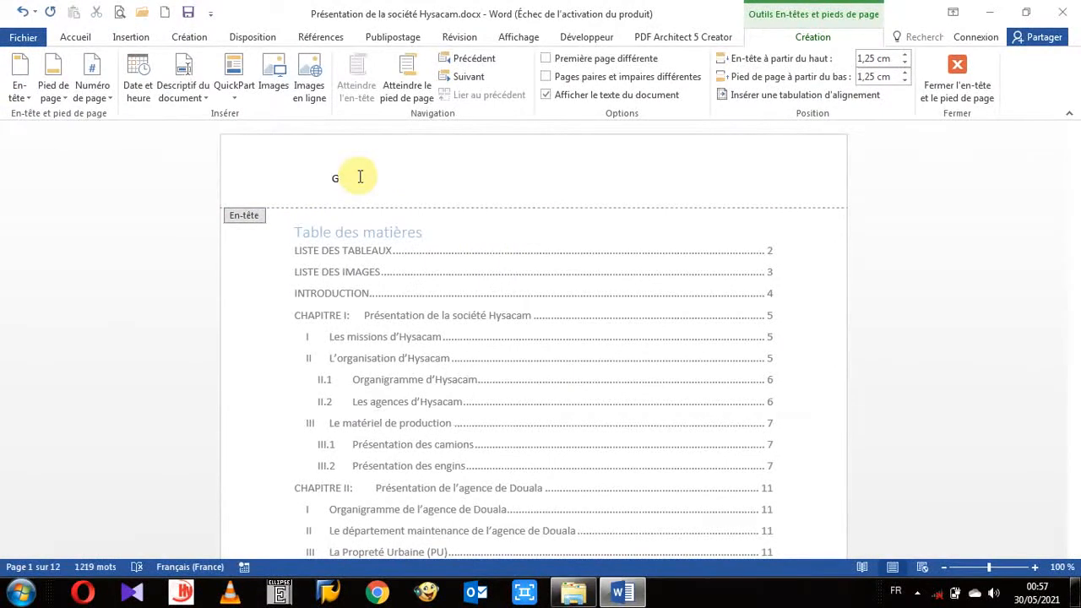
text(ORKE GAMBESSO)
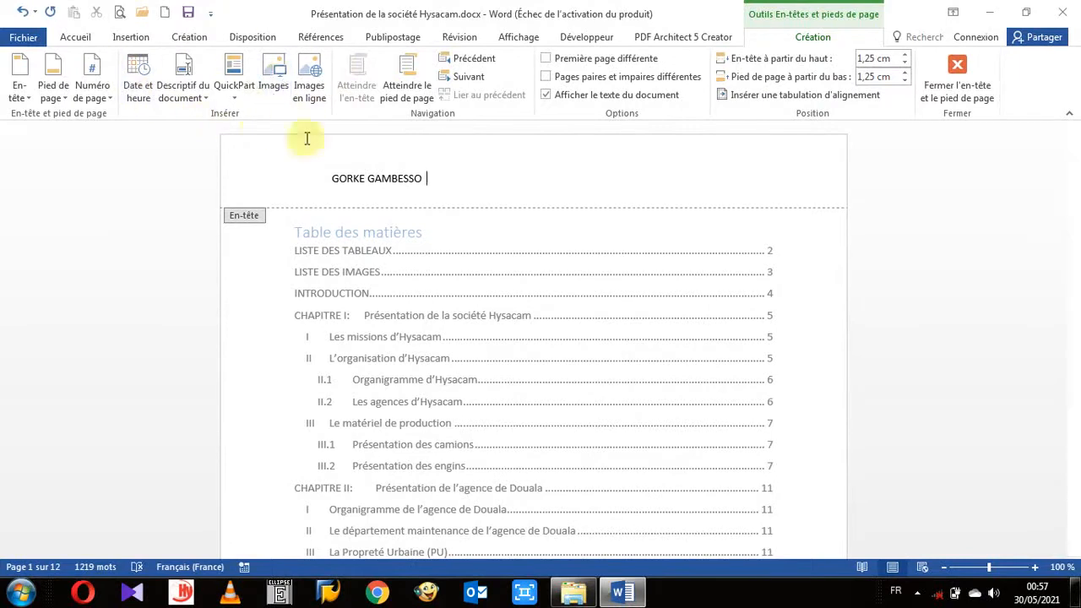
Insert the date in the dimanche 30 mai 2021 format after the author's name.
click(135, 93)
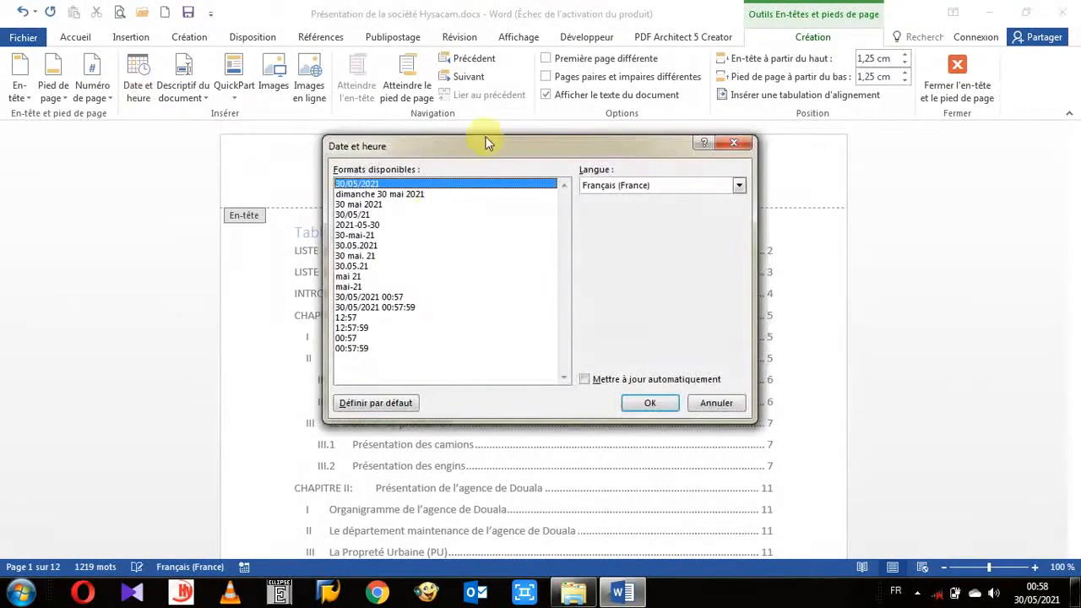
drag(485, 143, 460, 129)
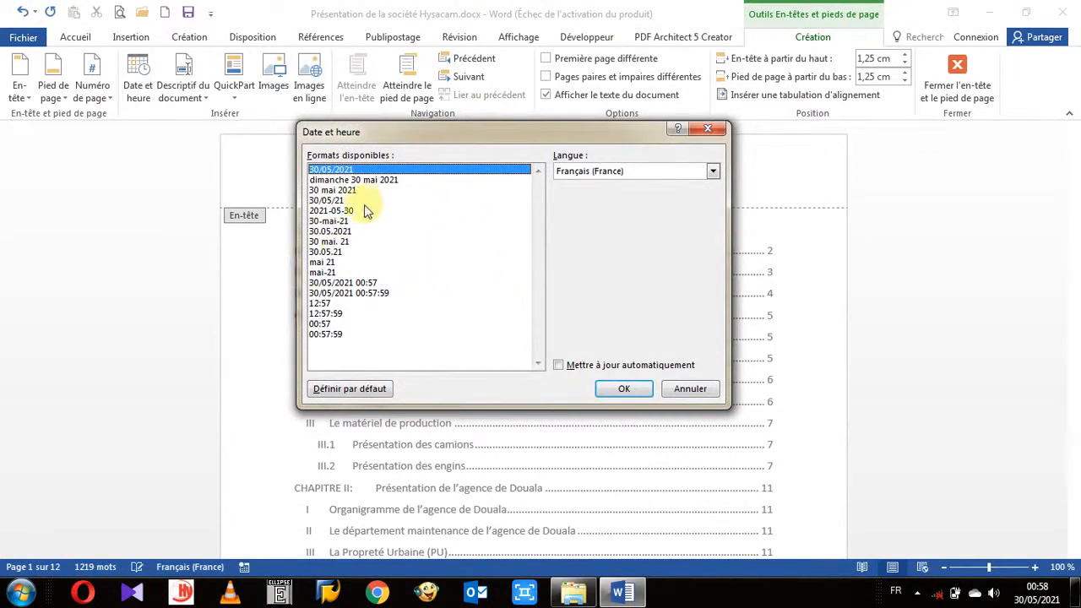
click(348, 179)
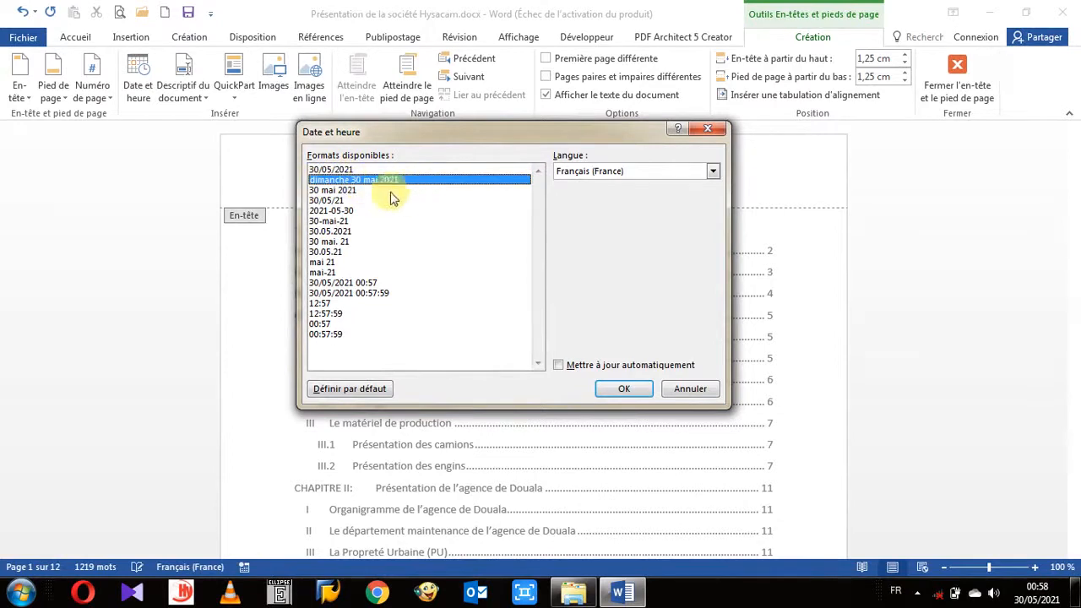
click(627, 390)
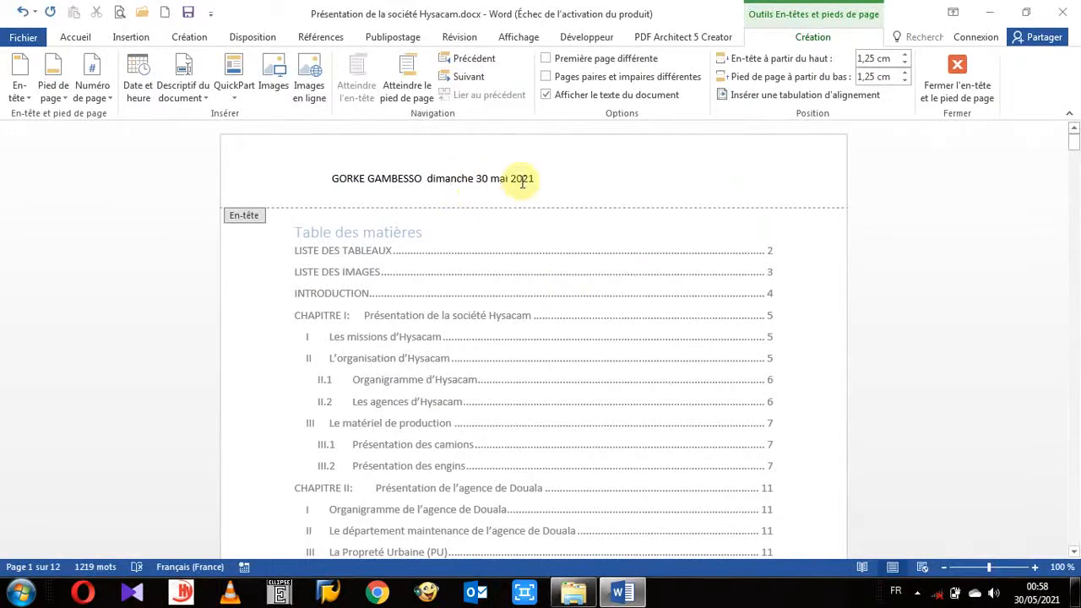
click(547, 181)
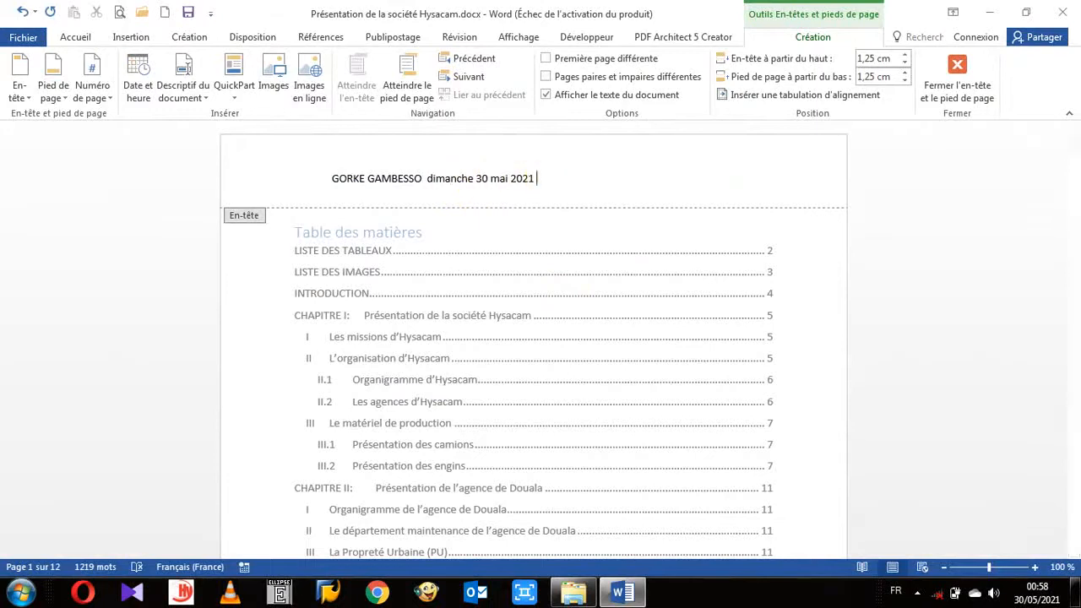
Browse the Descriptif du document field list without inserting, then show the QuickPart list.
click(204, 100)
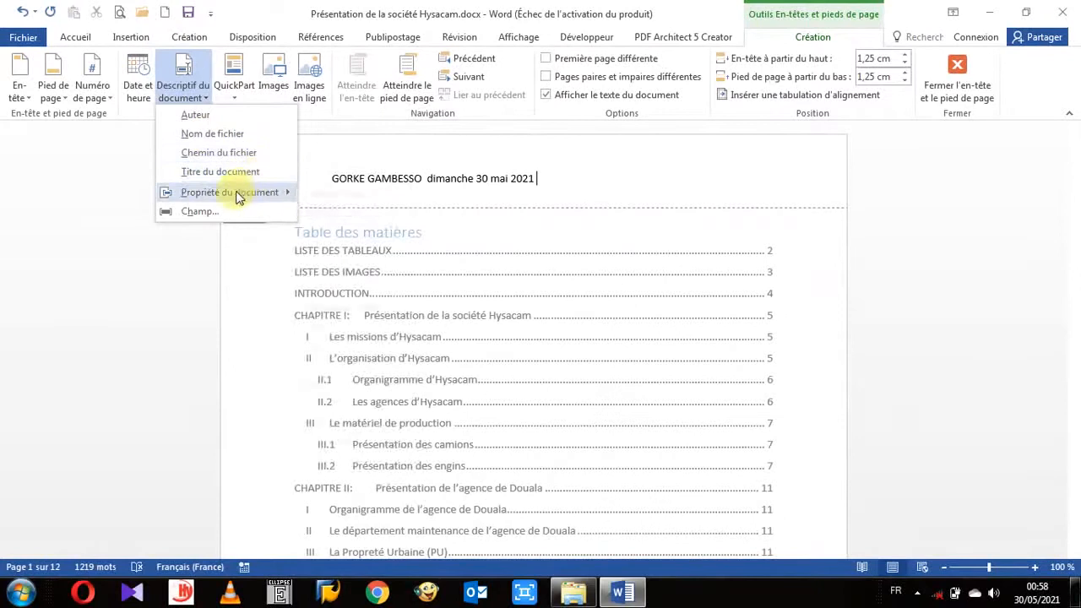
mouse_move(237, 199)
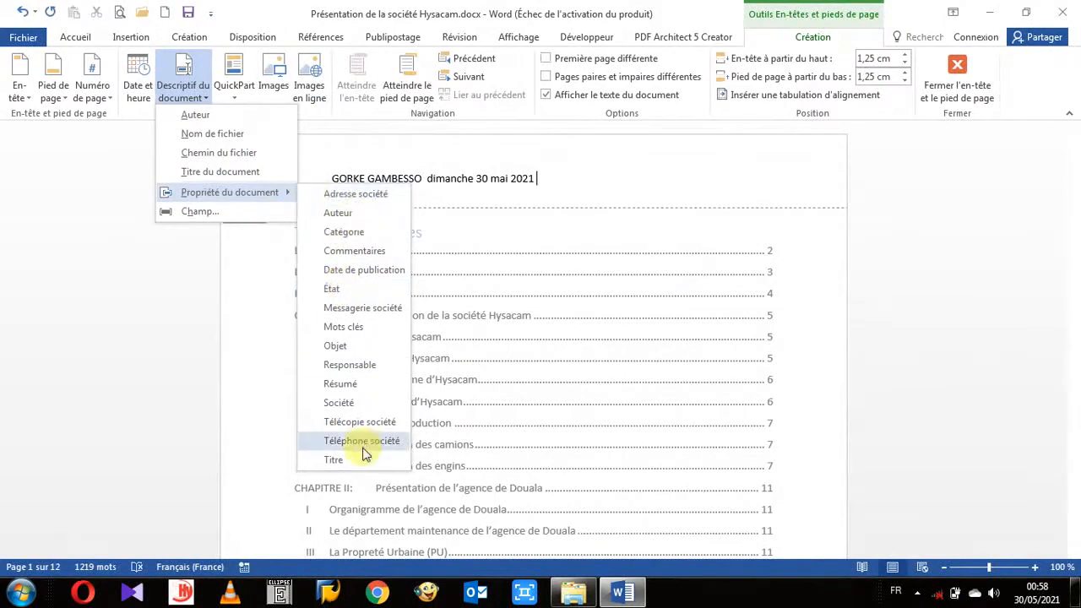
click(198, 213)
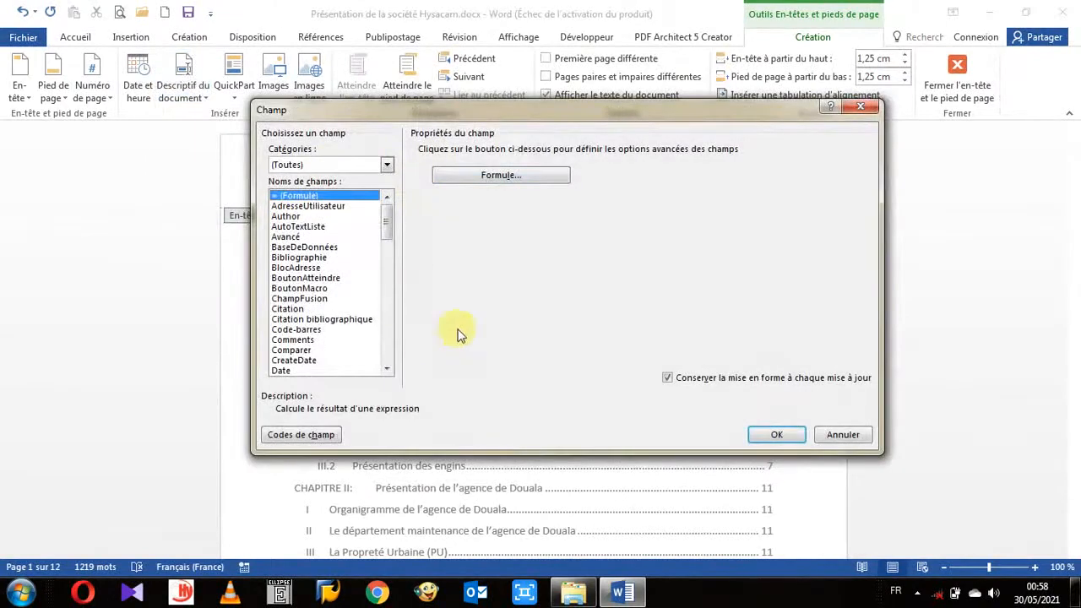
drag(388, 216, 387, 239)
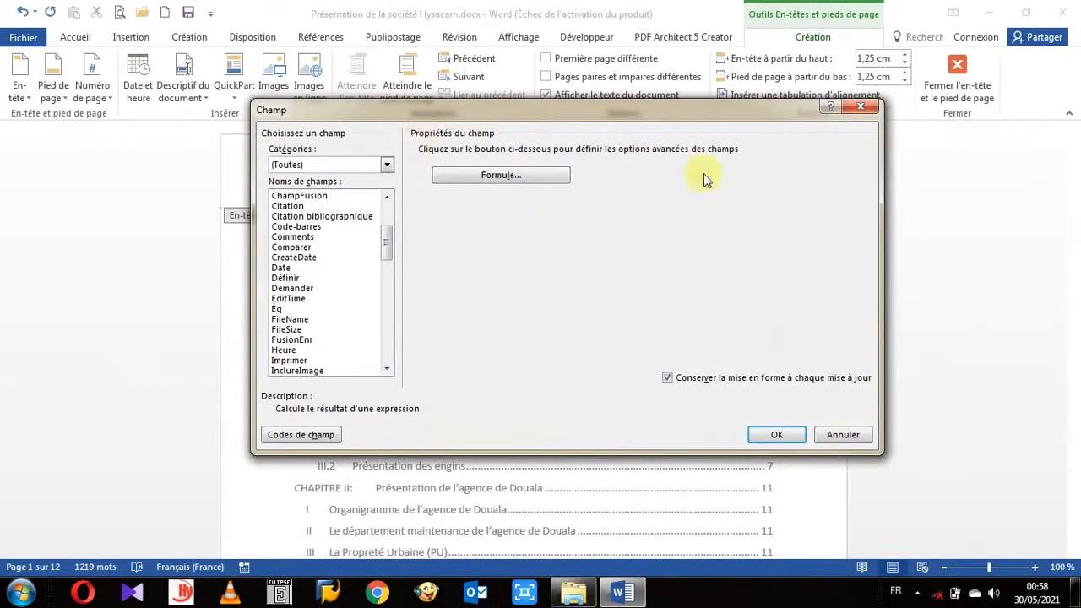
click(843, 434)
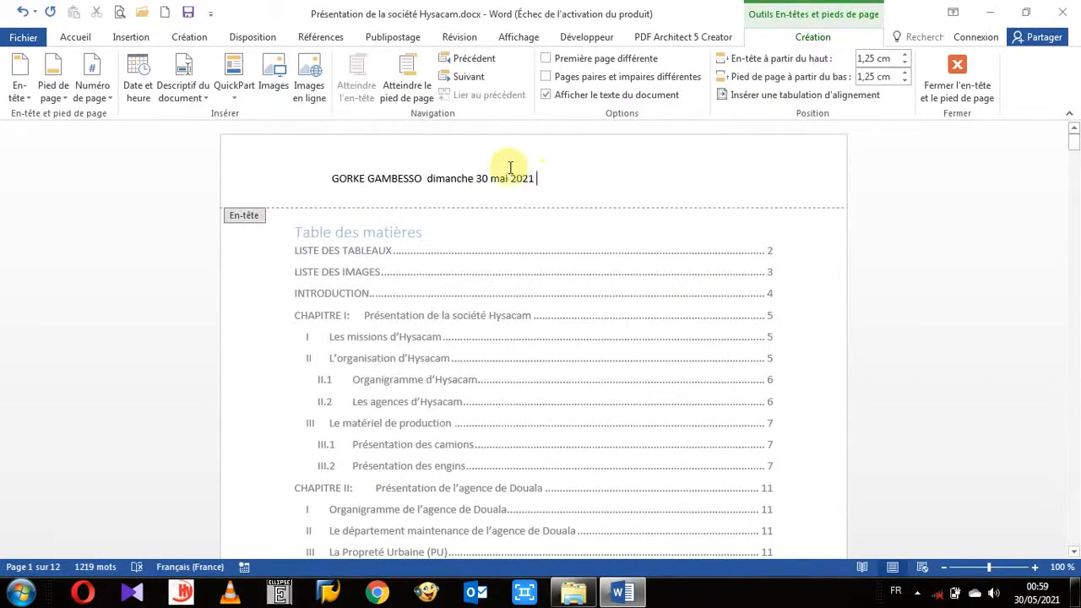
click(233, 103)
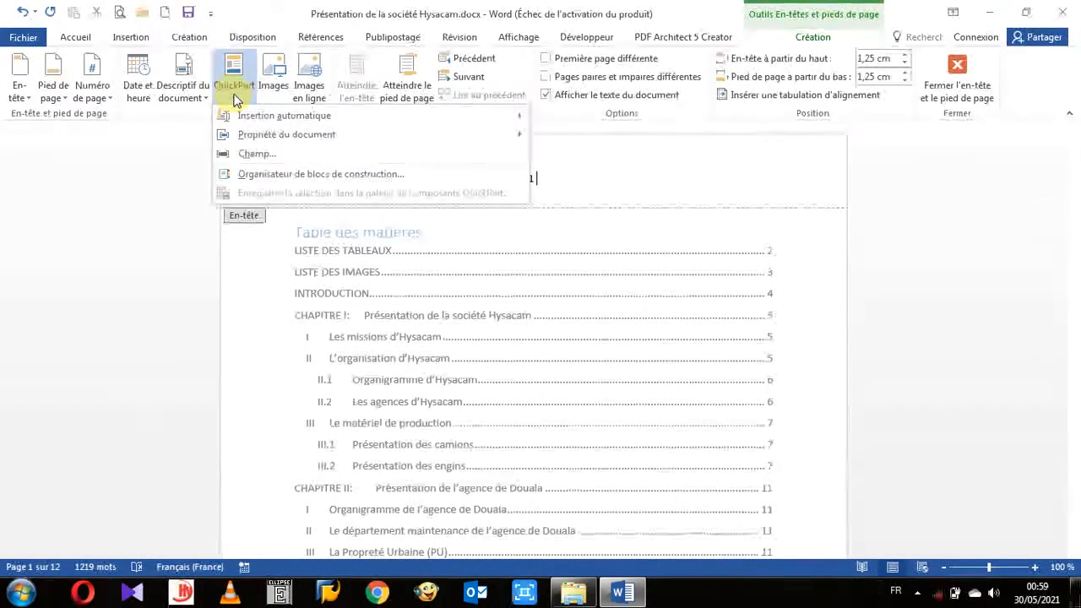
Look through the Insertion automatique and Propriété du document options, then close QuickPart unchanged.
mouse_move(236, 118)
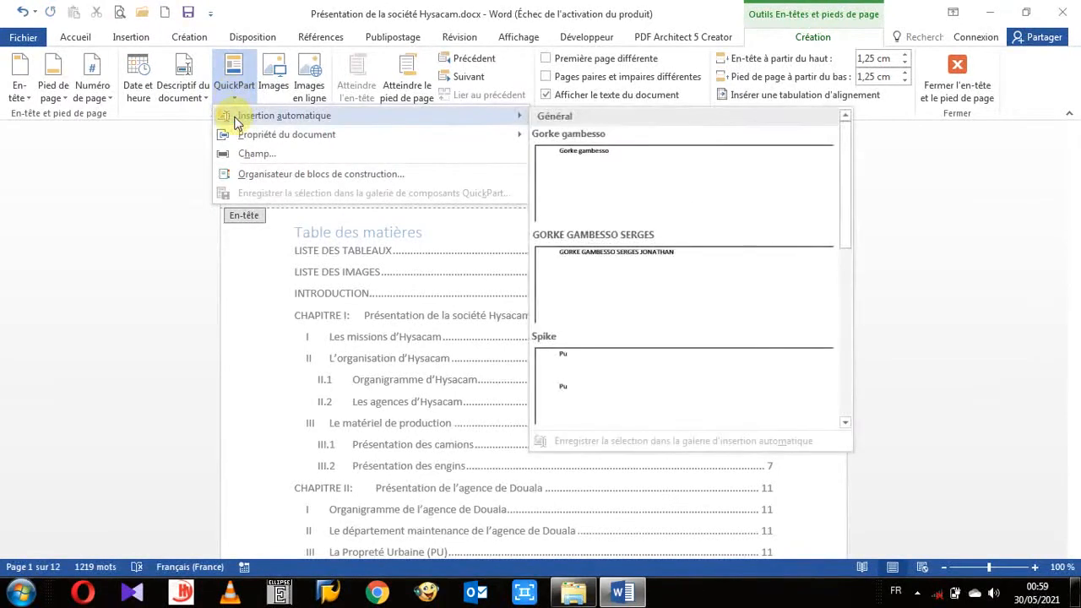
mouse_move(246, 139)
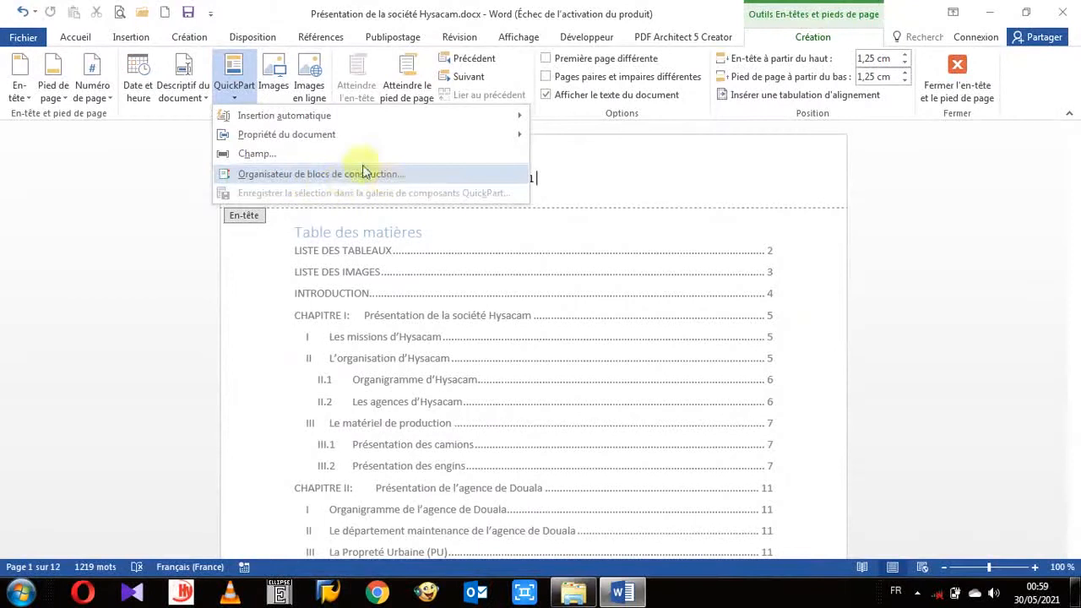
click(549, 177)
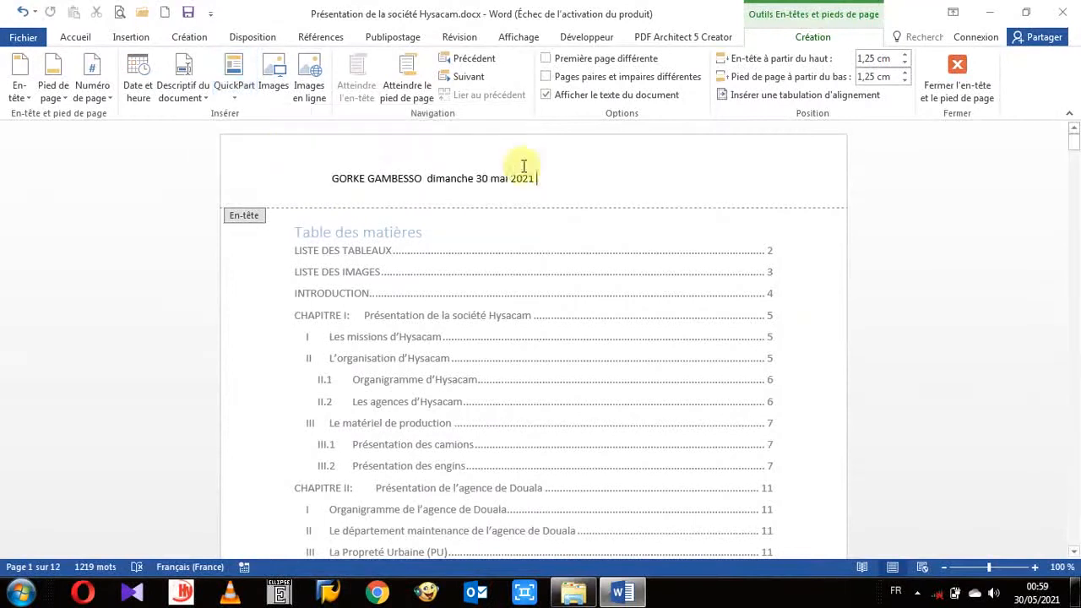
click(275, 77)
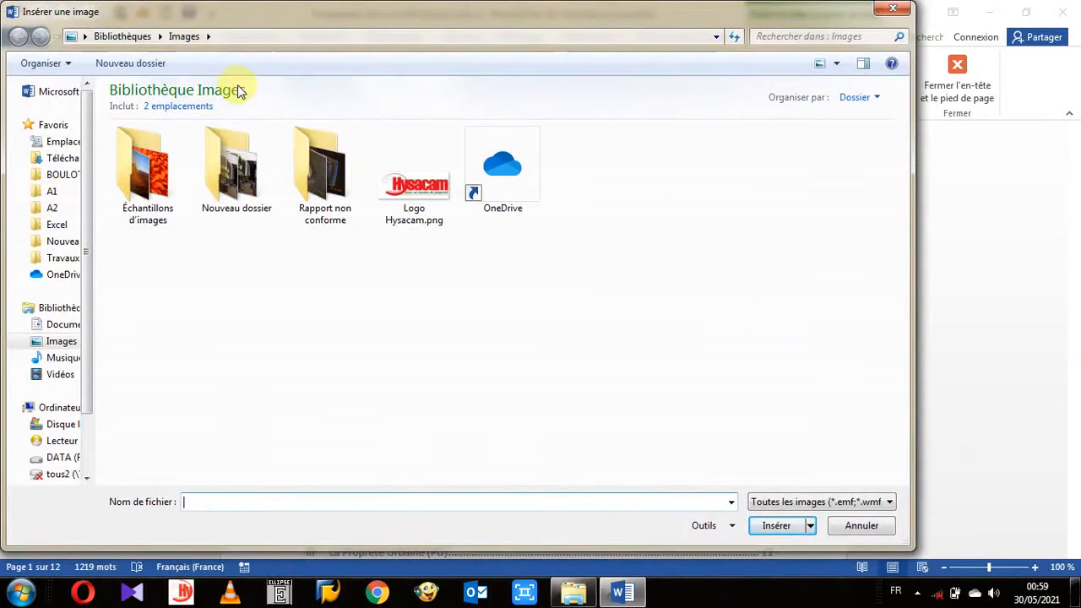
click(416, 194)
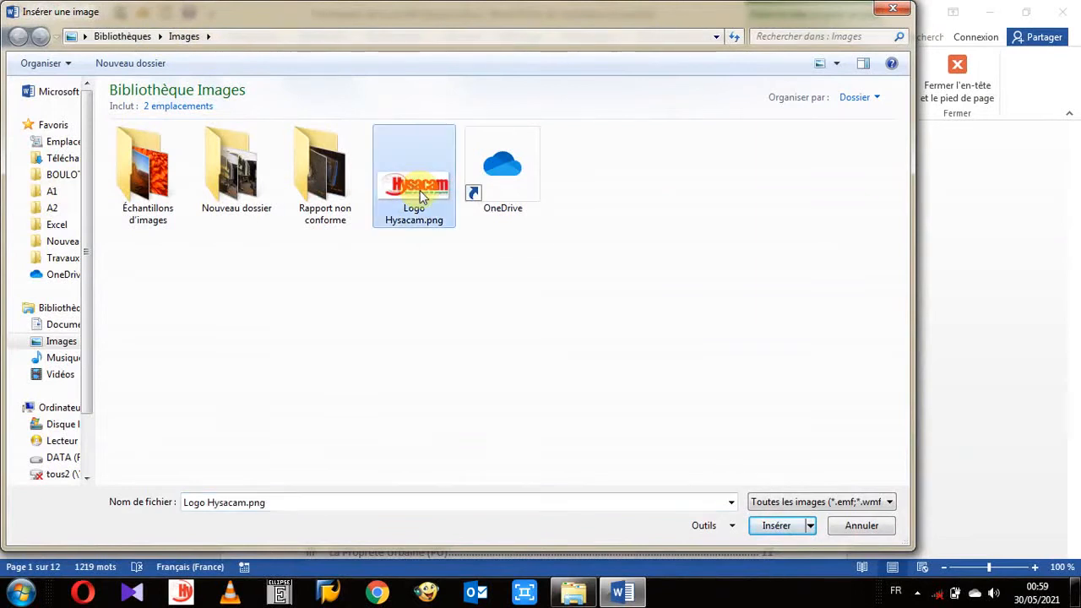
click(768, 525)
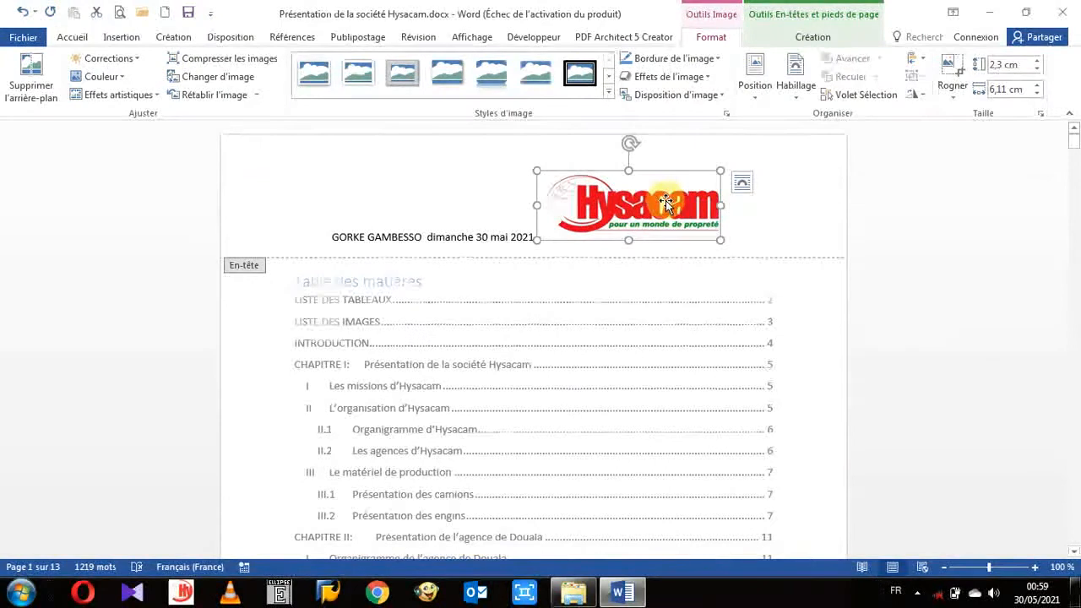
key(Delete)
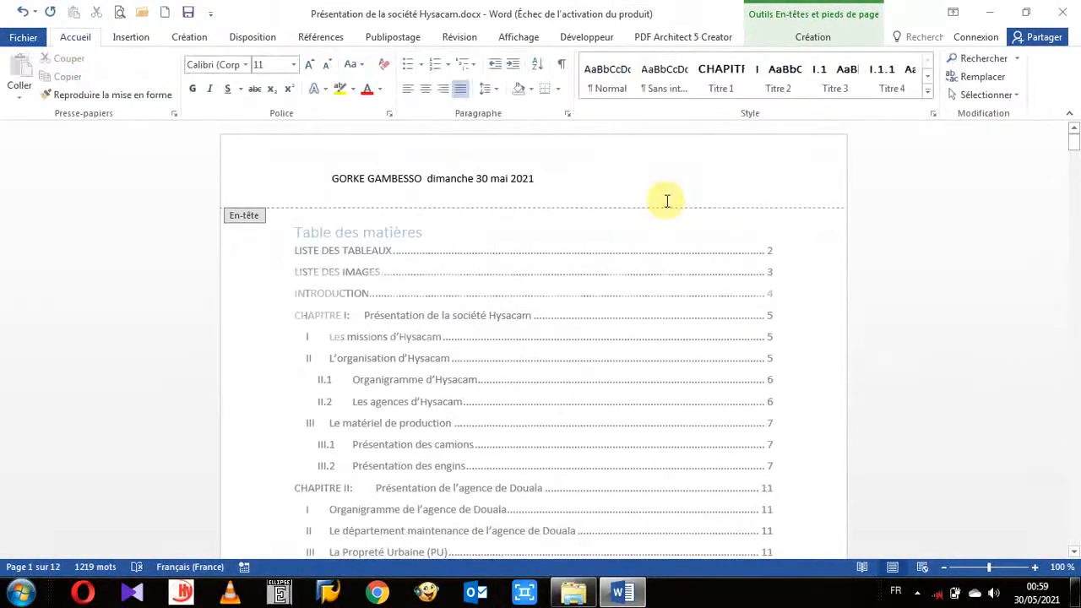
Return to the Création tab of the header and footer tools.
click(810, 42)
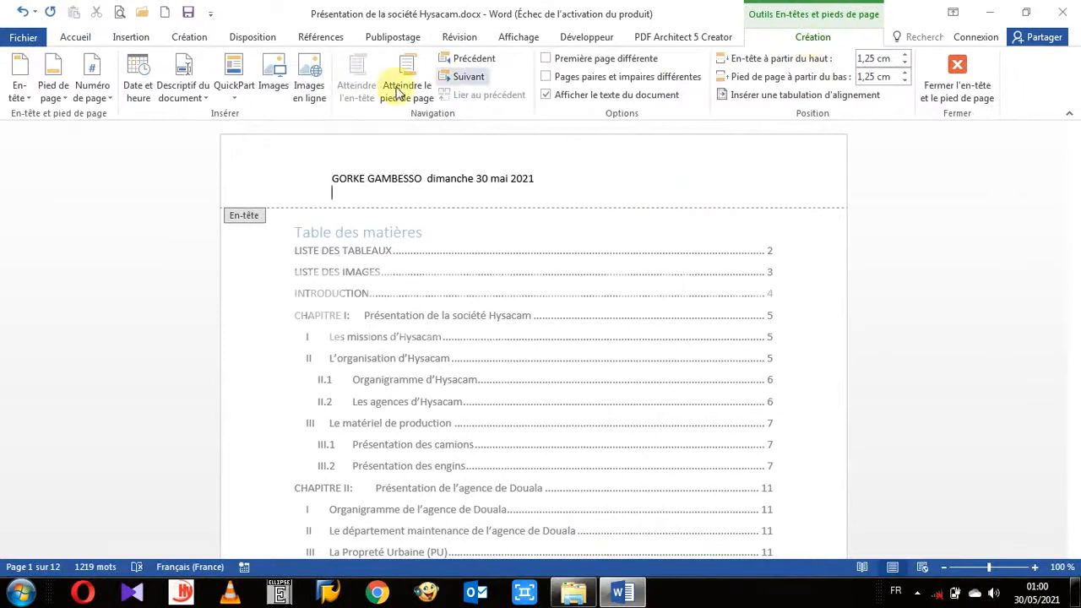
click(266, 91)
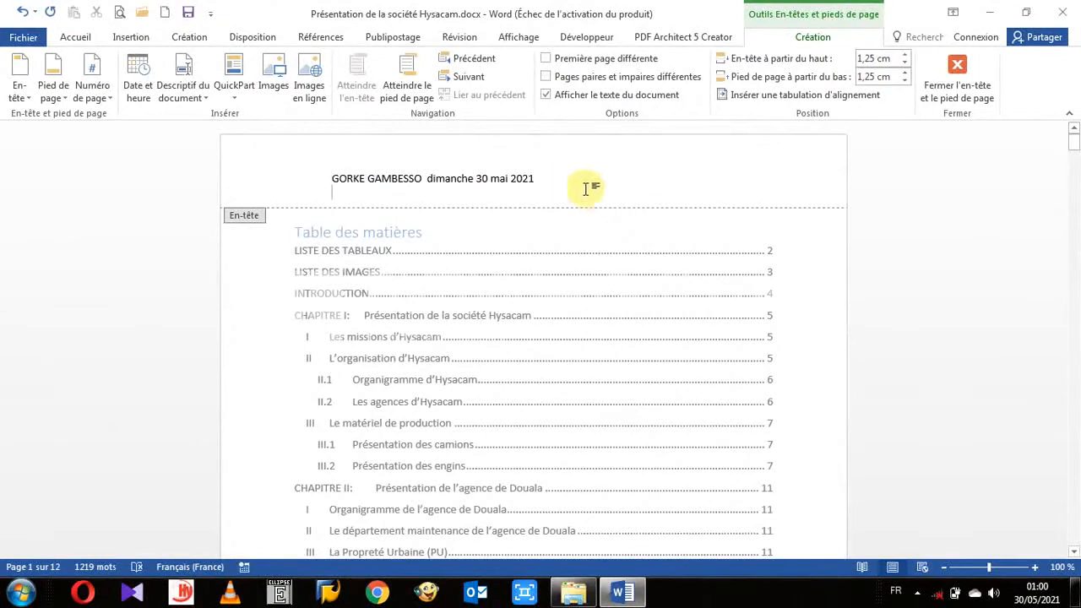
Delete the author name and date line, leaving page 1's header empty.
drag(544, 179, 331, 180)
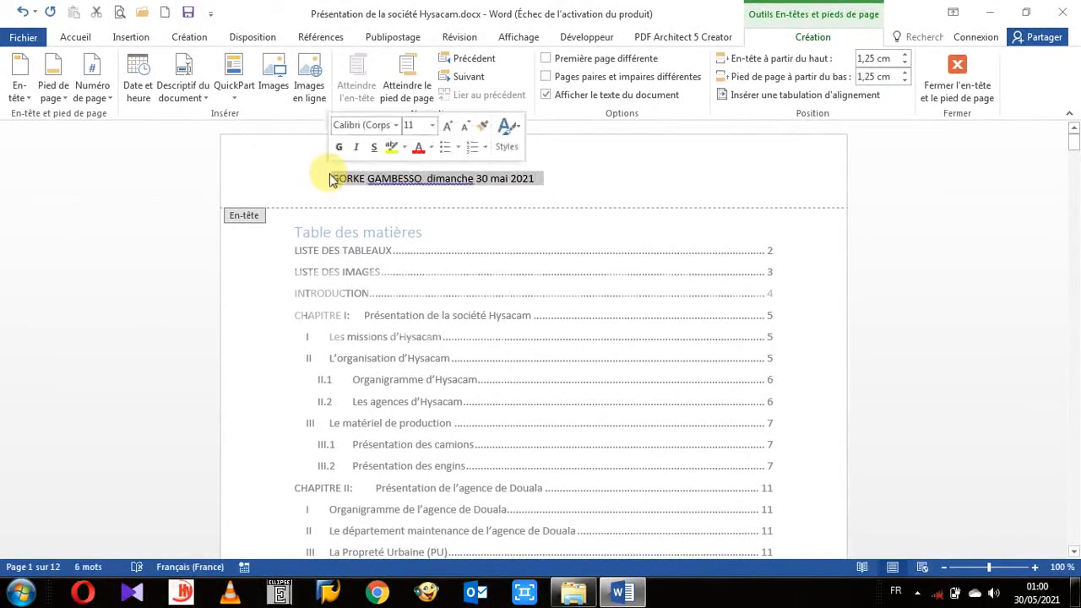
key(Delete)
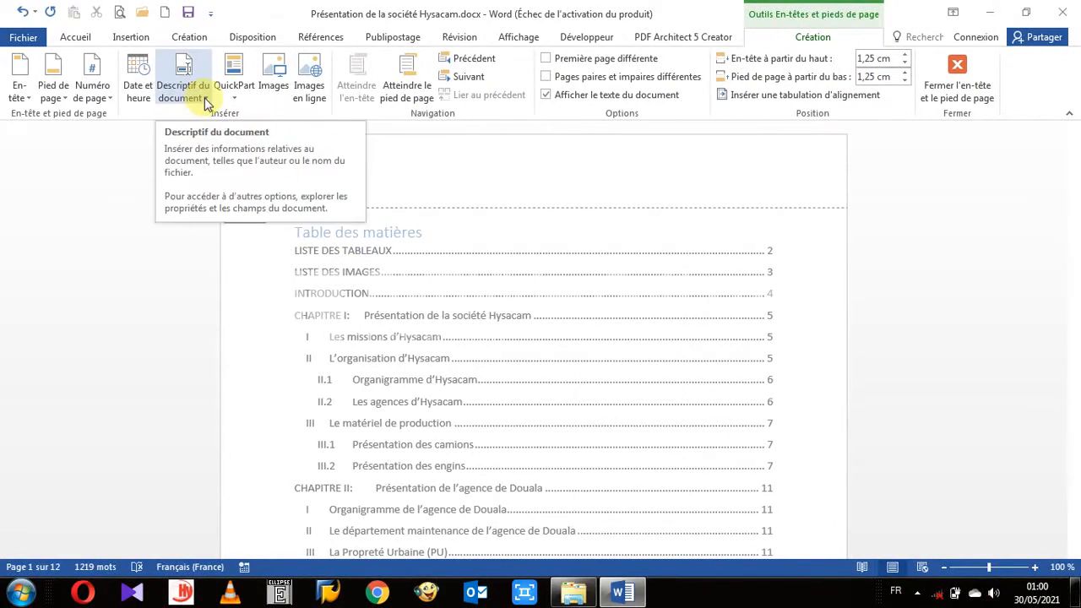
Insert the Logo Hysacam.png picture into the empty page 1 header.
click(274, 82)
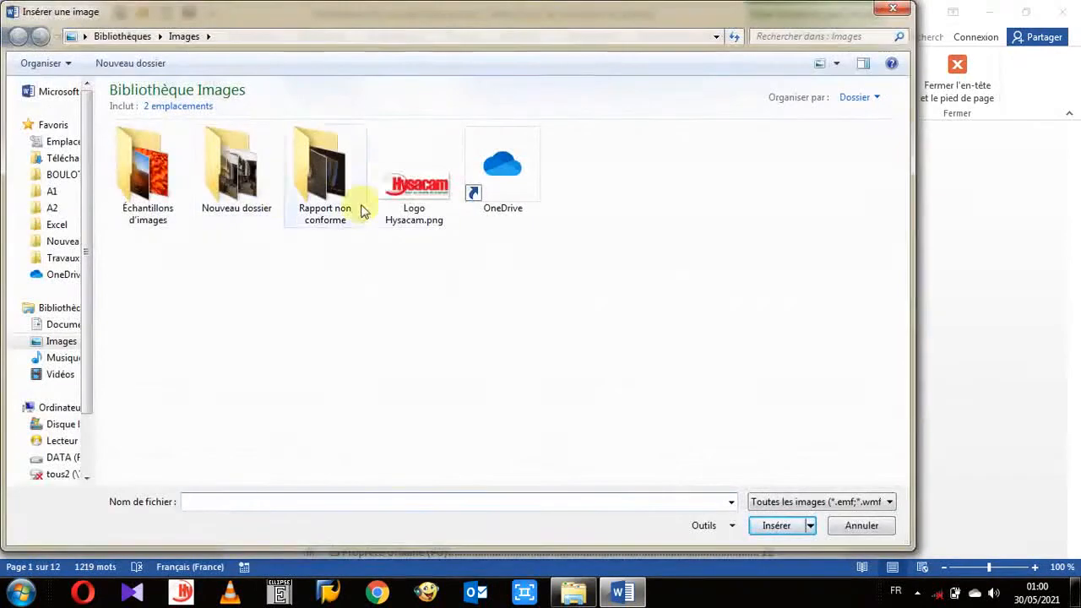
click(419, 193)
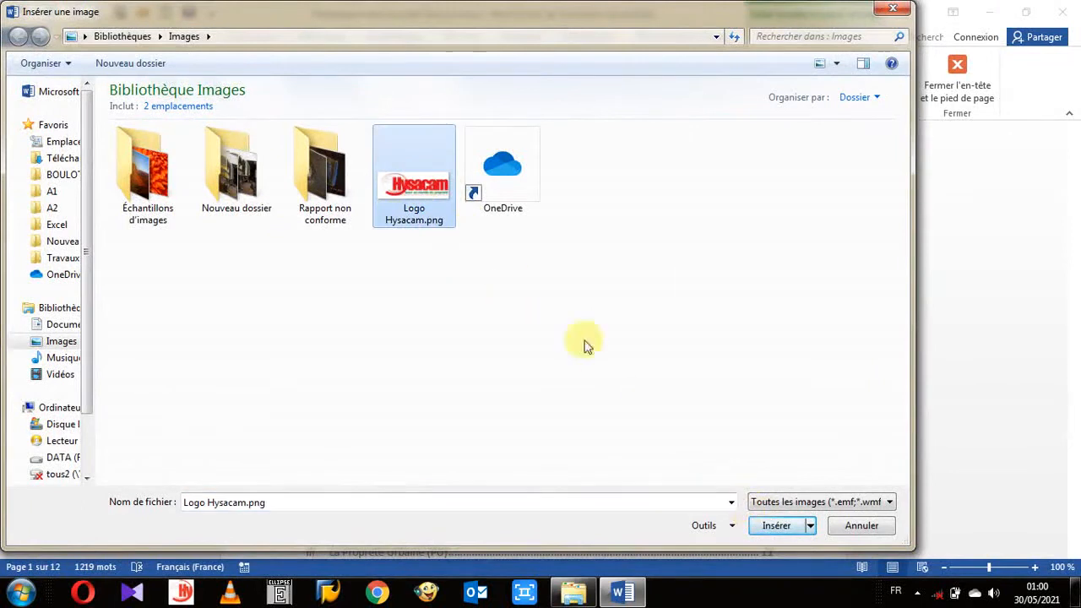
click(773, 528)
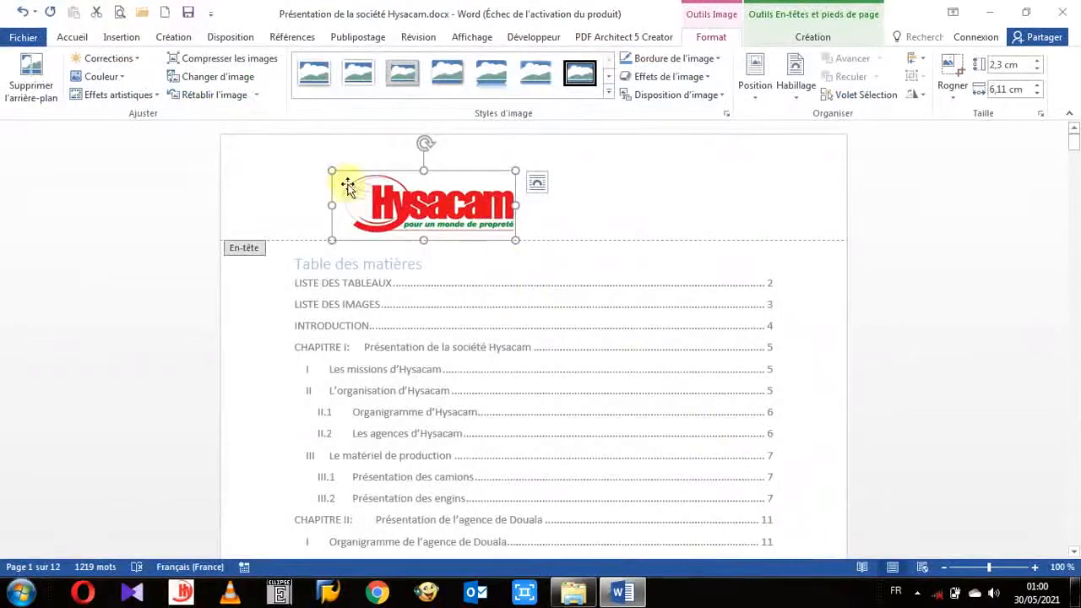
Shrink the Hysacam header logo to a small banner about 0.91 × 2.43 cm.
drag(331, 169, 410, 228)
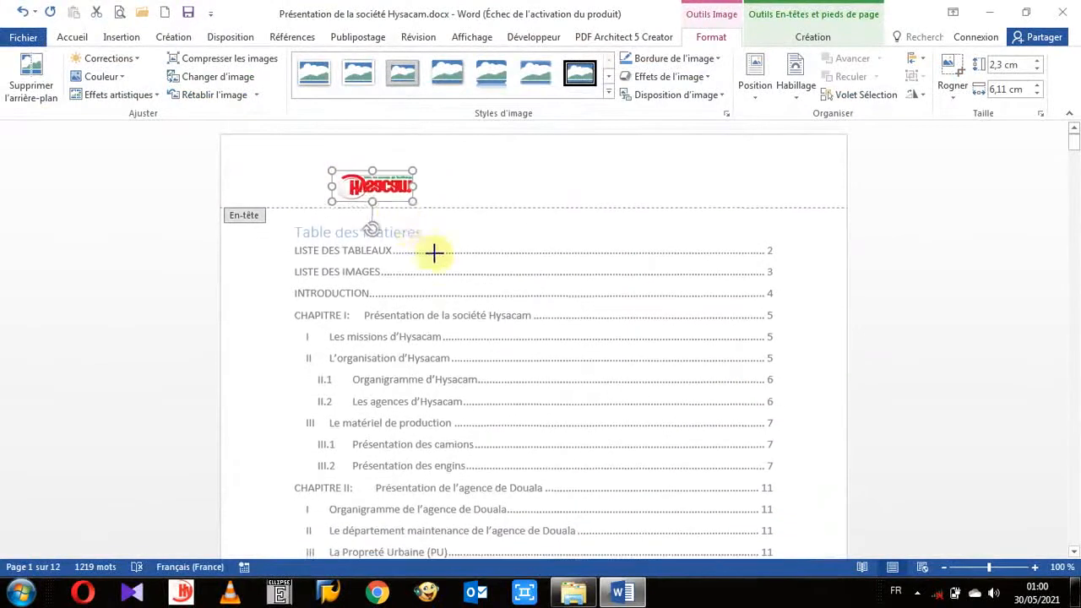
drag(330, 173, 348, 181)
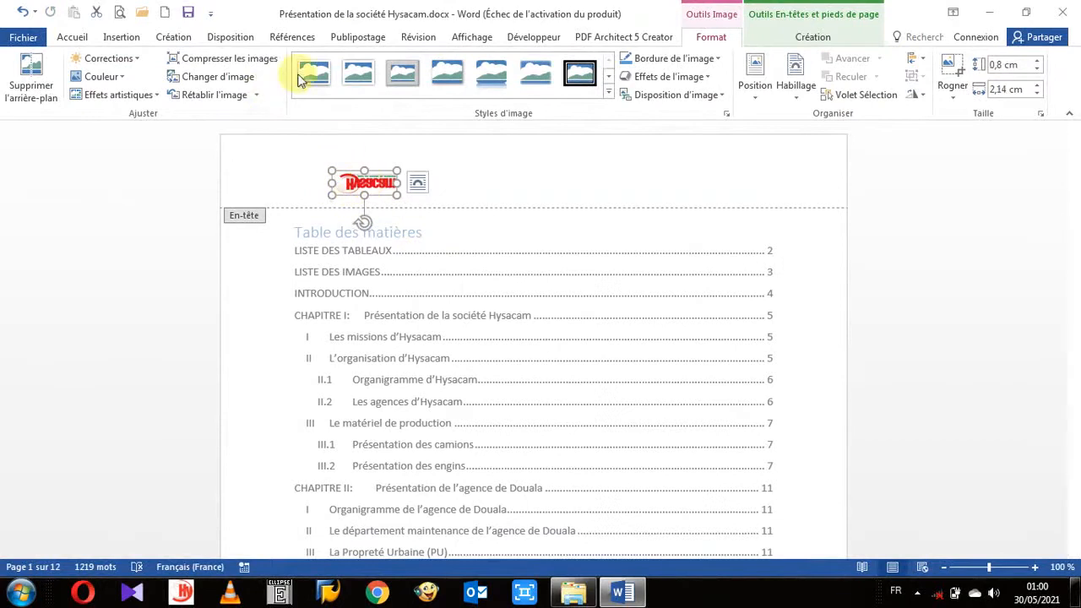
click(78, 38)
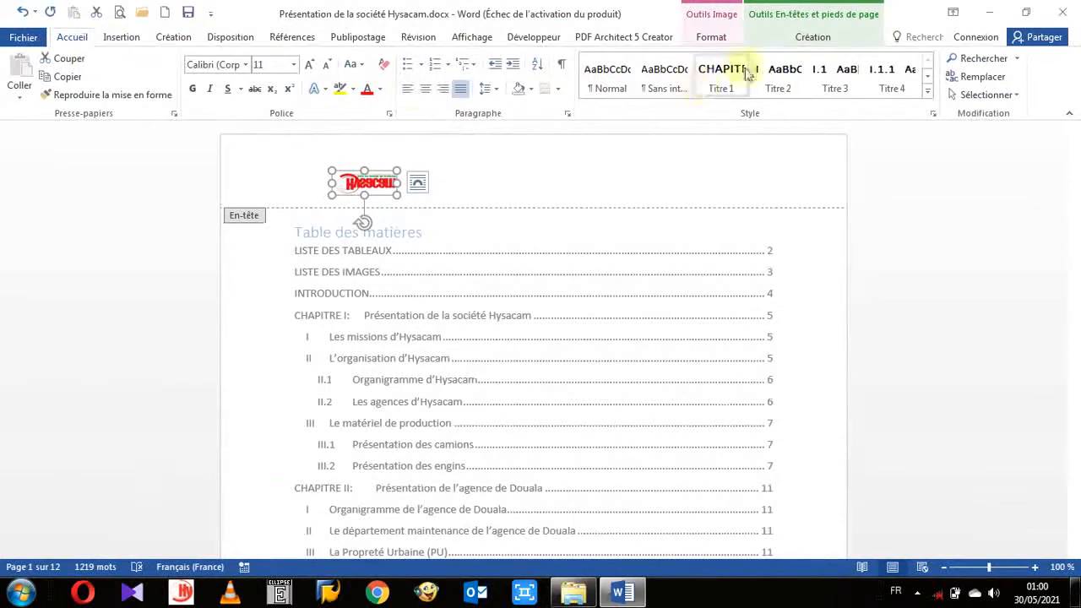
click(711, 39)
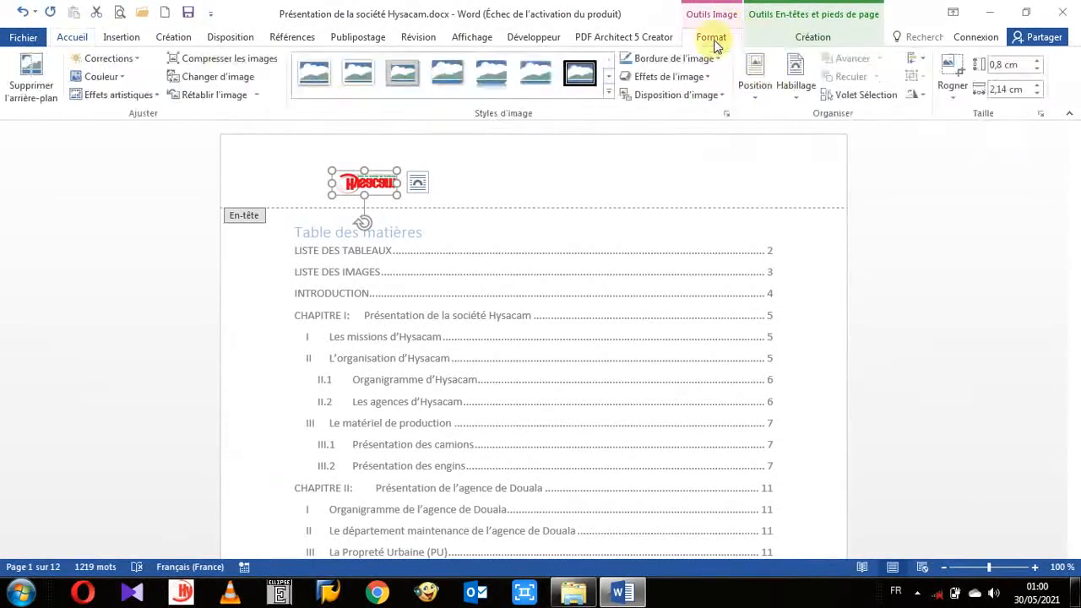
Try top-left square-wrap positioning for the logo, undo it, nudge it, and deselect it.
click(755, 105)
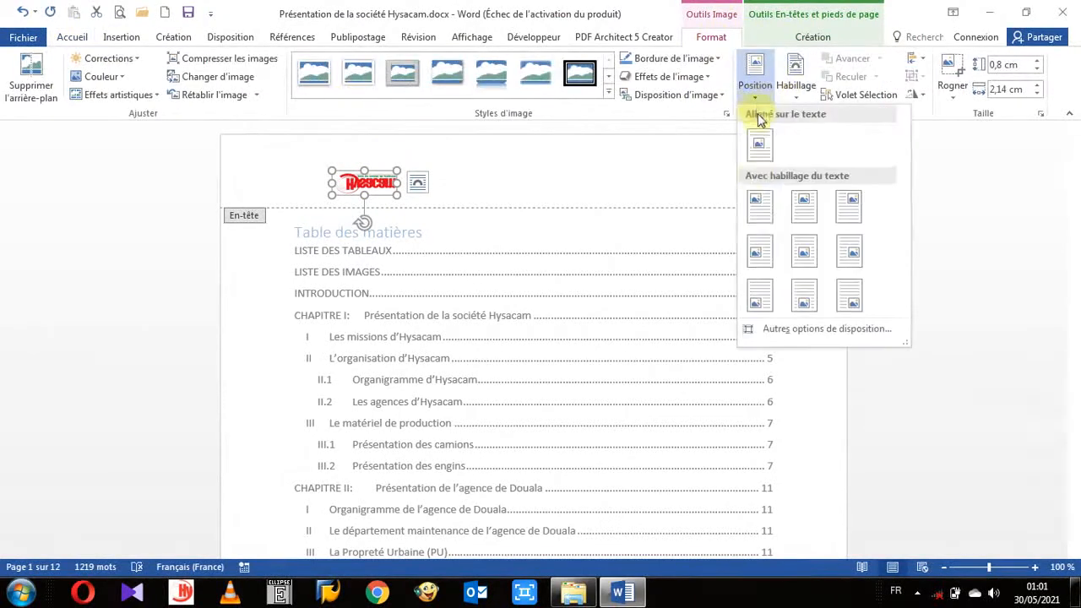
click(755, 206)
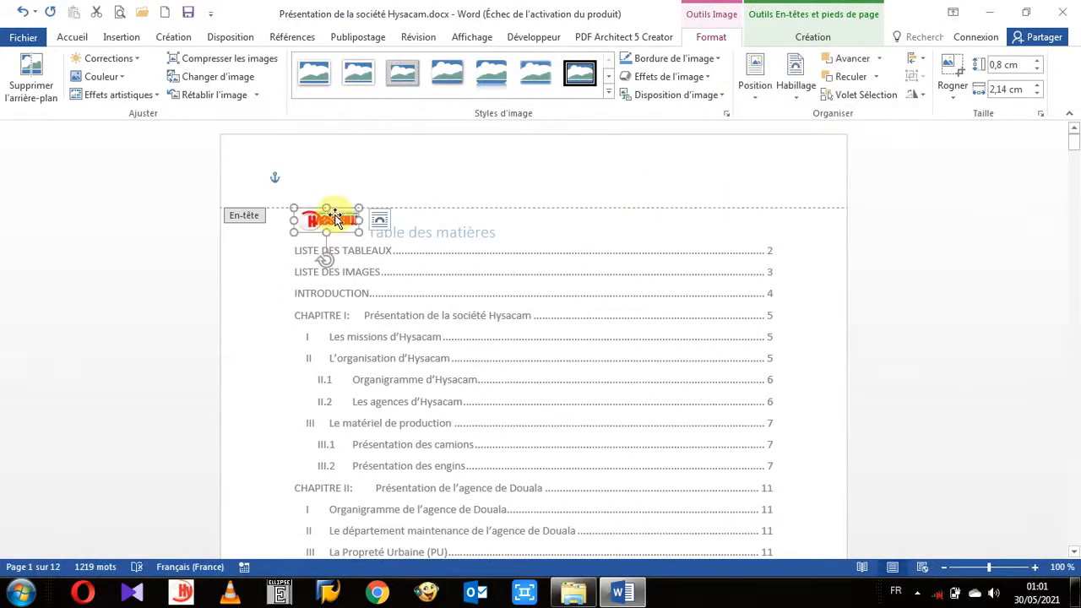
click(20, 13)
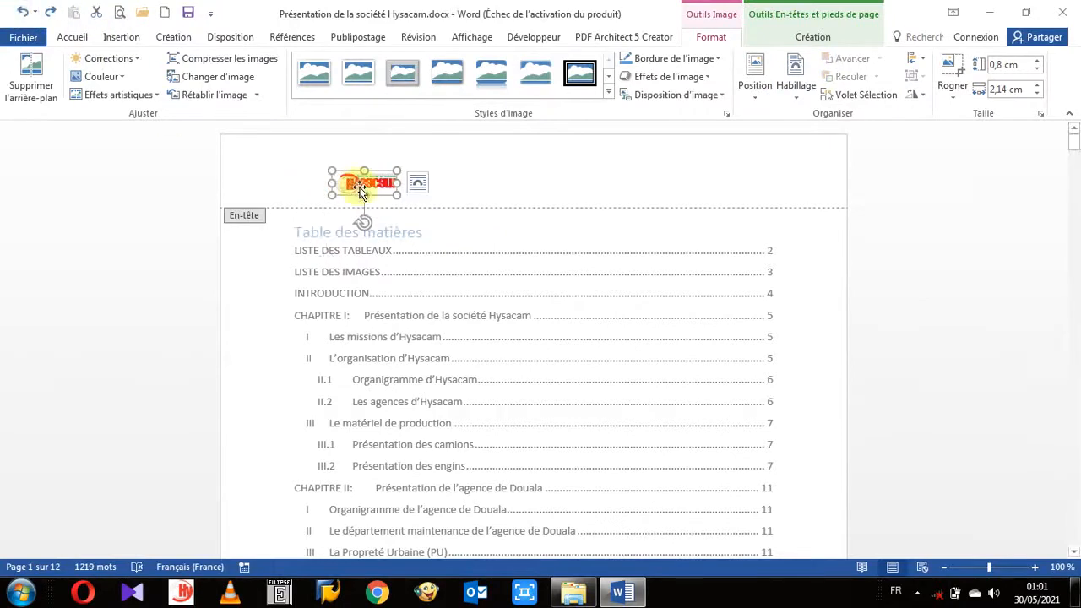
drag(355, 192, 296, 176)
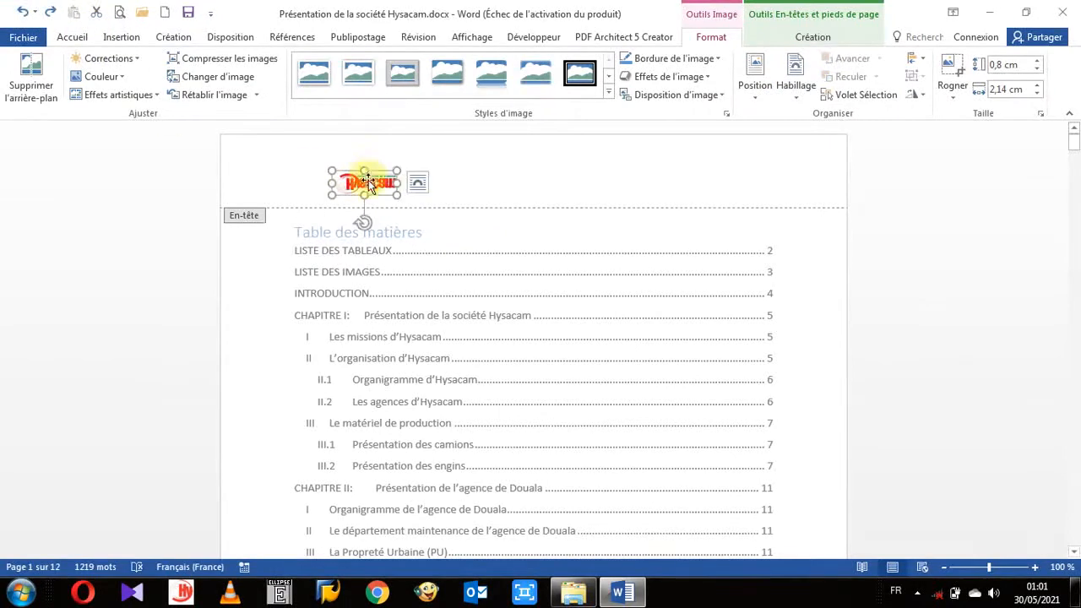
click(468, 181)
click(365, 182)
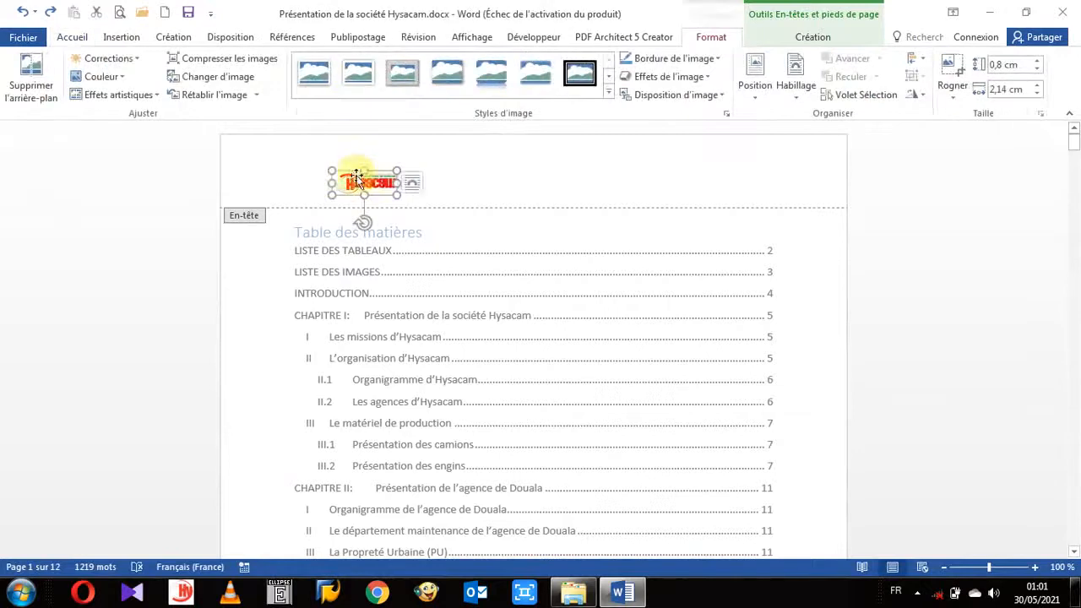
click(452, 189)
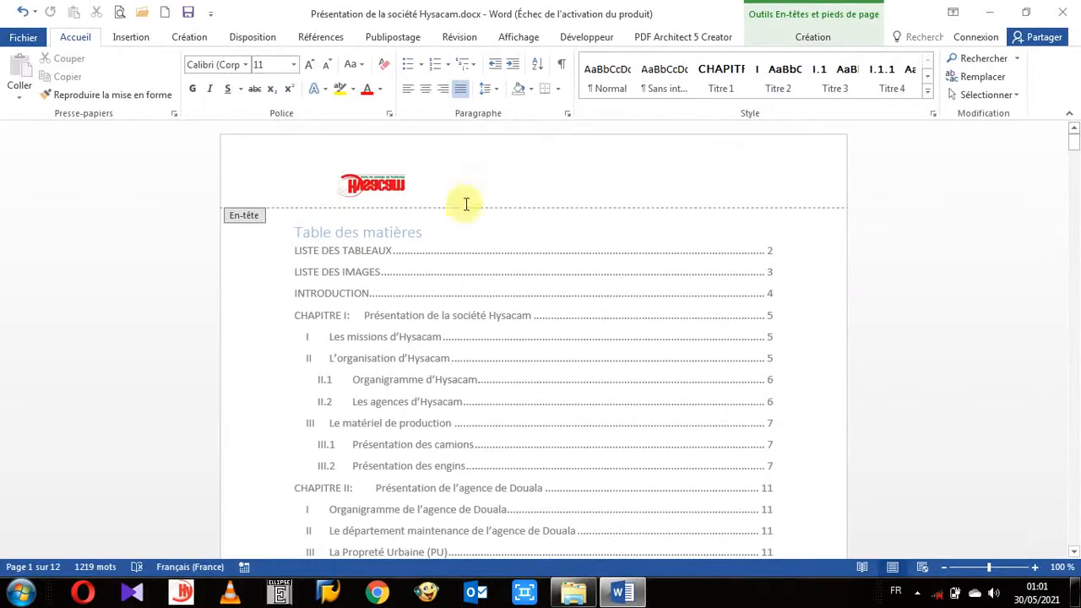
Enlarge the header logo to about 1.28 × 3.41 cm, leaving rotation and flip unchanged.
click(363, 179)
drag(332, 171, 309, 160)
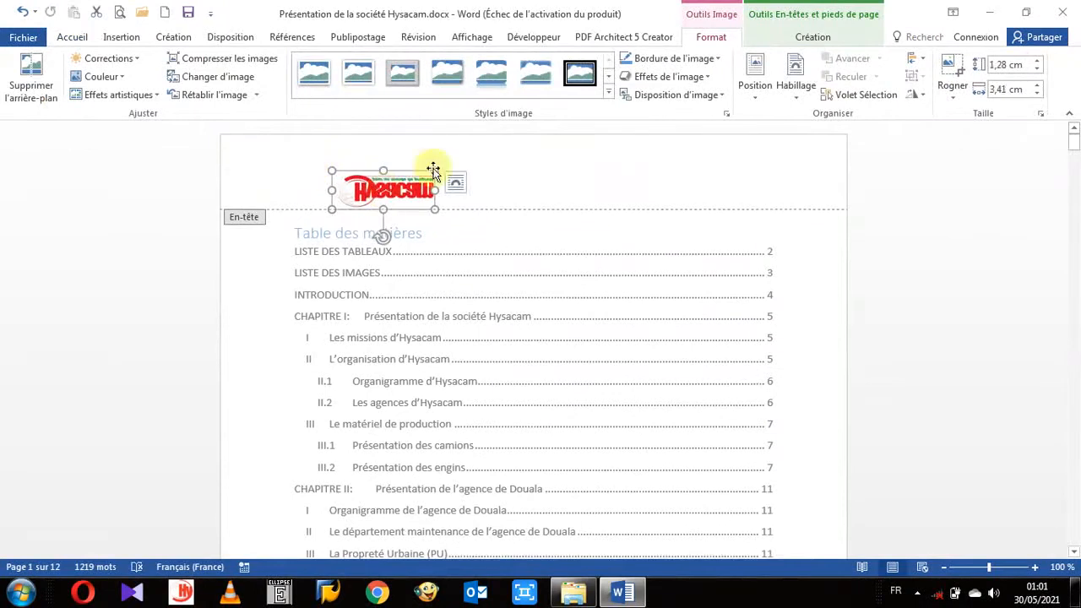
click(916, 96)
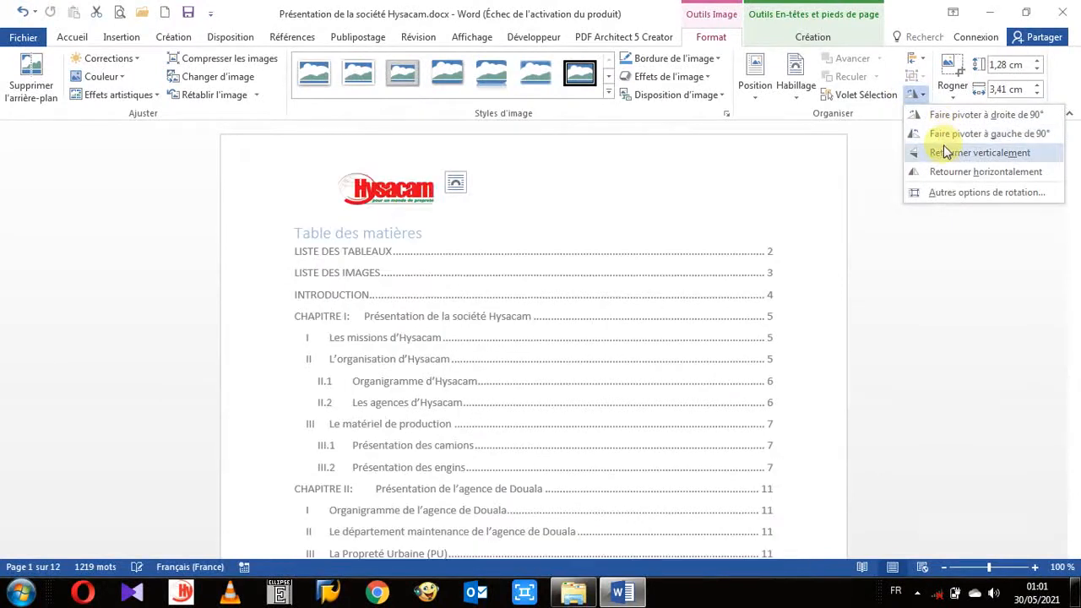
click(620, 166)
click(536, 179)
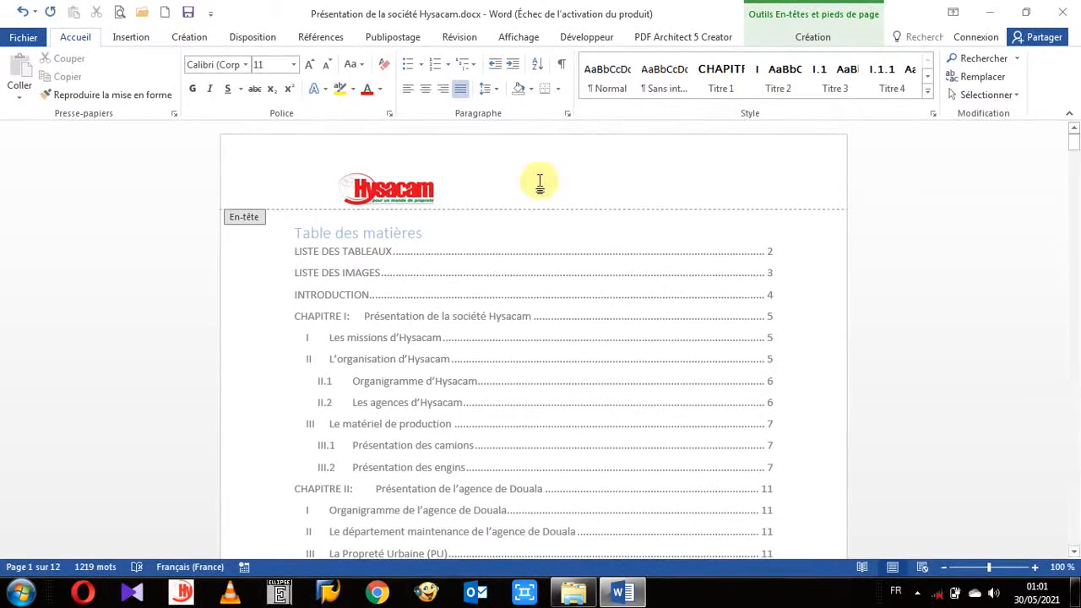
click(803, 44)
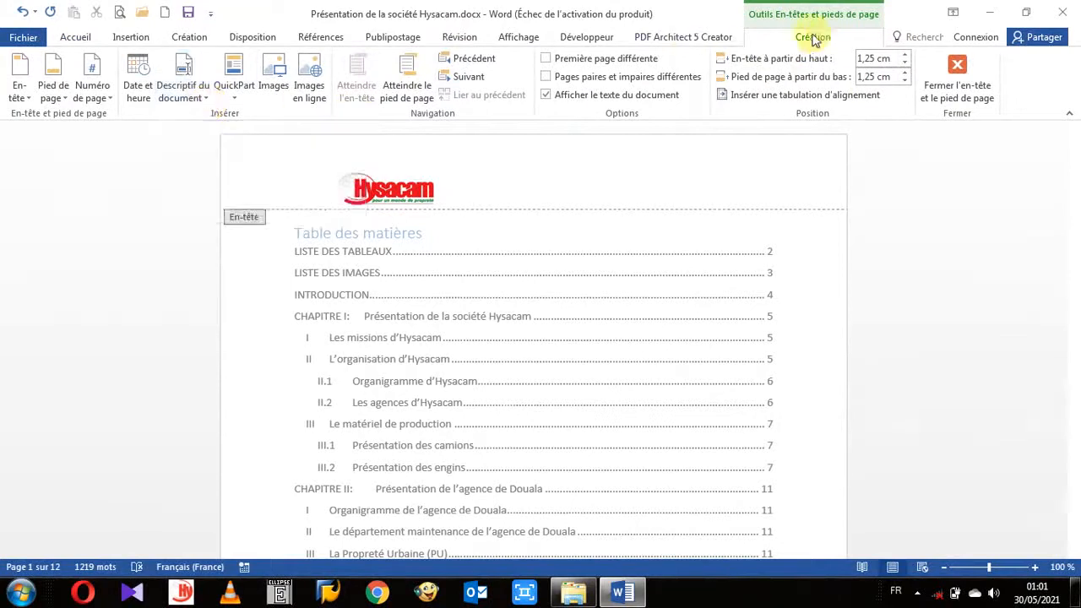
Insert the Document Title field 'Présentation d'Hysacam' beside the logo in the header.
click(208, 100)
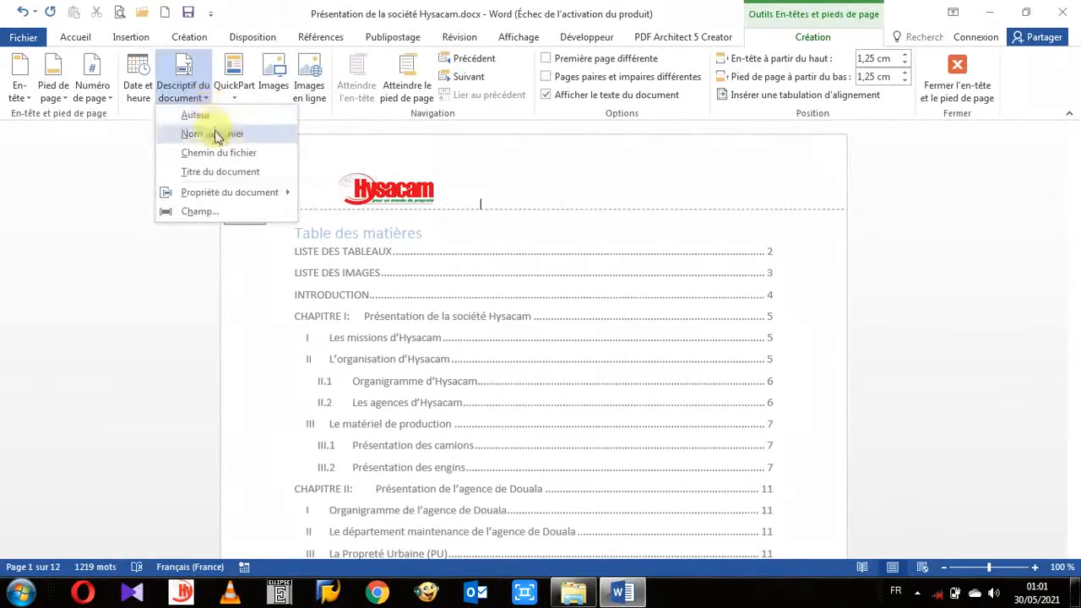
click(225, 172)
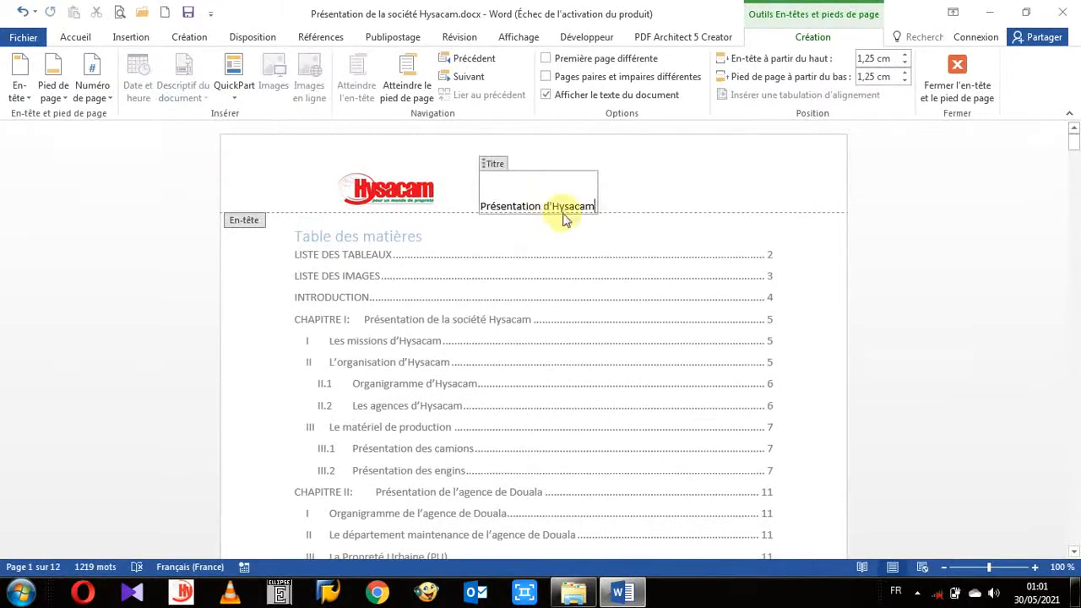
click(639, 190)
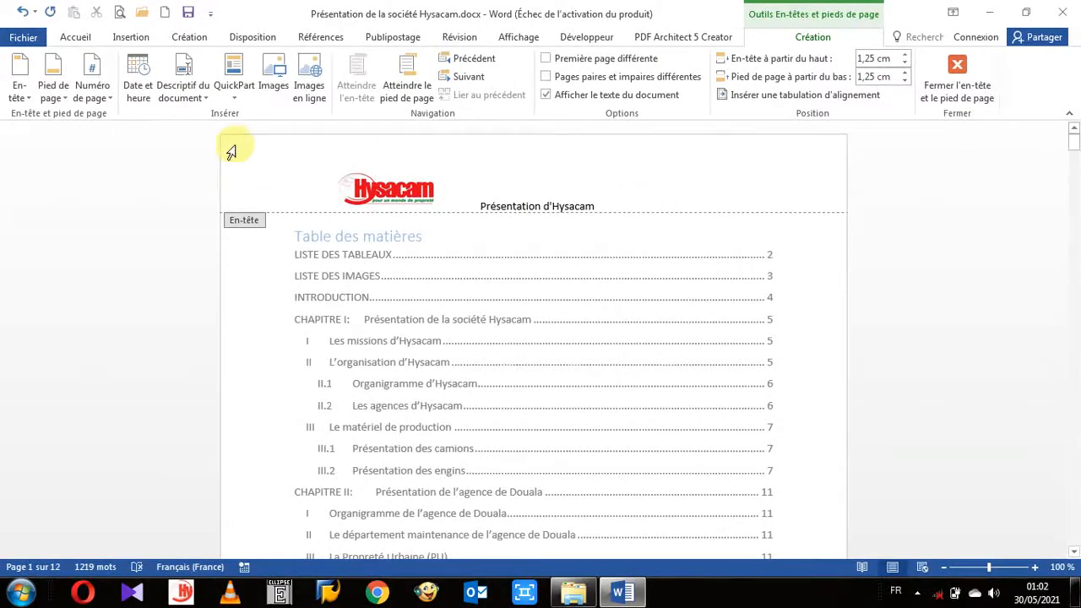
Add the date 30/05/2021 as fixed text at the end of the header.
click(137, 84)
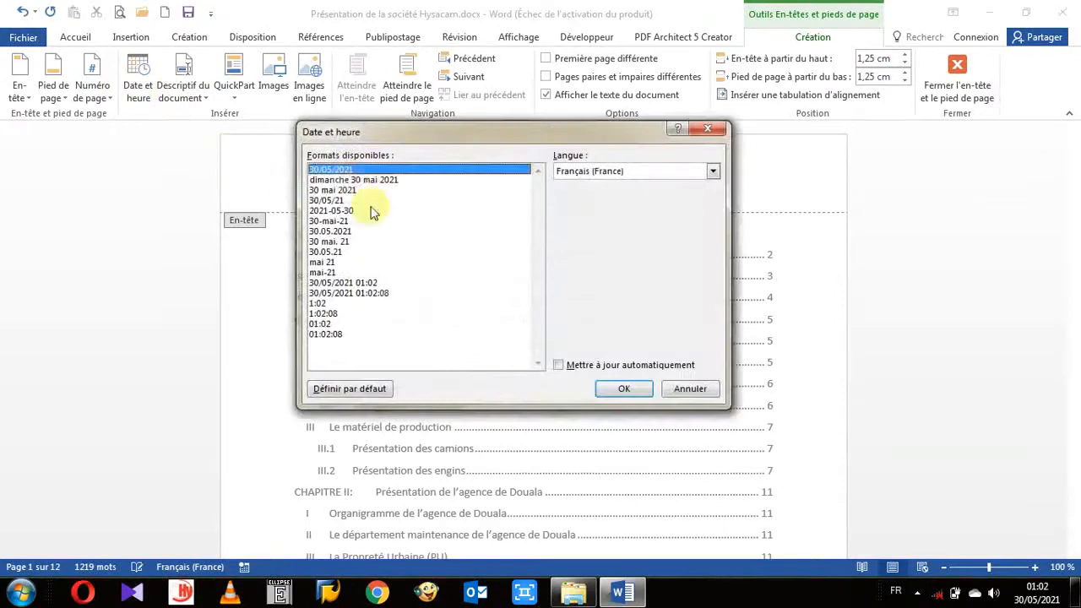
click(353, 189)
click(336, 169)
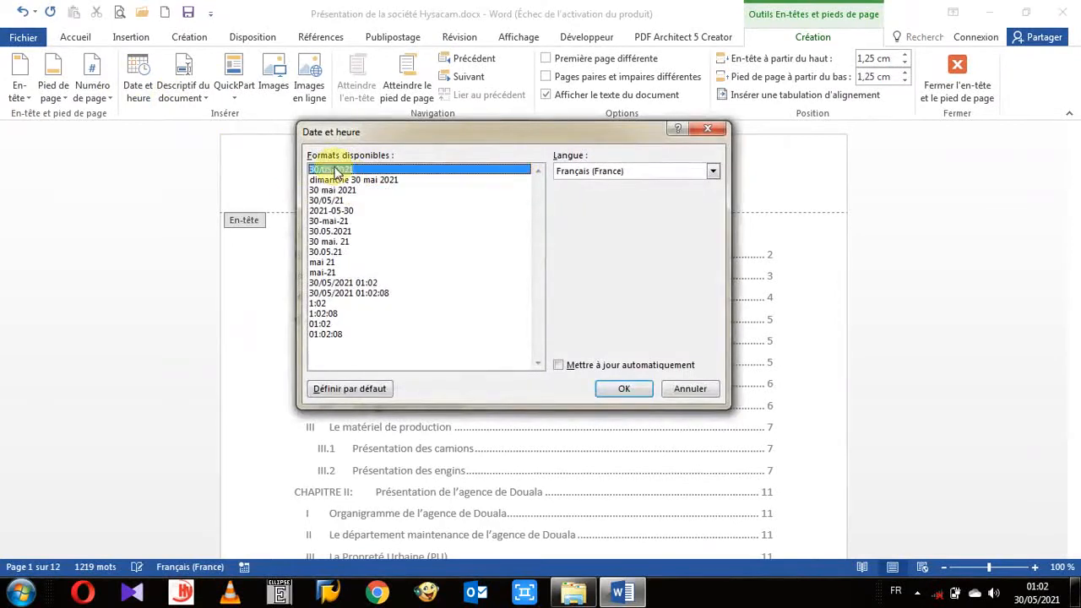
click(557, 367)
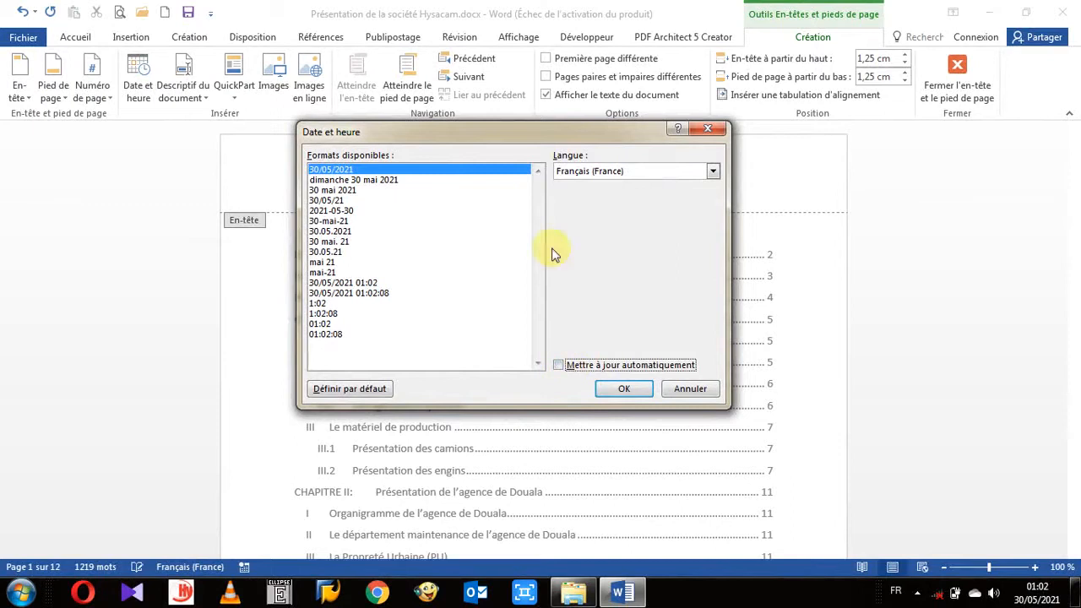
click(623, 390)
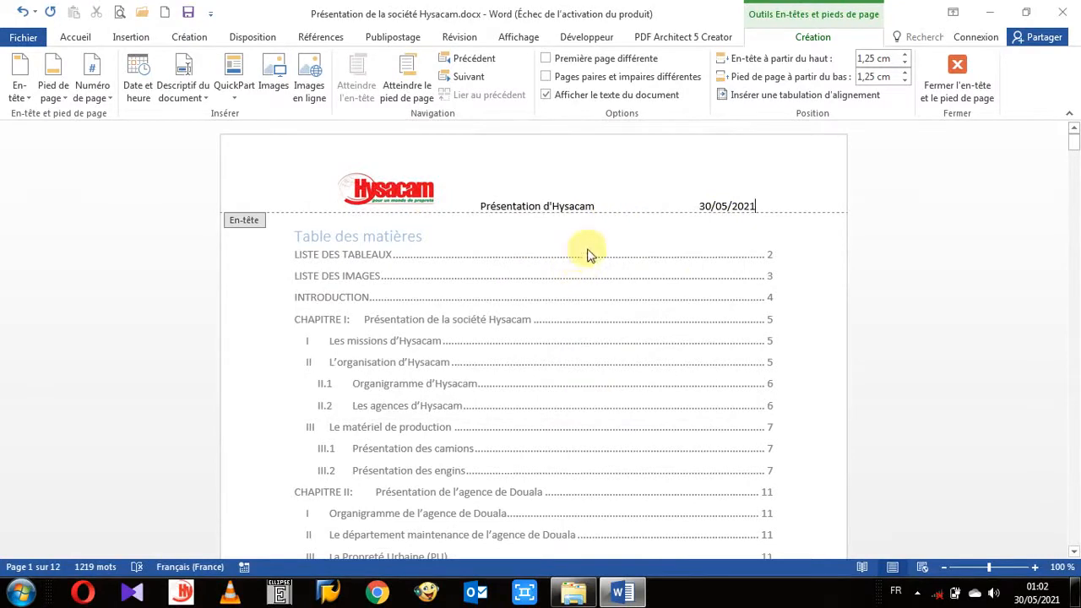
Insert the Author property field into the page 1 footer in place of the placeholder.
scroll(633, 264, down, 2)
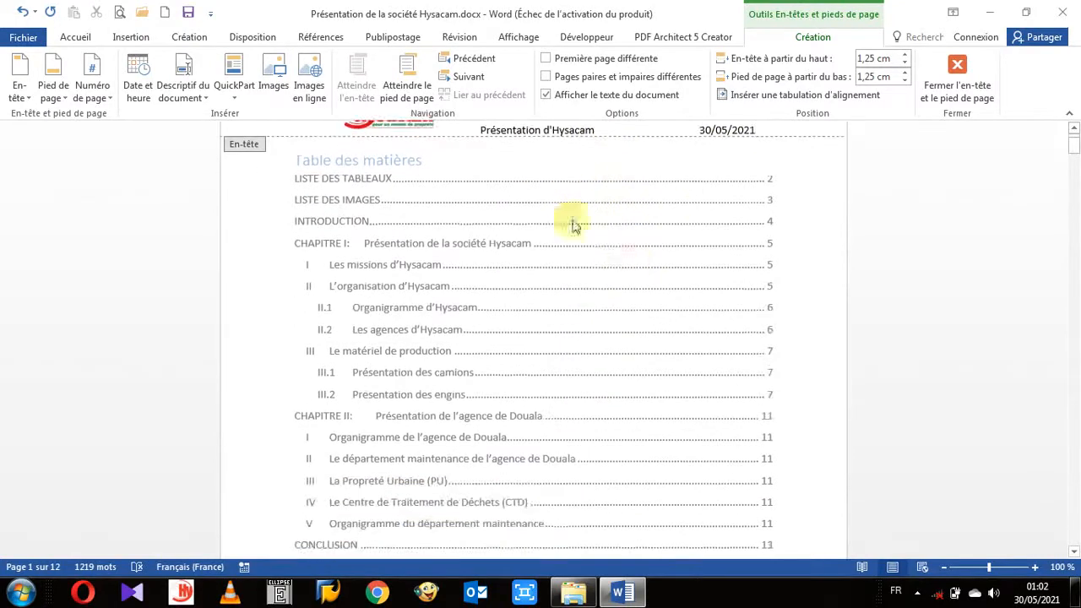
scroll(581, 219, down, 15)
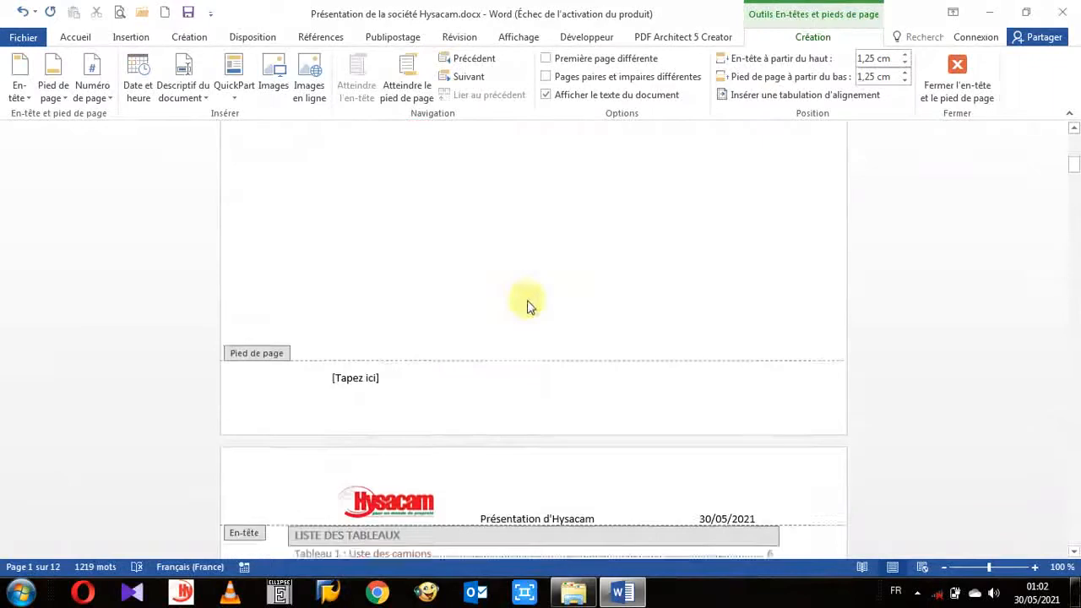
click(405, 365)
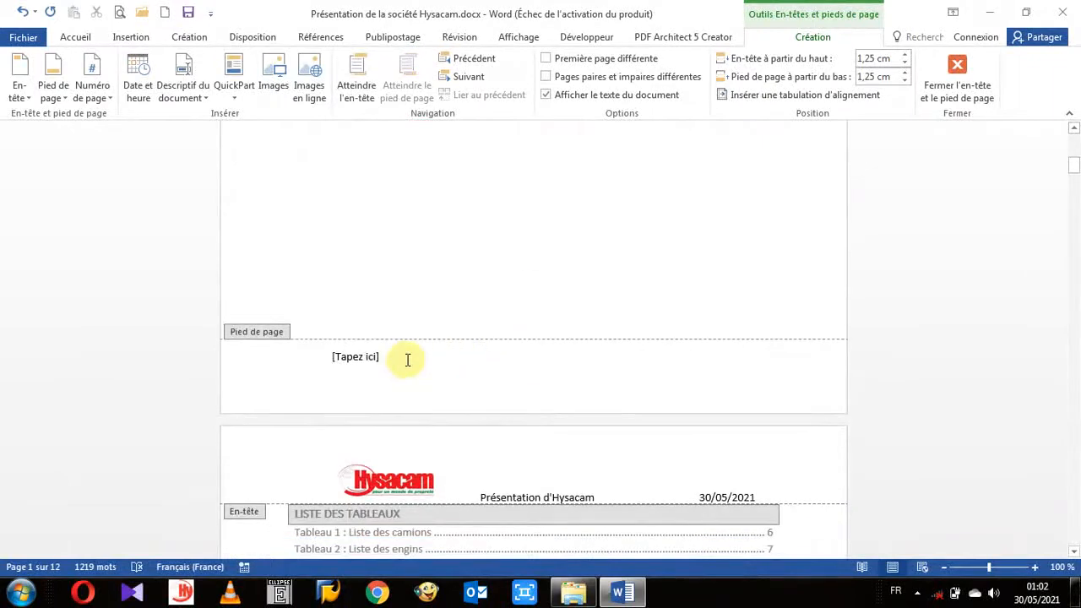
scroll(399, 361, up, 12)
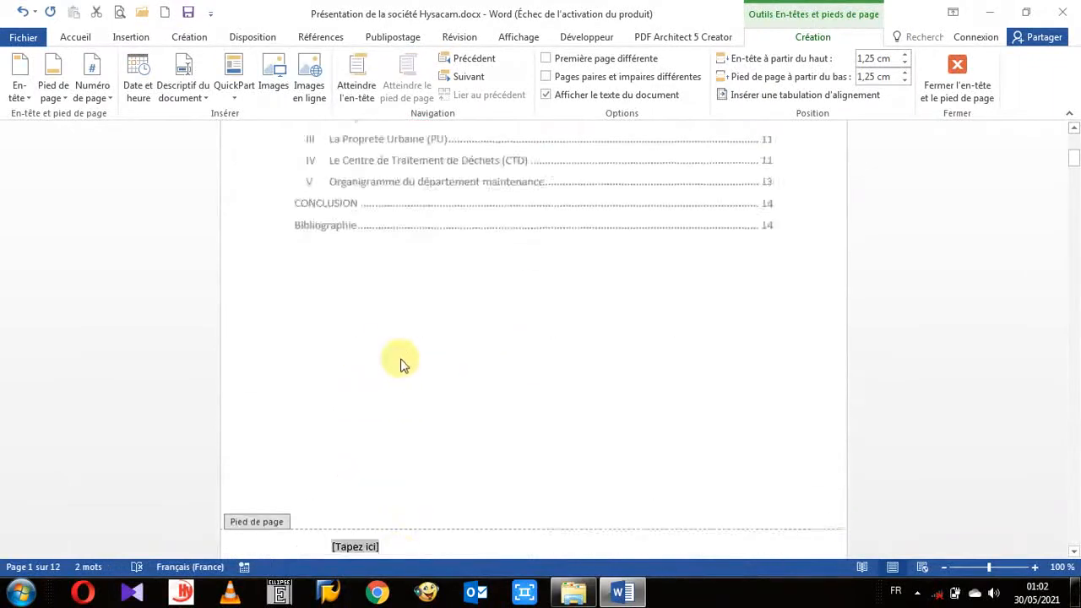
scroll(400, 363, down, 10)
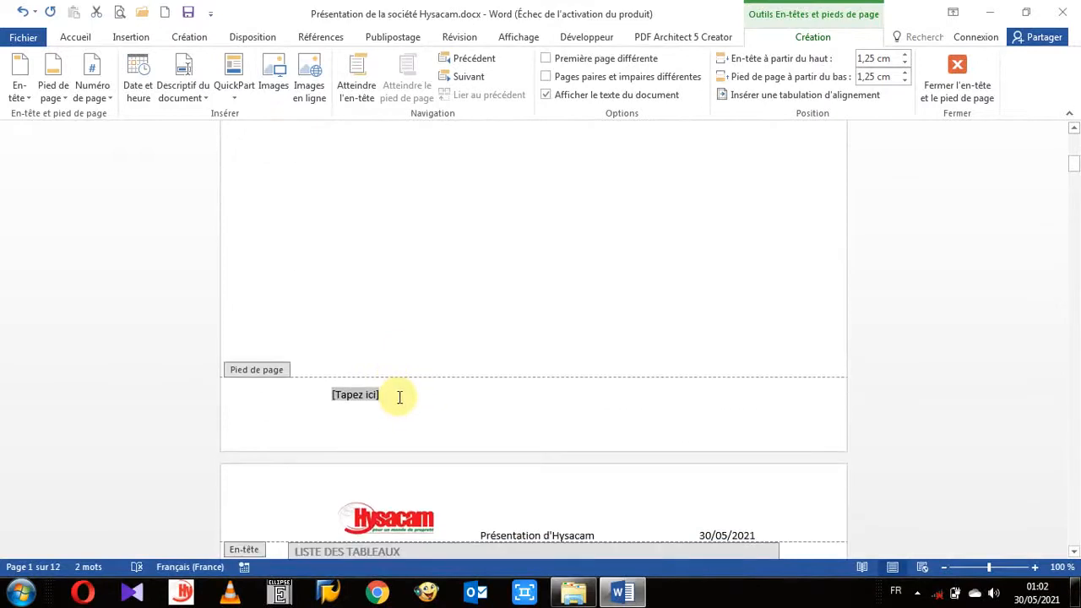
click(207, 99)
click(211, 120)
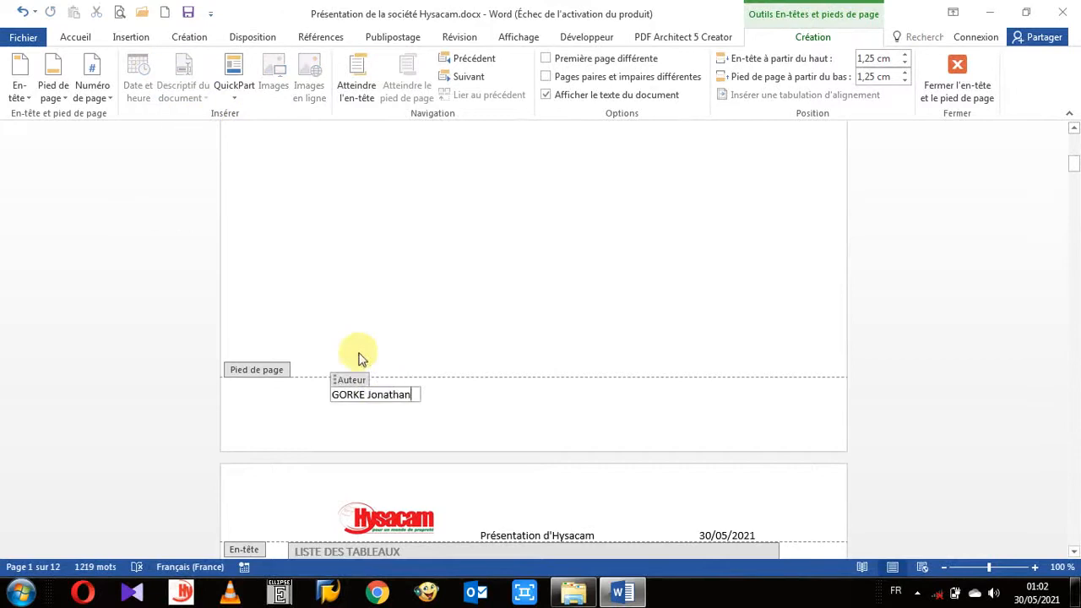
click(454, 398)
key(Return)
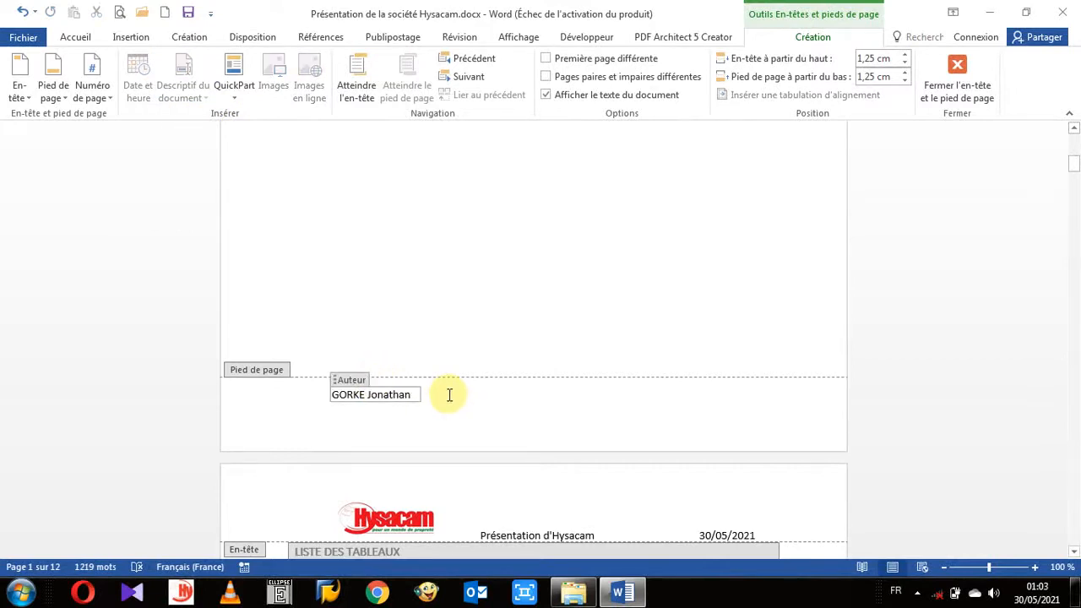
click(449, 396)
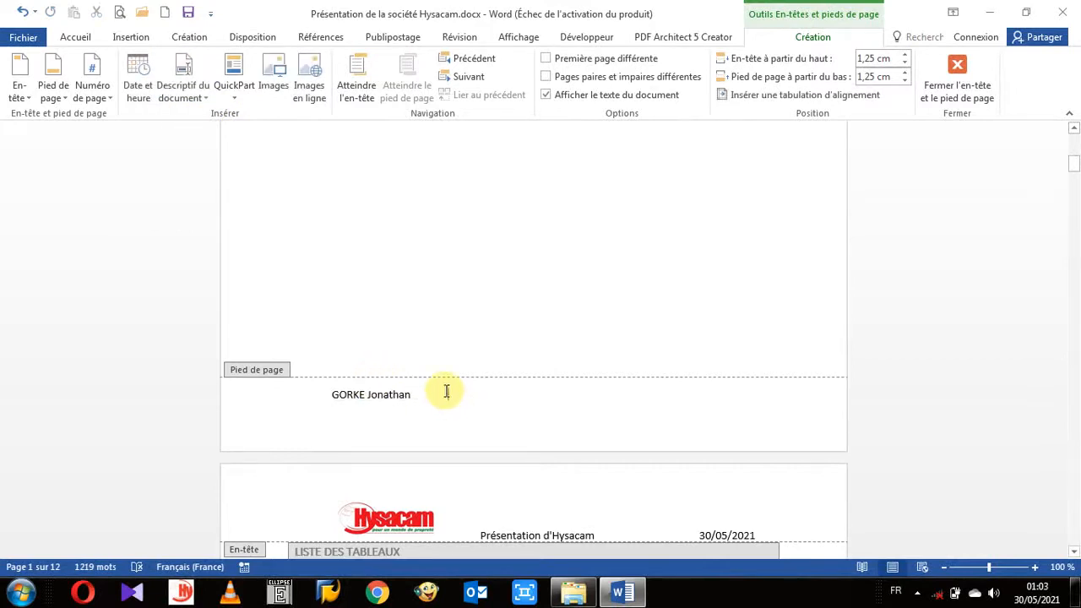
Add bottom-of-page Numéros en gras 3 numbering, showing bold 'Page 1 sur 12' at the right.
click(107, 99)
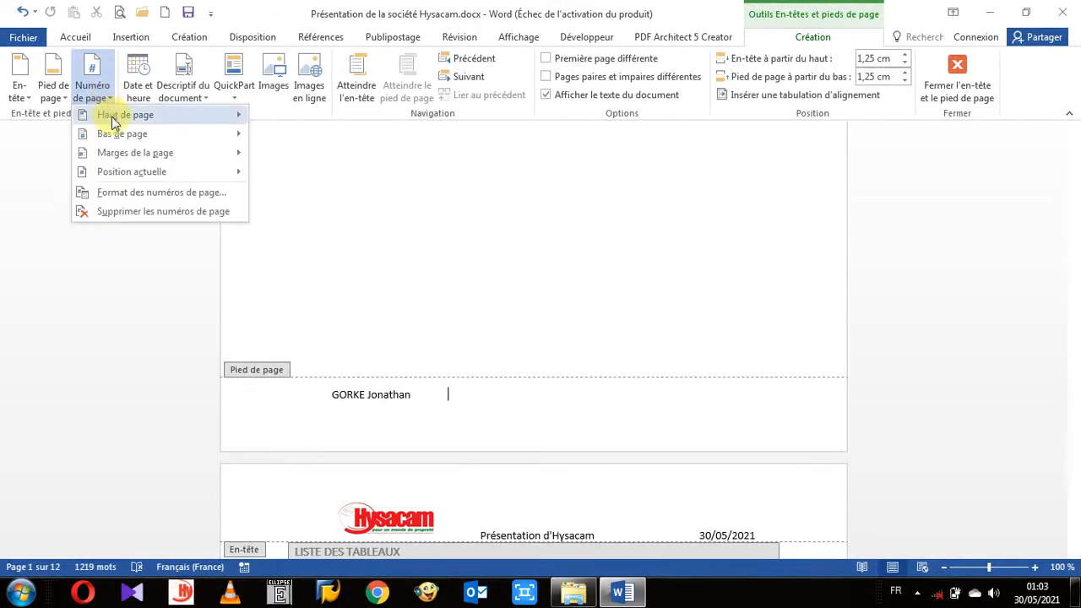
mouse_move(115, 123)
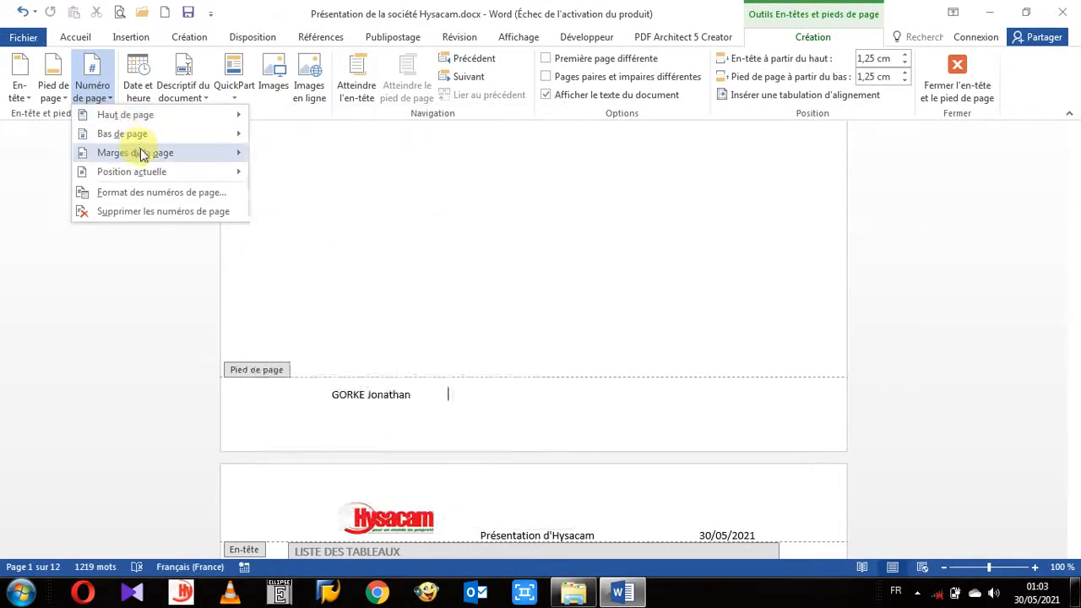
mouse_move(145, 159)
mouse_move(167, 177)
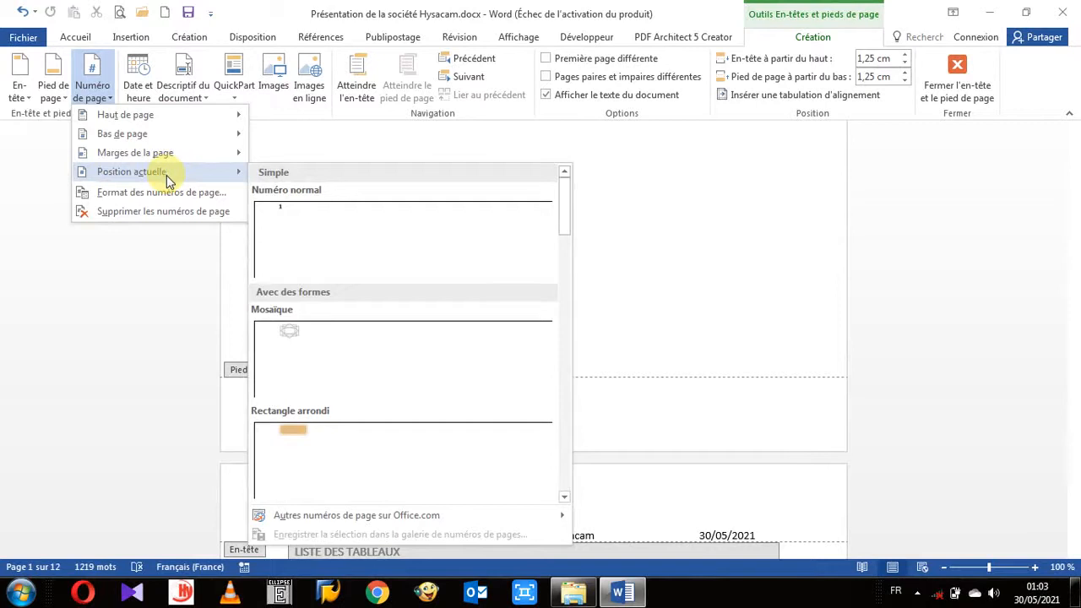
mouse_move(163, 140)
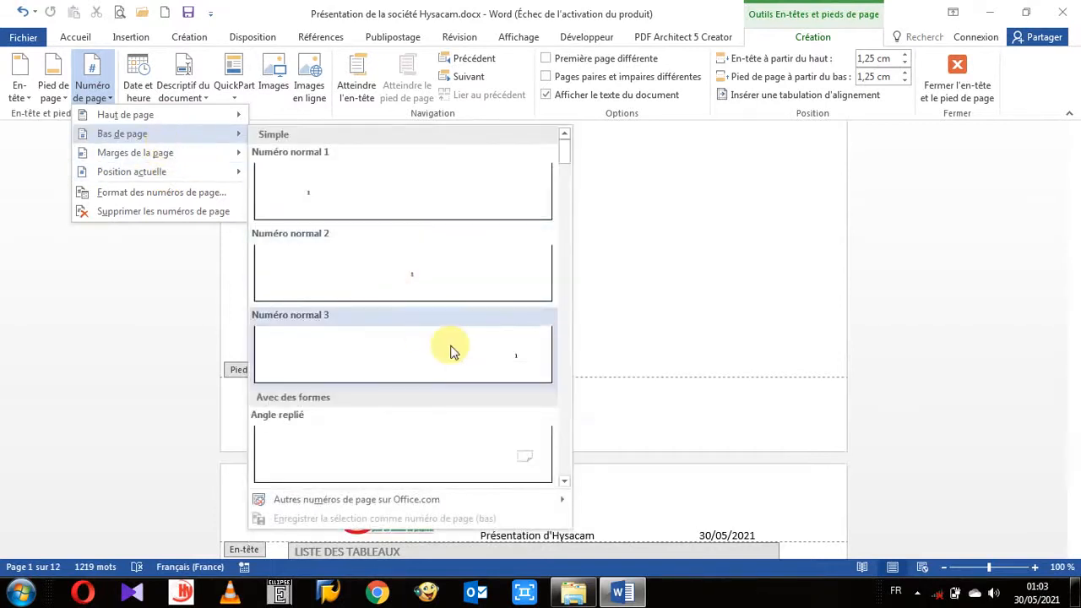
scroll(450, 351, down, 5)
scroll(451, 351, up, 5)
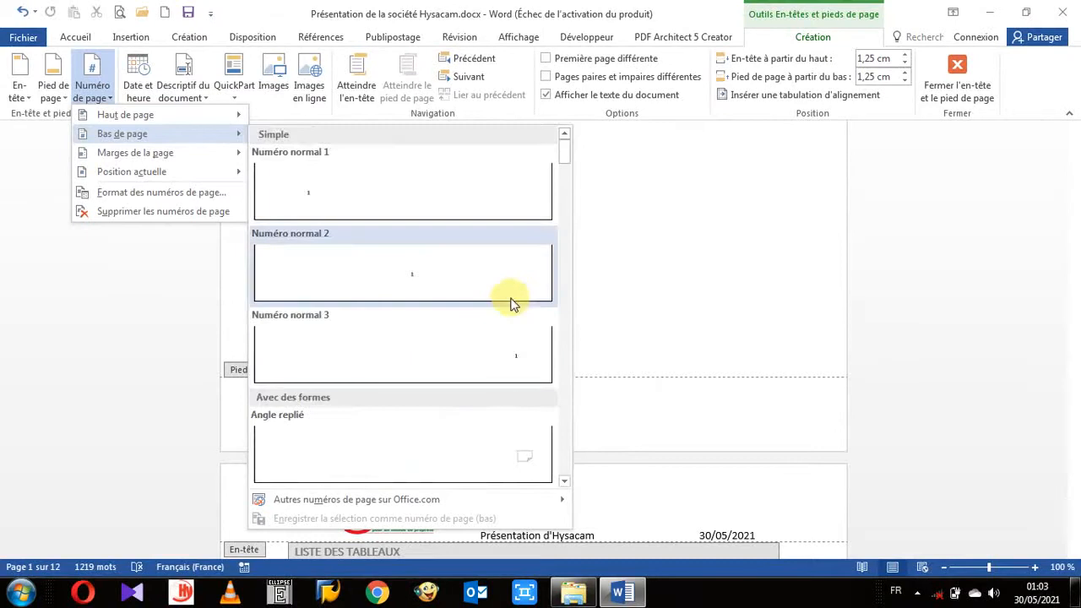
scroll(517, 355, down, 8)
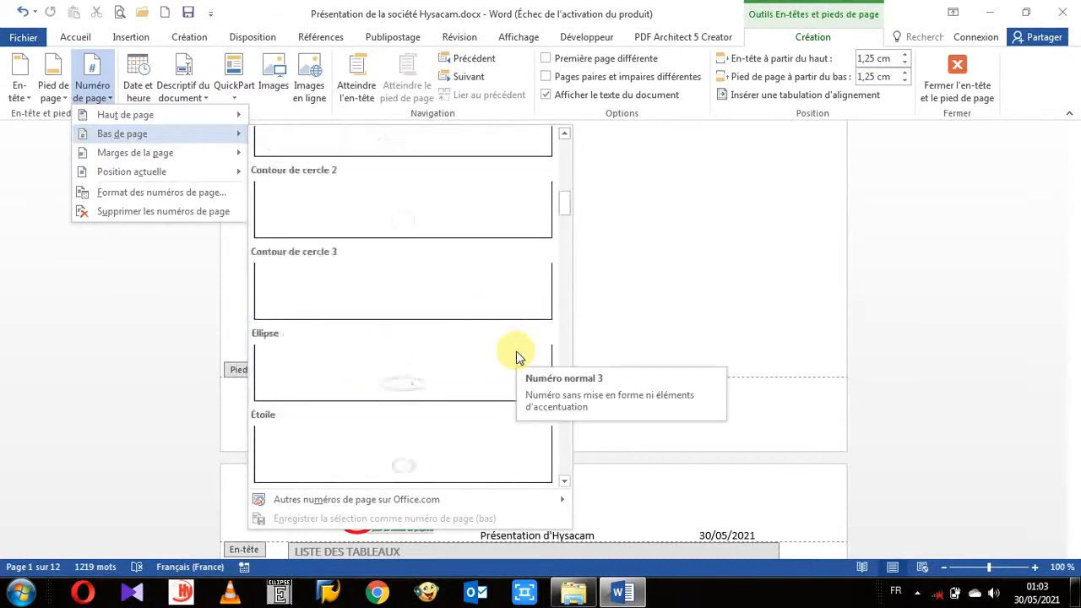
scroll(516, 355, down, 10)
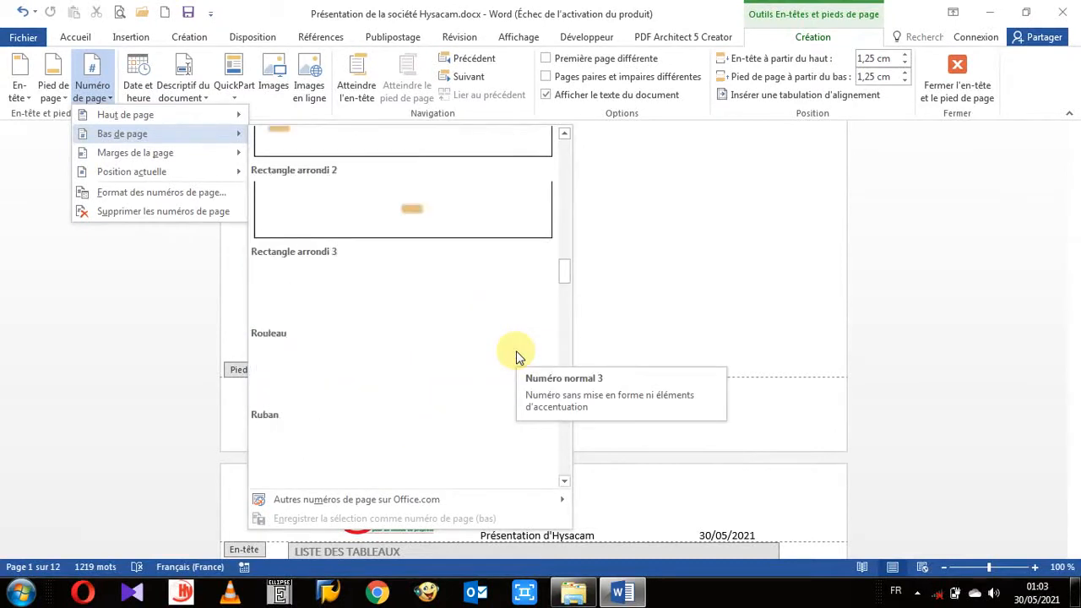
scroll(517, 356, down, 10)
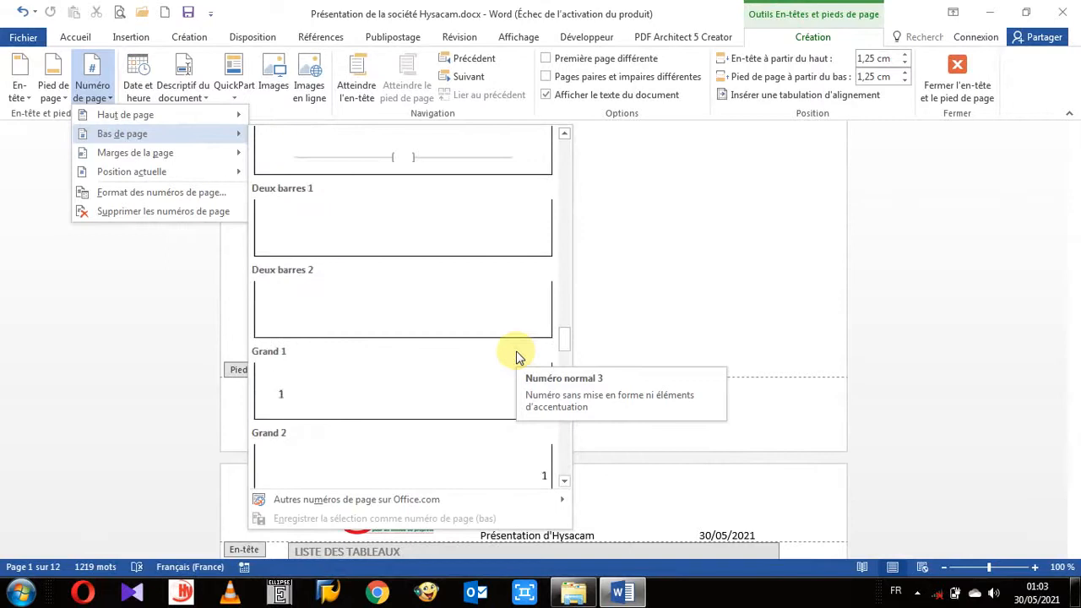
scroll(515, 356, down, 5)
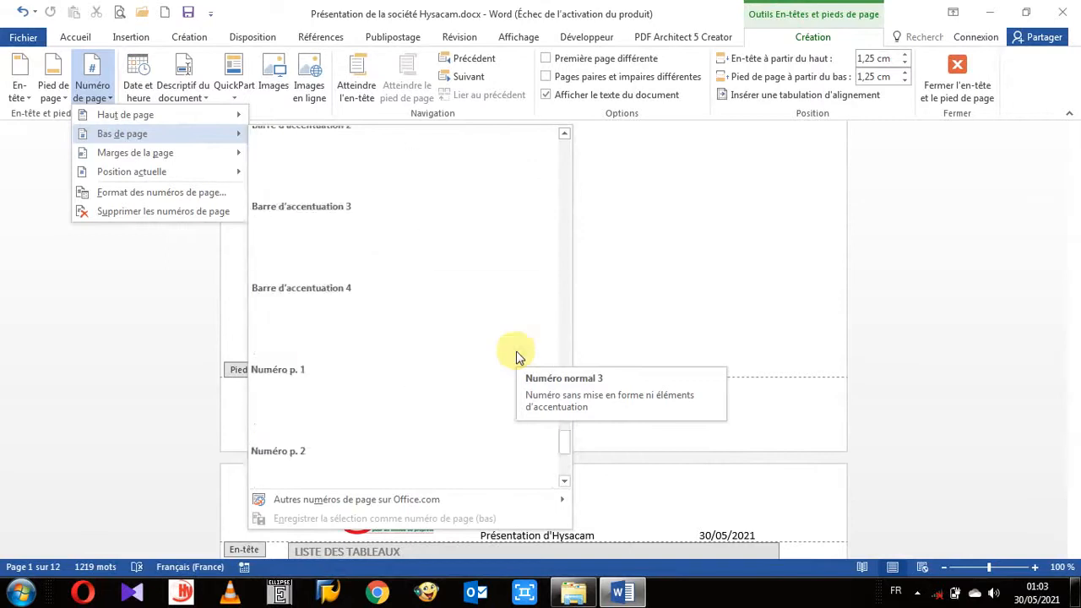
scroll(540, 354, down, 4)
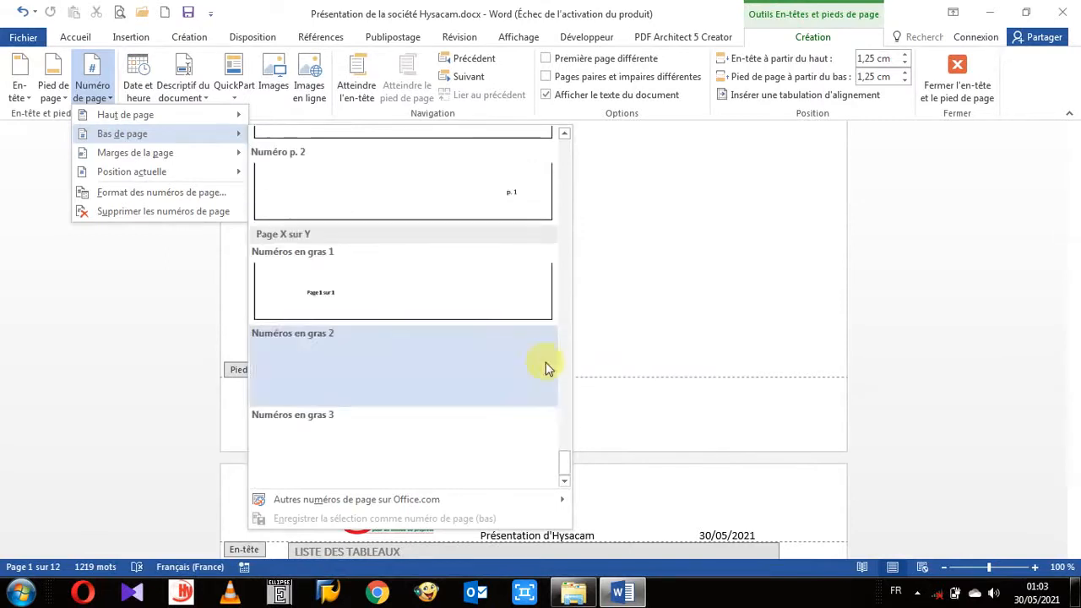
scroll(545, 371, up, 1)
scroll(544, 370, down, 1)
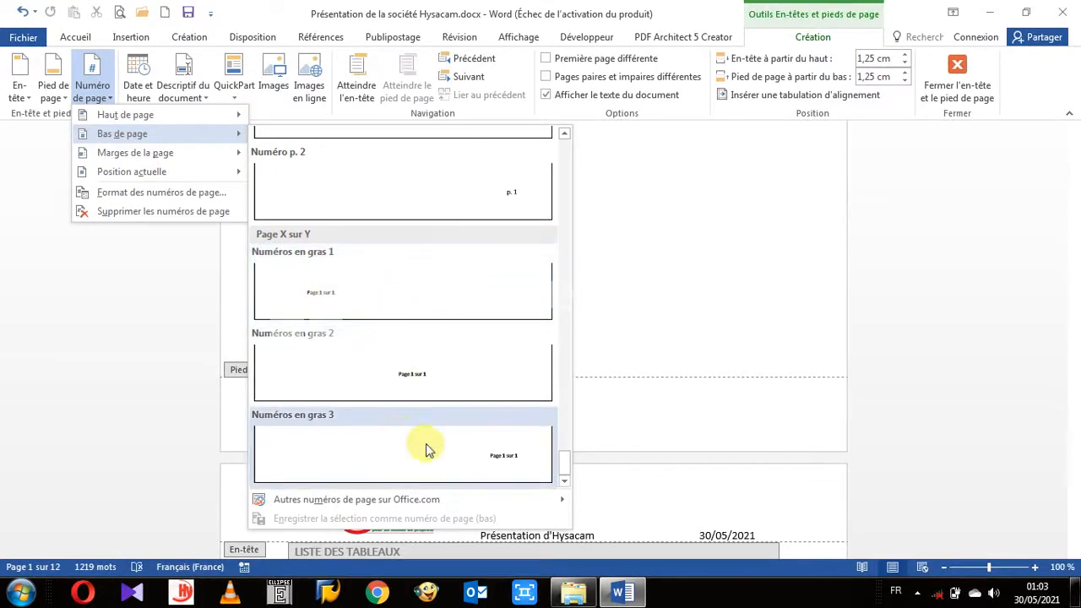
click(458, 453)
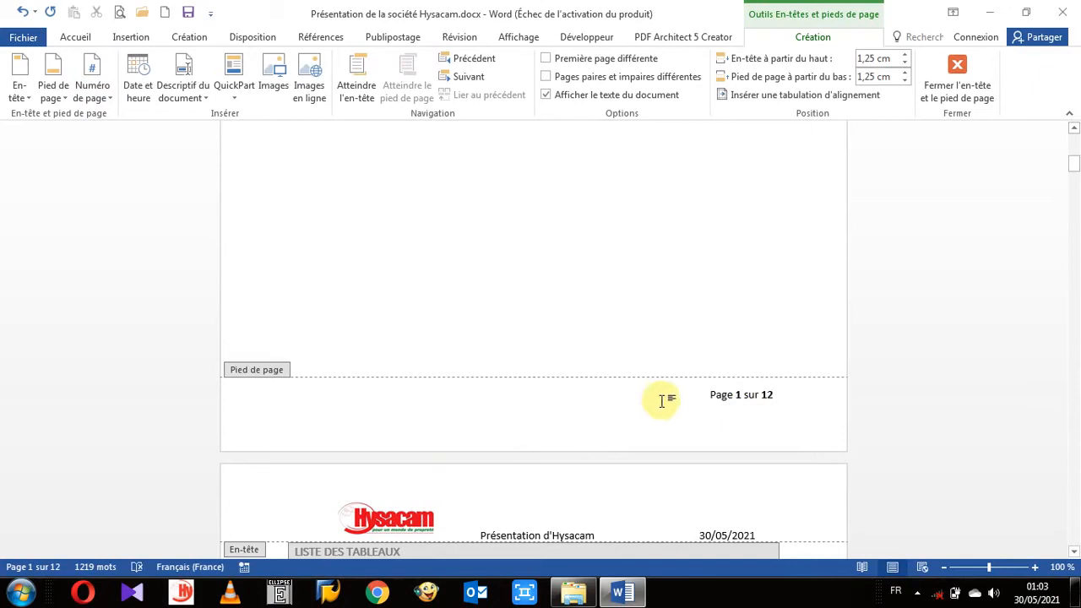
Add the Auteur field at the footer's left, then close header/footer editing.
click(190, 100)
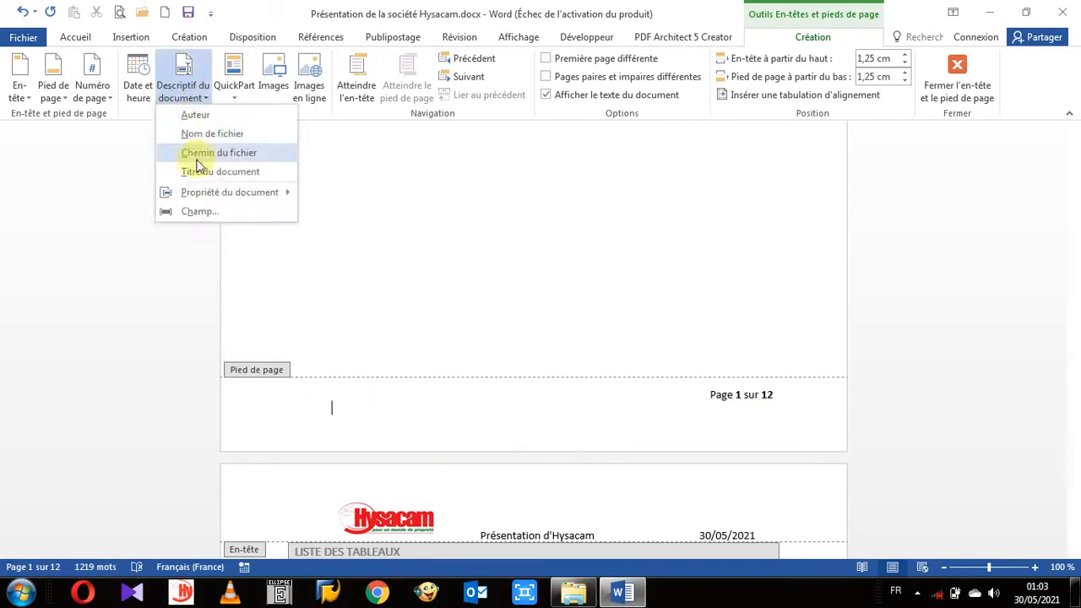
click(221, 119)
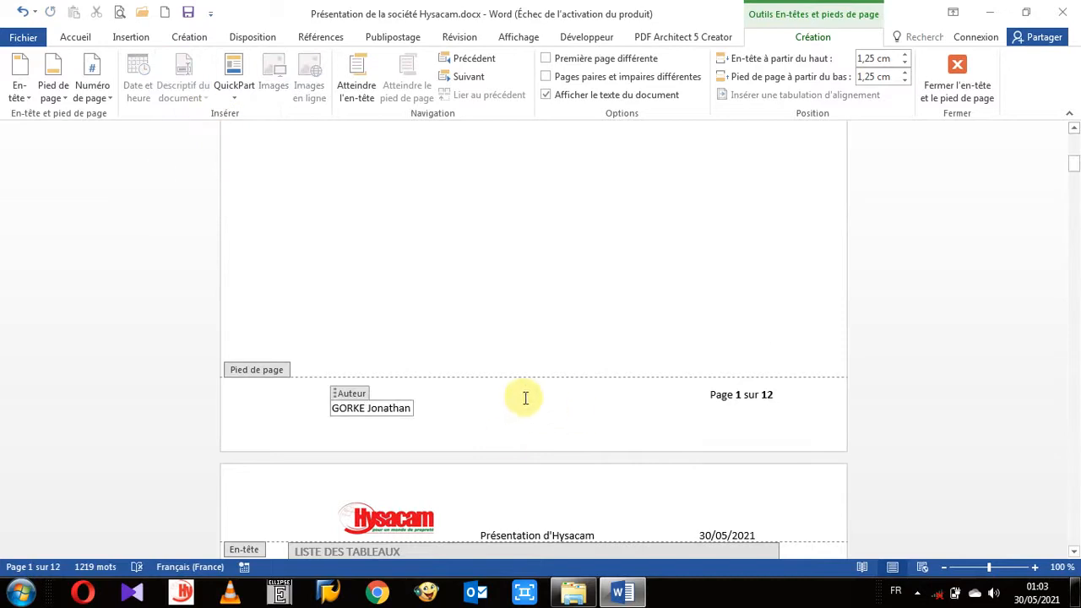
double_click(547, 302)
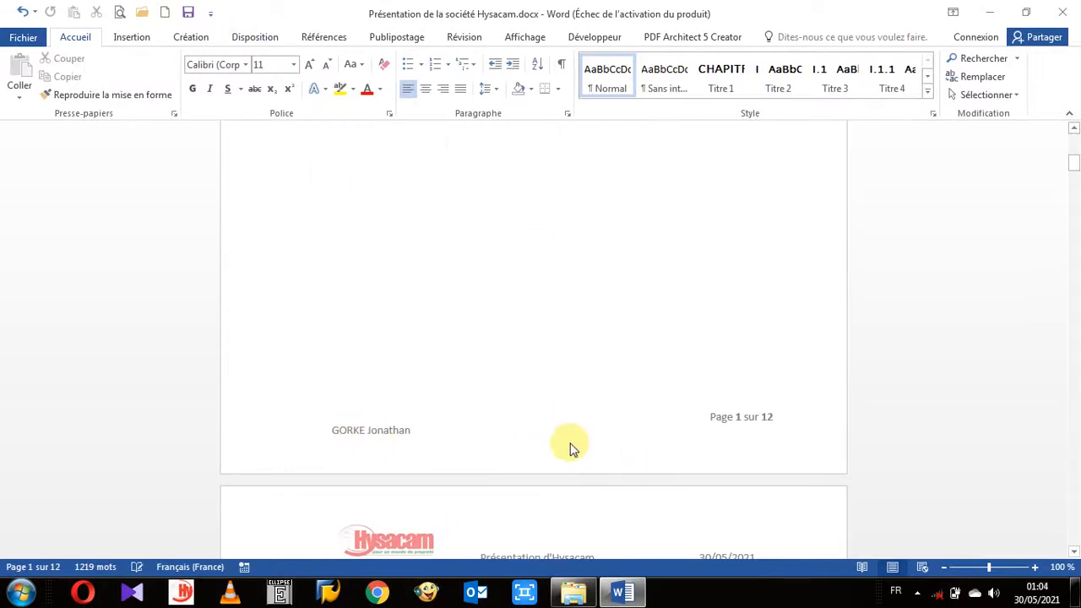
Return to the top of page 1 to view the header, then switch to the Insertion commands.
scroll(778, 427, up, 12)
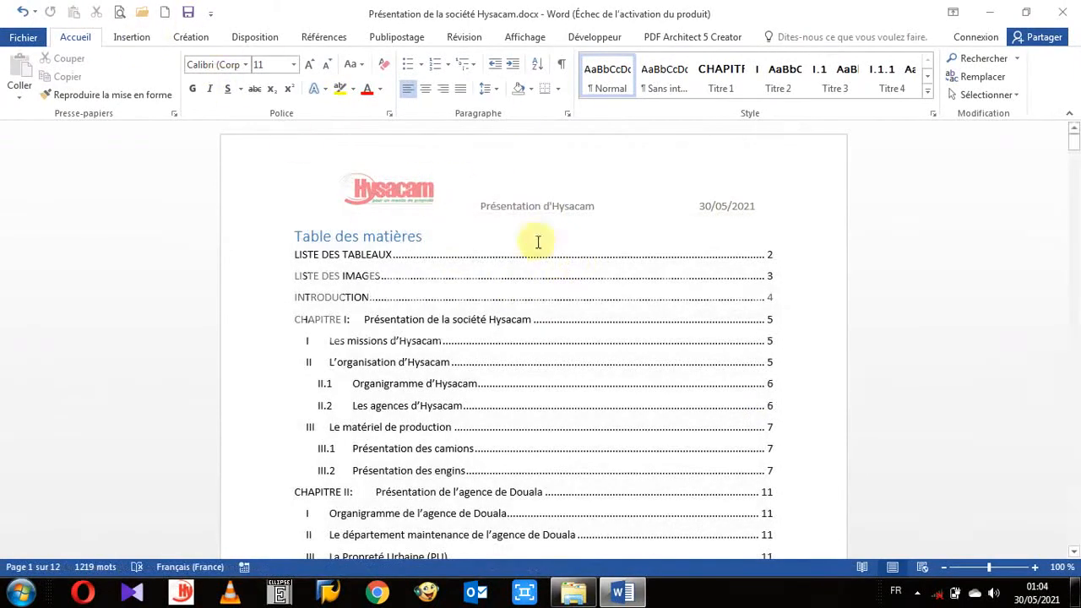
scroll(527, 242, down, 3)
scroll(526, 243, up, 3)
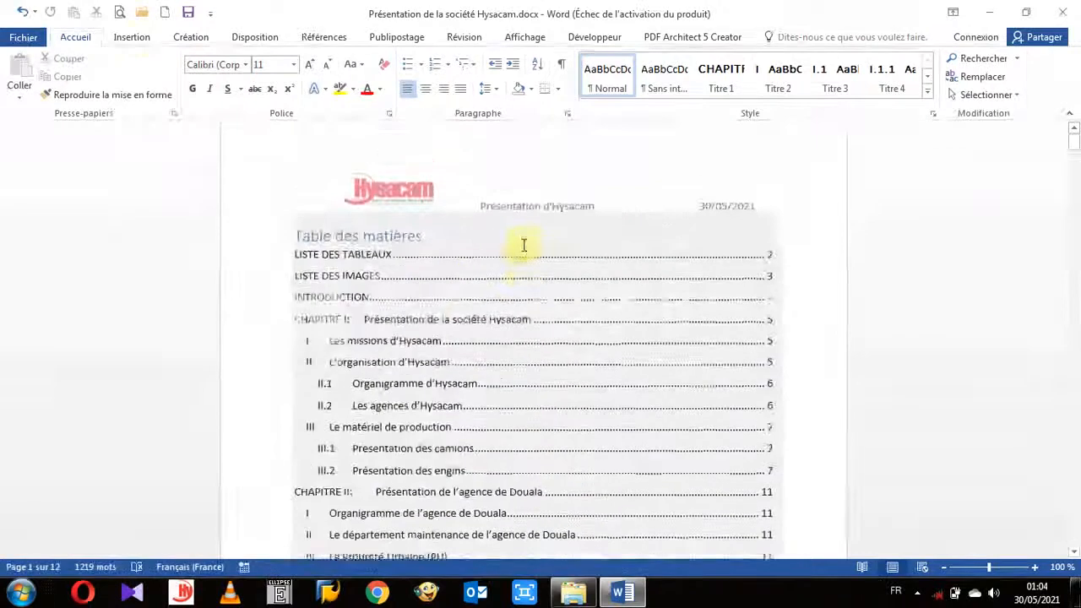
click(131, 38)
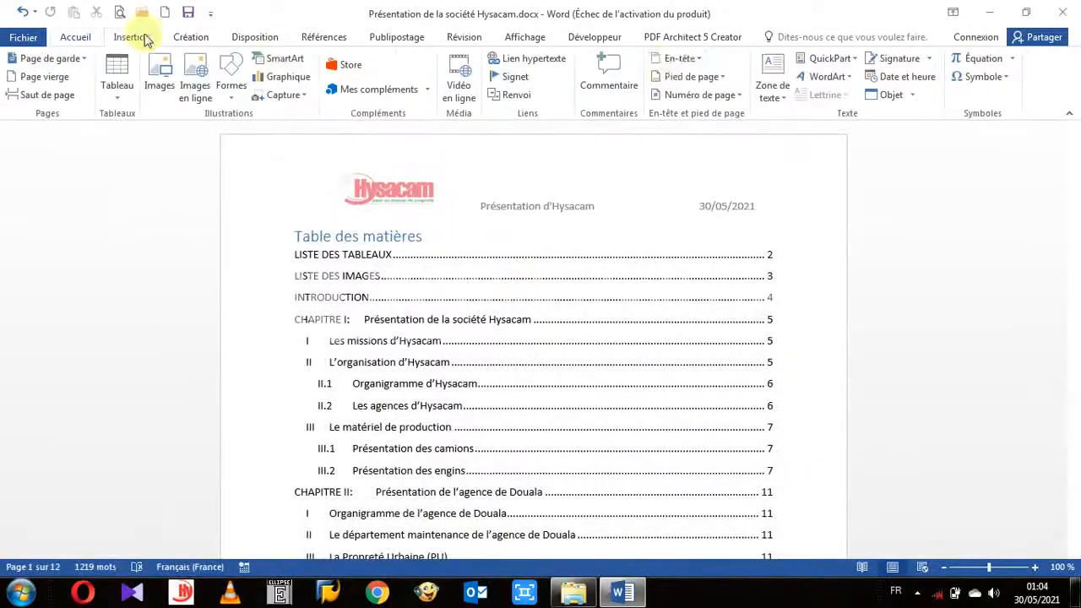
click(686, 58)
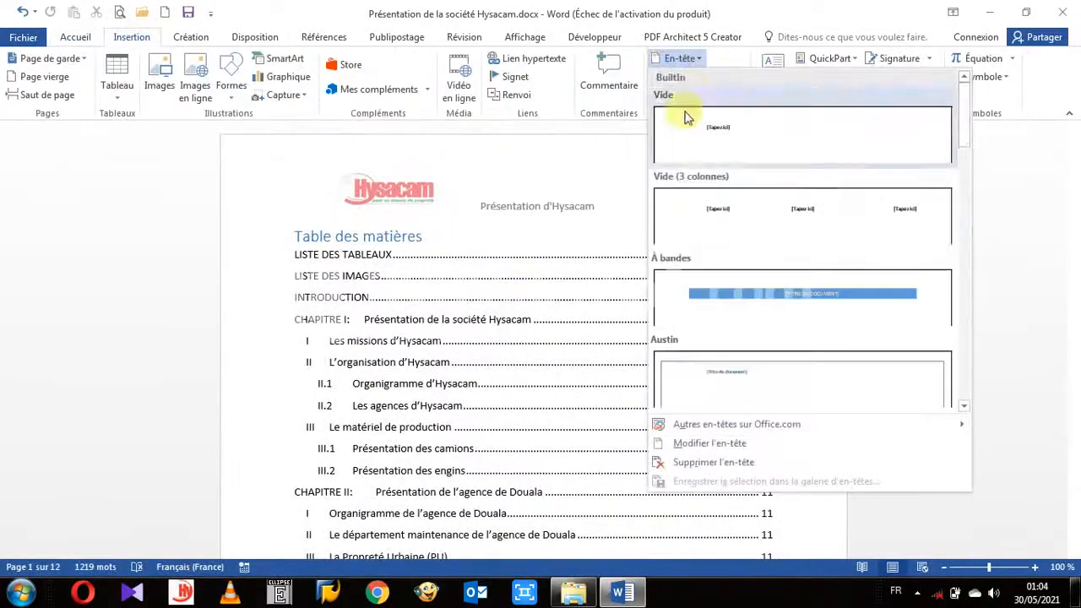
drag(960, 130, 963, 205)
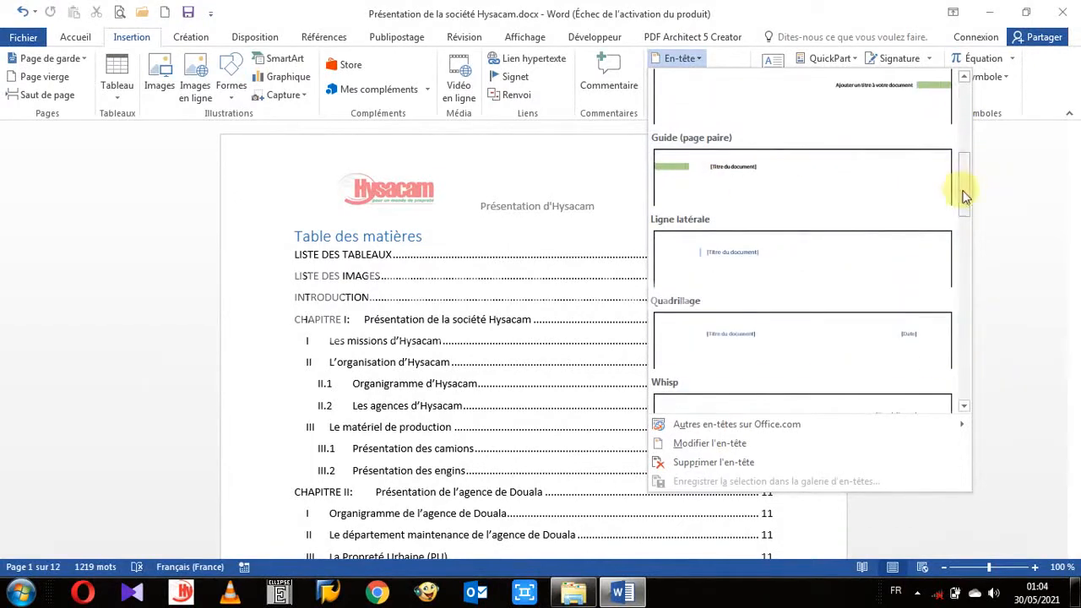
click(406, 205)
double_click(439, 188)
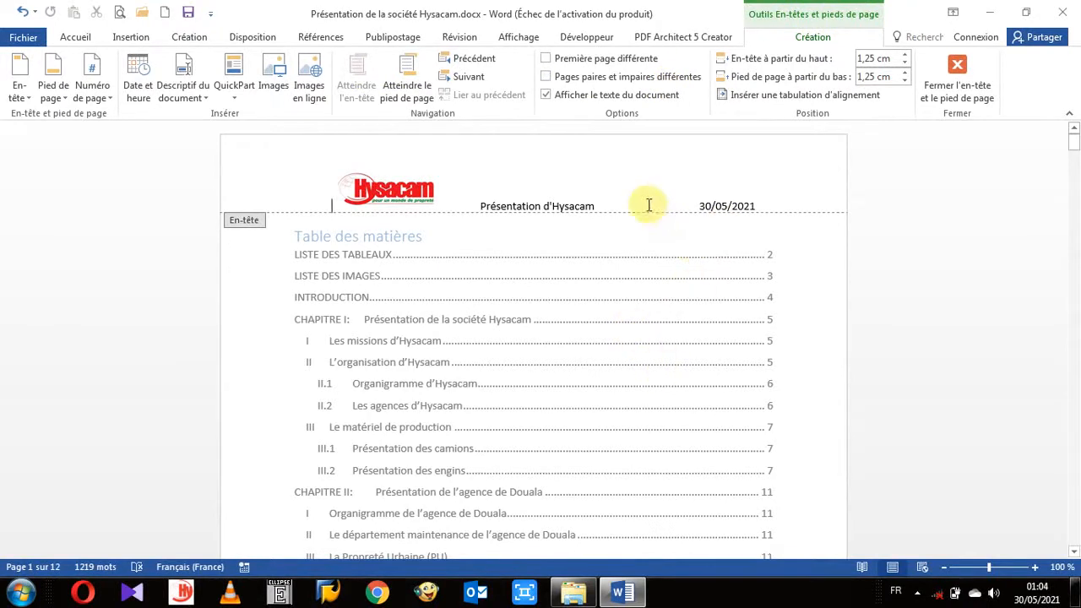
double_click(807, 256)
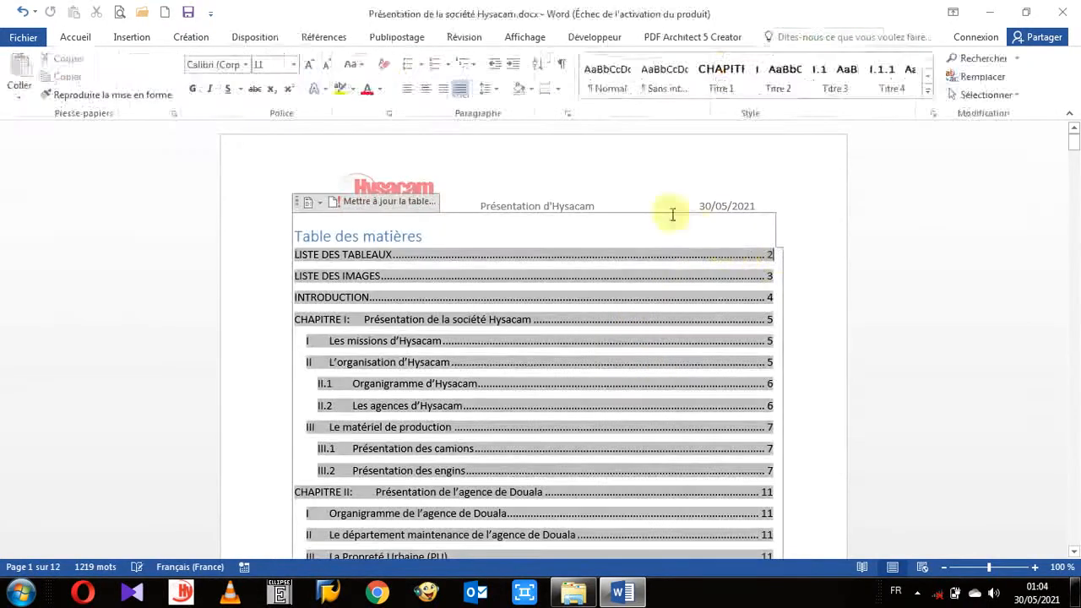
Reopen the page 1 header for editing and put the caret just after the title field.
double_click(575, 175)
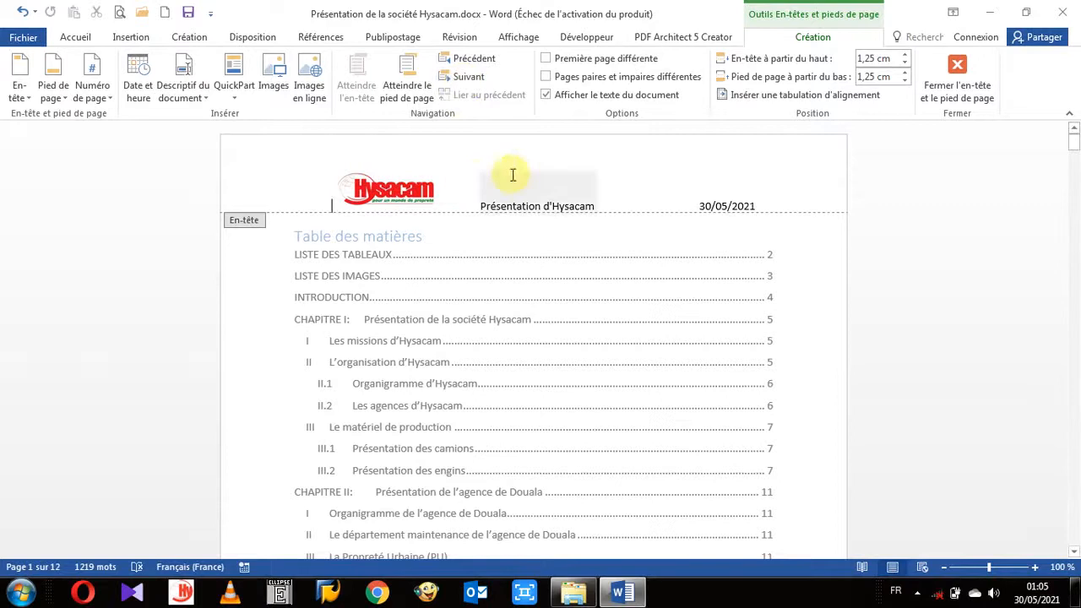
click(582, 180)
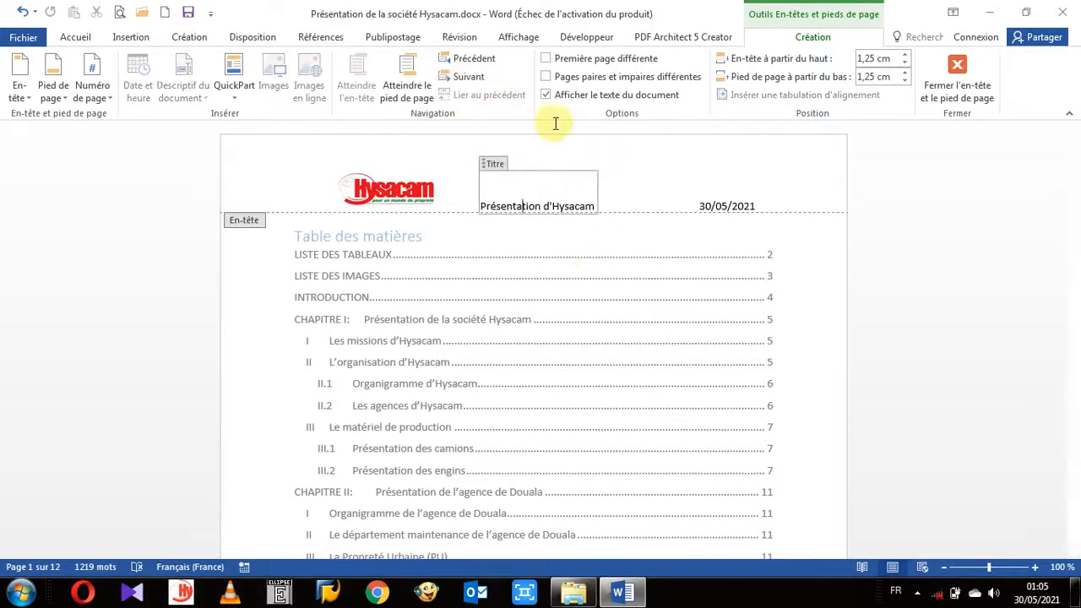
click(651, 175)
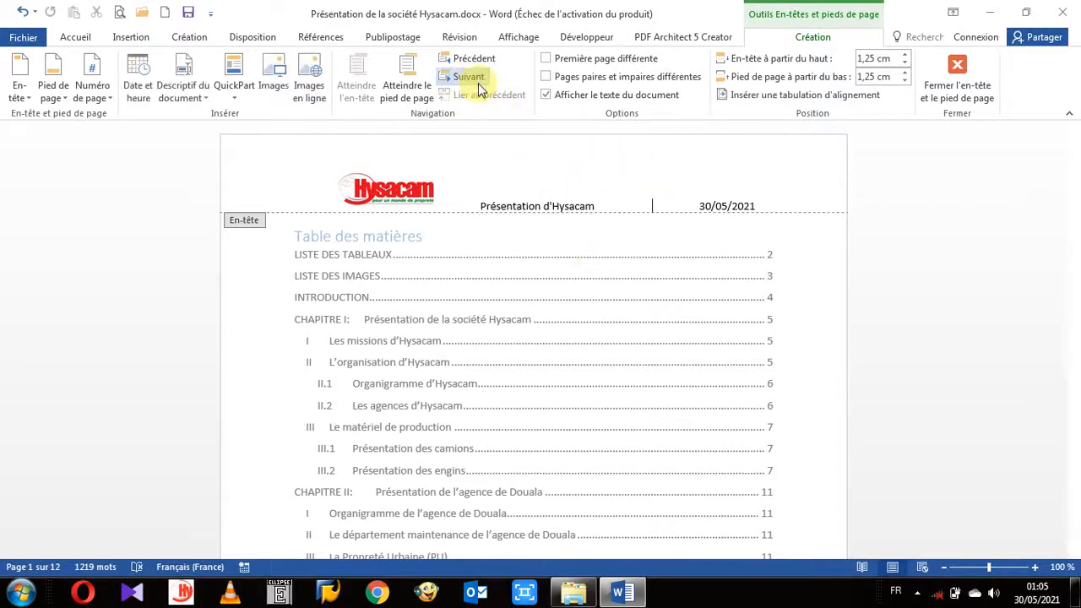
click(442, 59)
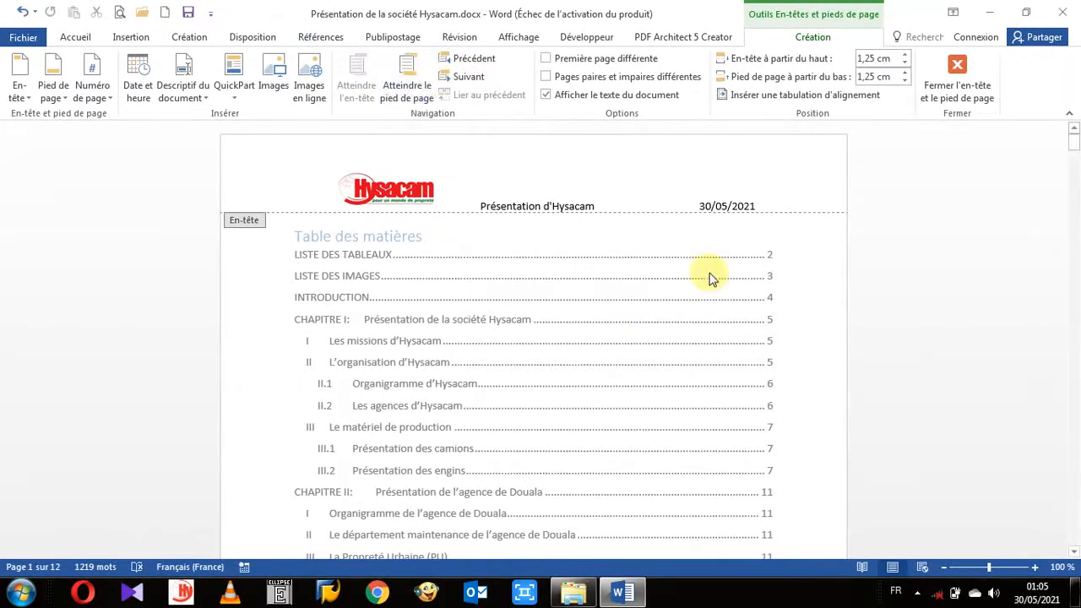
scroll(709, 278, down, 10)
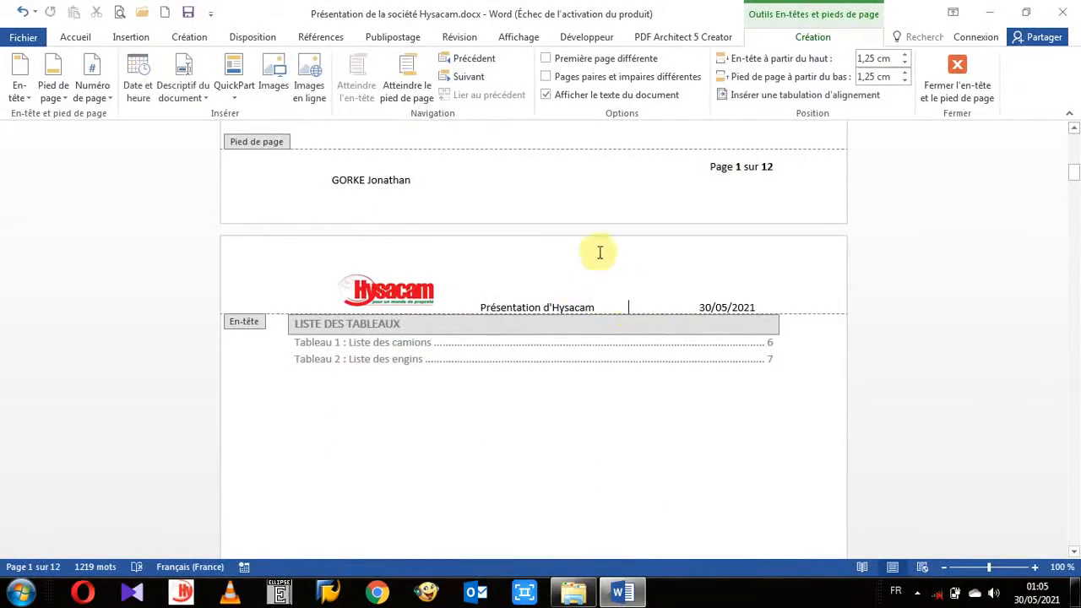
click(485, 78)
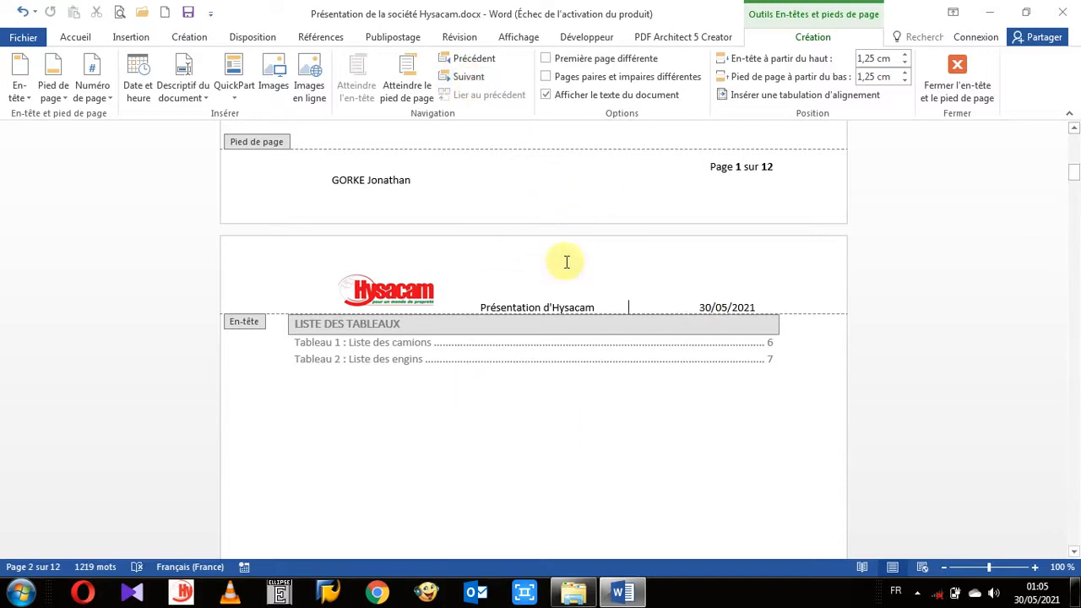
scroll(674, 347, up, 3)
scroll(674, 347, up, 2)
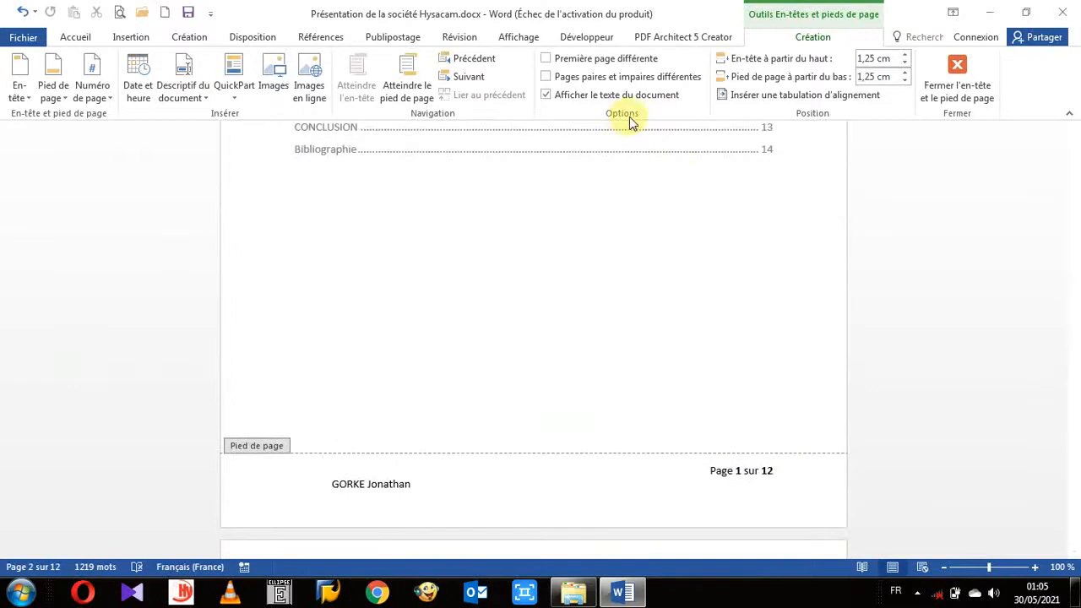
scroll(658, 193, up, 5)
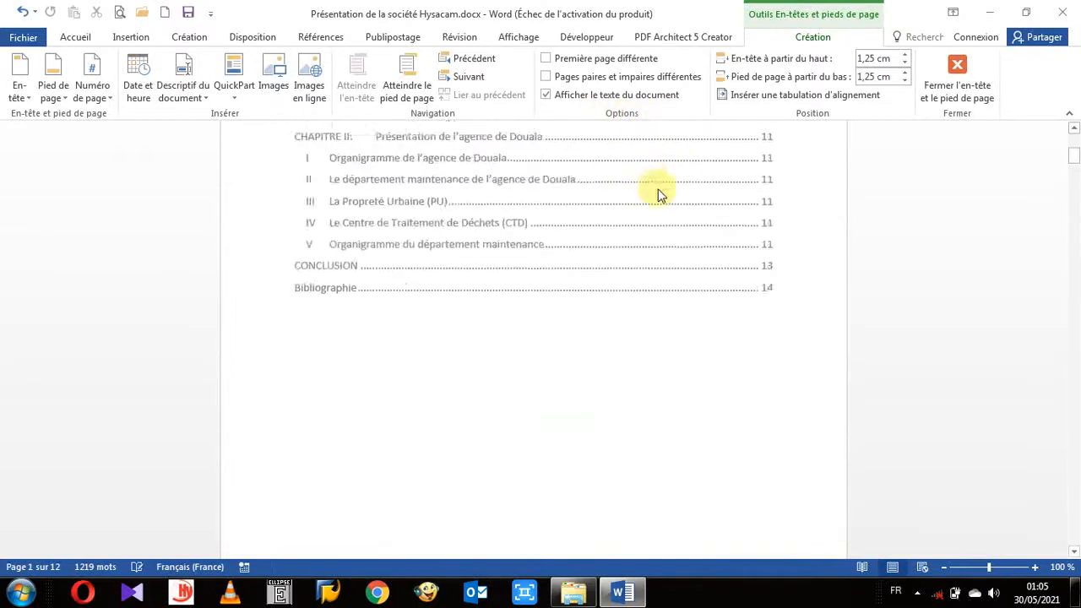
scroll(615, 147, up, 3)
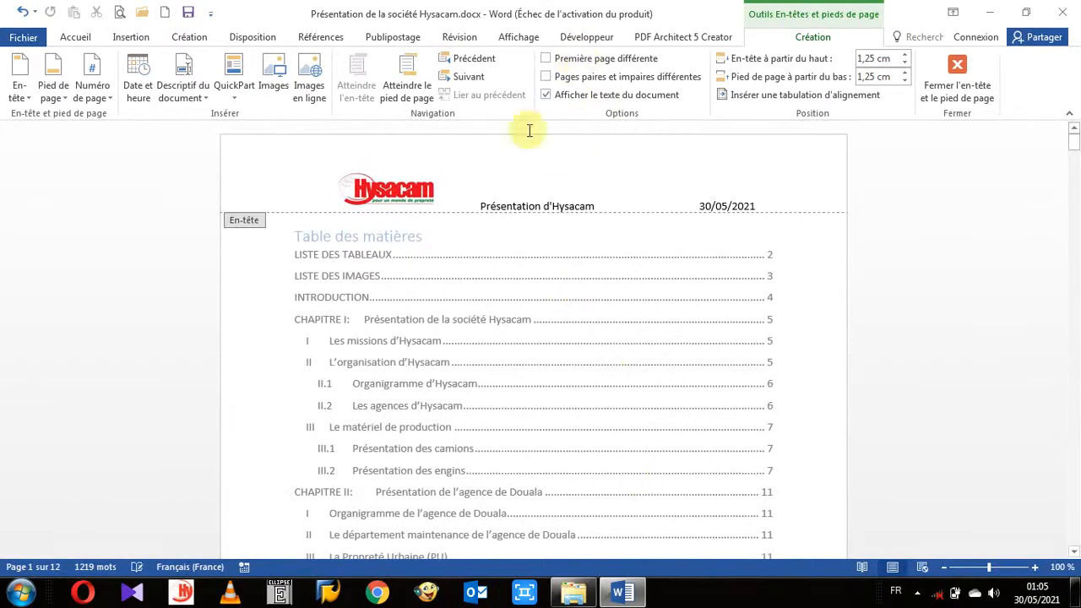
Enable Première page différente and apply the banded blue built-in header to page 1.
click(546, 59)
scroll(1000, 289, up, 15)
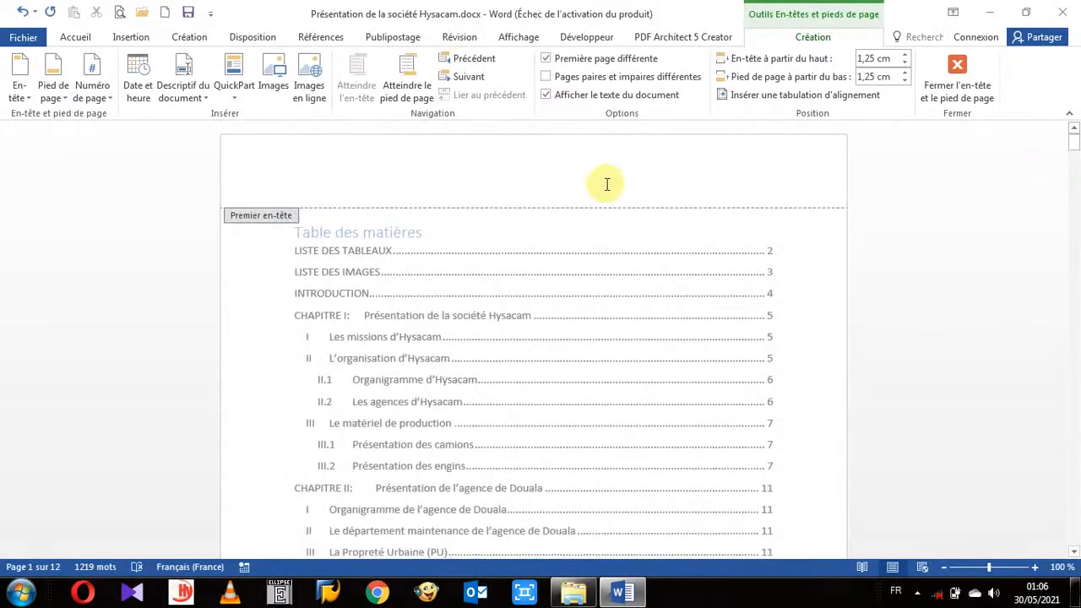
scroll(598, 205, down, 12)
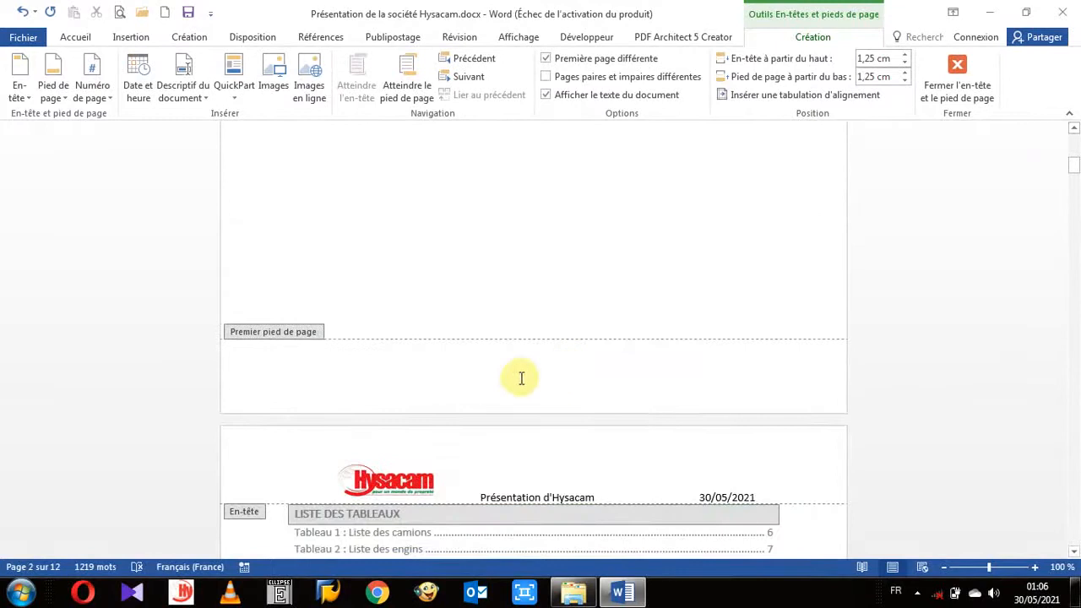
click(516, 377)
scroll(518, 371, up, 10)
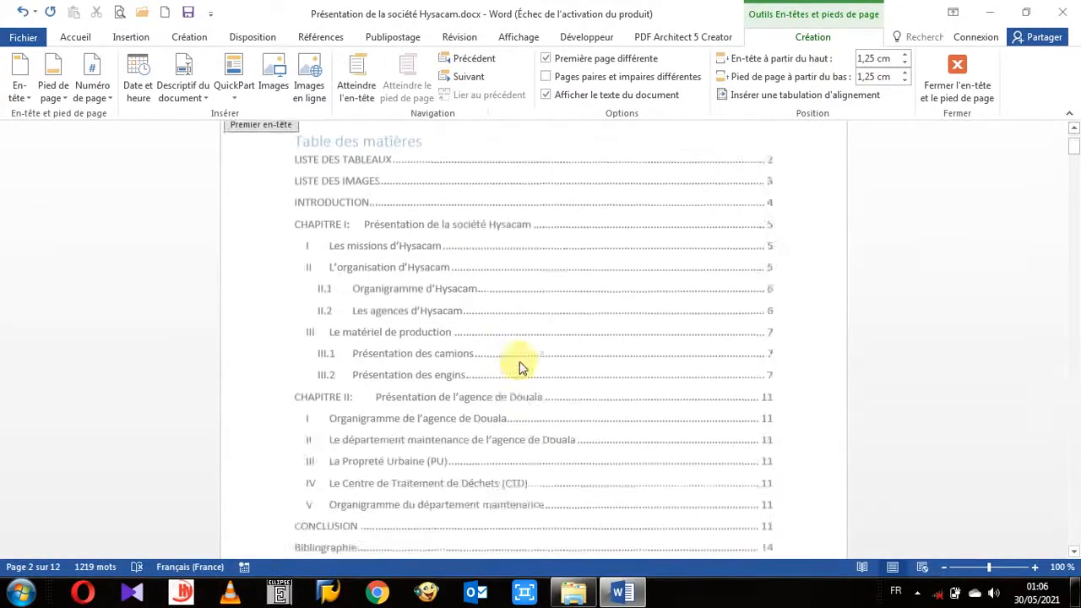
click(450, 176)
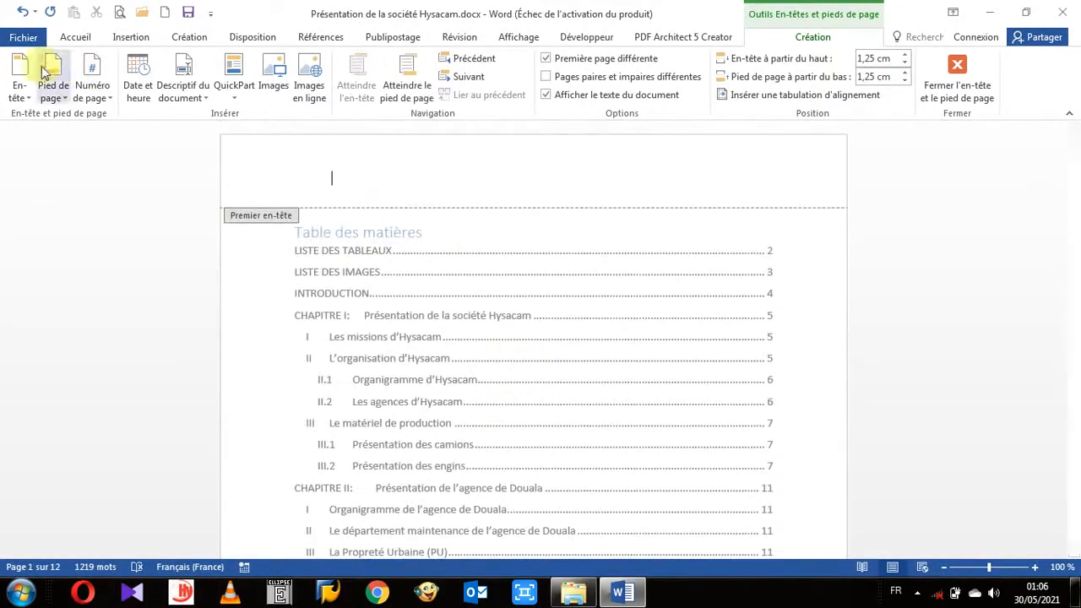
click(20, 97)
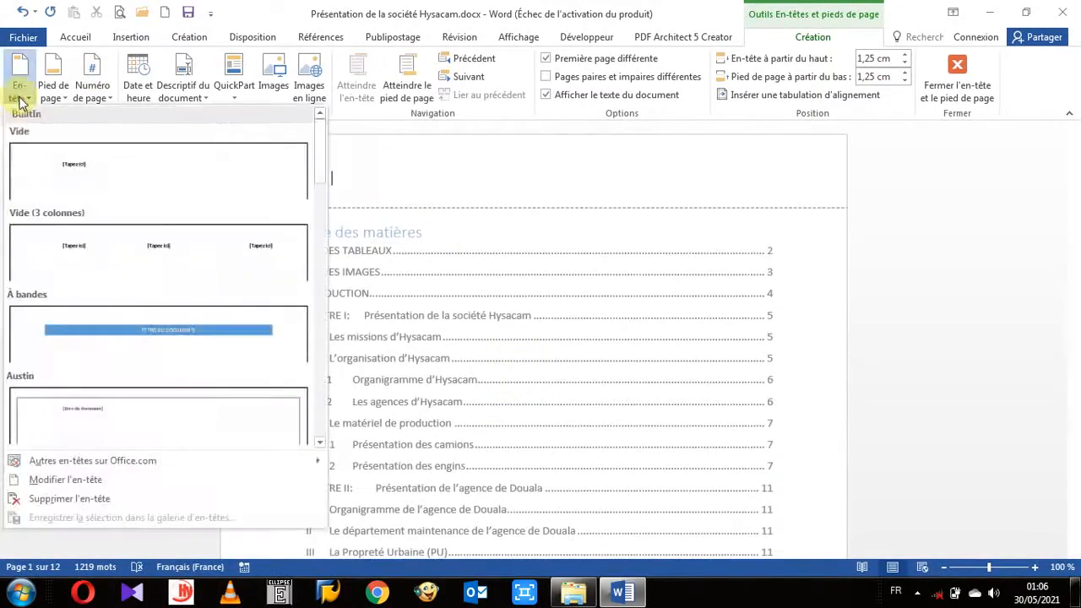
click(160, 336)
Apply the Ion (foncé) footer to the first page and close header editing.
scroll(202, 327, down, 10)
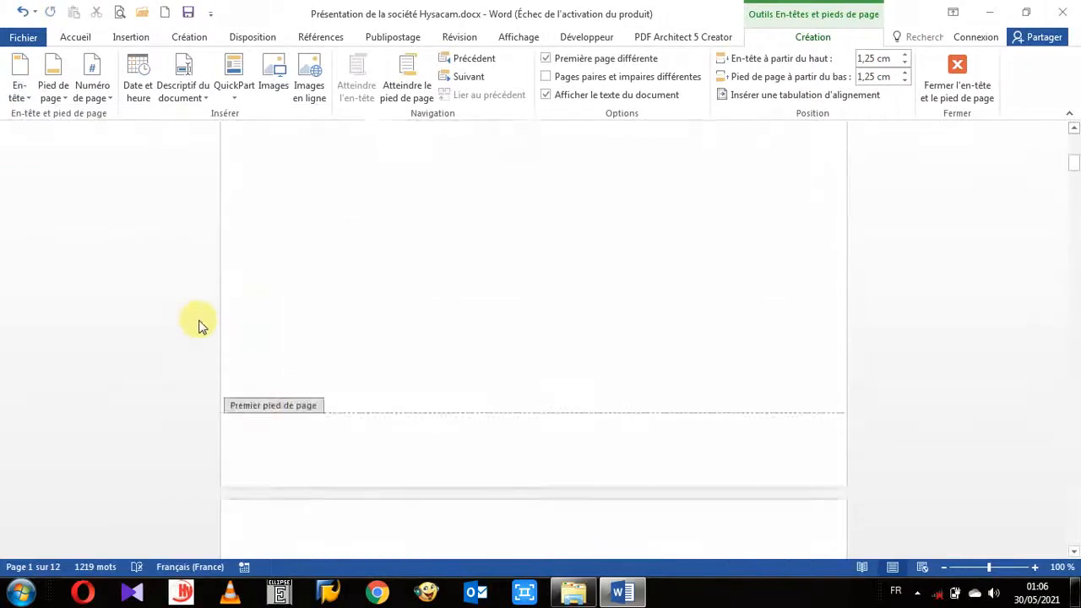
click(312, 330)
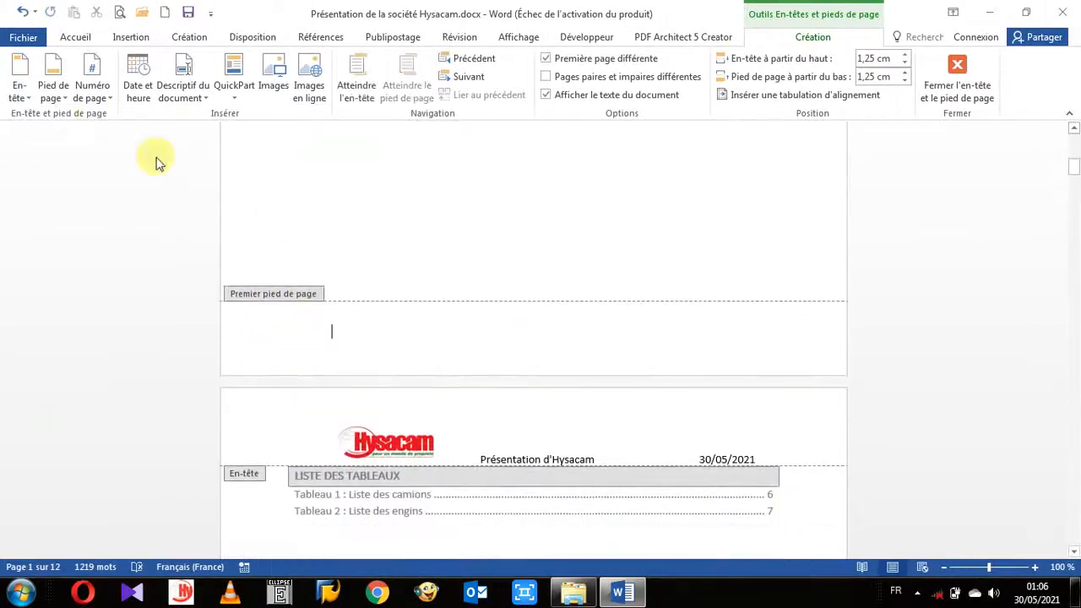
click(20, 93)
click(53, 92)
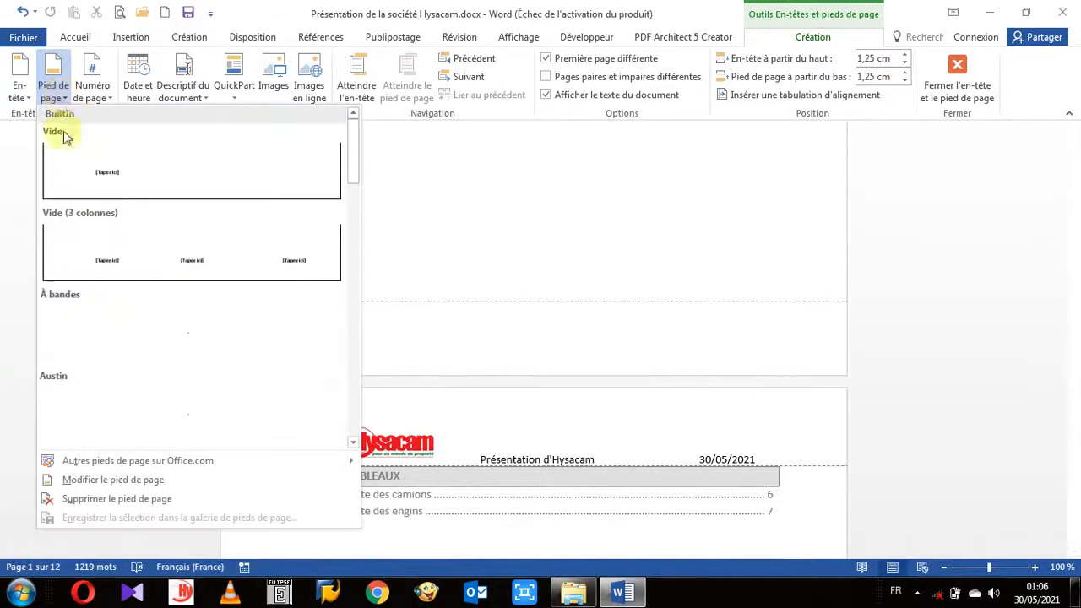
scroll(194, 390, down, 5)
scroll(194, 384, down, 5)
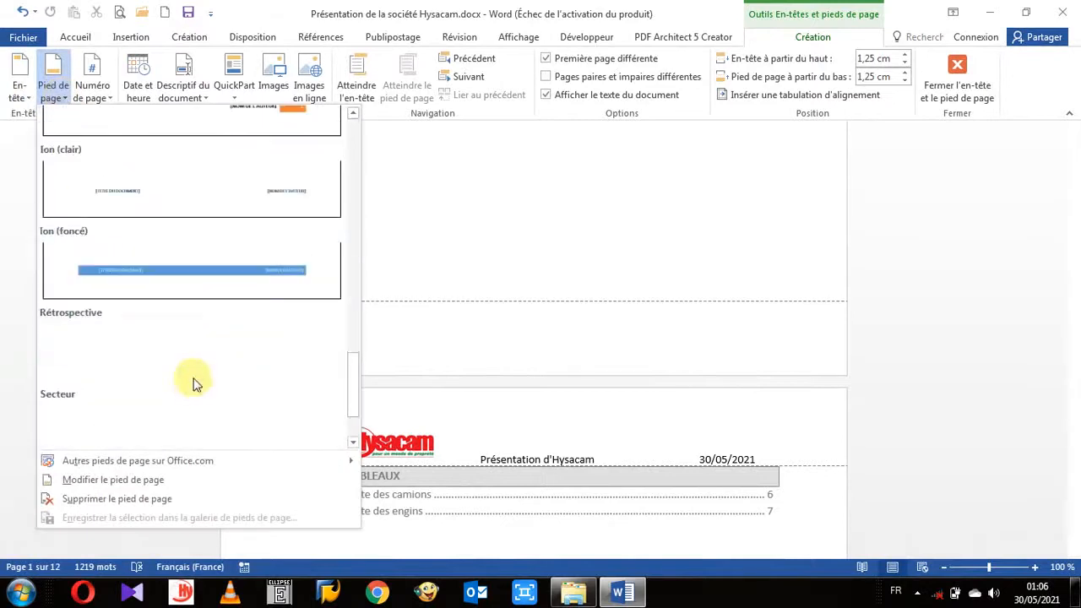
click(214, 297)
scroll(540, 346, up, 15)
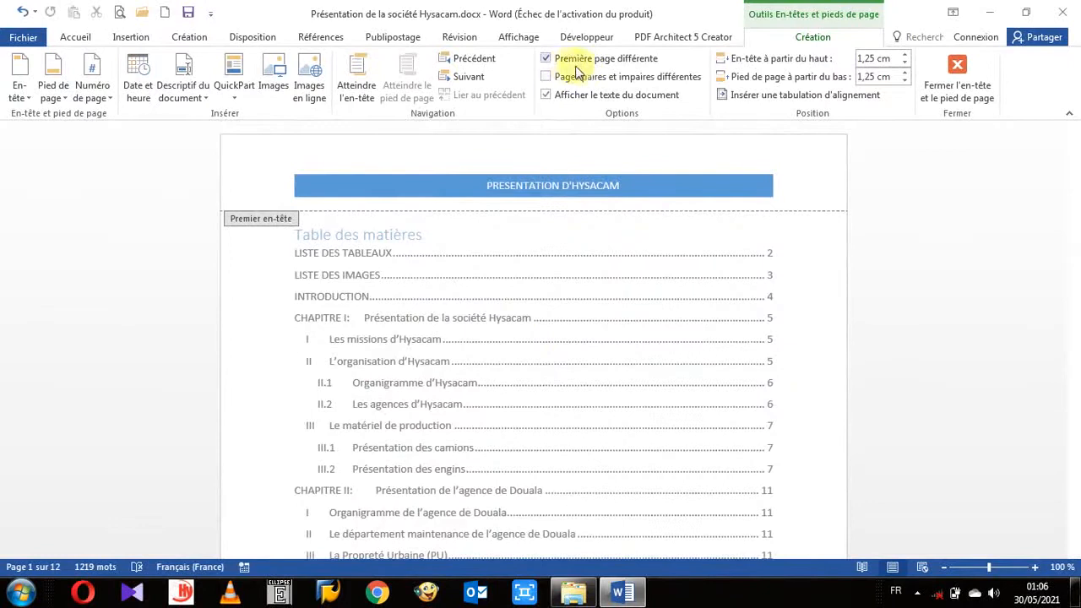
scroll(808, 258, down, 8)
double_click(808, 257)
scroll(848, 301, up, 8)
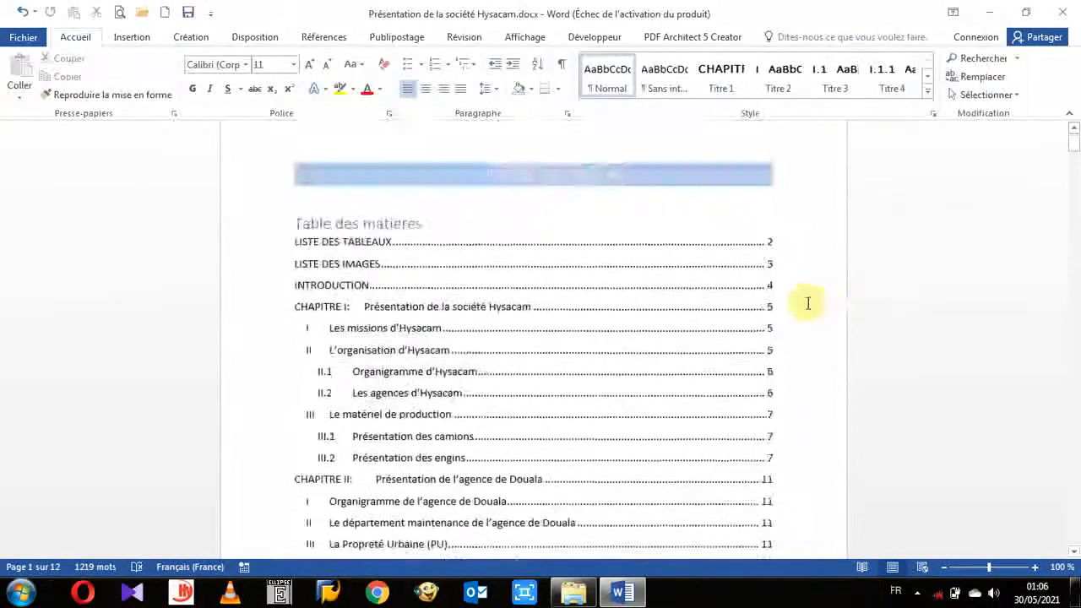
Return to the Table des matières page and open its first-page header for editing.
scroll(801, 305, down, 15)
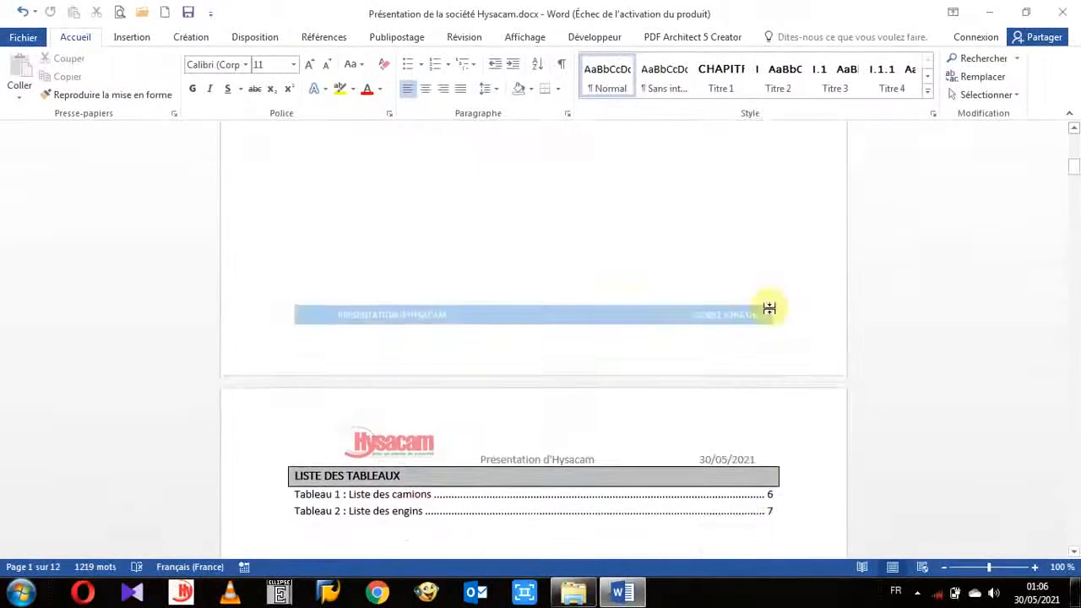
scroll(770, 308, down, 2)
scroll(770, 308, down, 3)
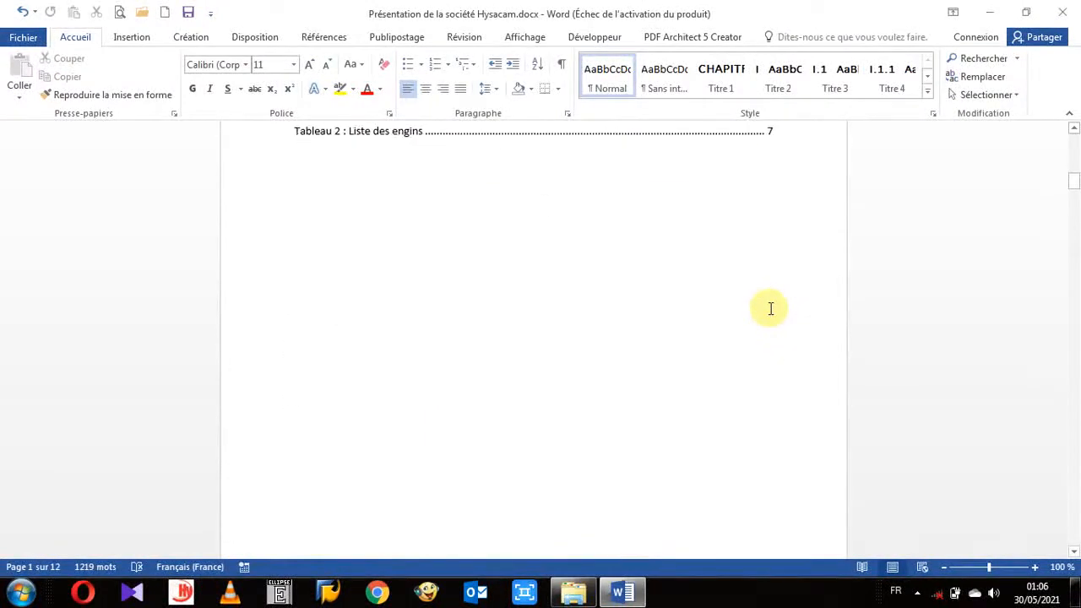
scroll(770, 308, up, 12)
scroll(770, 308, up, 7)
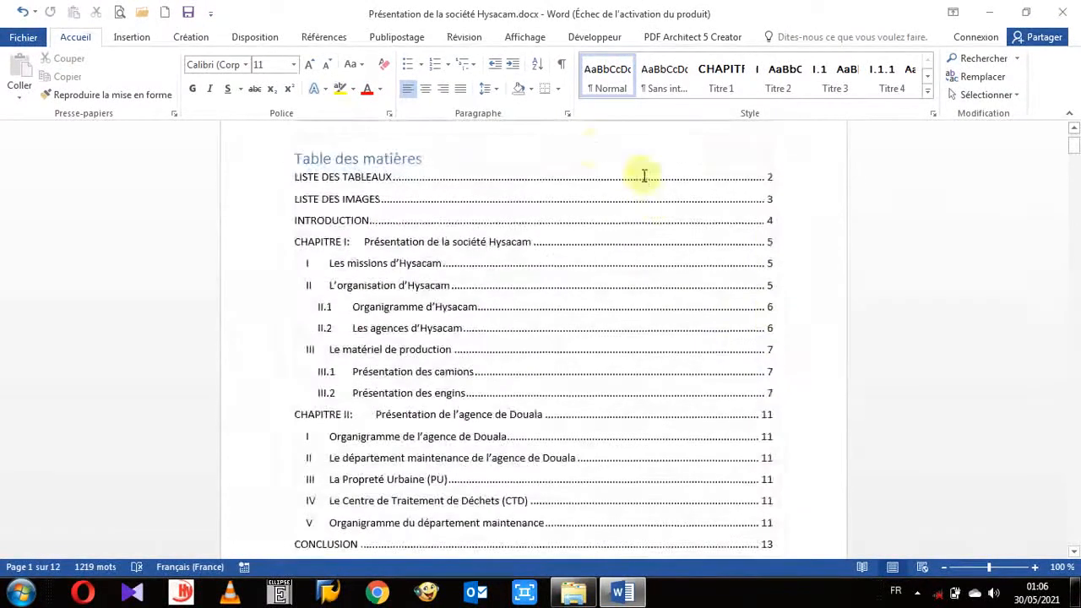
click(644, 192)
double_click(643, 192)
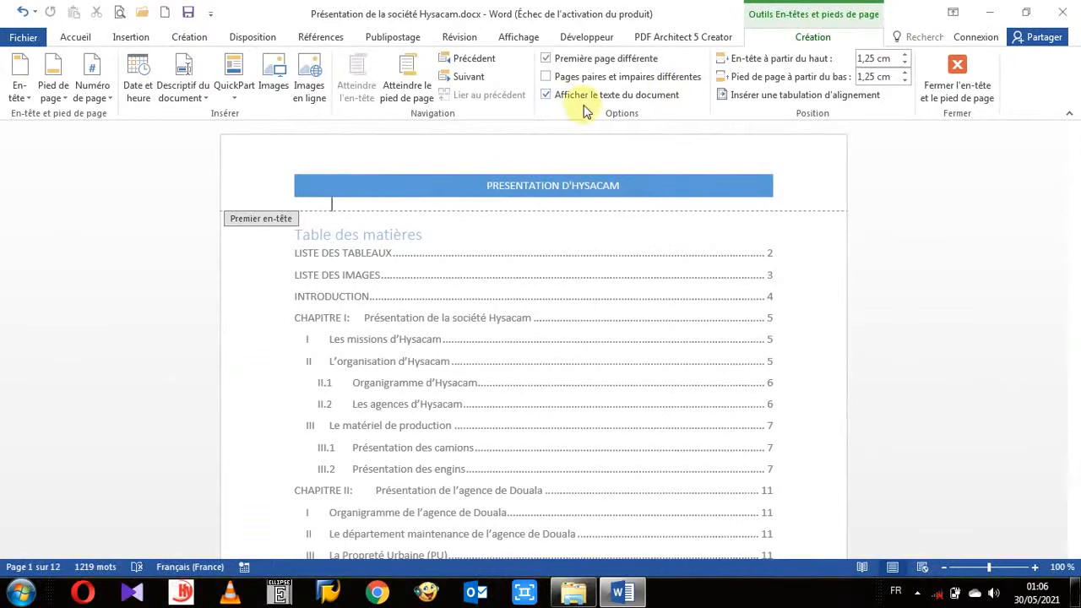
Hide the document text, dismiss the message, and set the header 1,4 cm from the top.
click(553, 97)
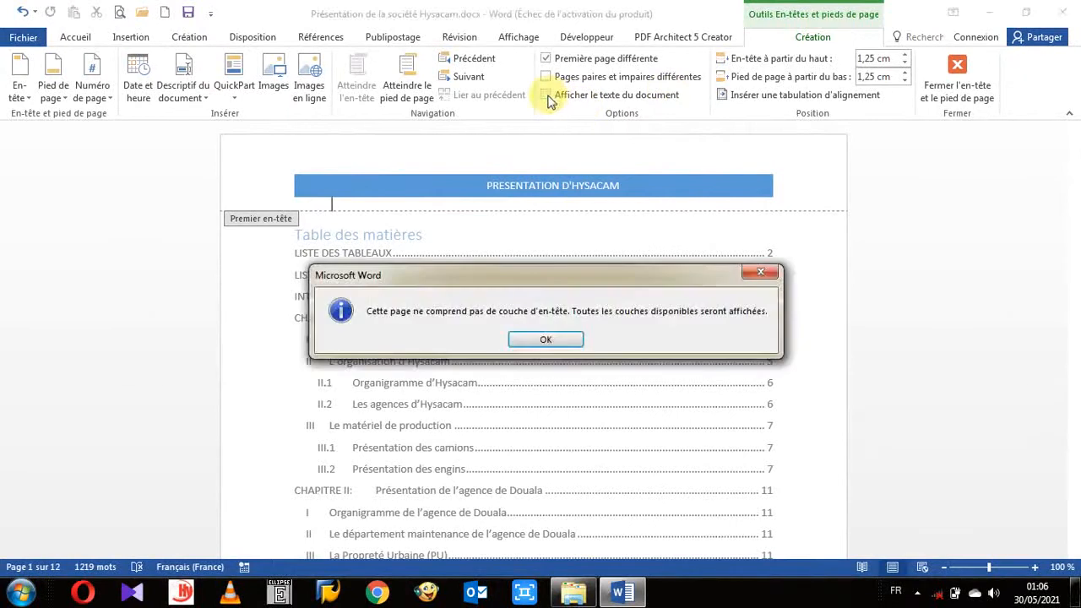
key(Return)
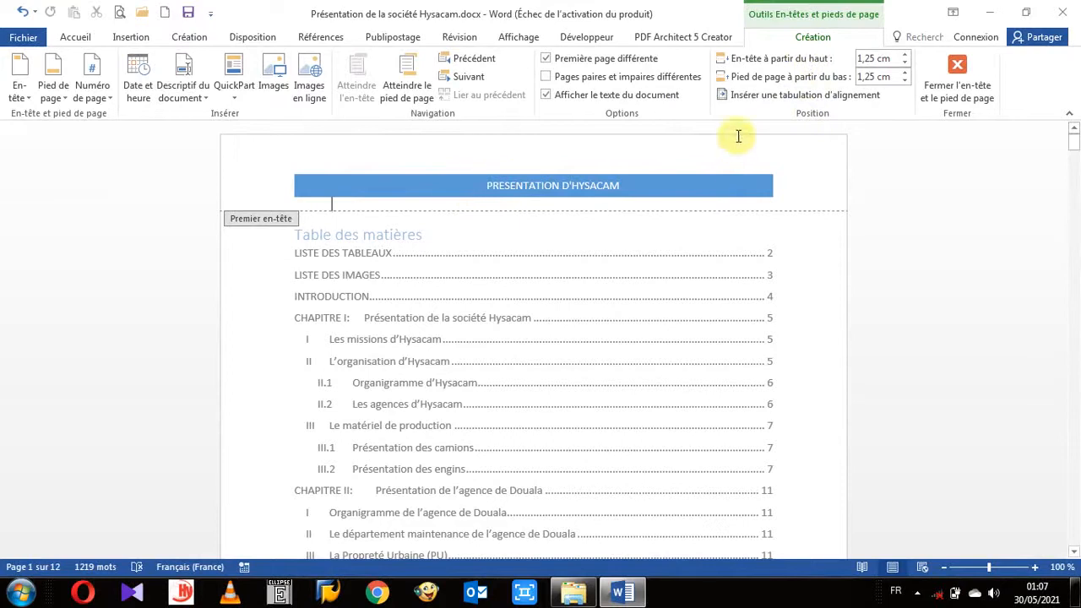
click(903, 64)
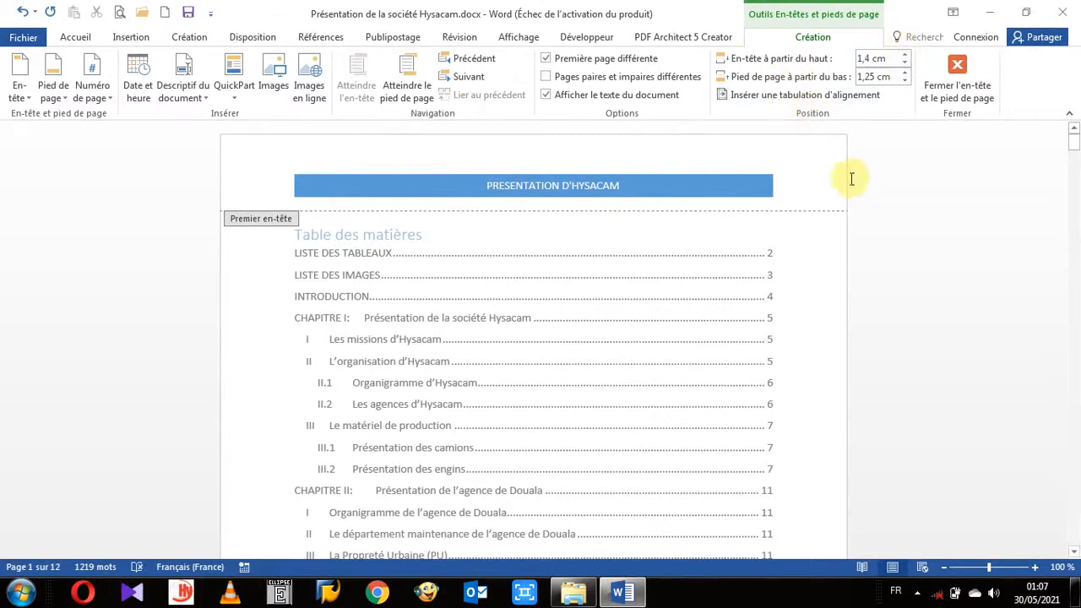
Close header editing and bring the bottom of page 4 and the CHAPITRE I page into view.
click(952, 89)
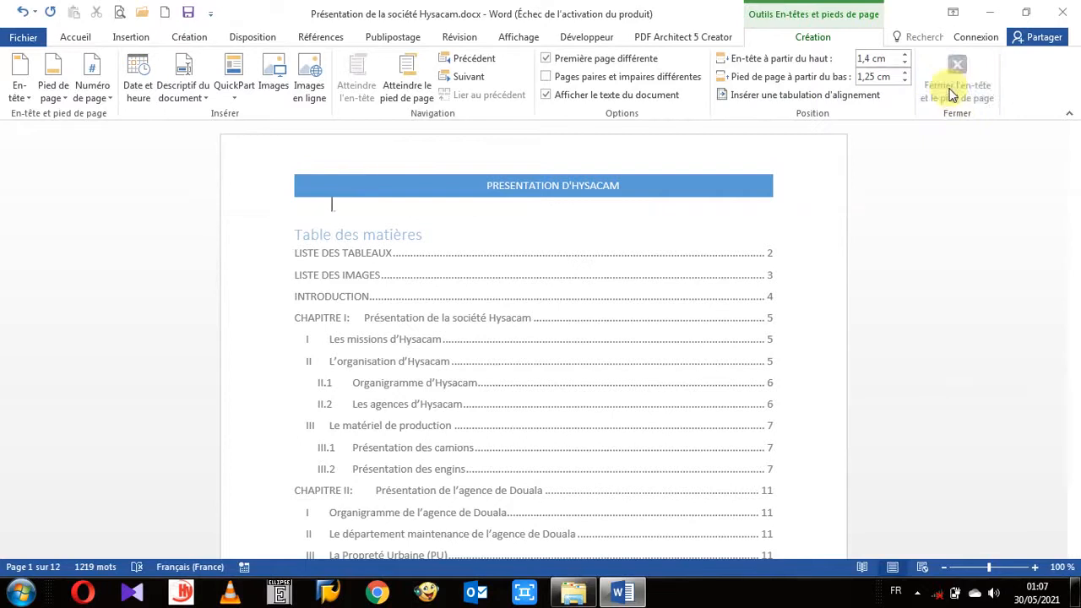
scroll(758, 318, down, 10)
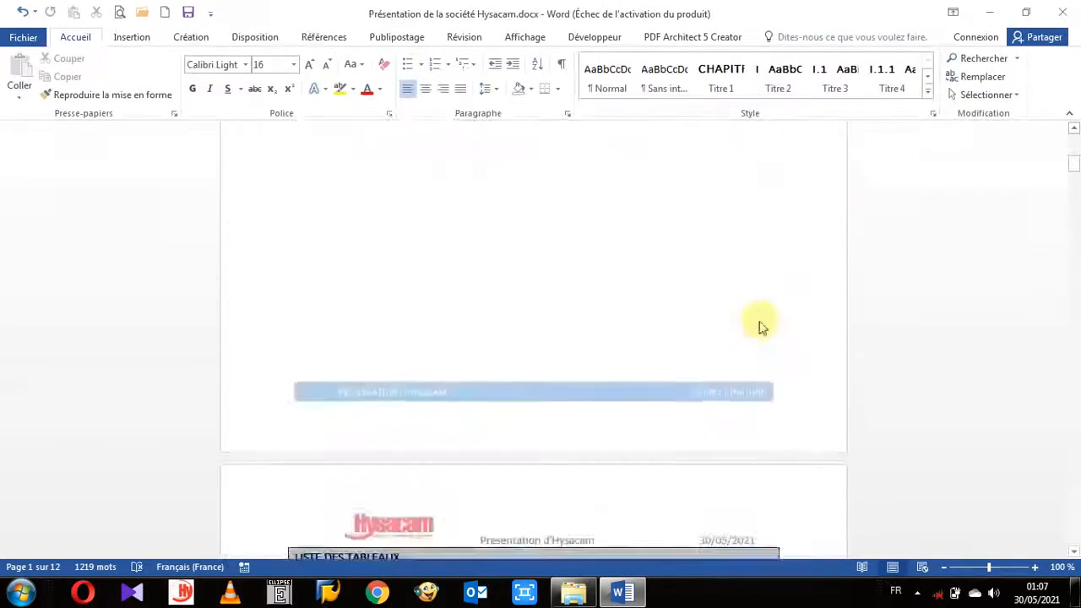
scroll(758, 321, down, 4)
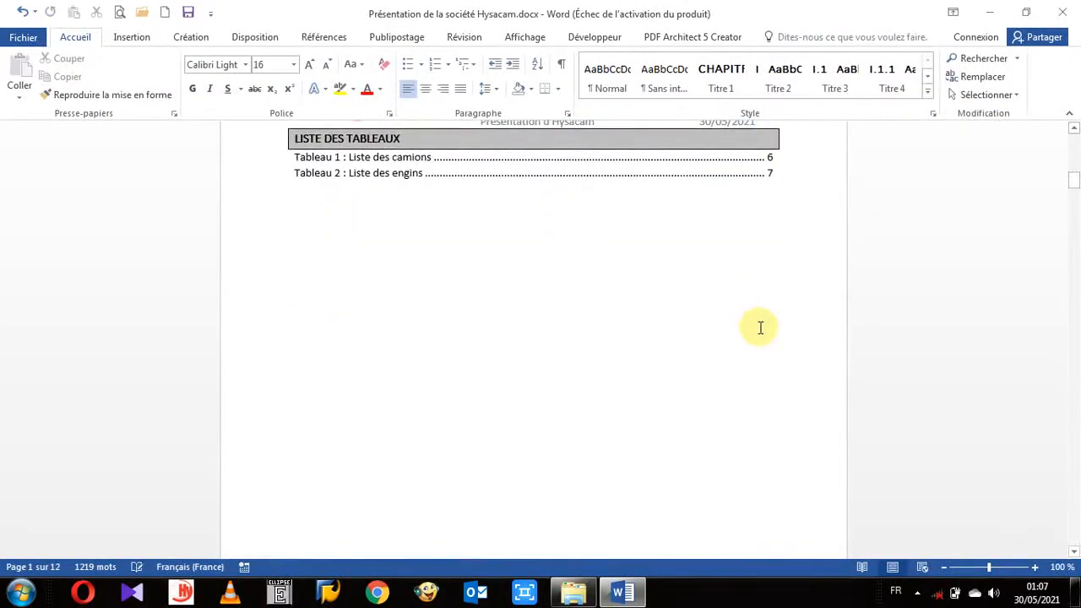
scroll(571, 409, up, 8)
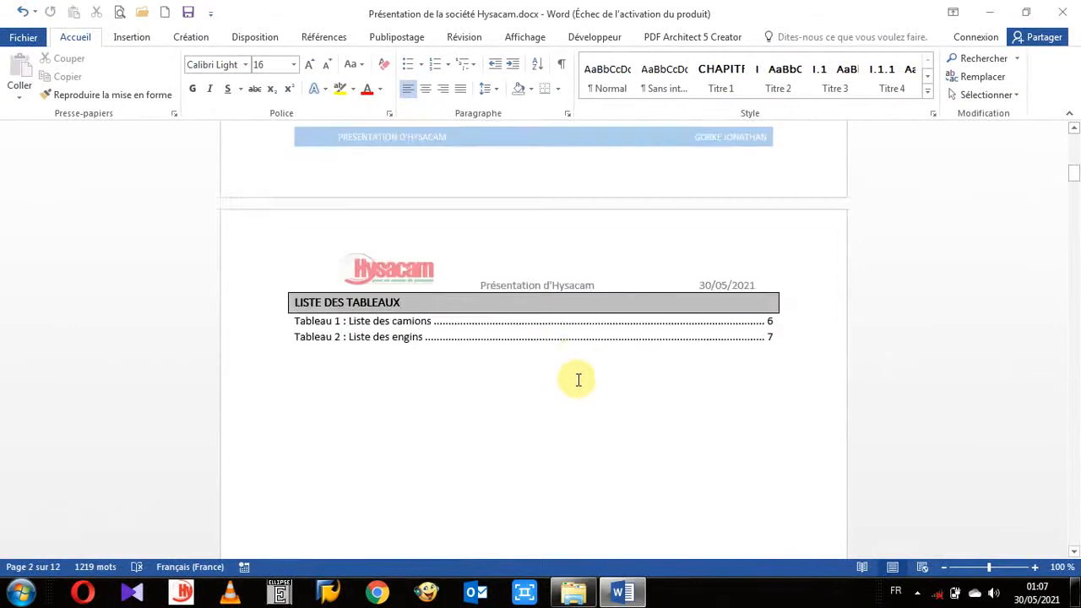
scroll(577, 379, up, 15)
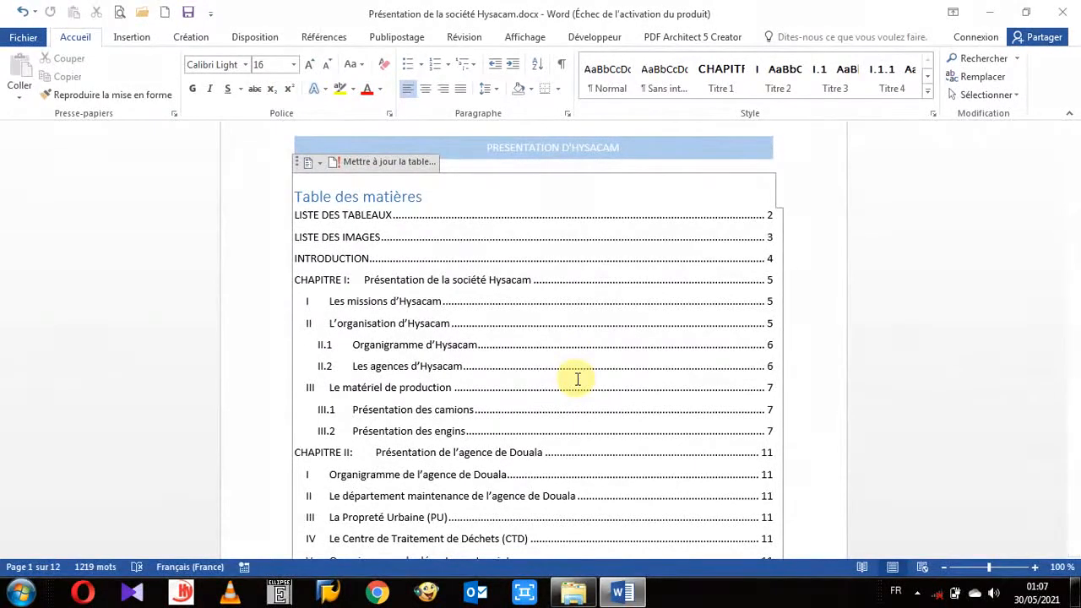
scroll(563, 458, up, 1)
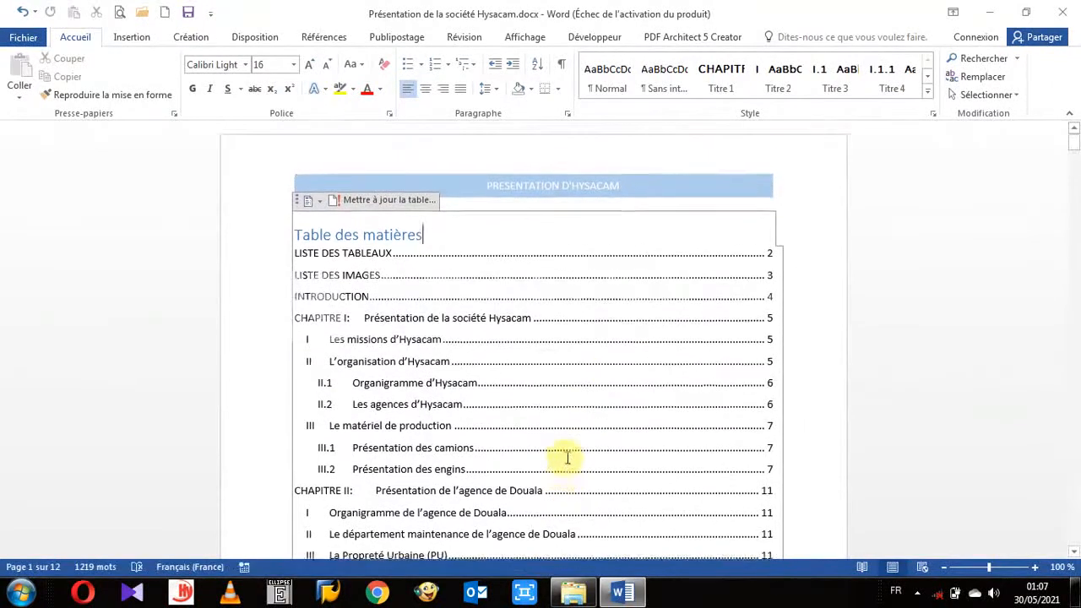
scroll(557, 340, down, 4)
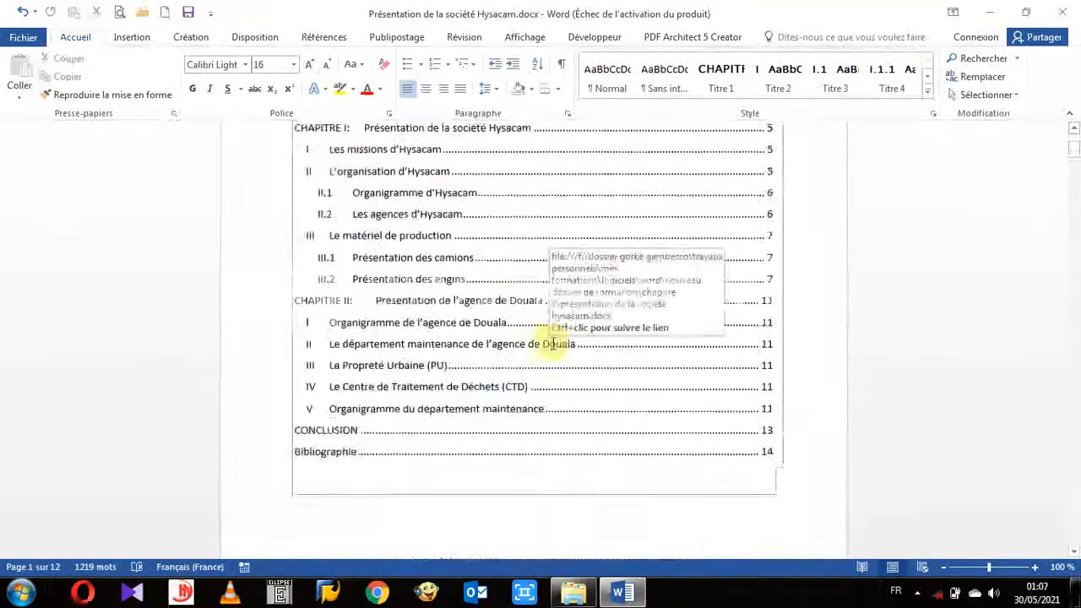
scroll(553, 342, up, 4)
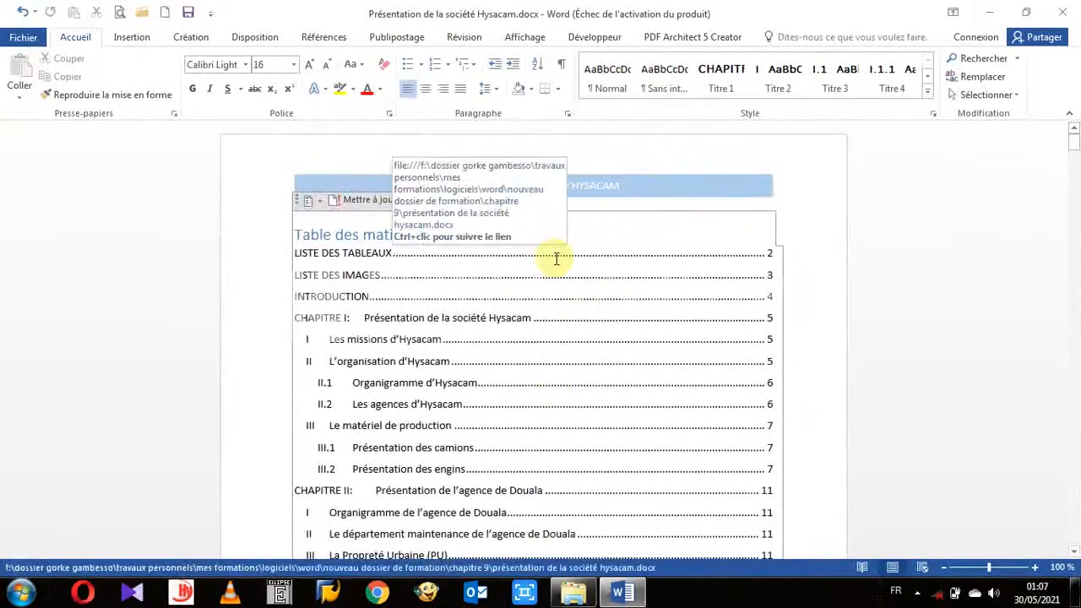
scroll(671, 415, down, 15)
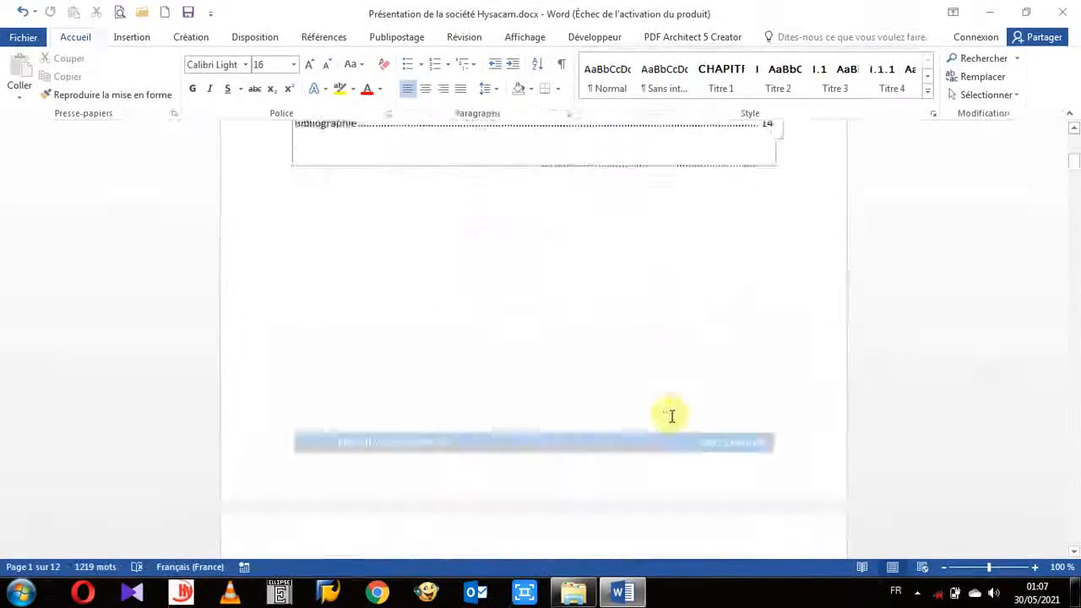
scroll(672, 415, down, 4)
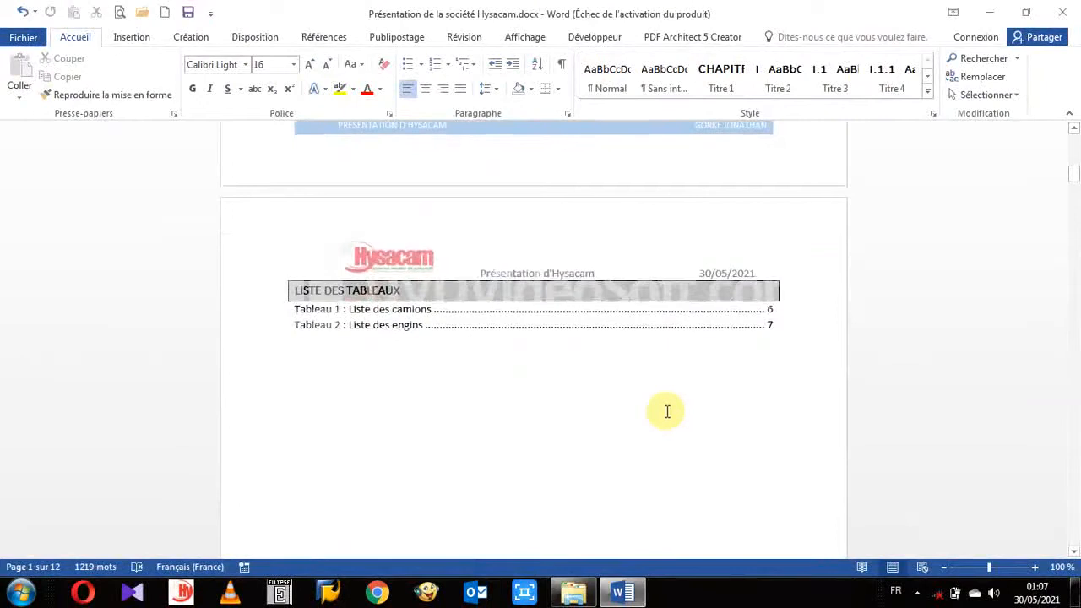
scroll(565, 357, down, 20)
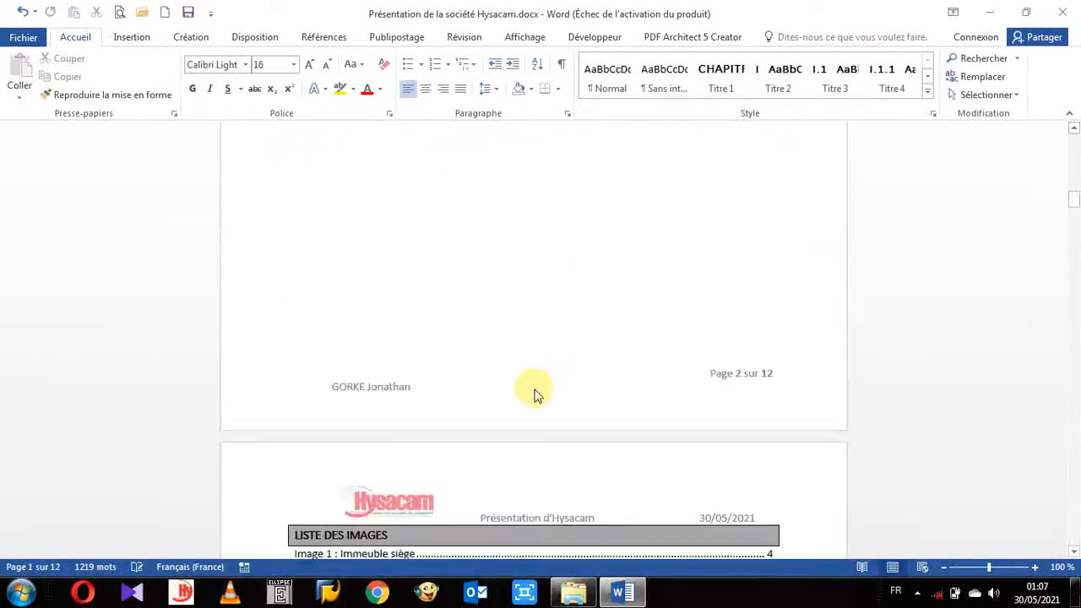
scroll(536, 390, down, 20)
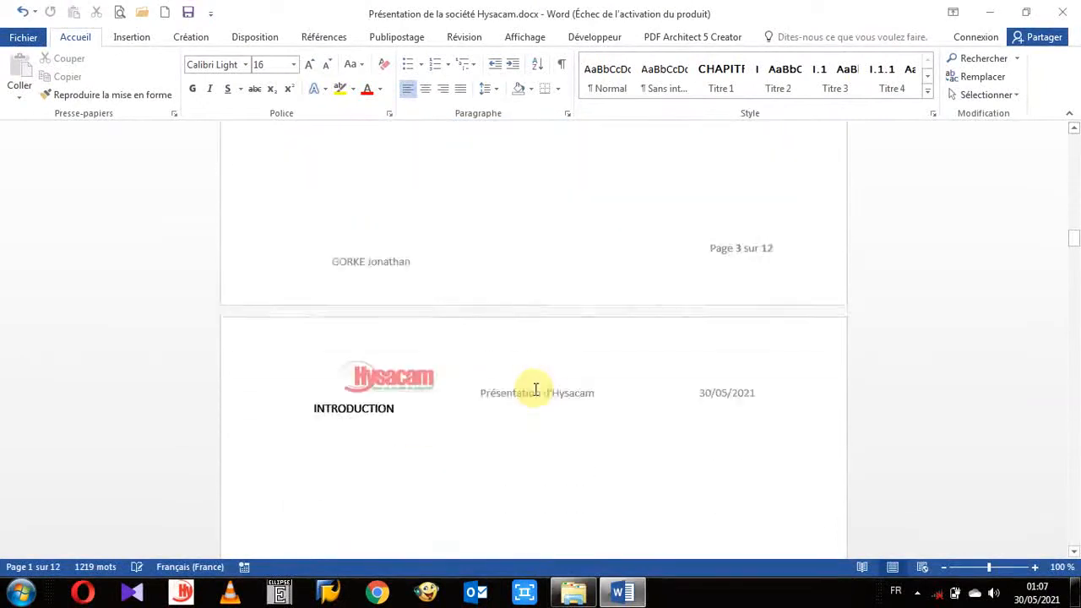
scroll(535, 389, down, 18)
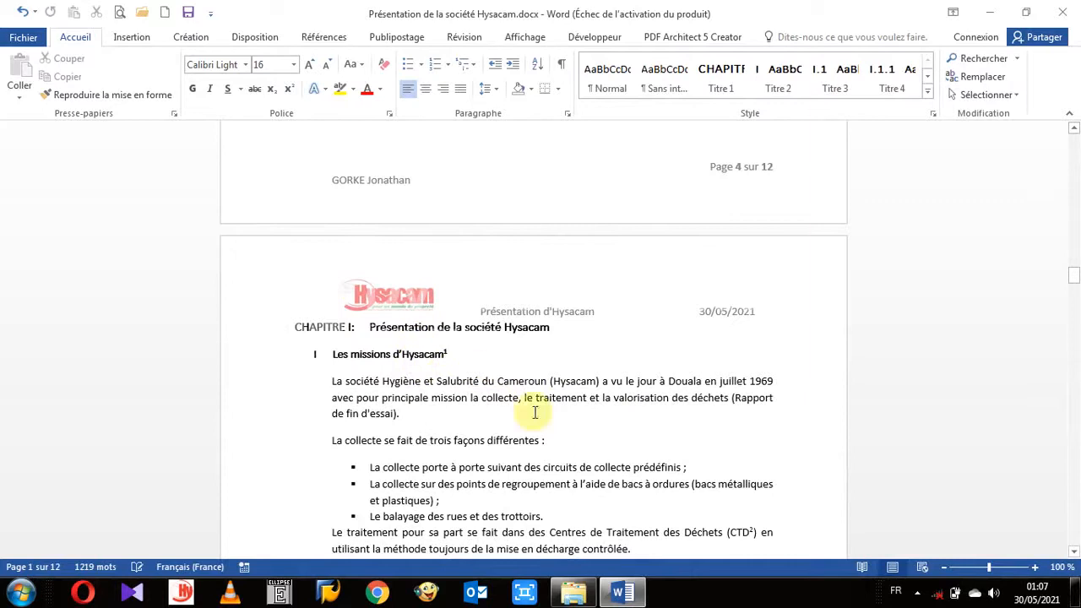
scroll(574, 447, down, 1)
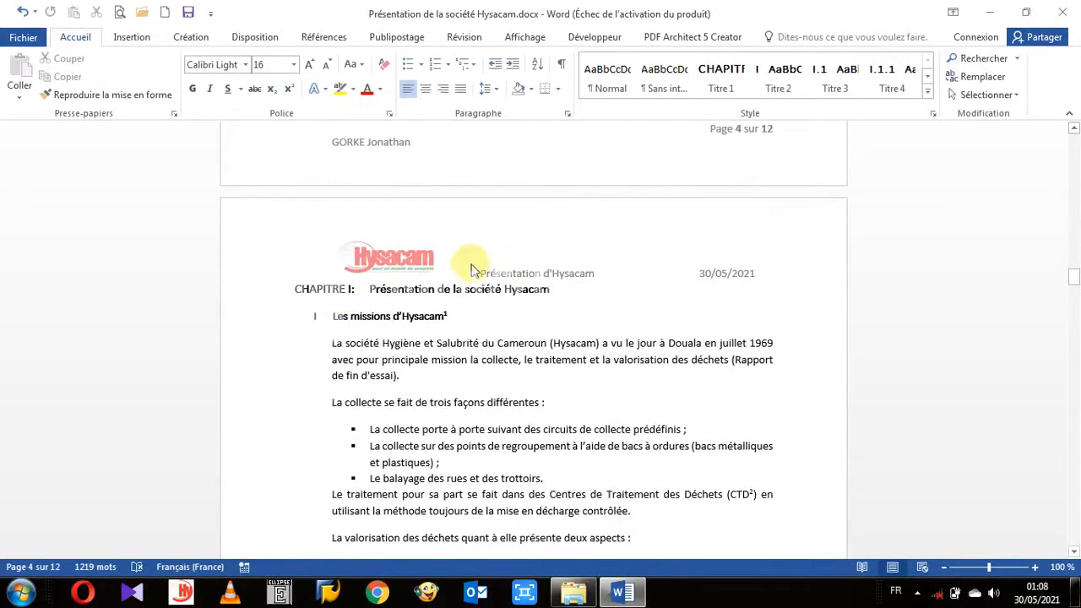
scroll(473, 354, down, 15)
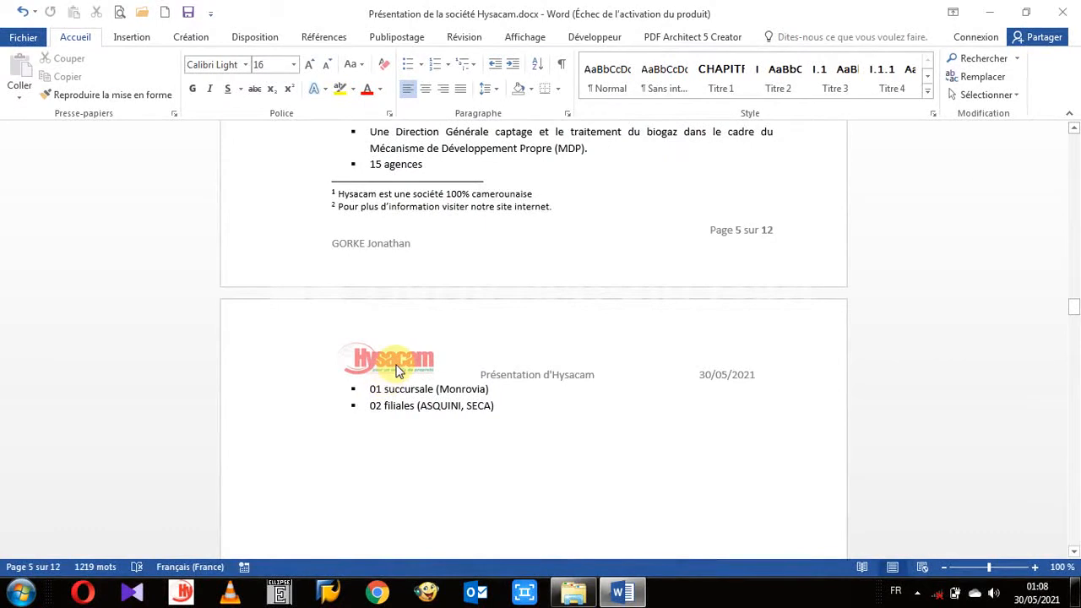
scroll(397, 371, down, 15)
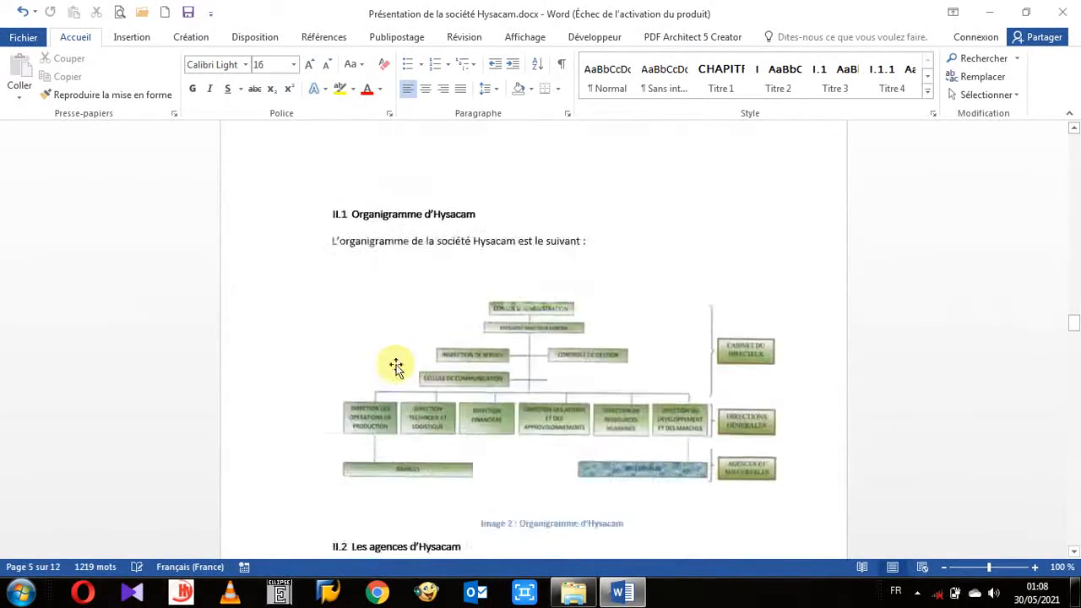
scroll(397, 363, down, 15)
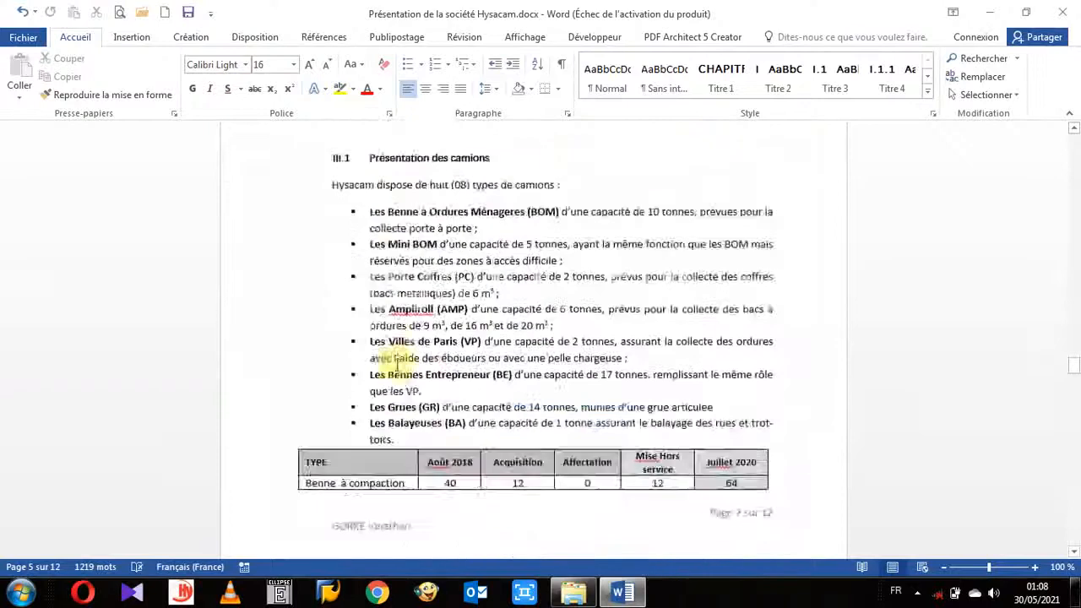
scroll(397, 364, down, 15)
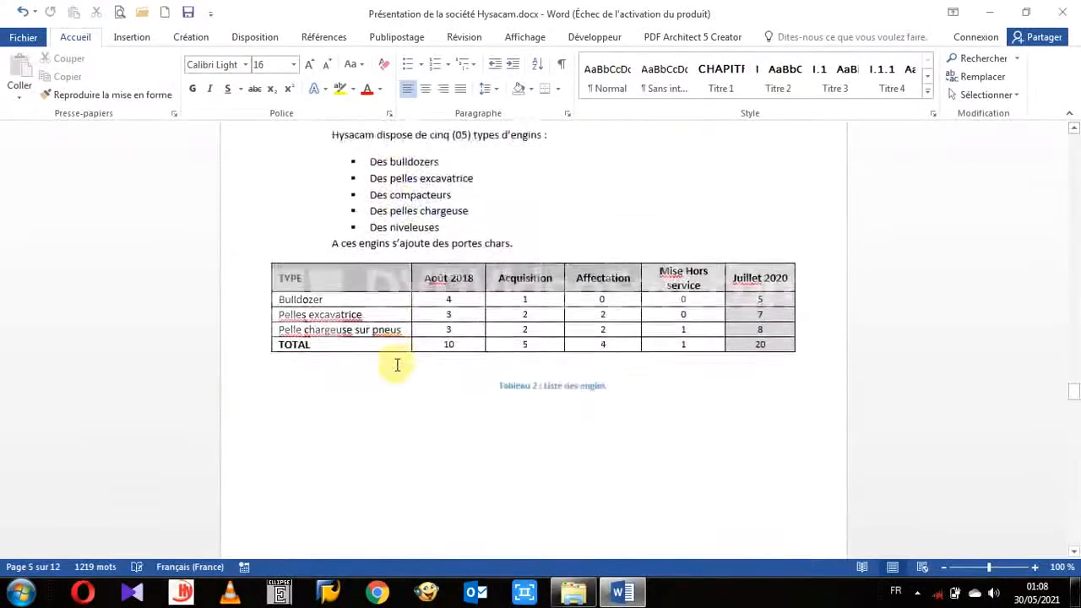
scroll(396, 364, down, 3)
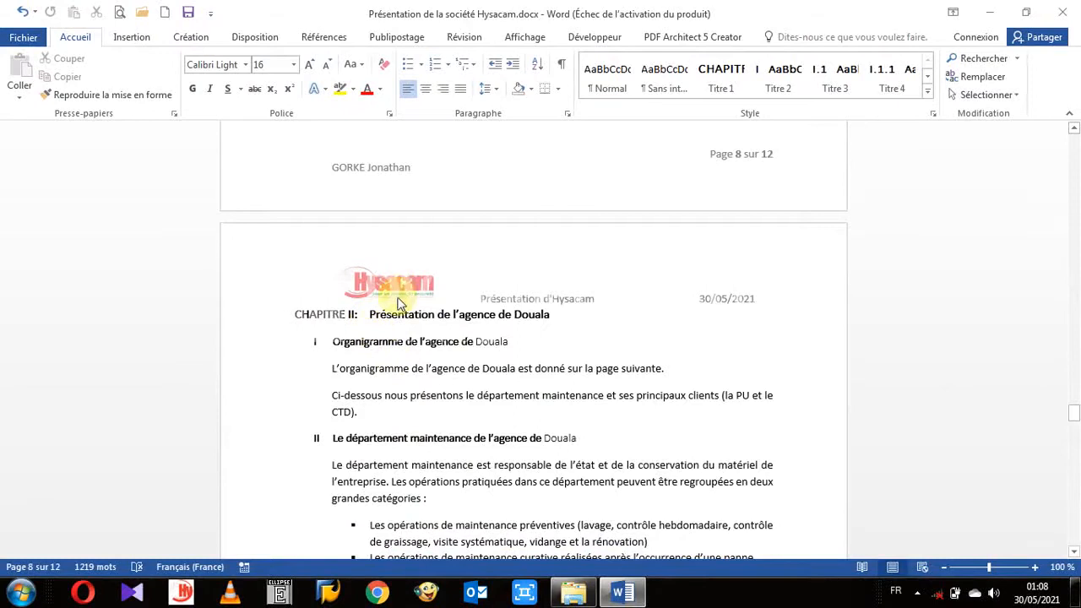
scroll(399, 304, up, 10)
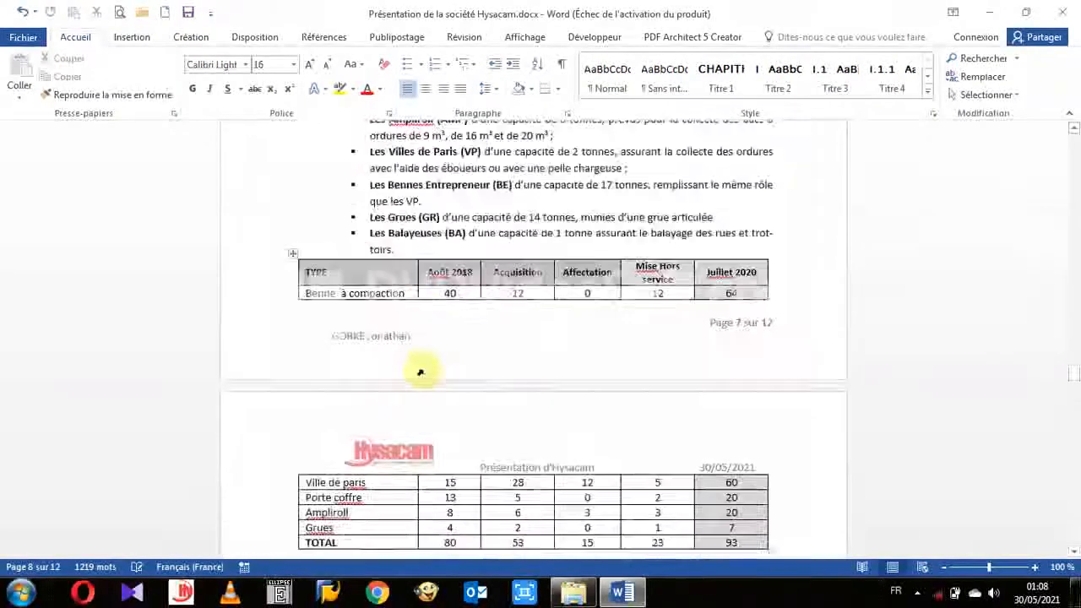
scroll(419, 371, up, 20)
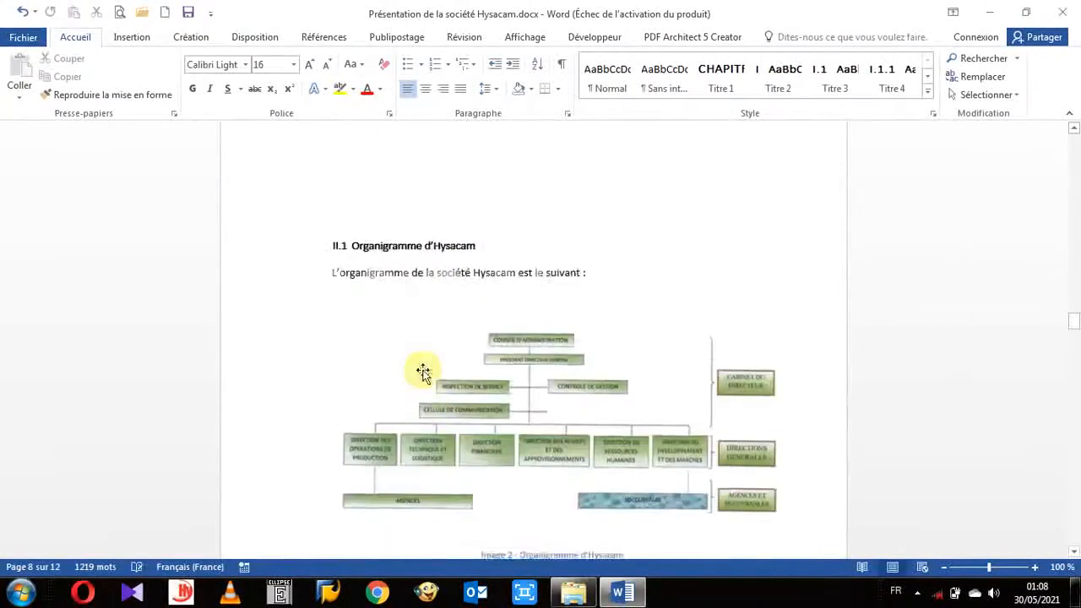
scroll(423, 373, up, 20)
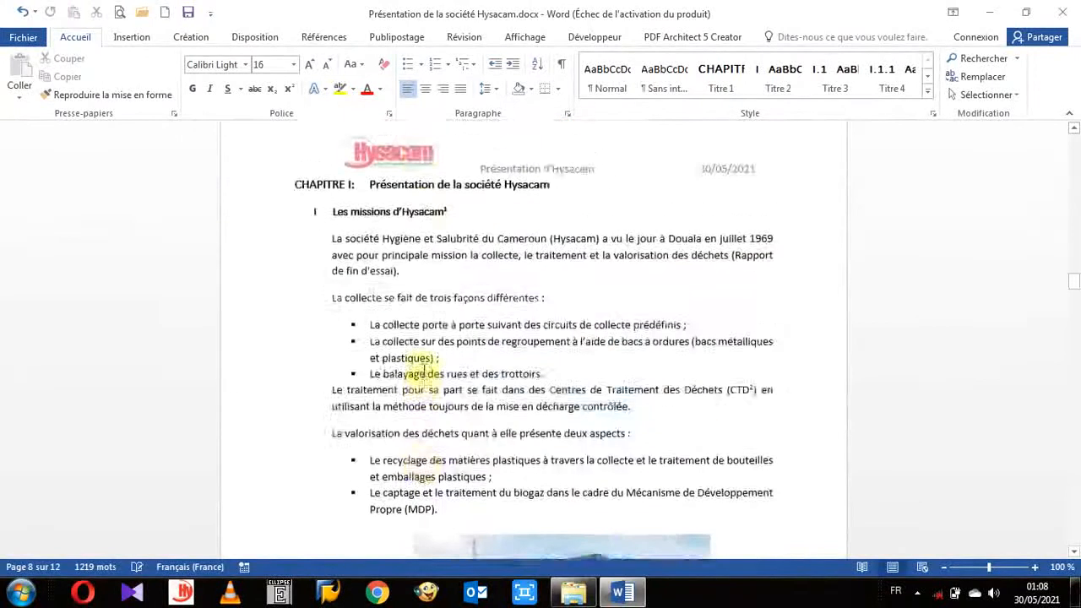
scroll(425, 372, up, 5)
Delete the Hysacam logo from the page 5 header and type 'chapitre 1.'.
double_click(419, 374)
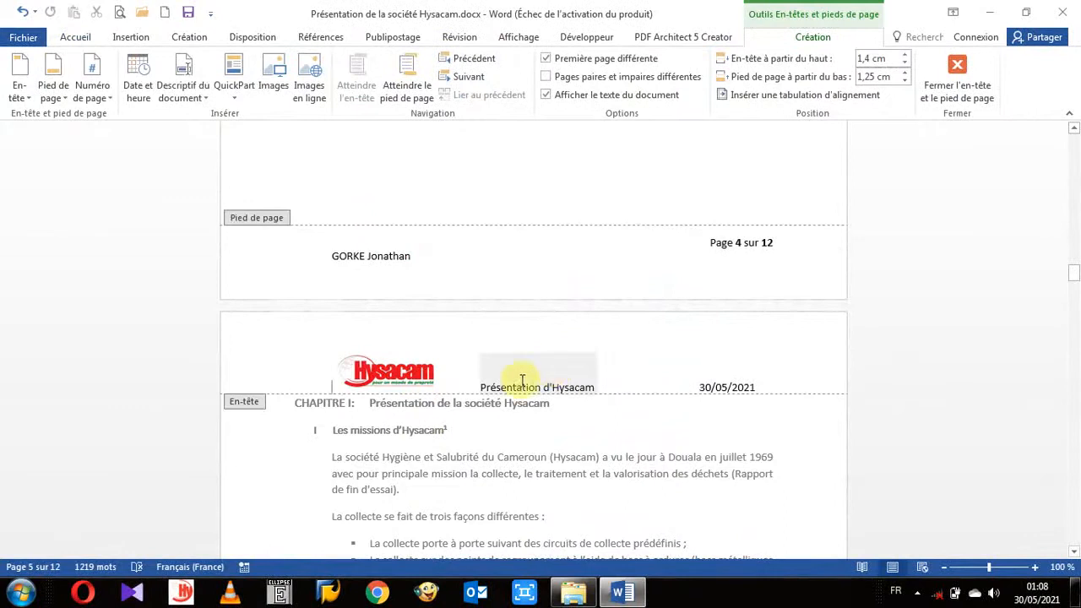
click(403, 374)
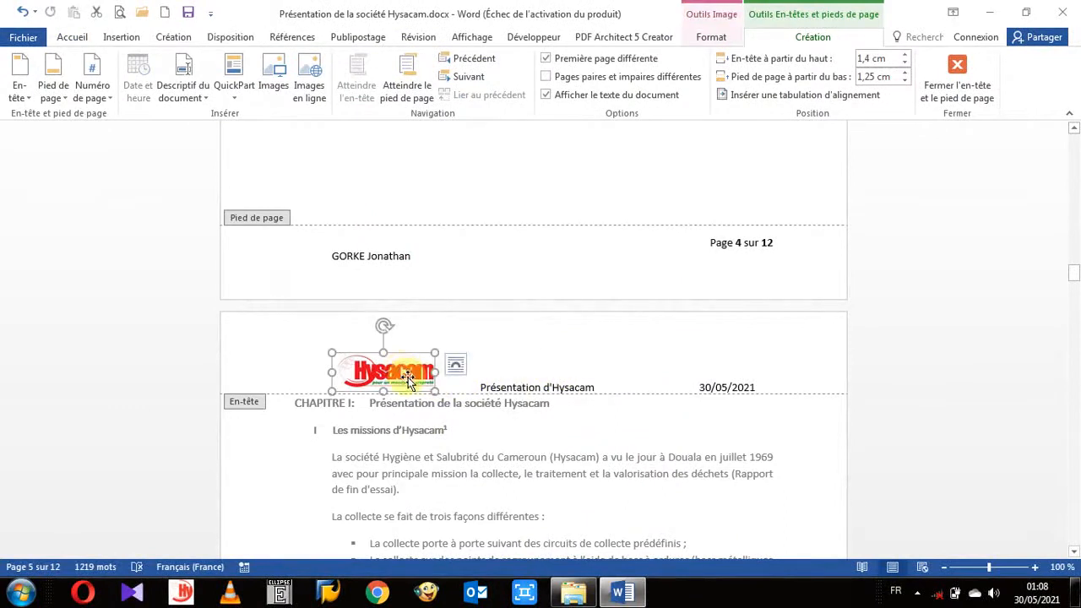
key(Delete)
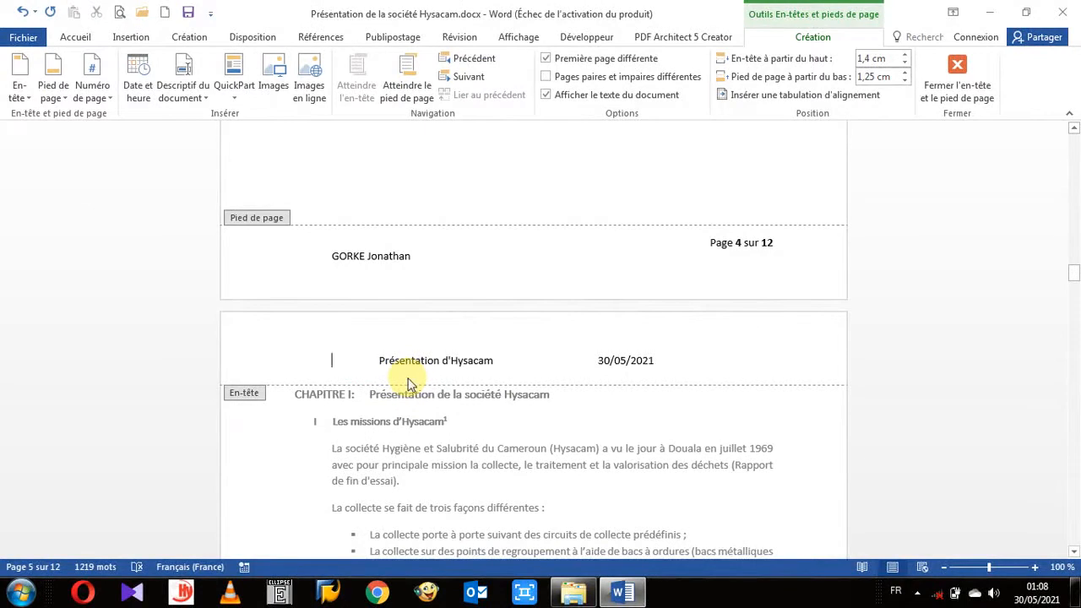
text(c)
key(BackSpace)
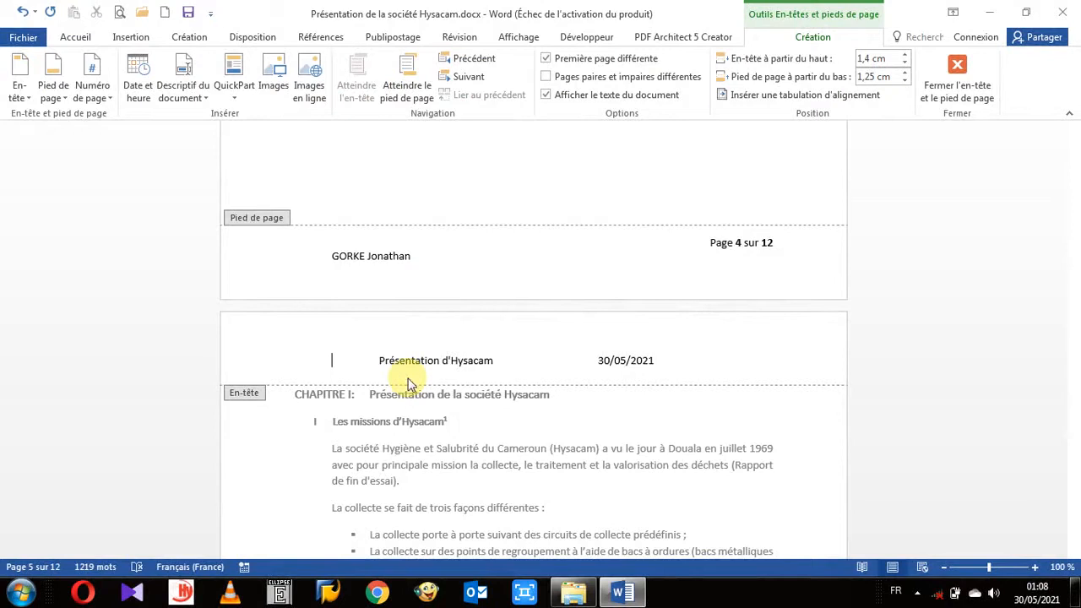
text(c)
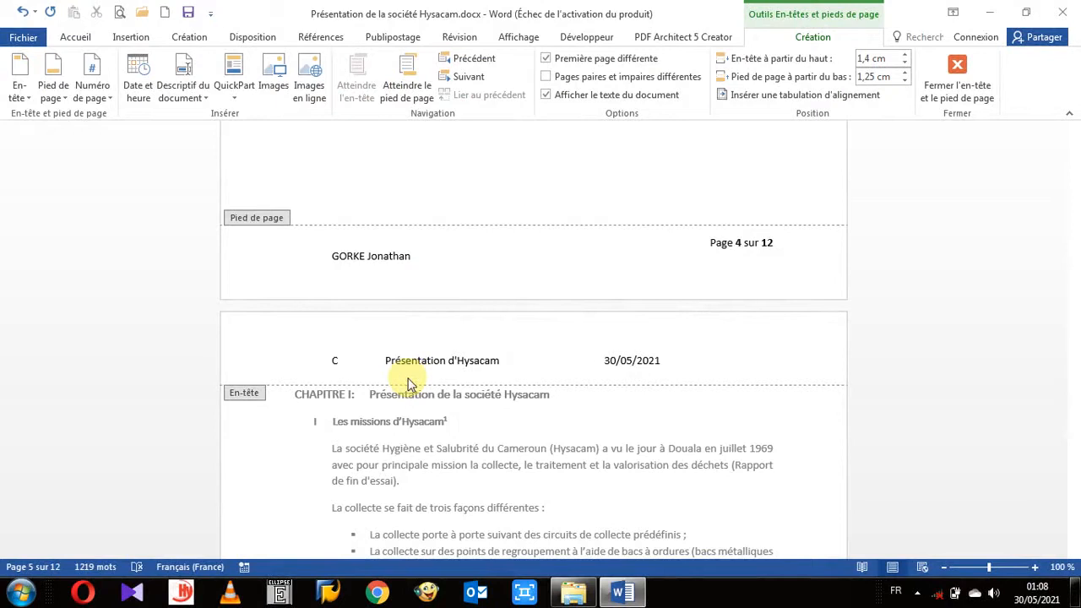
text(ha)
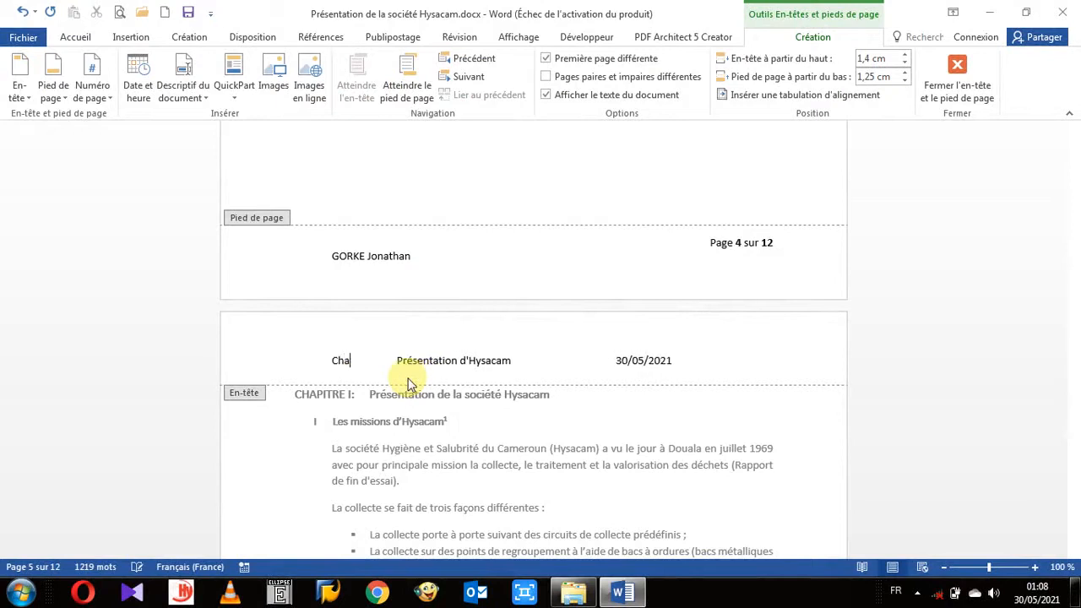
text(pitre )
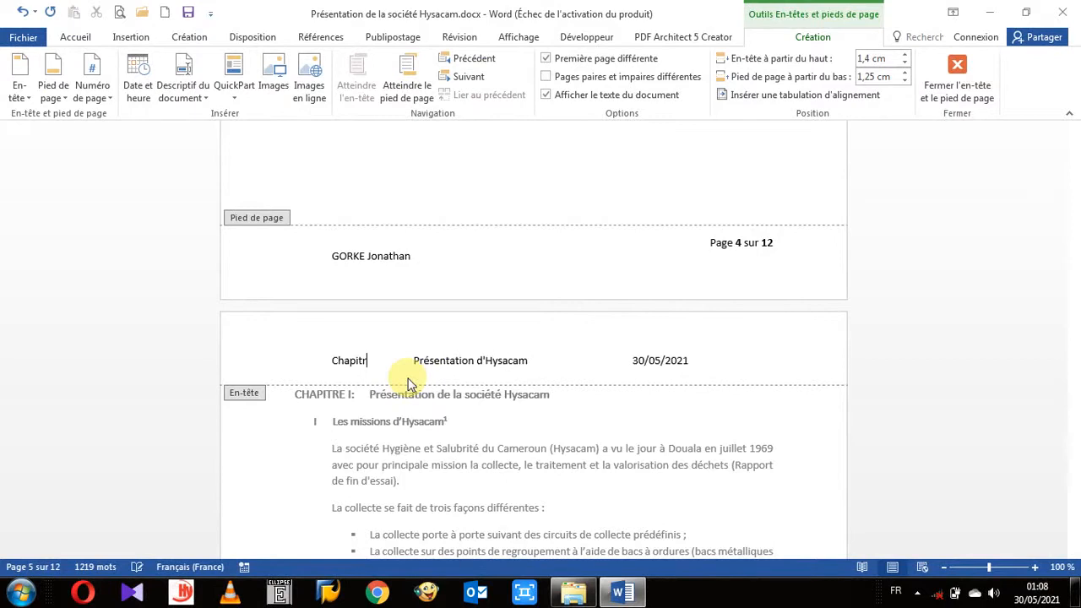
text(1)
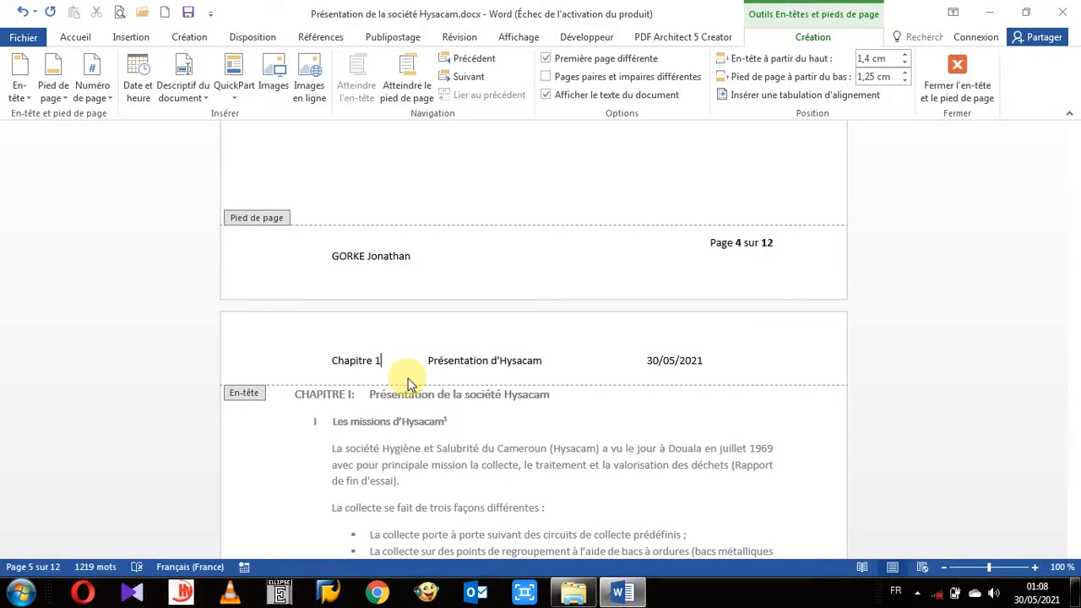
text(.)
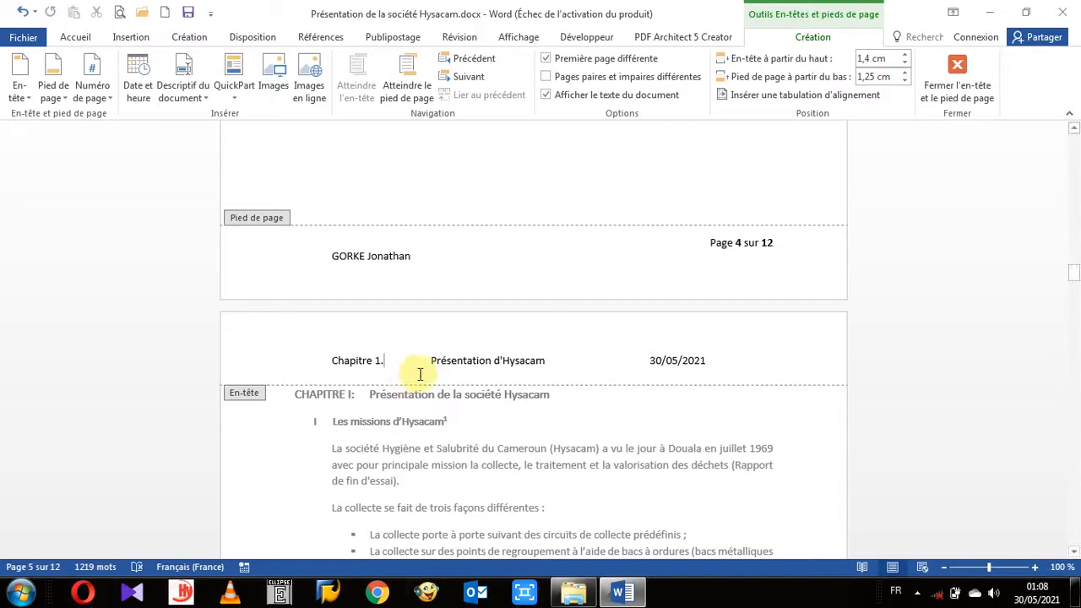
Remove the Présentation d'Hysacam title field from the header, leaving the date.
click(462, 360)
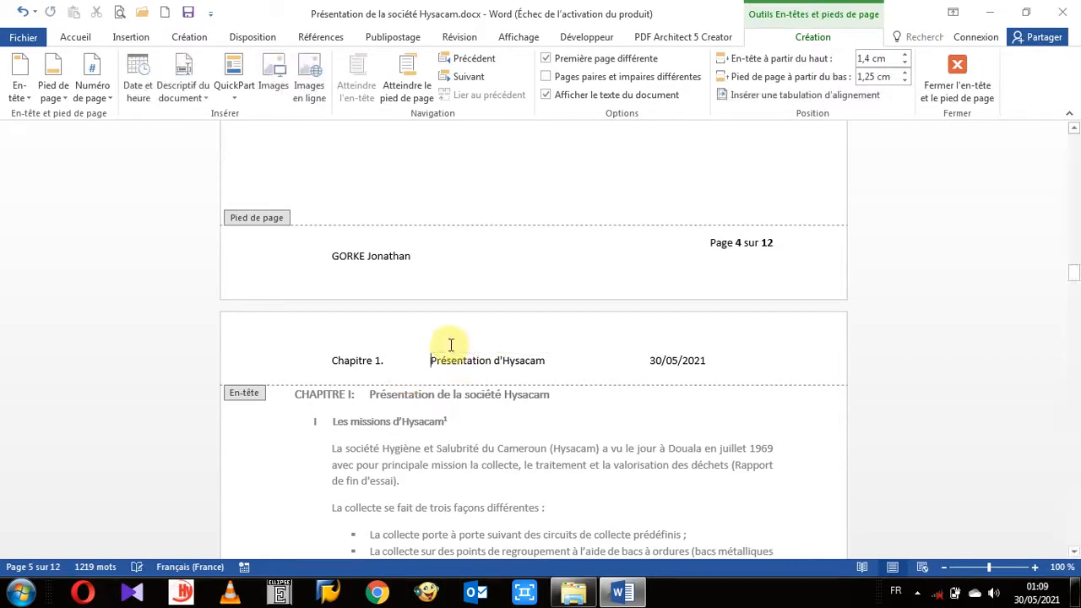
click(435, 358)
click(435, 349)
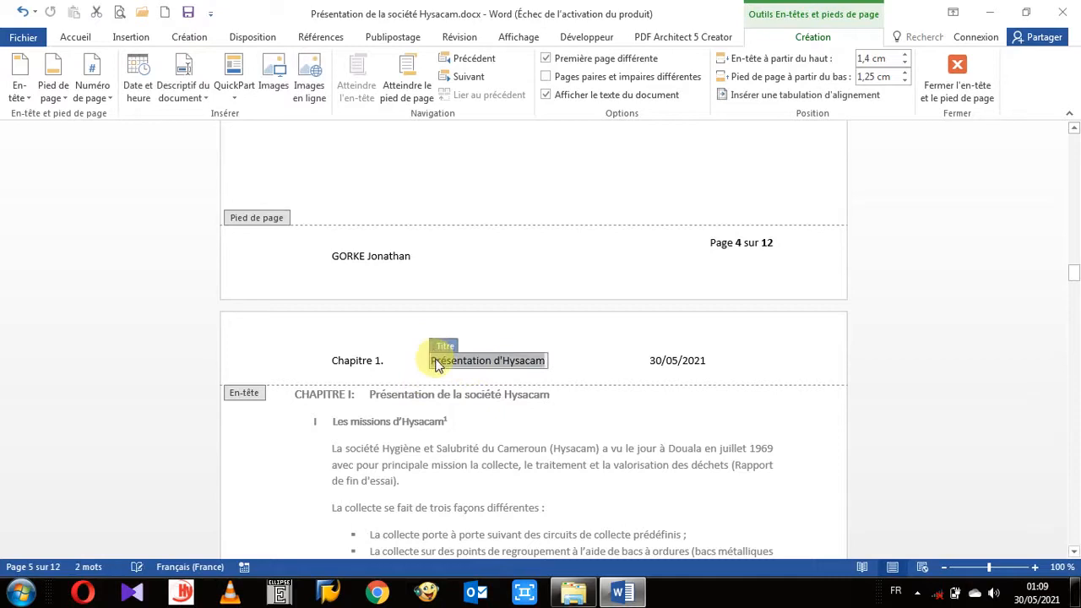
key(Delete)
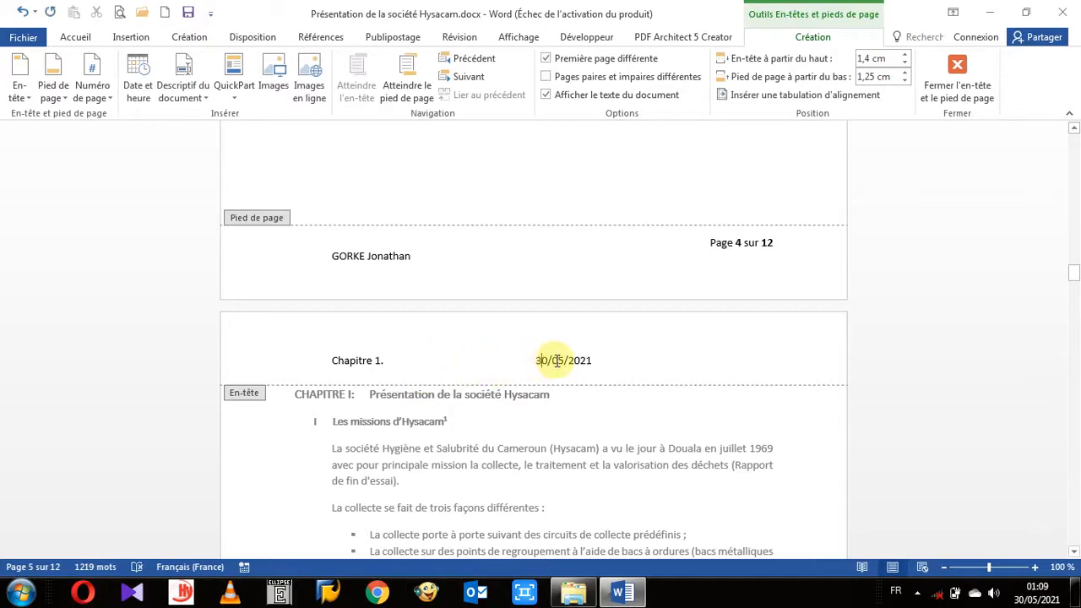
scroll(563, 363, up, 1)
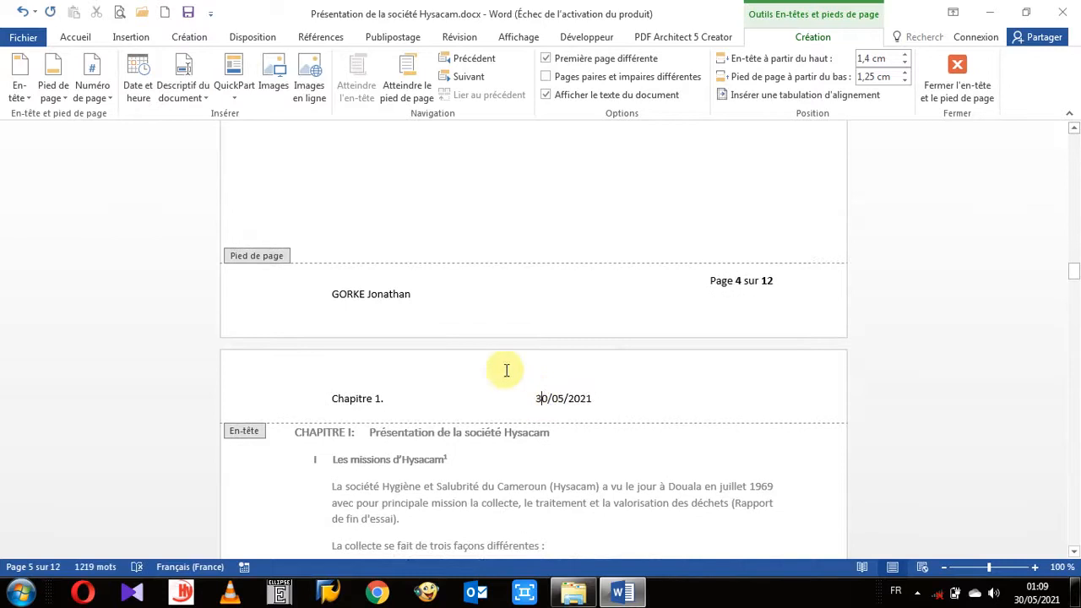
scroll(396, 371, up, 3)
scroll(355, 312, down, 2)
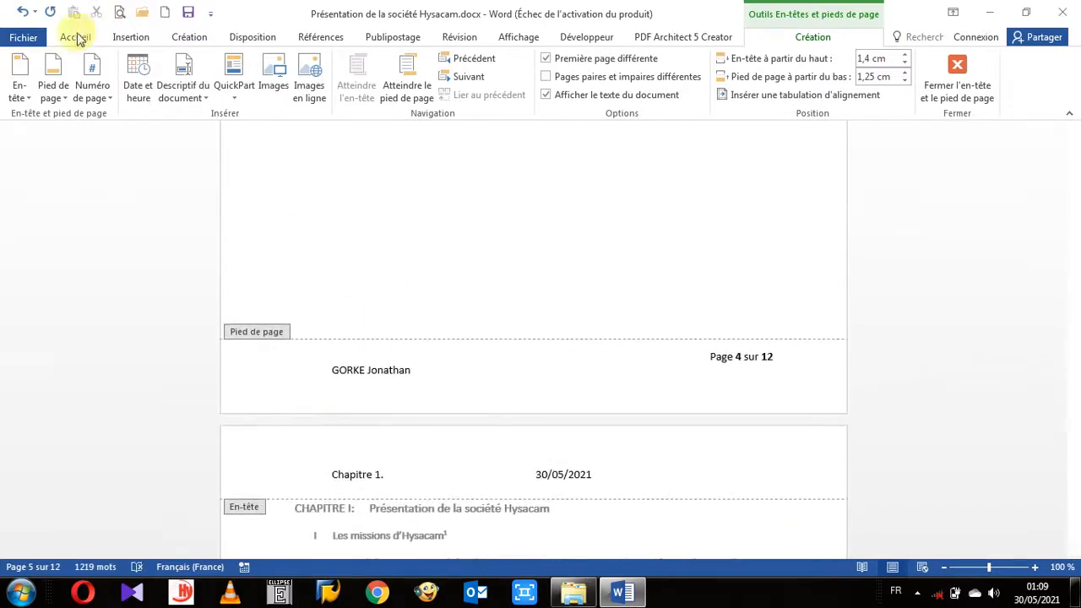
Show the rulers and tab the header date 30/05/2021 out to the right margin.
click(517, 36)
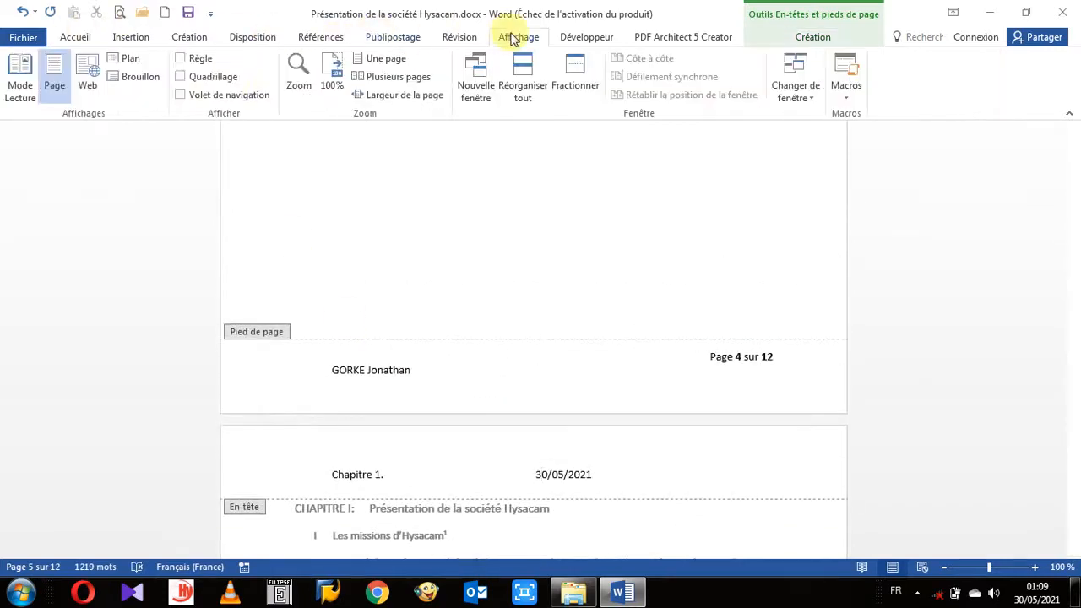
click(181, 76)
click(188, 77)
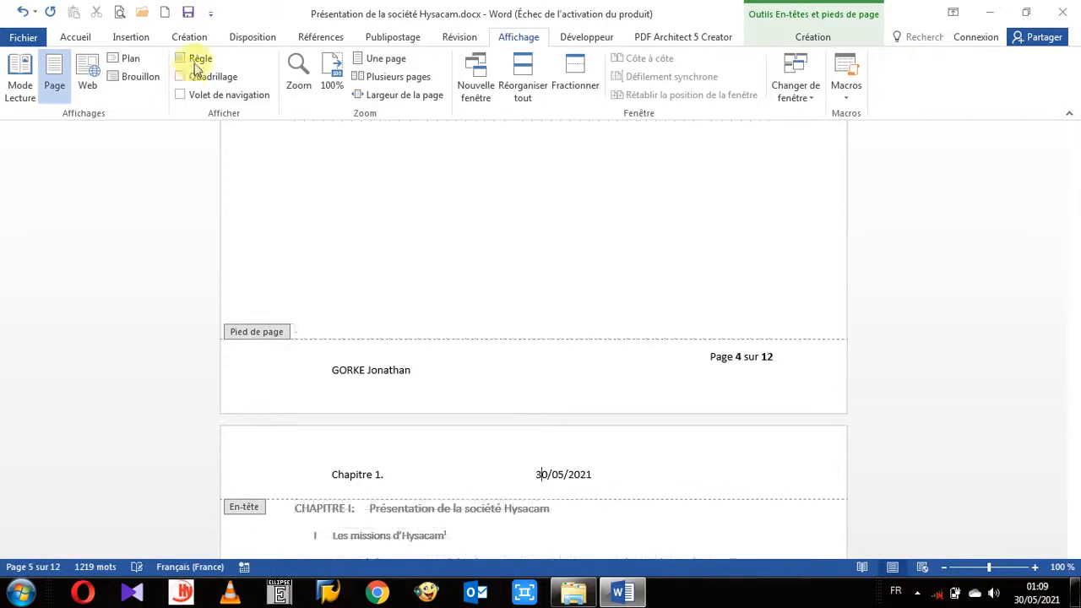
click(200, 57)
scroll(446, 287, down, 1)
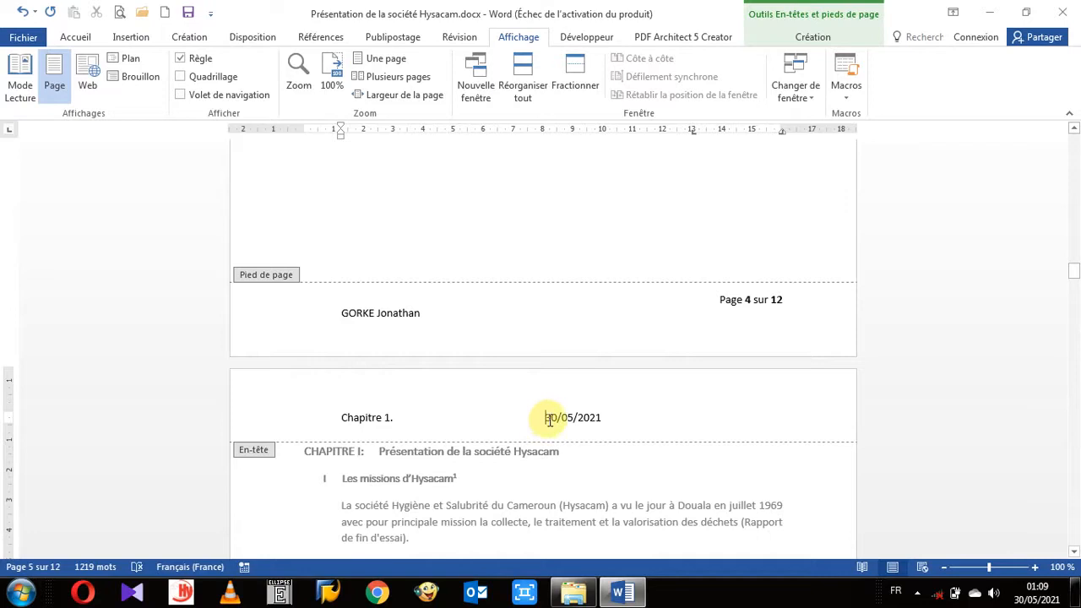
key(Tab)
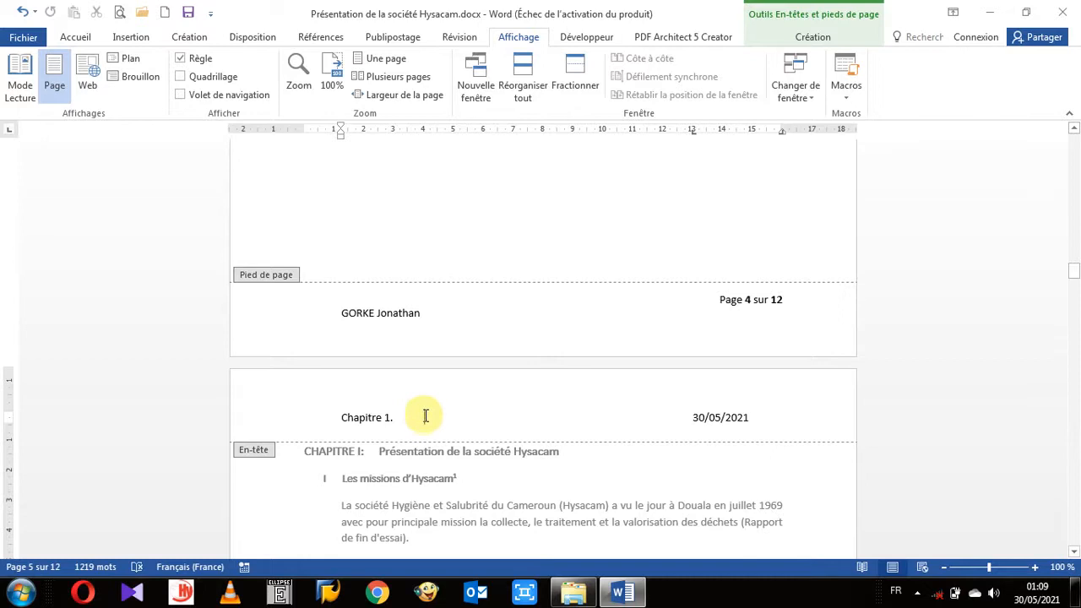
double_click(425, 464)
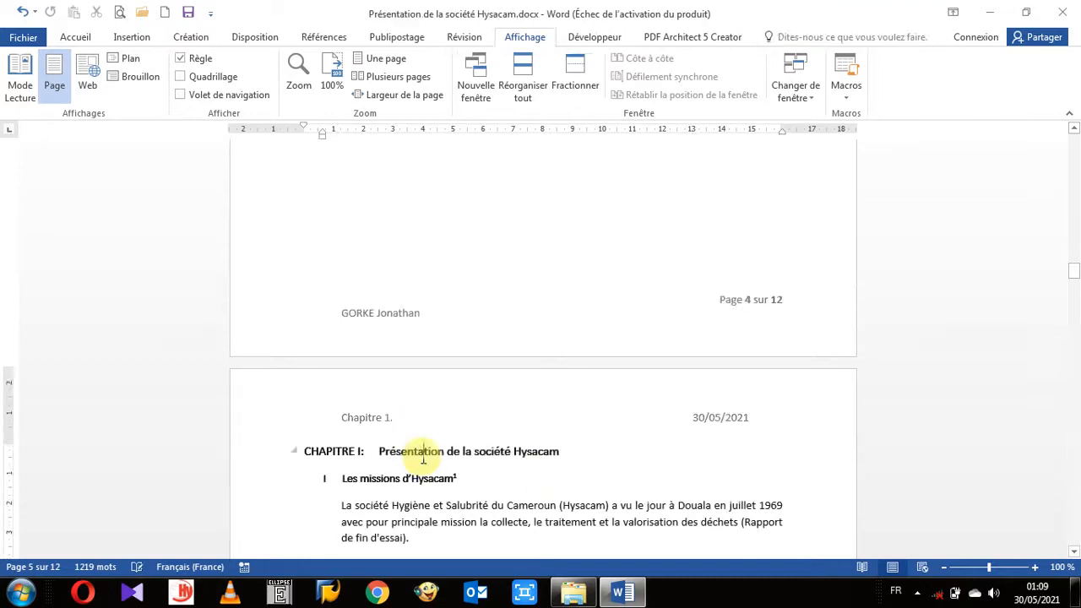
triple_click(427, 462)
click(477, 457)
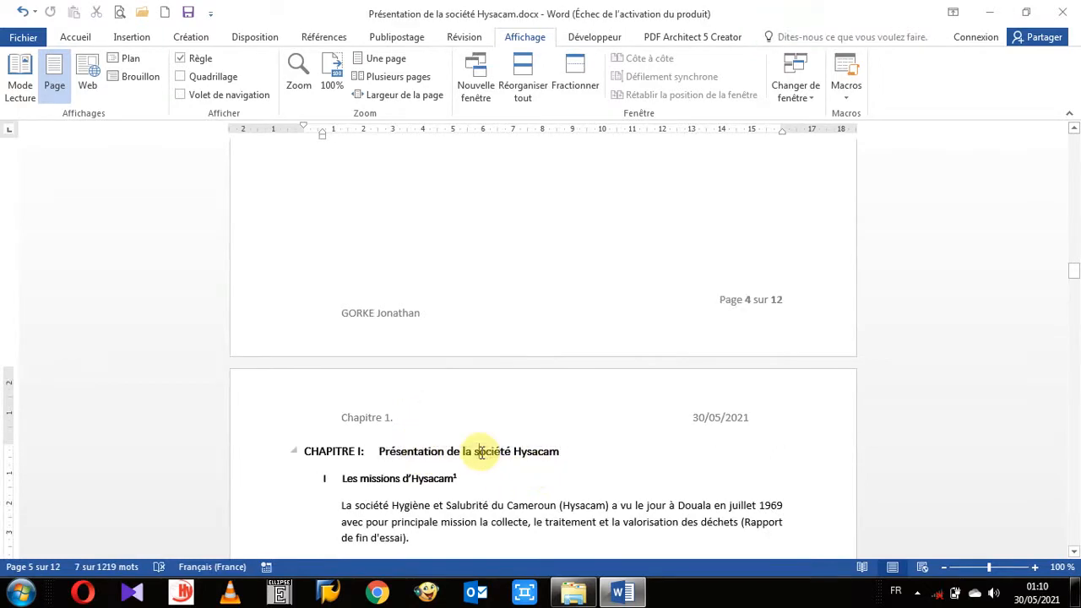
drag(379, 456, 563, 451)
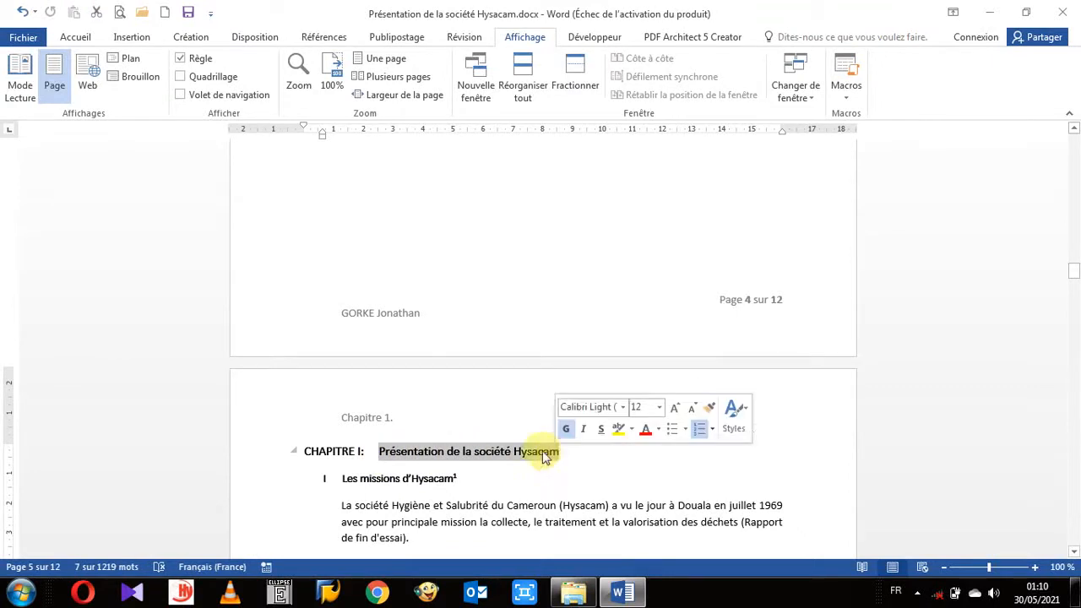
right_click(553, 453)
click(584, 241)
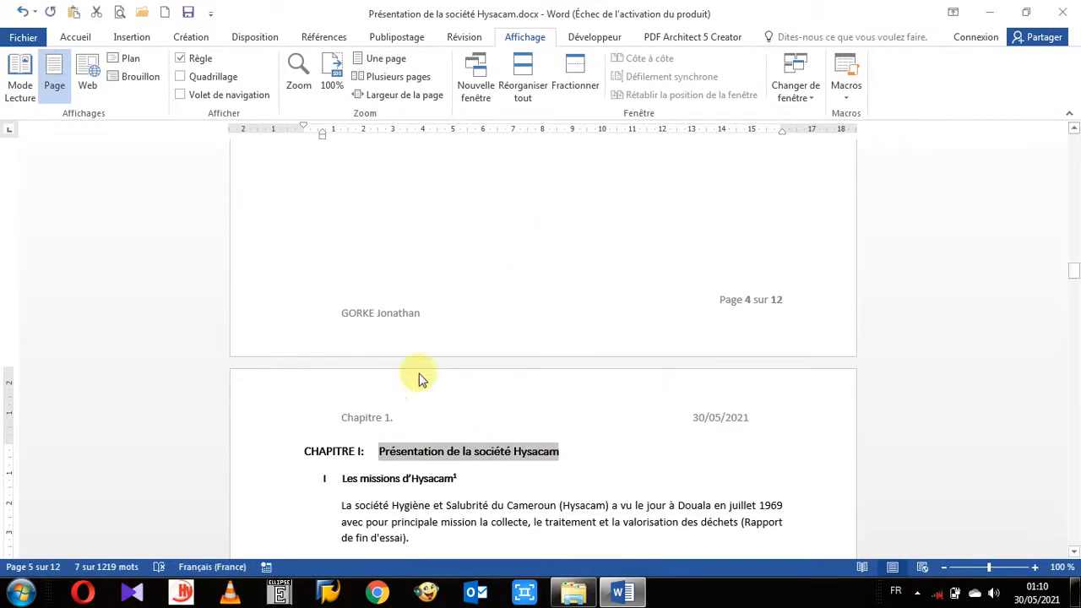
double_click(404, 412)
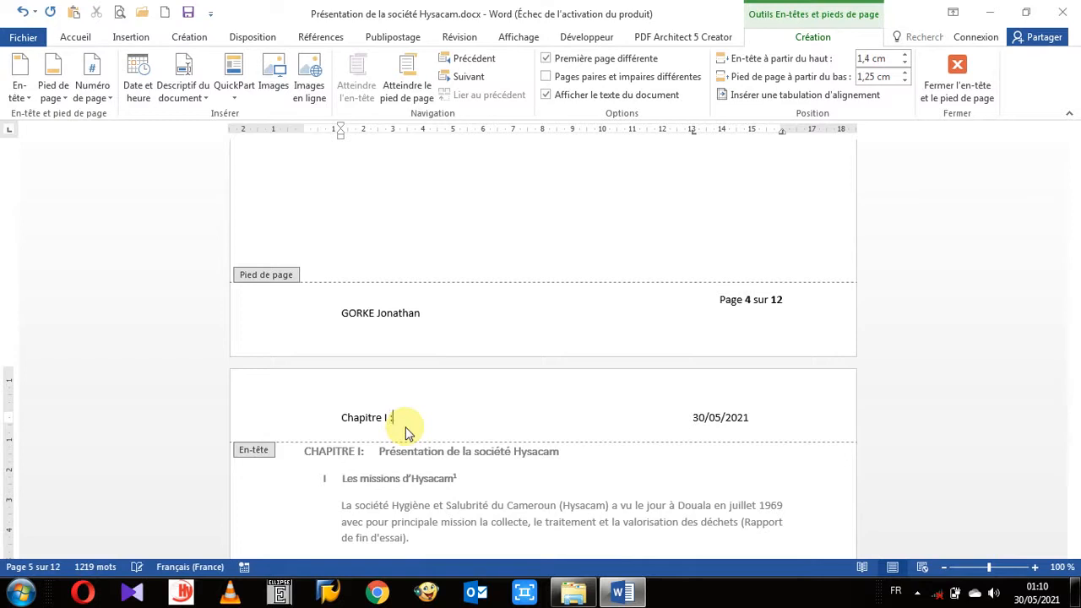
key(ctrl+v)
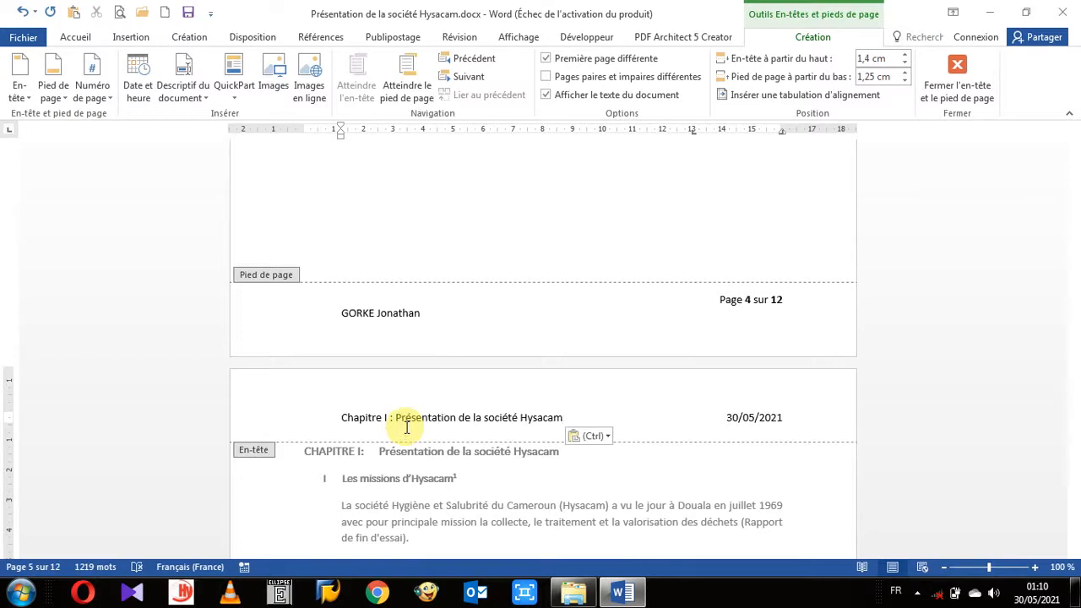
double_click(459, 475)
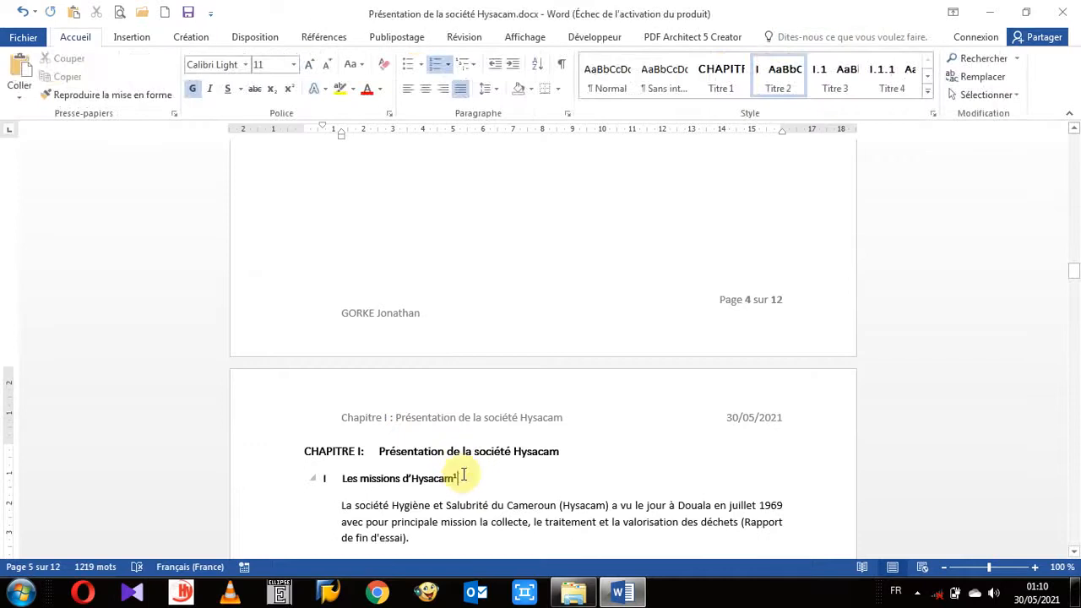
scroll(463, 474, down, 1)
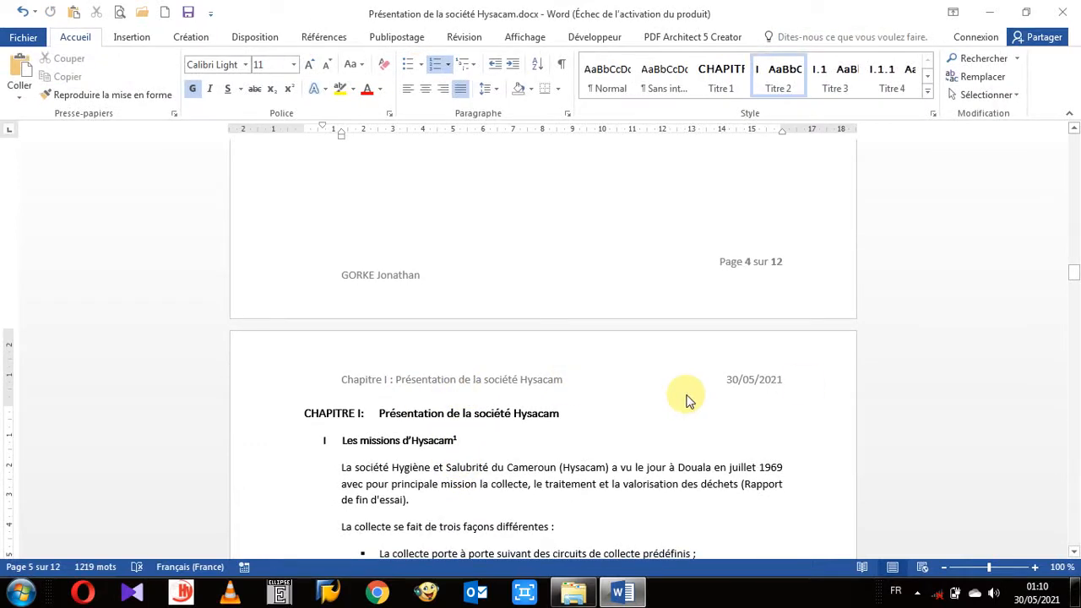
scroll(692, 410, down, 1)
scroll(692, 410, up, 1)
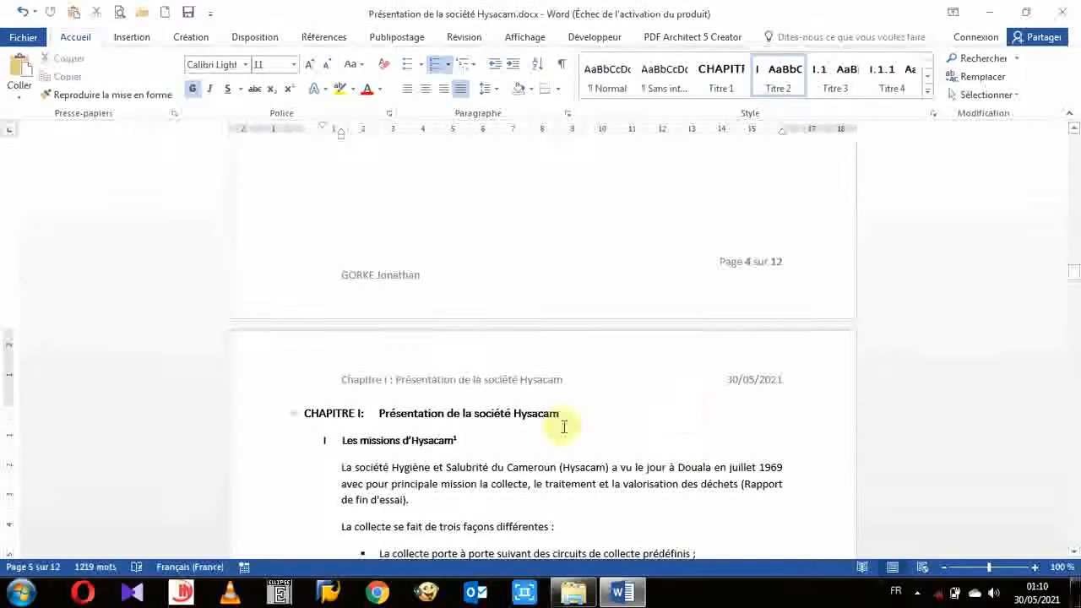
scroll(538, 374, up, 15)
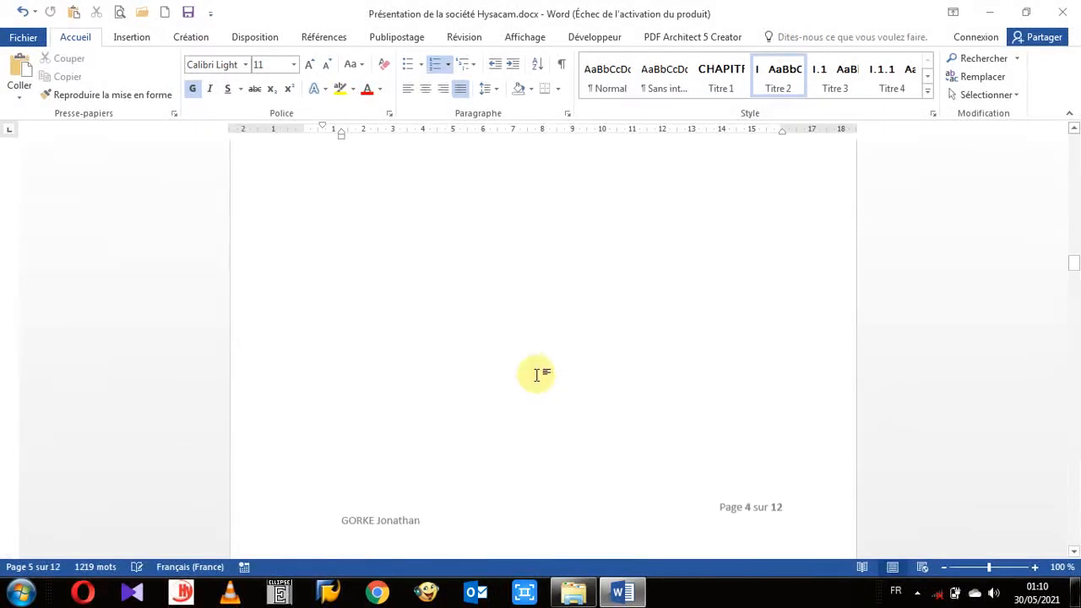
scroll(538, 374, up, 6)
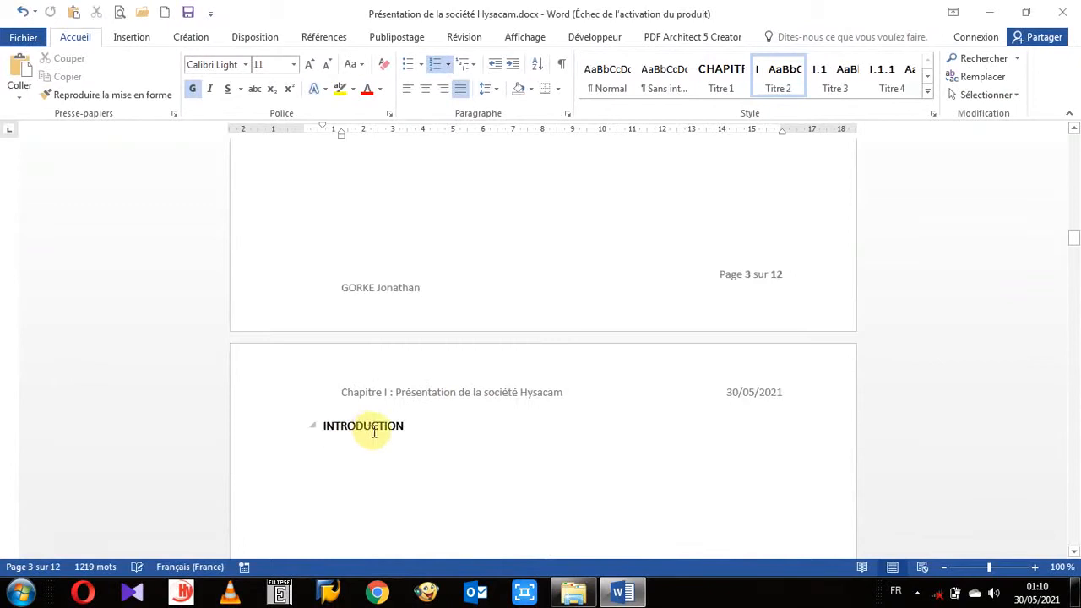
scroll(376, 434, up, 7)
scroll(377, 428, up, 8)
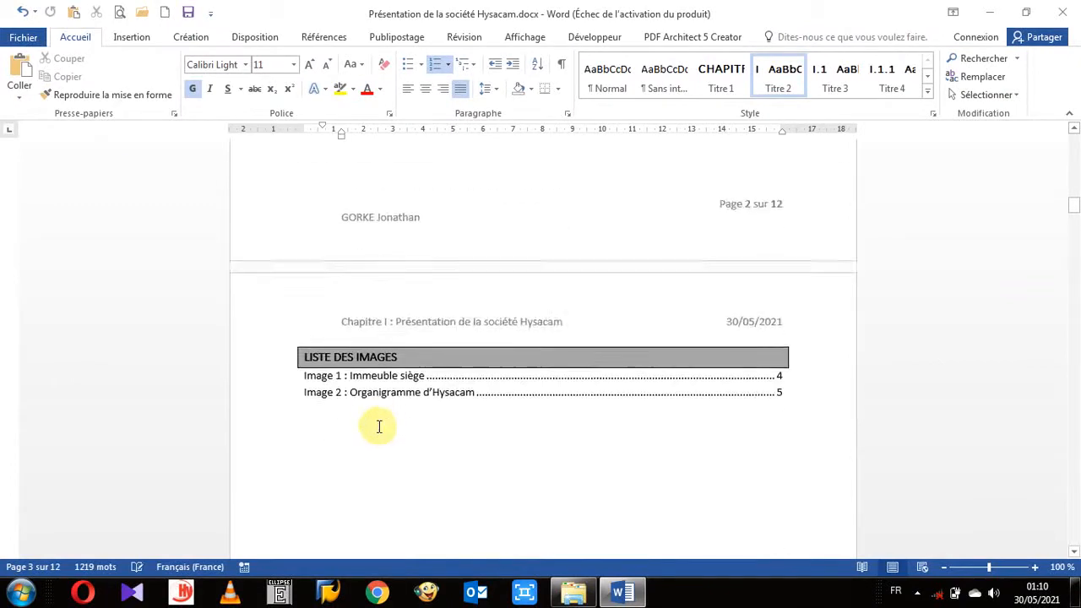
scroll(378, 426, down, 14)
scroll(377, 430, down, 20)
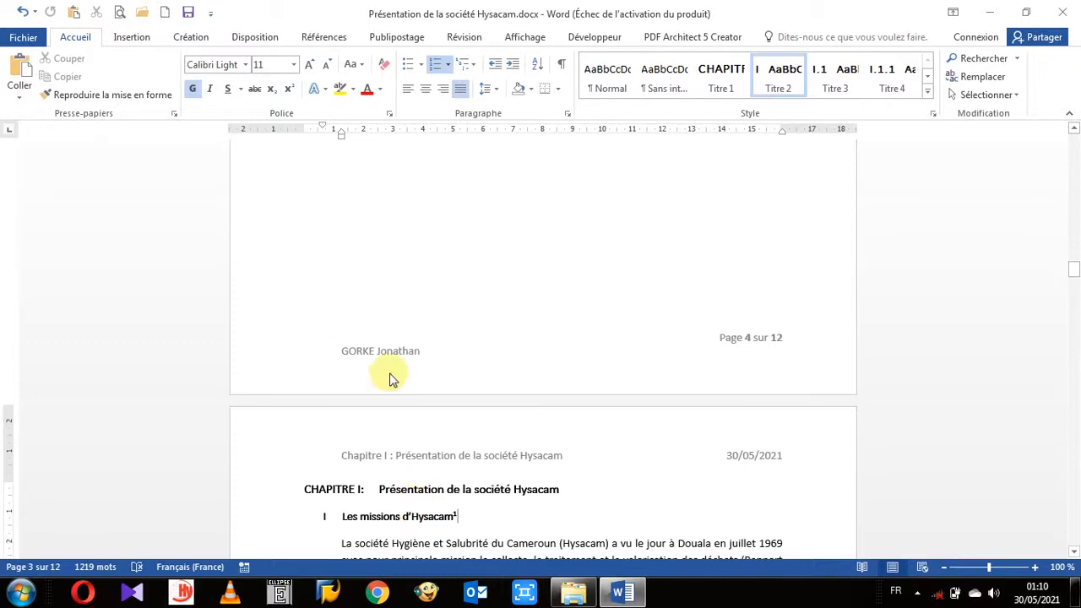
scroll(555, 467, down, 4)
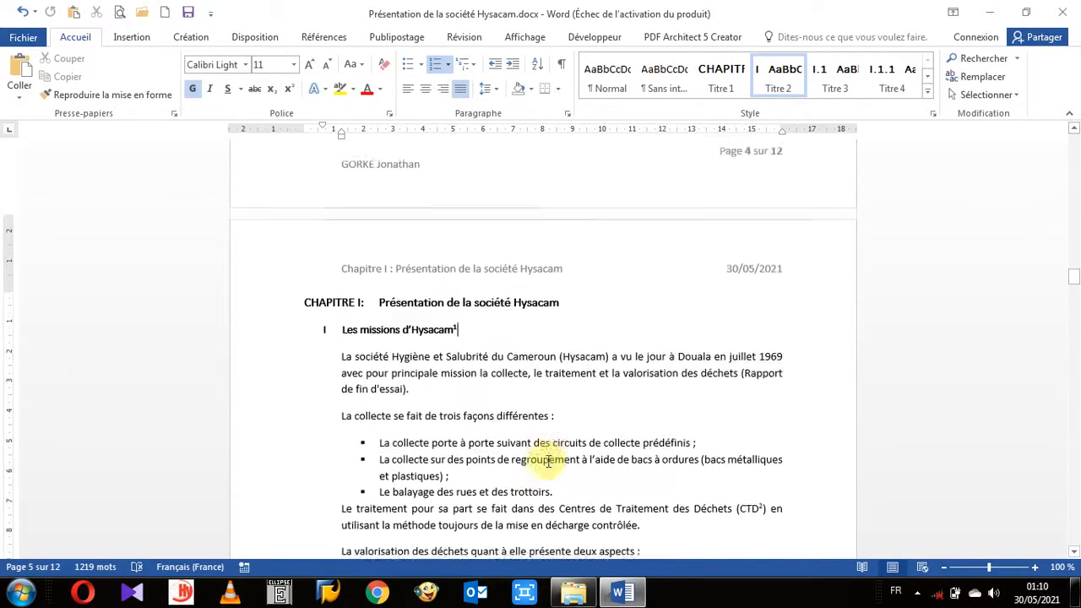
Undo the header edits, including four at once from the Undo list, restoring the Hysacam logo header.
click(22, 12)
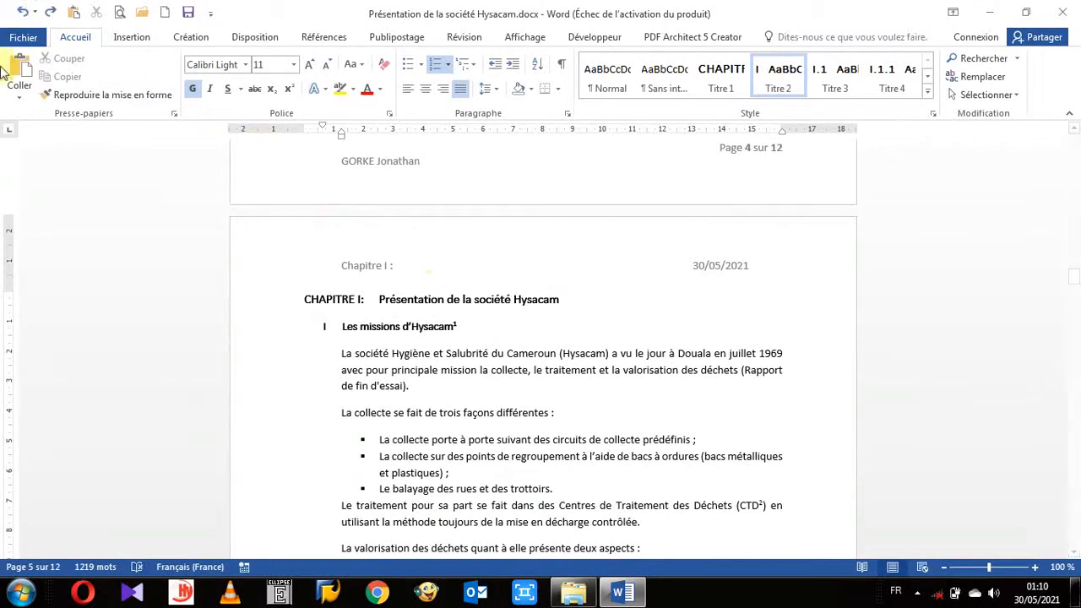
click(23, 13)
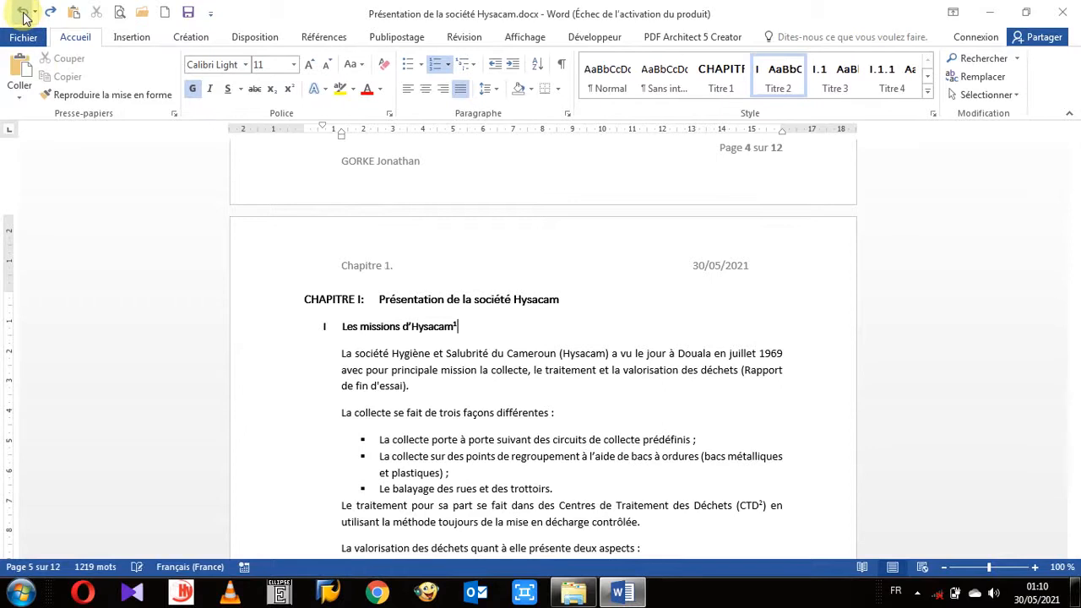
click(23, 14)
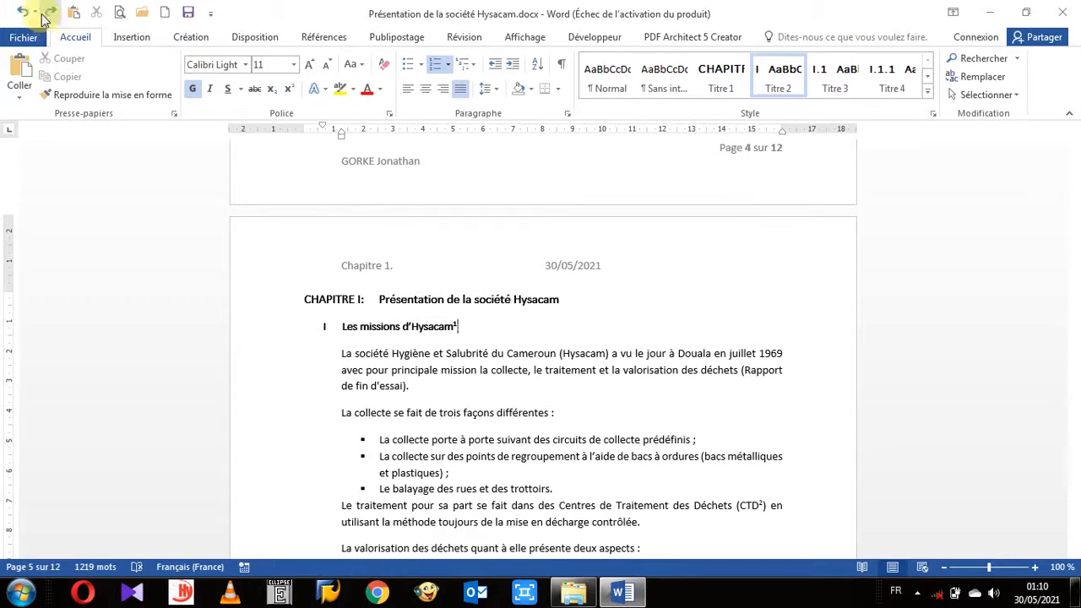
click(35, 12)
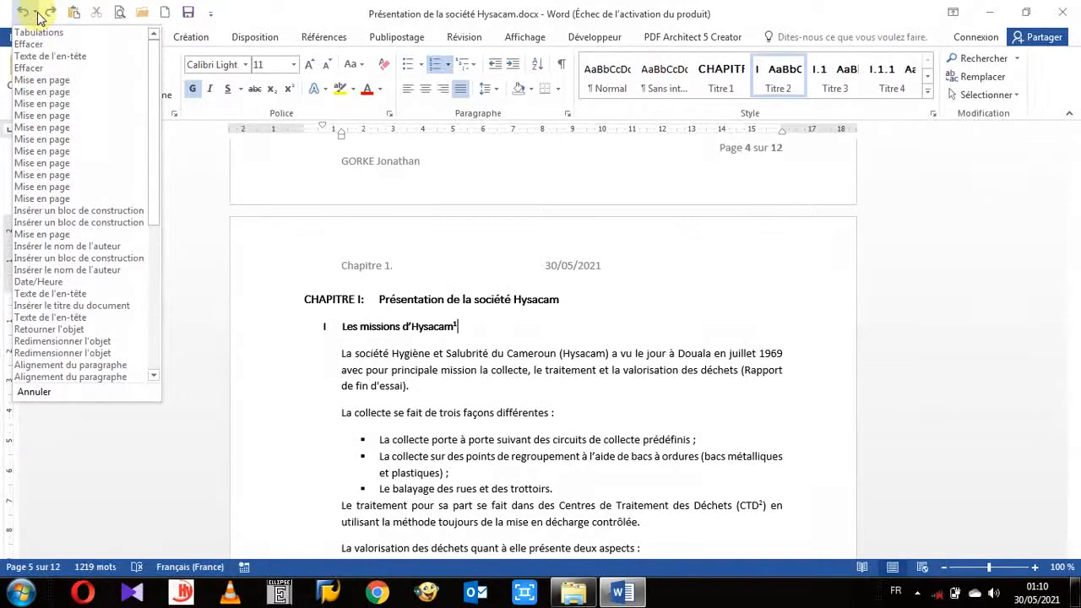
click(39, 67)
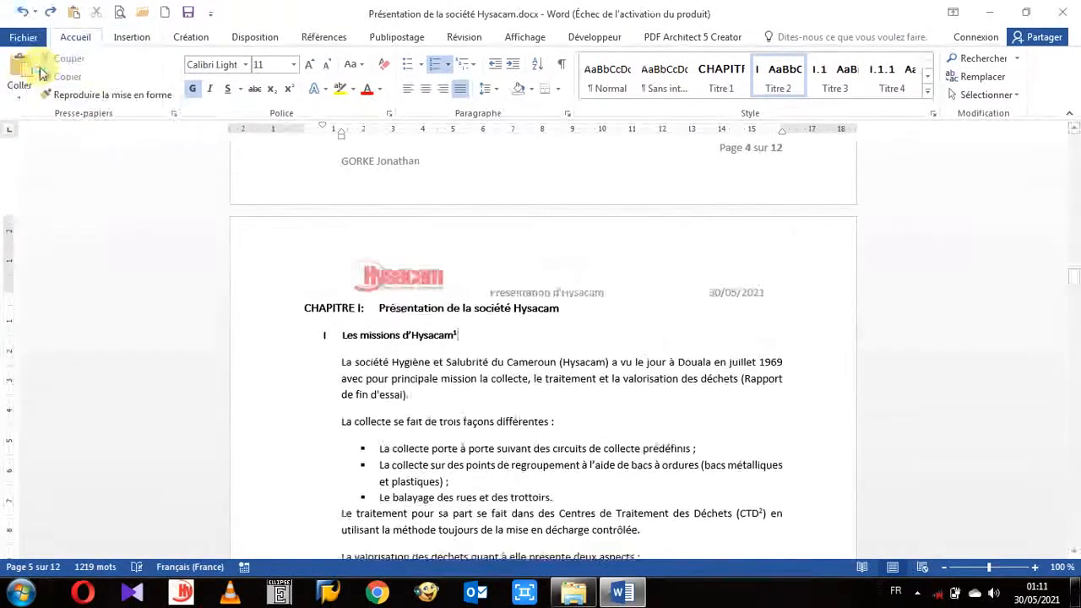
click(538, 365)
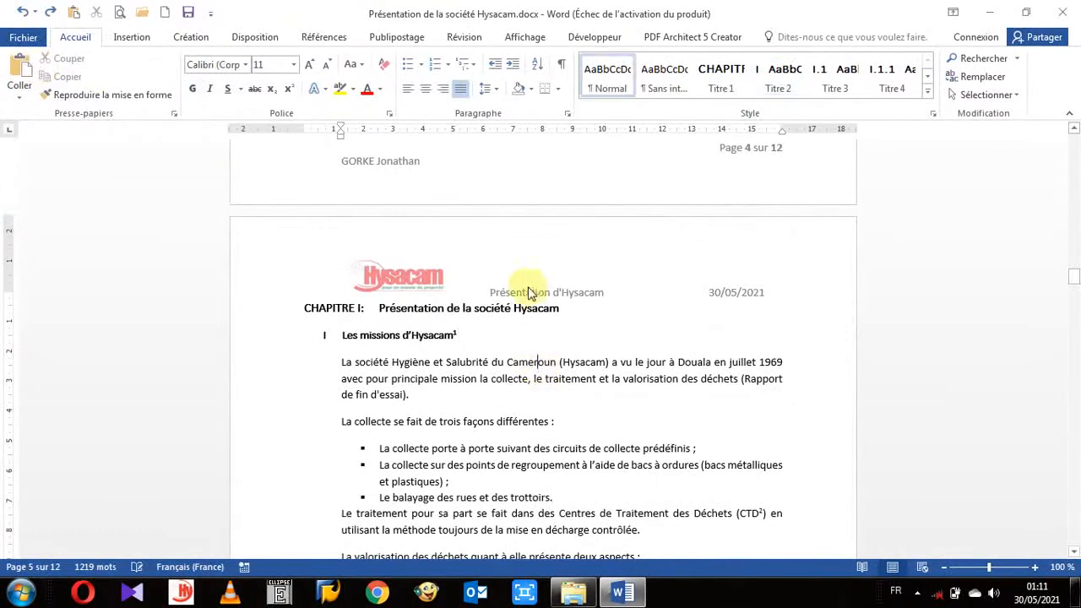
click(35, 13)
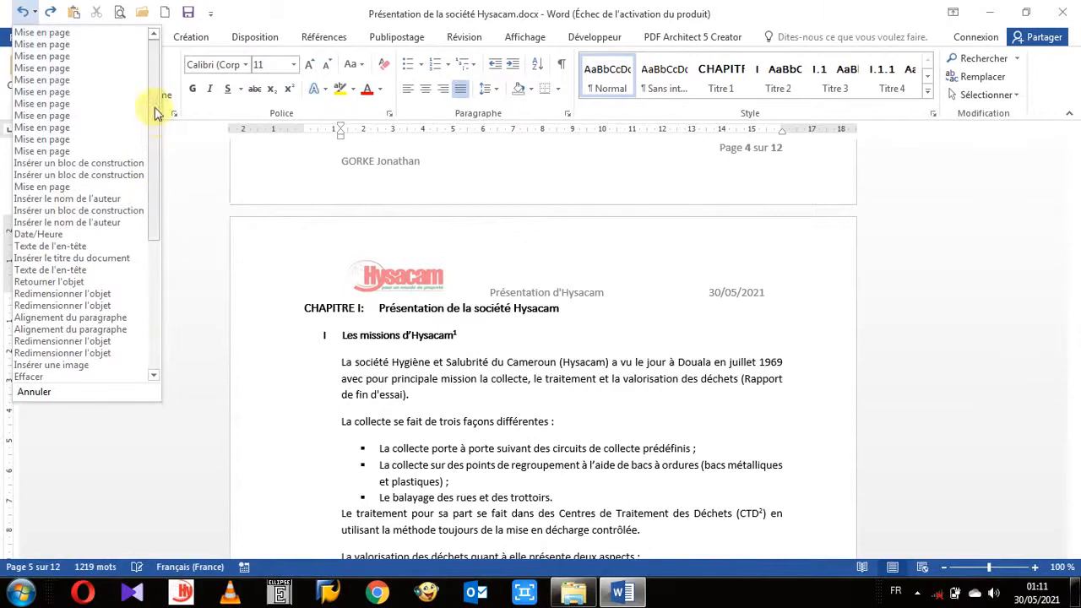
mouse_move(155, 113)
mouse_down()
mouse_move(155, 133)
mouse_move(157, 93)
mouse_up()
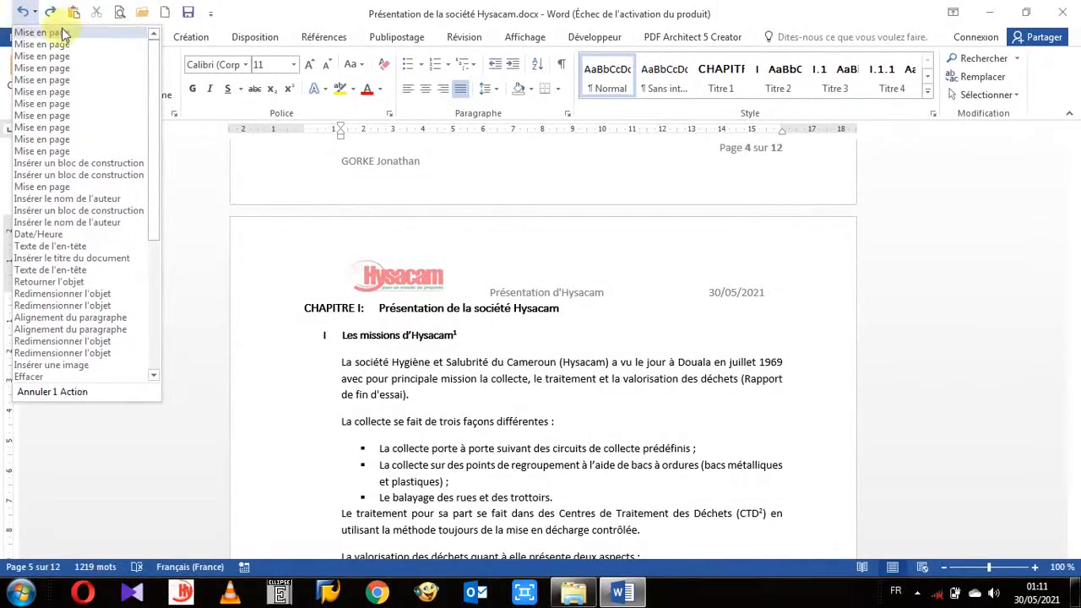
Close the undo history without undoing more and locate the INTRODUCTION heading.
click(37, 14)
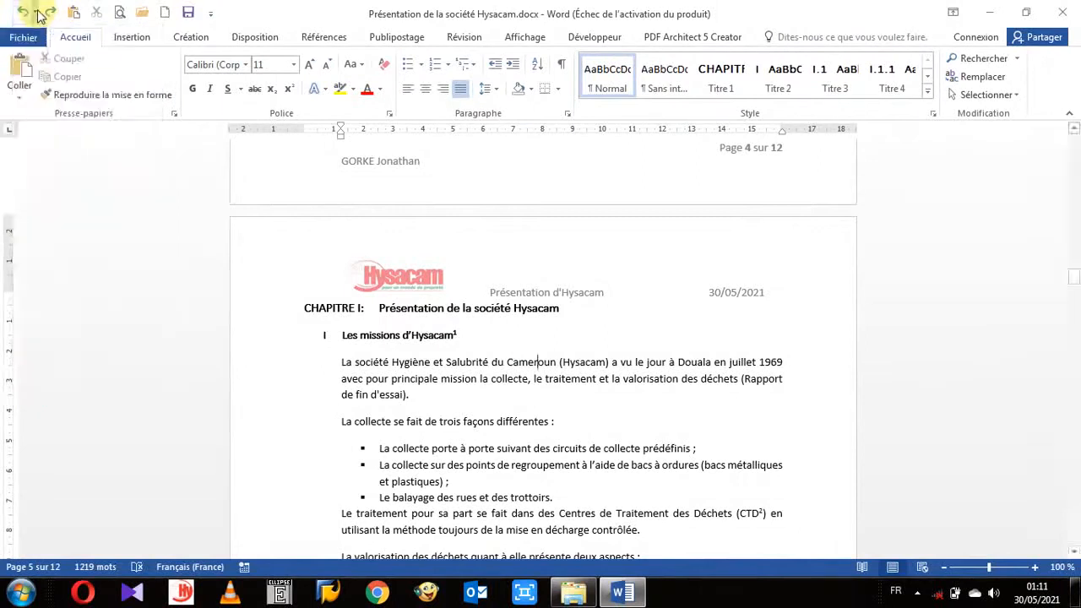
click(36, 13)
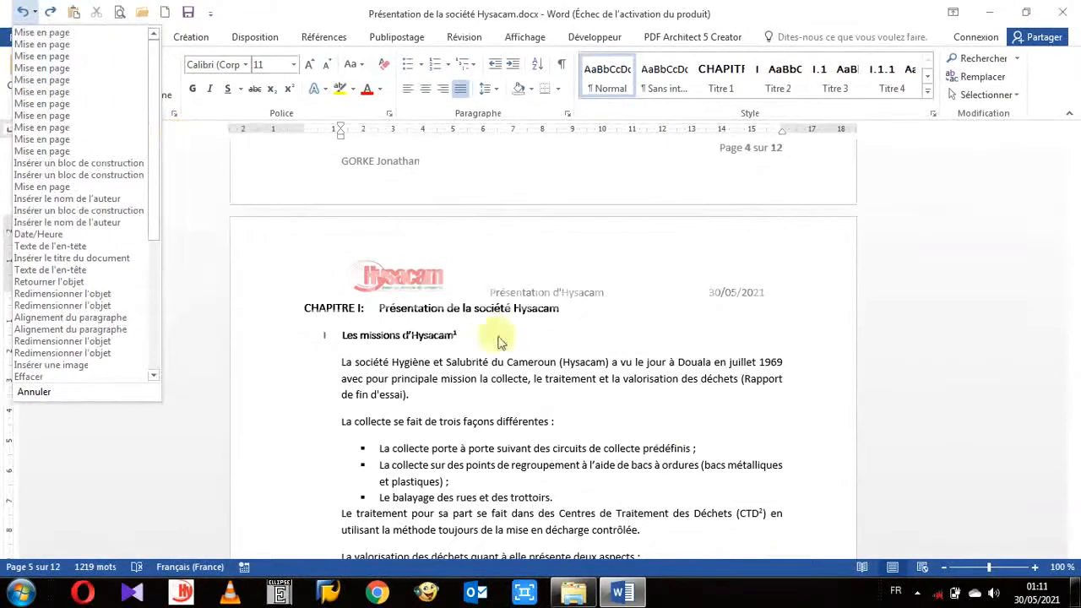
click(538, 361)
scroll(654, 439, up, 13)
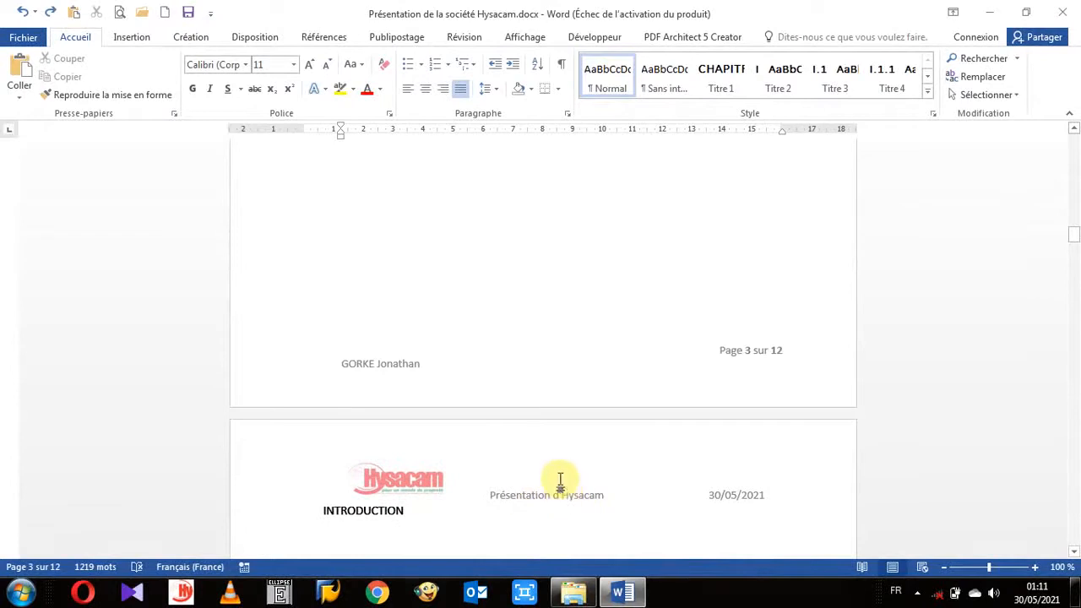
scroll(557, 482, up, 2)
scroll(546, 434, down, 6)
scroll(544, 429, down, 5)
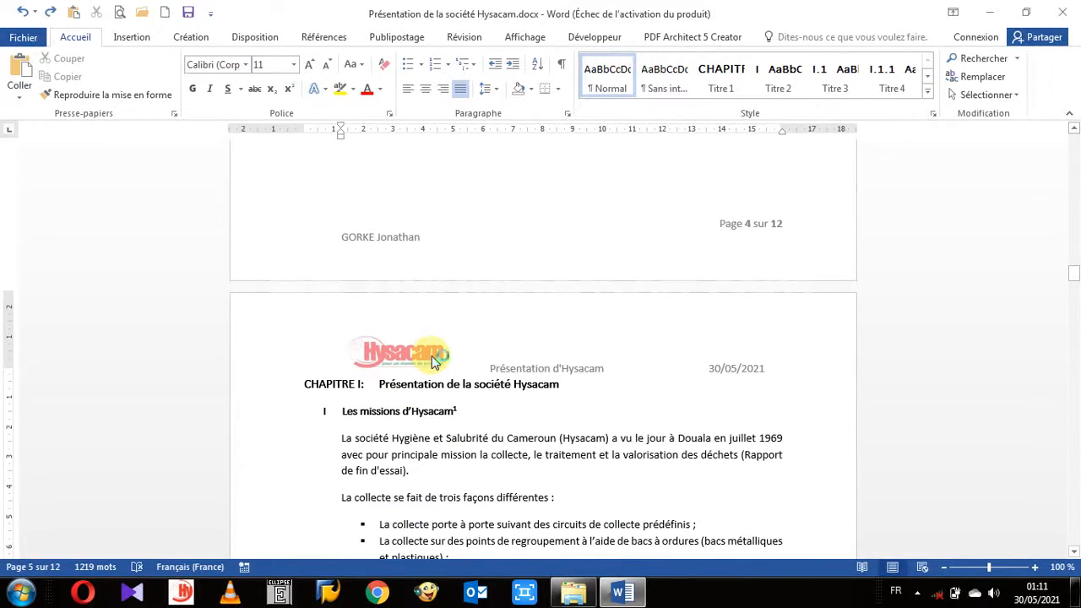
scroll(456, 358, up, 3)
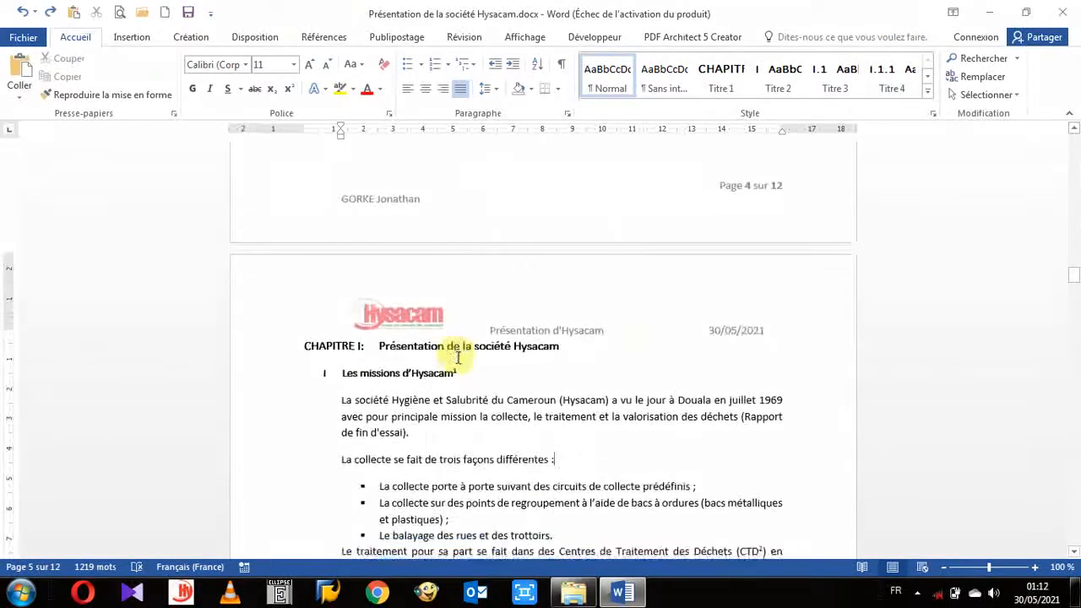
Place the insertion point at the end of the INTRODUCTION heading on page 4.
click(480, 273)
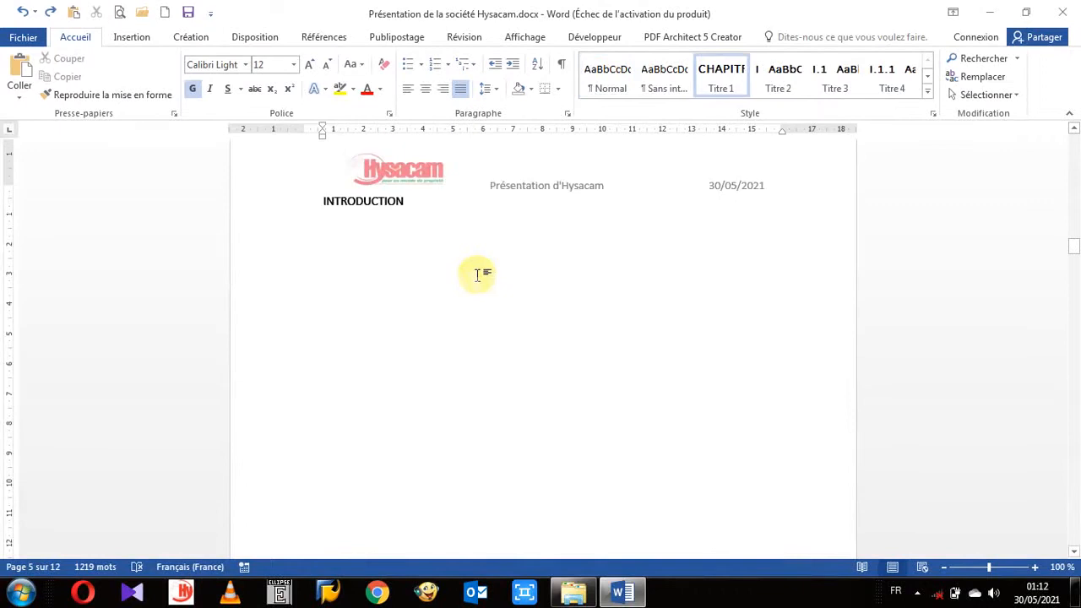
scroll(477, 274, up, 5)
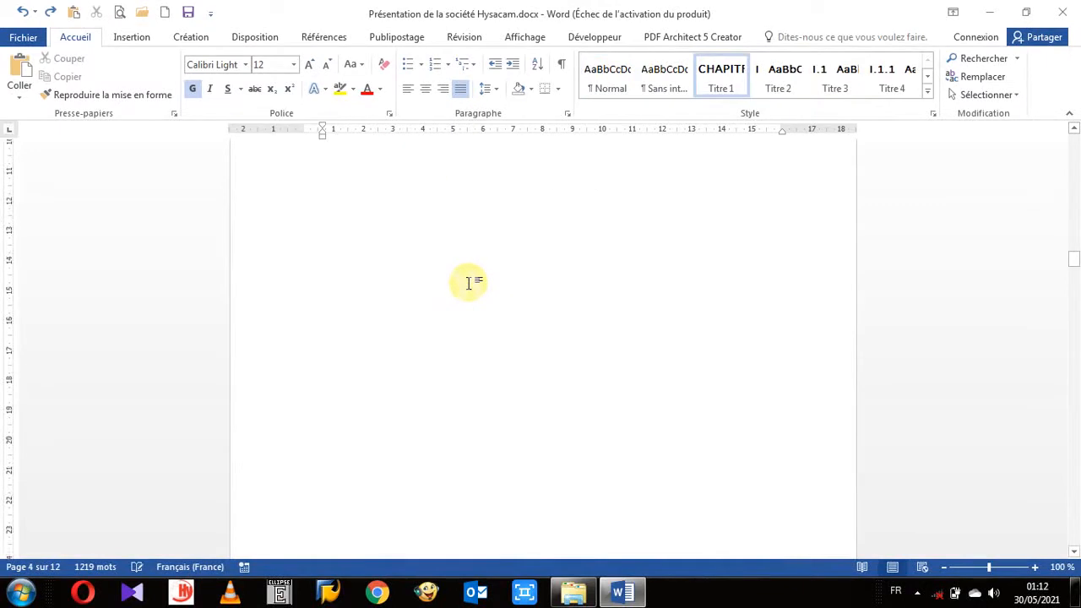
scroll(469, 282, down, 7)
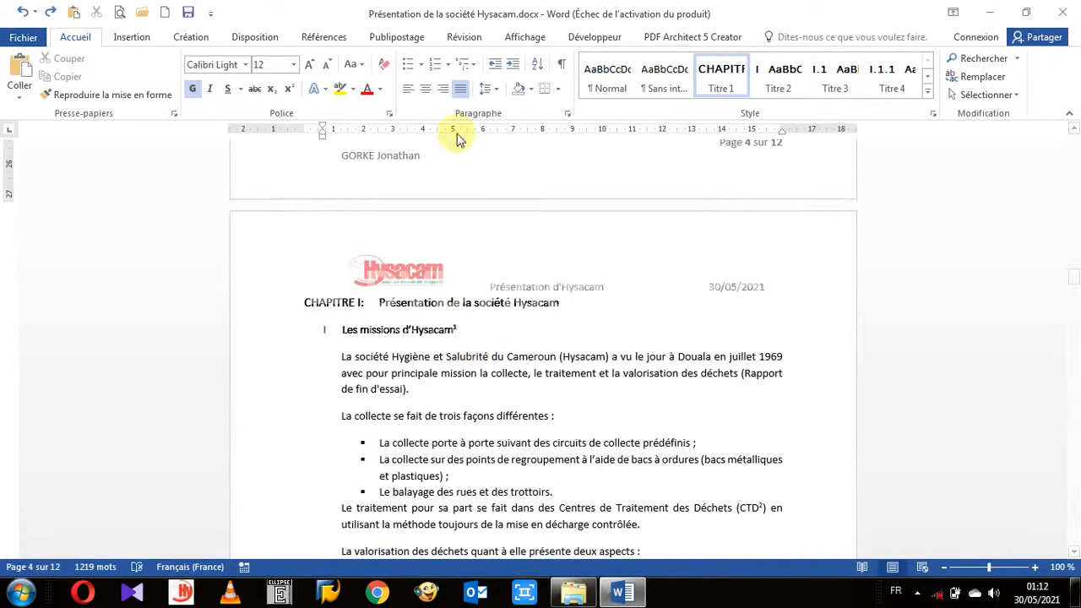
mouse_move(456, 345)
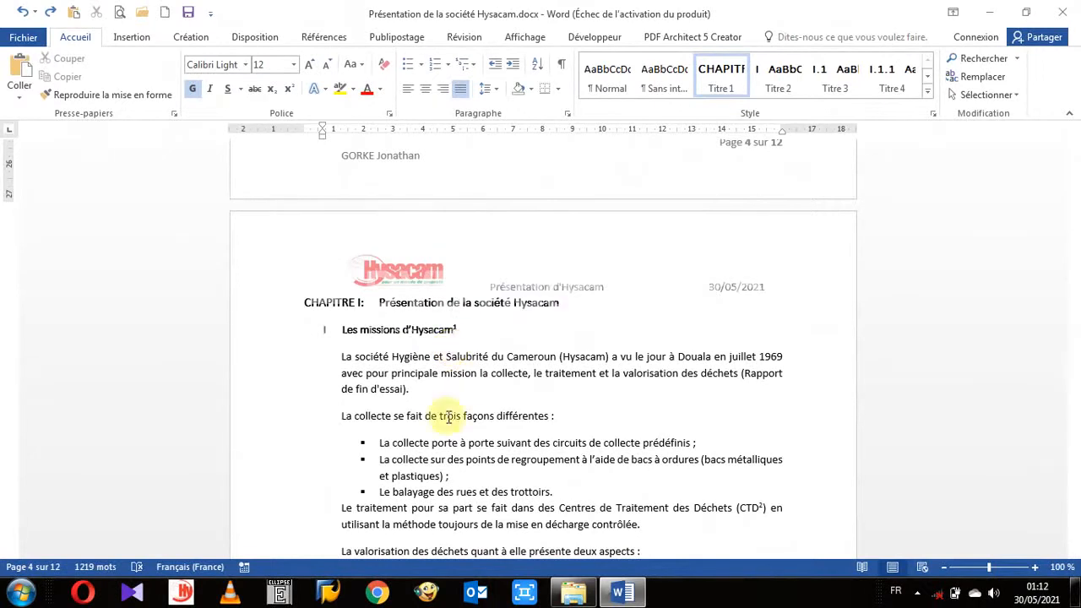
scroll(440, 407, up, 10)
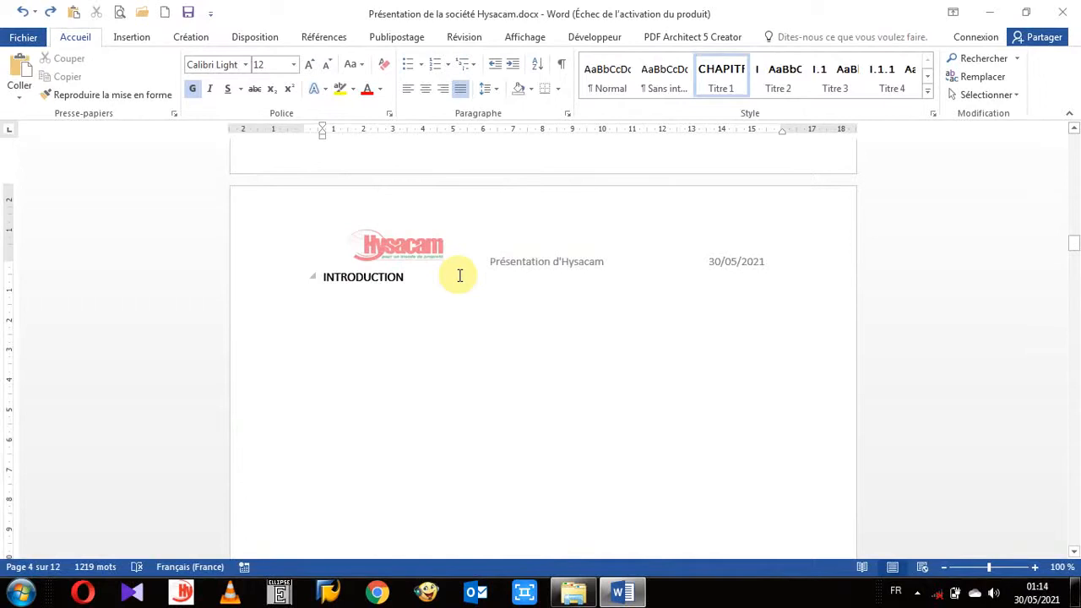
scroll(444, 383, down, 10)
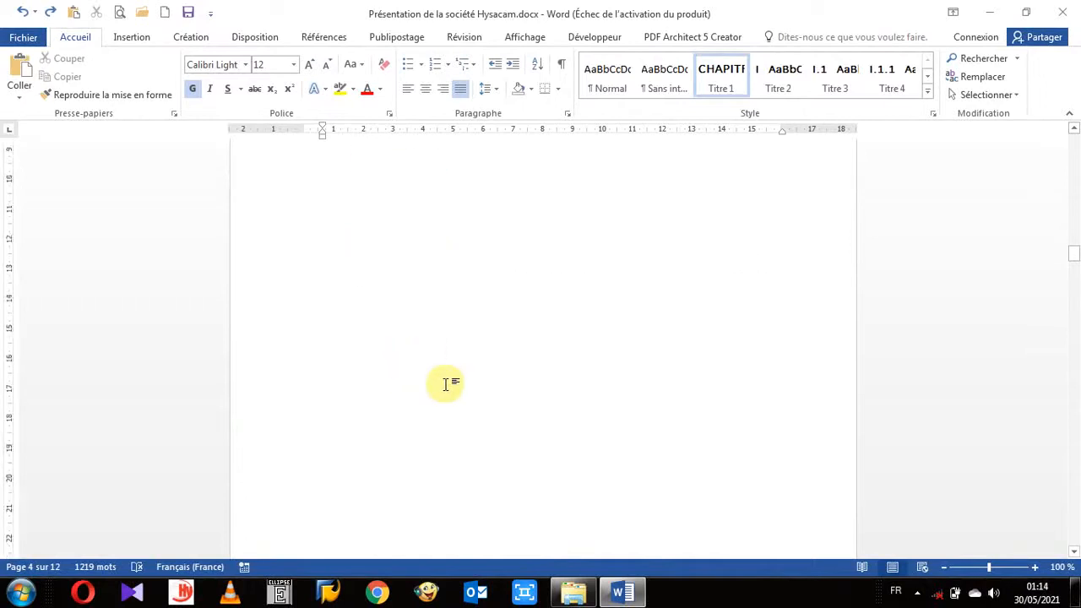
scroll(444, 384, down, 4)
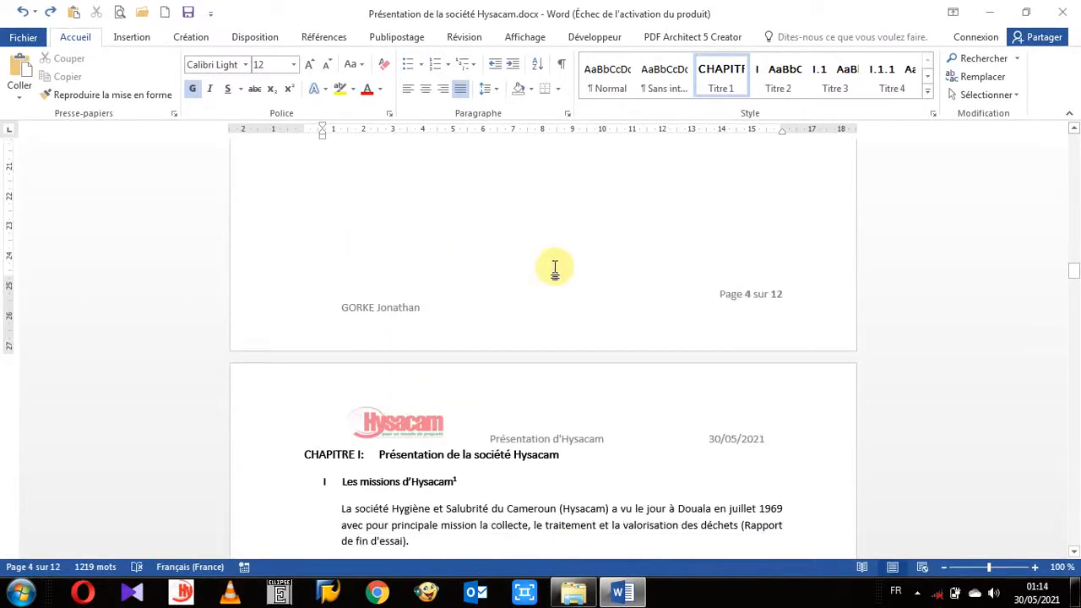
scroll(557, 384, up, 9)
scroll(557, 384, up, 6)
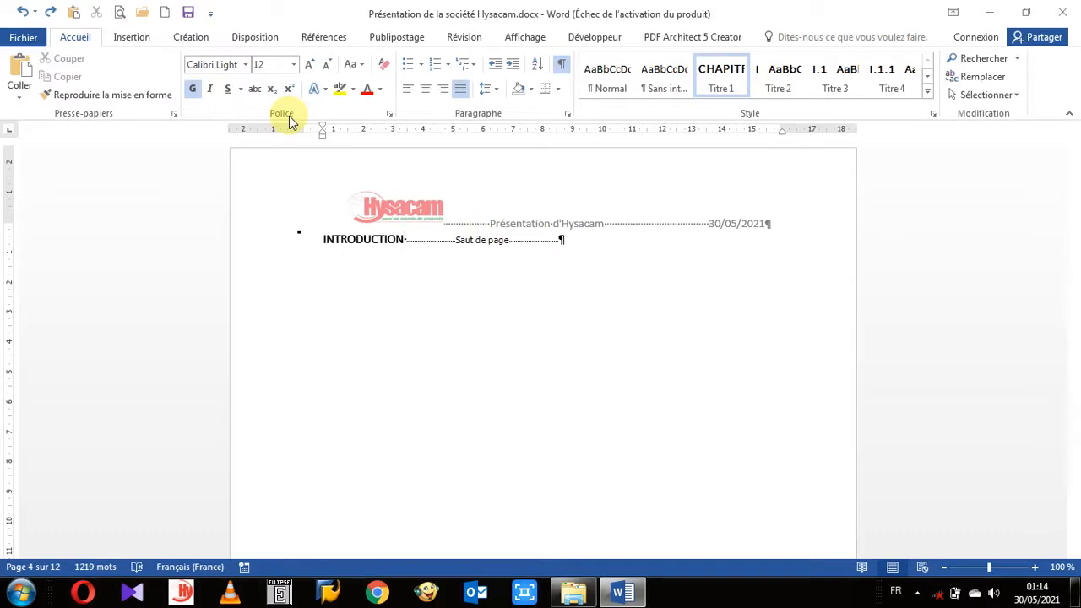
Insert a Page suivante section break after INTRODUCTION from Disposition > Sauts de pages.
scroll(288, 120, down, 1)
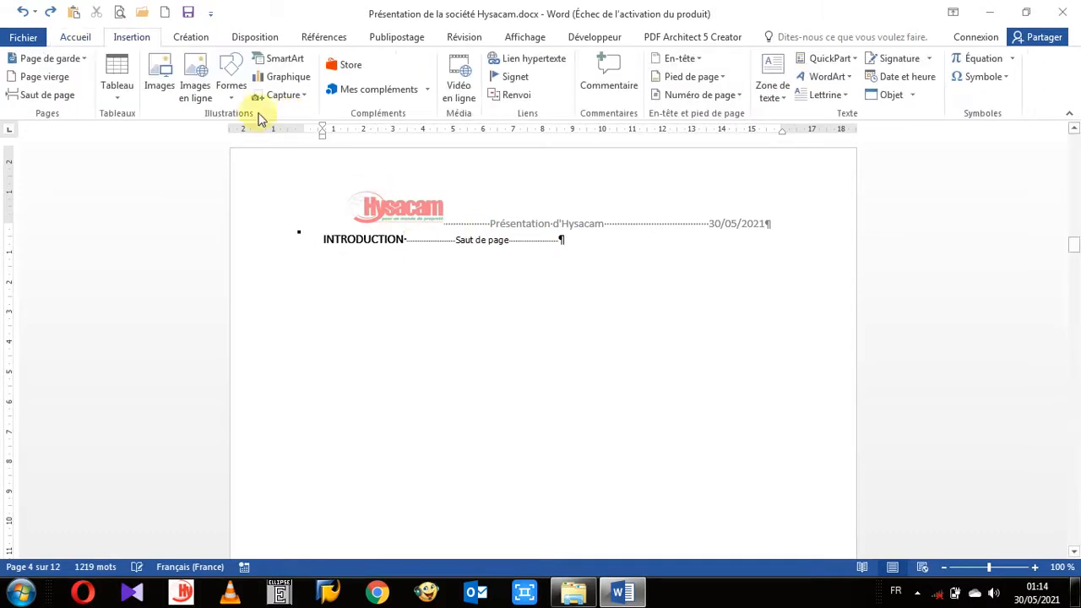
click(250, 40)
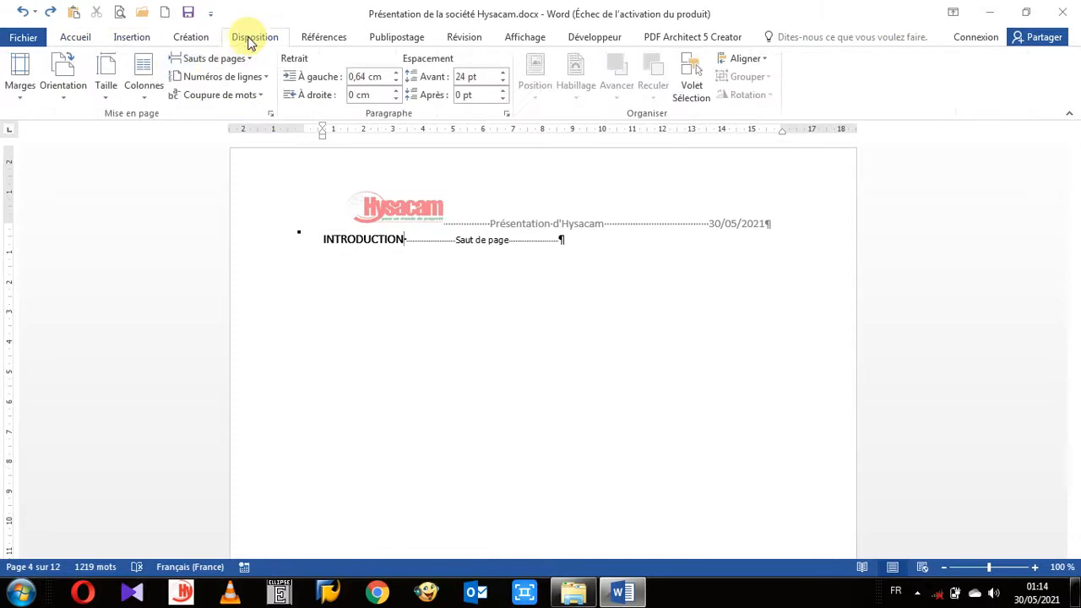
click(250, 62)
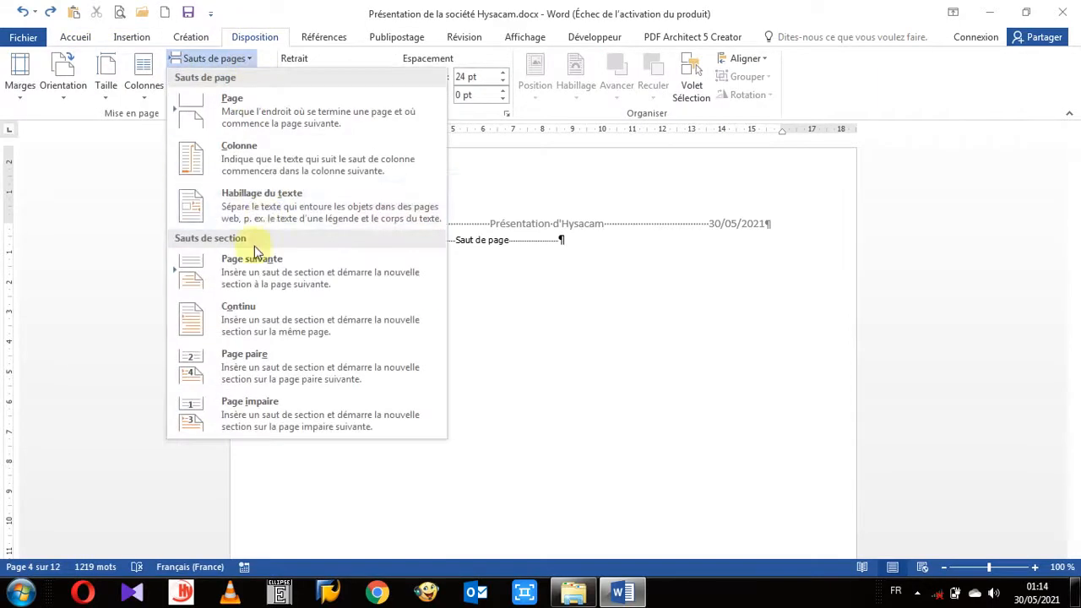
click(255, 273)
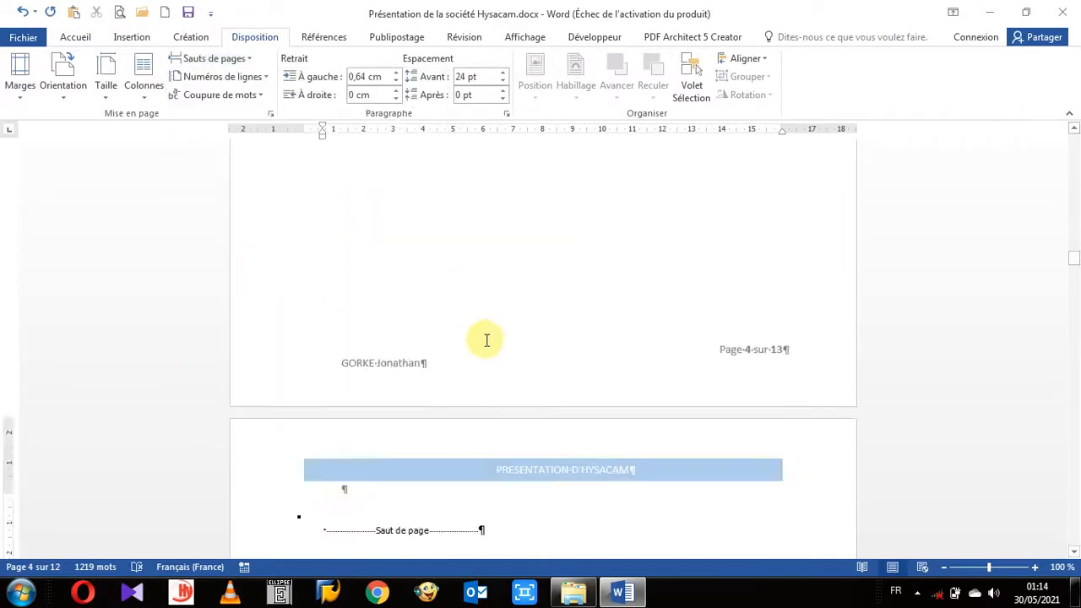
scroll(484, 339, up, 4)
scroll(478, 334, up, 3)
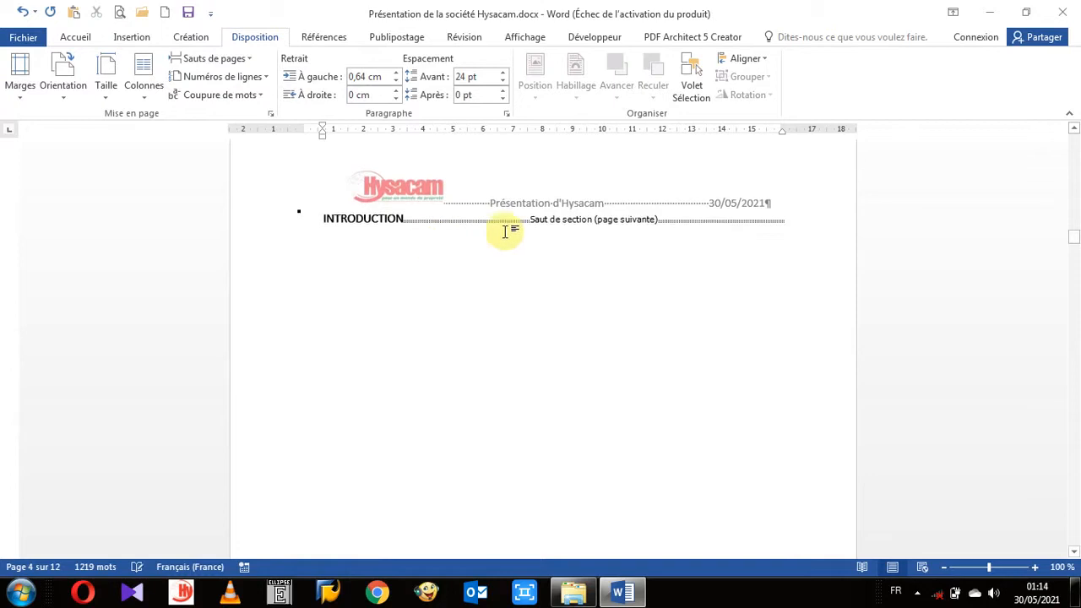
scroll(439, 320, down, 4)
scroll(431, 322, down, 8)
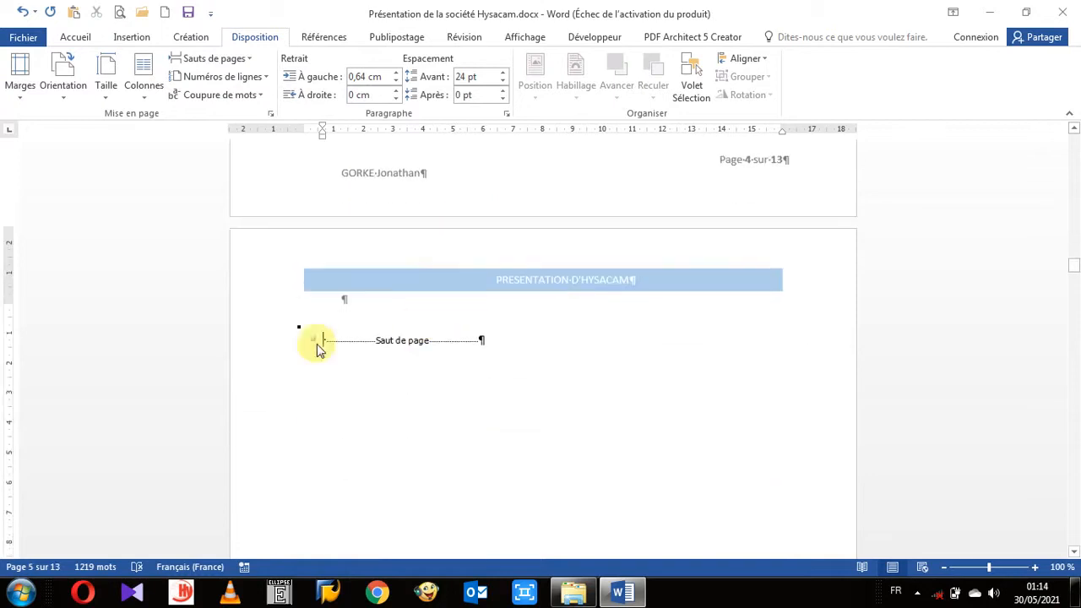
Delete the stray page break above Chapter I, bringing the report back to 12 pages.
click(261, 336)
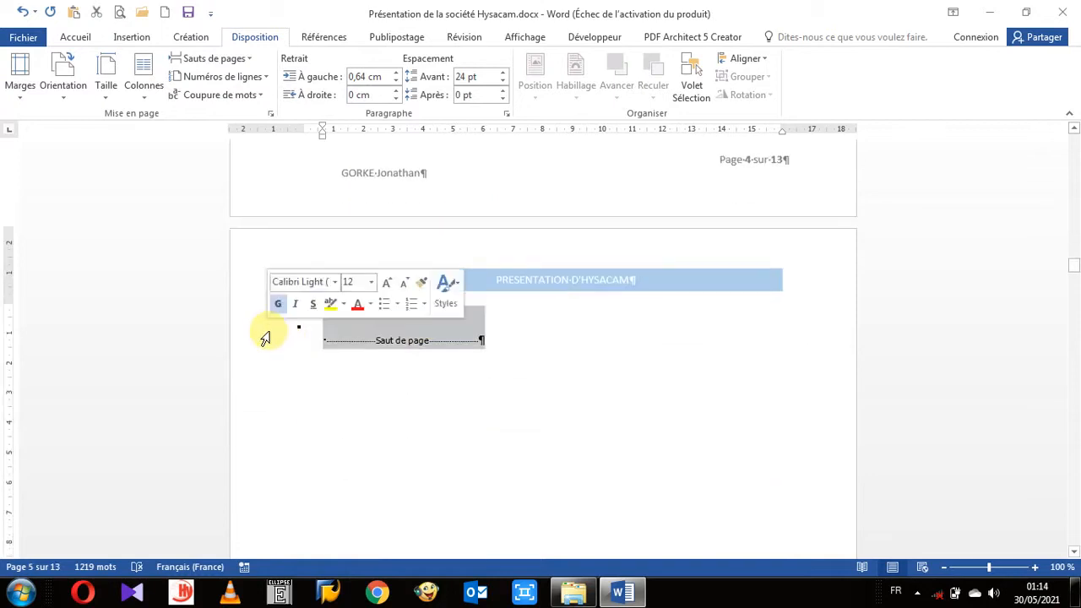
key(Delete)
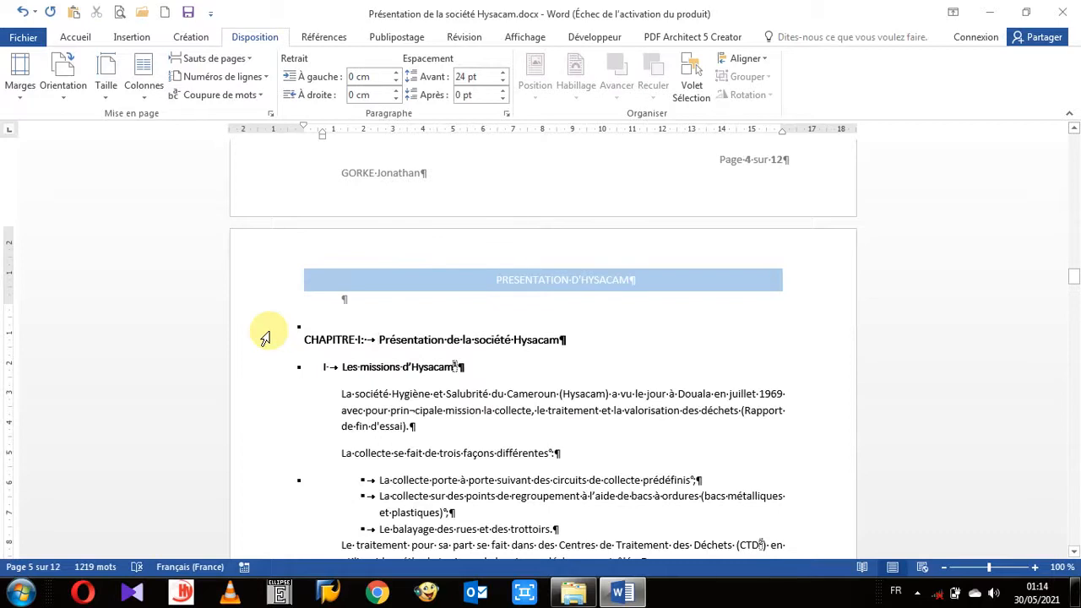
double_click(415, 265)
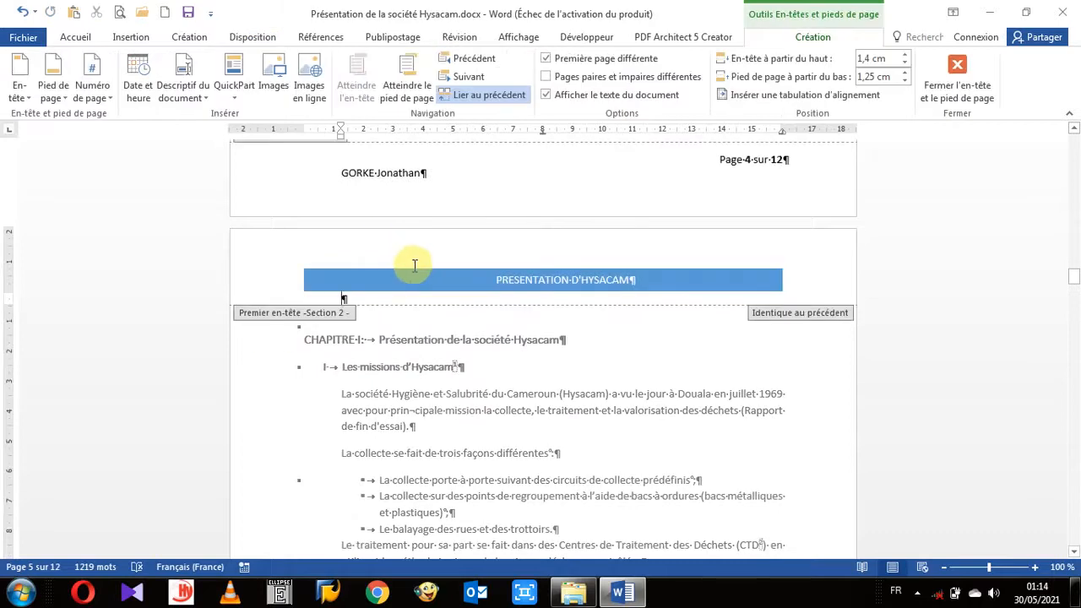
double_click(503, 410)
scroll(455, 376, up, 2)
scroll(460, 371, down, 2)
scroll(483, 366, up, 3)
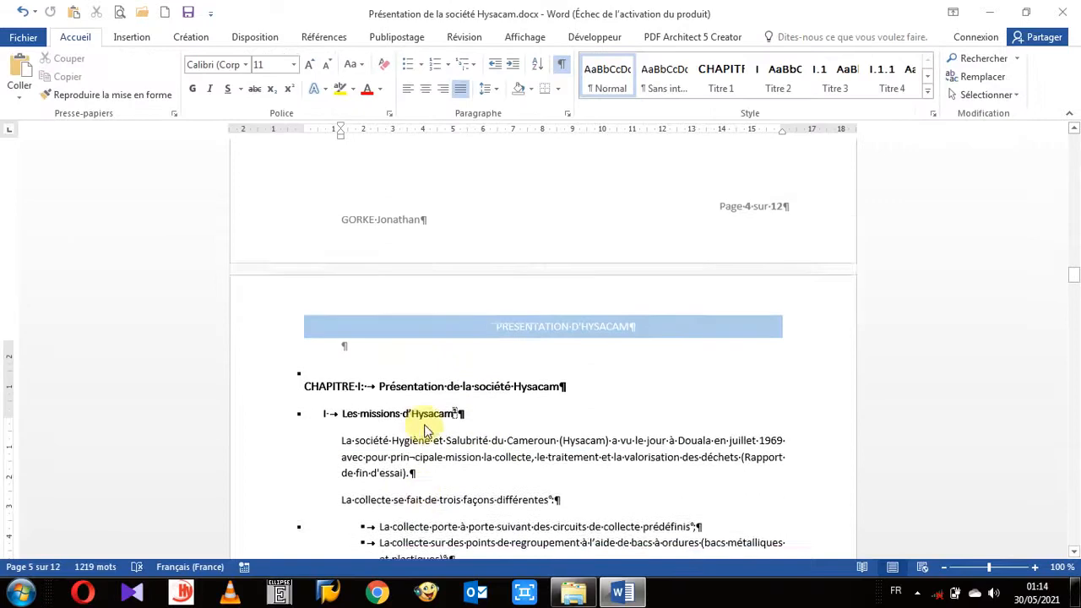
scroll(463, 465, up, 4)
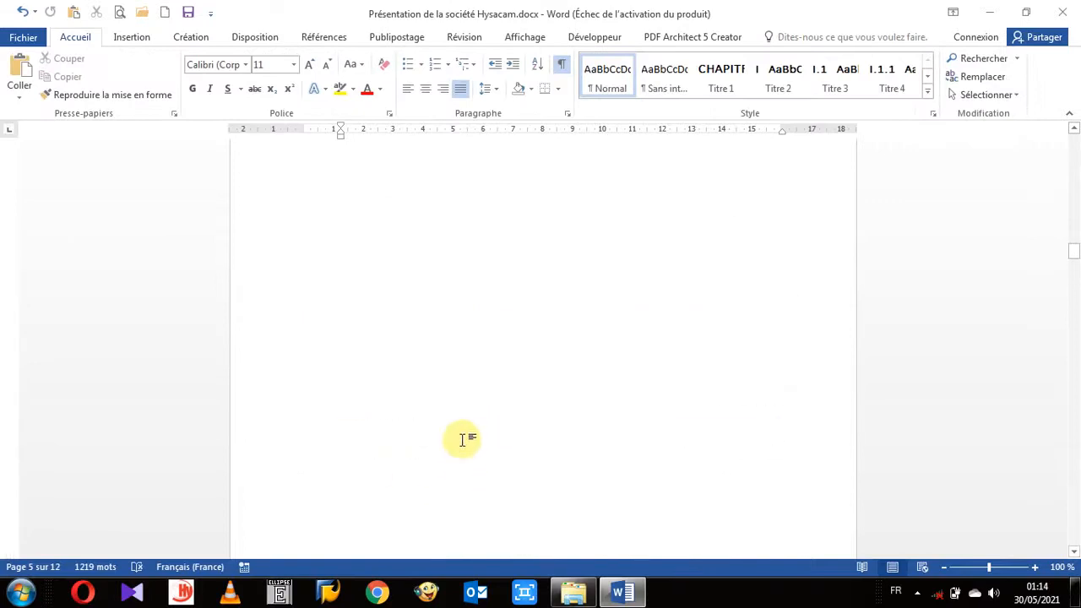
scroll(463, 437, down, 4)
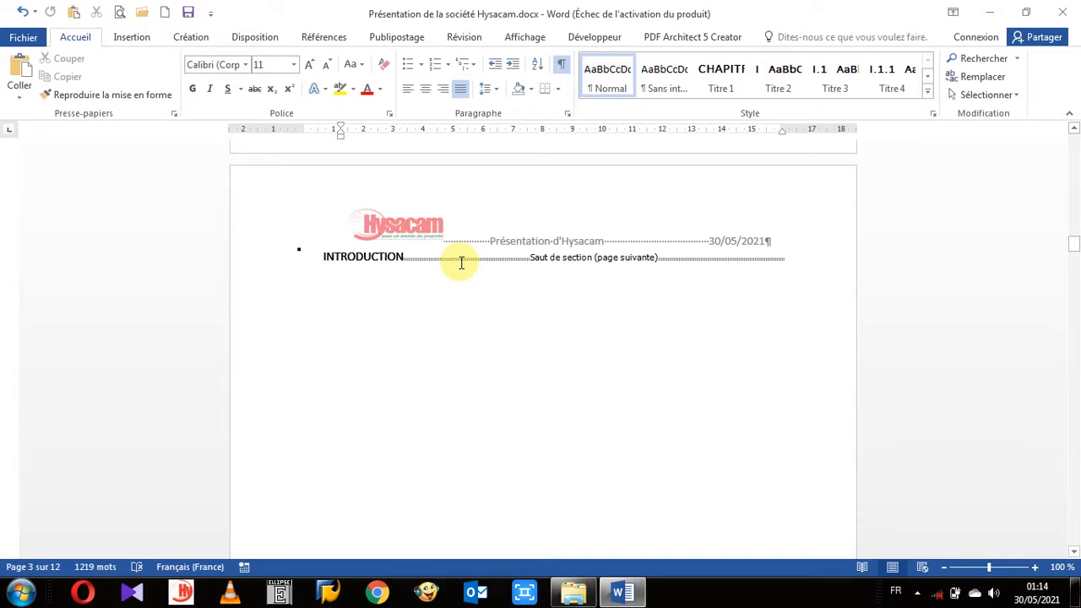
Add an empty line after the INTRODUCTION heading and review the following pages.
click(408, 259)
key(Return)
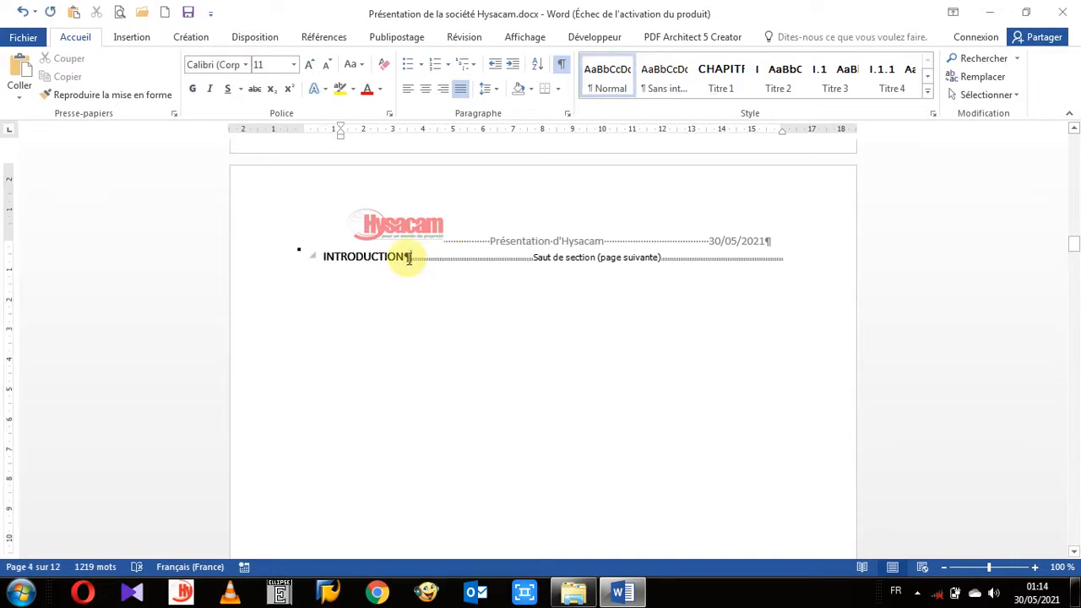
key(Return)
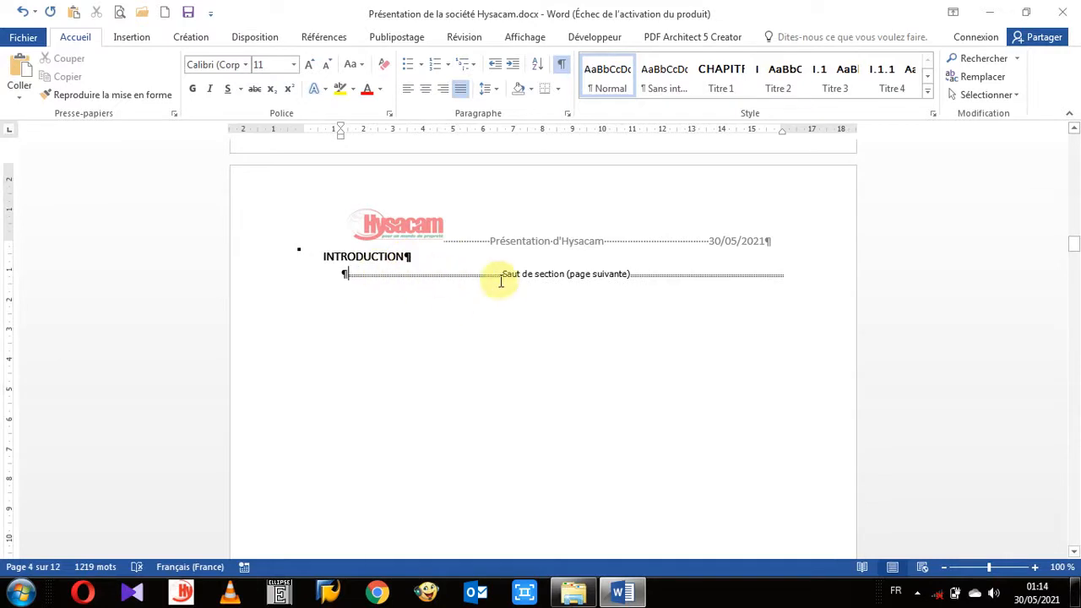
scroll(566, 284, down, 2)
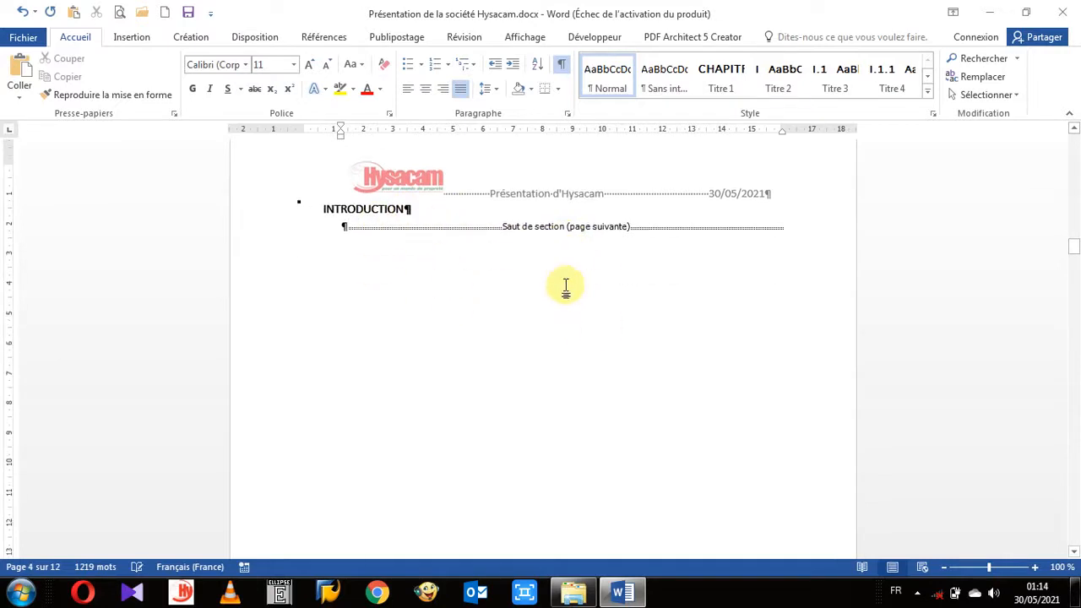
scroll(446, 278, down, 8)
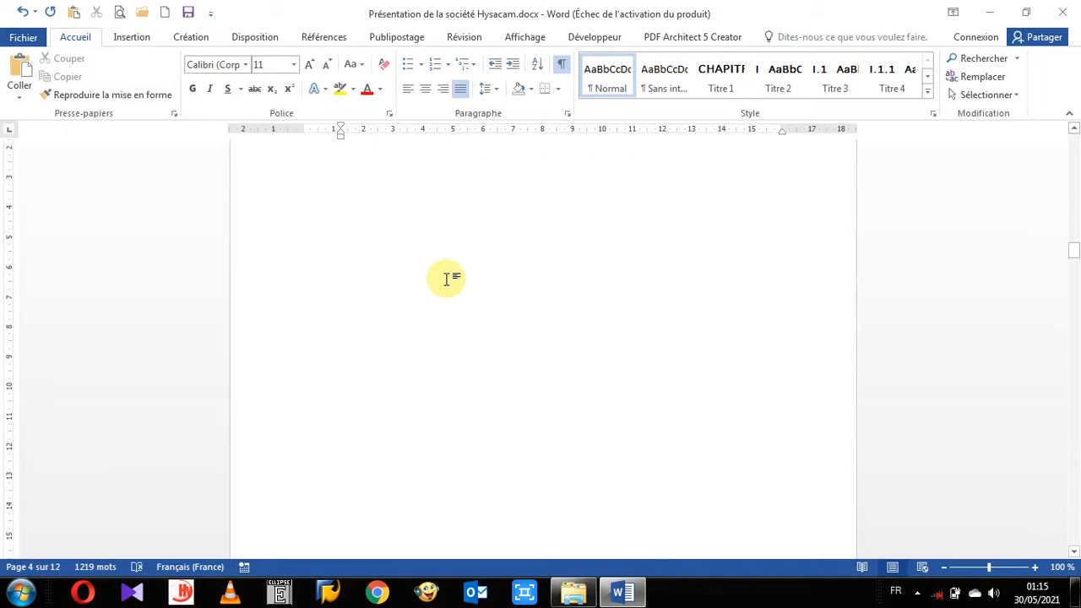
scroll(434, 347, down, 7)
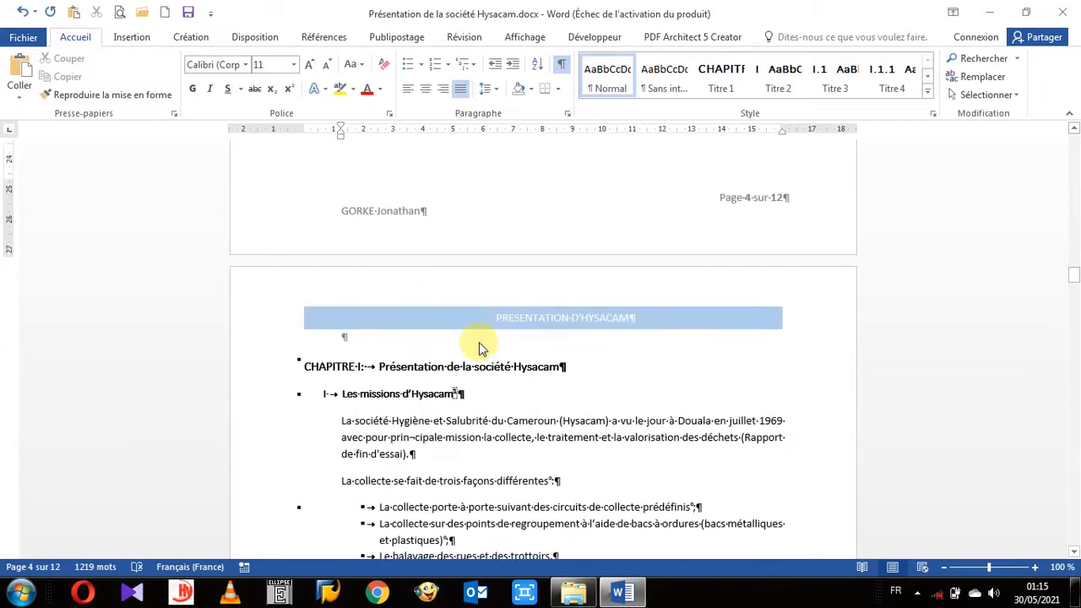
scroll(477, 342, up, 3)
scroll(477, 341, up, 16)
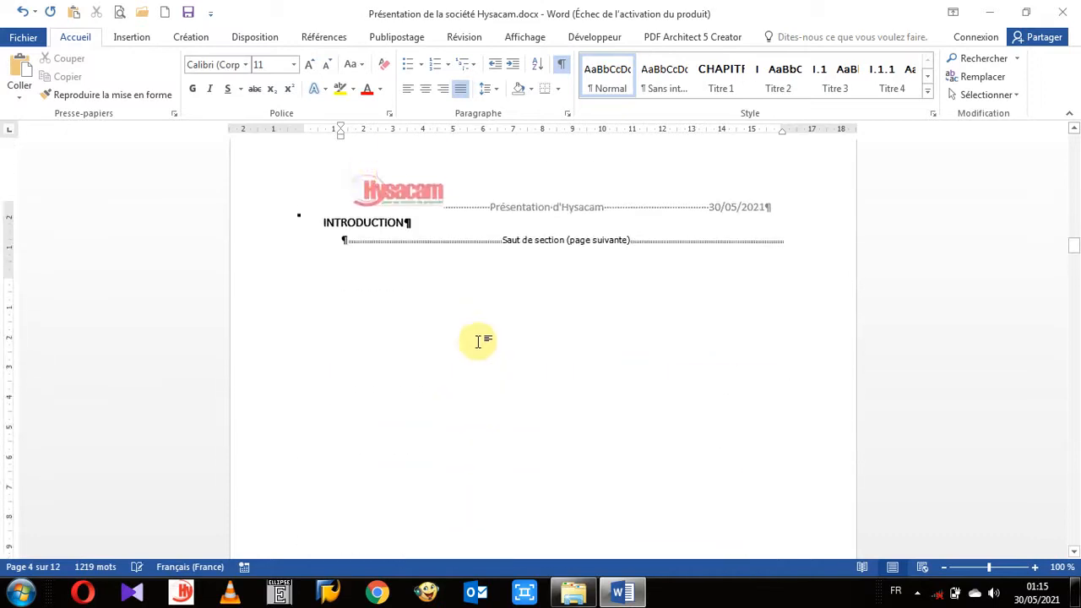
scroll(520, 300, down, 18)
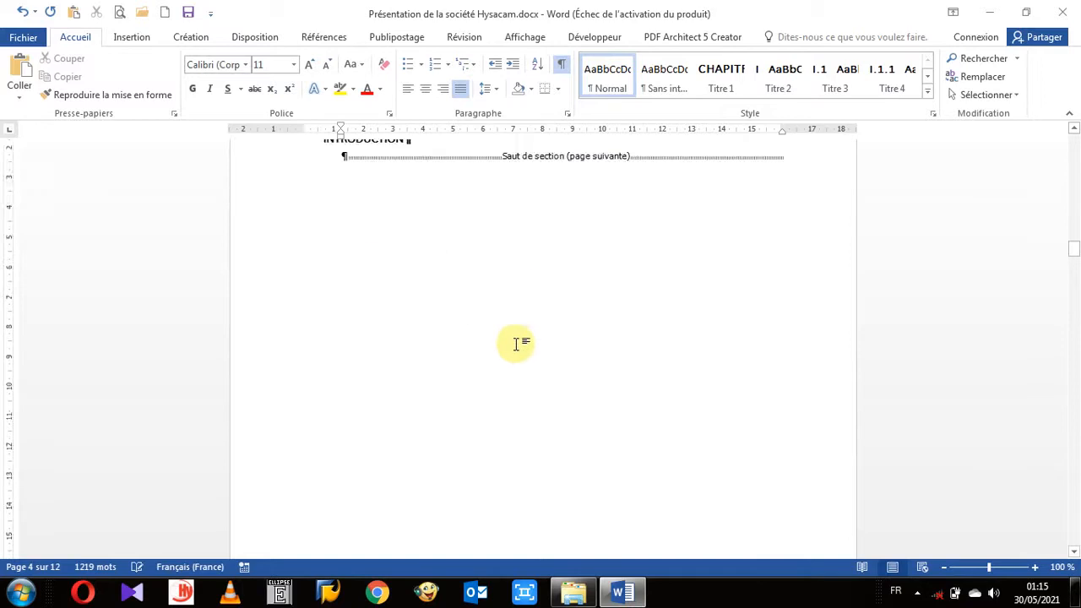
scroll(498, 416, down, 3)
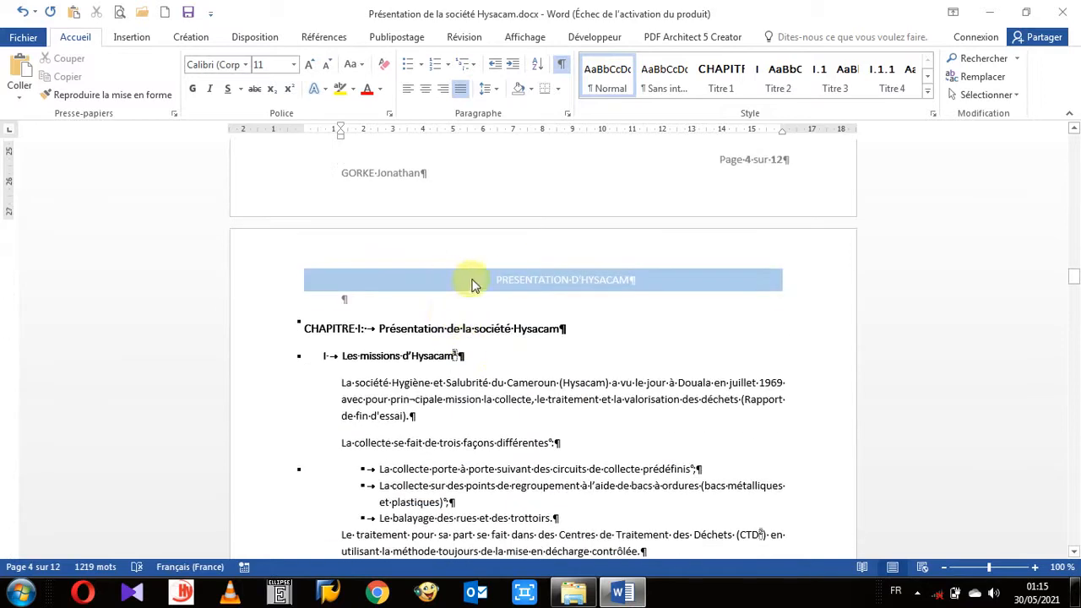
scroll(448, 314, down, 20)
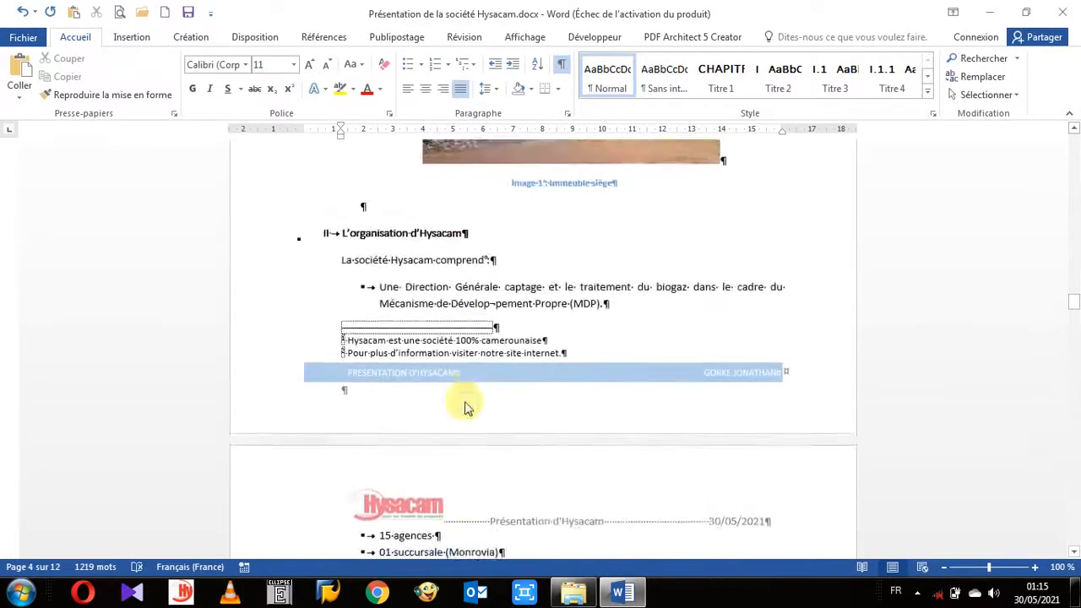
scroll(465, 401, up, 11)
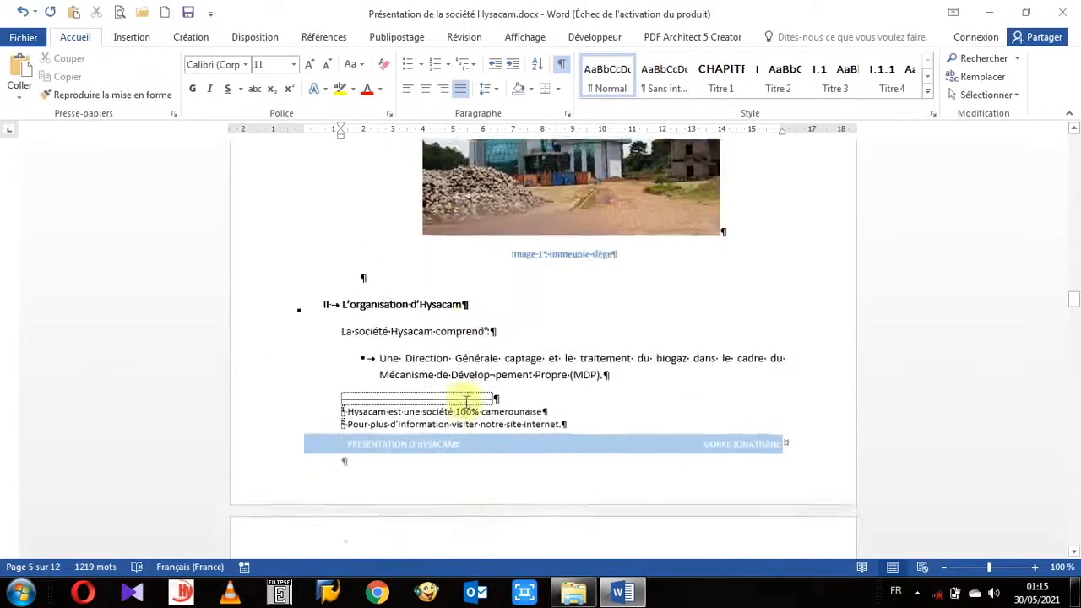
scroll(465, 401, up, 6)
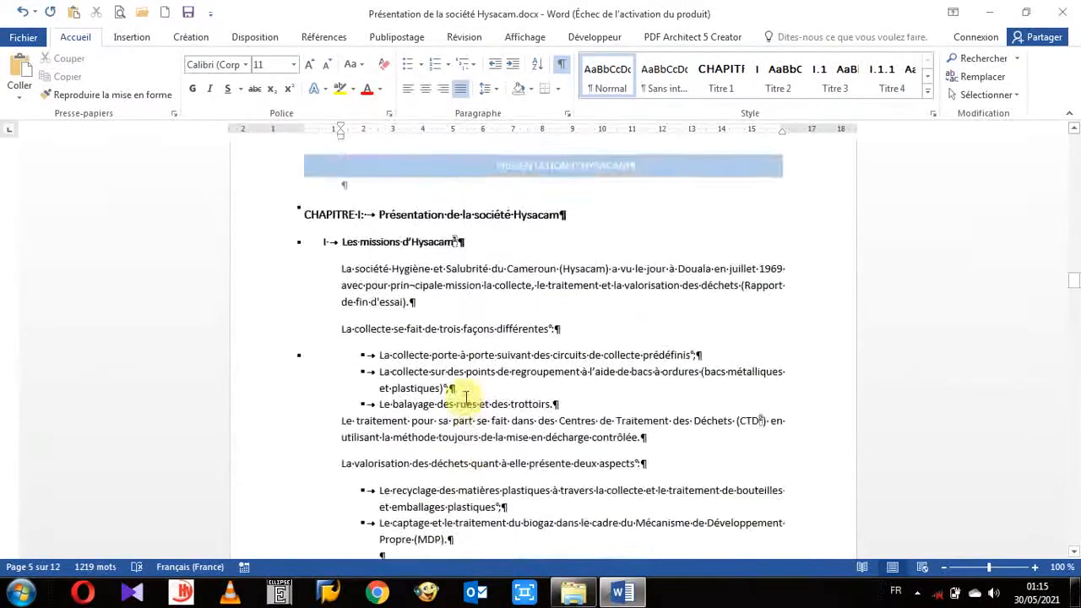
scroll(465, 397, down, 13)
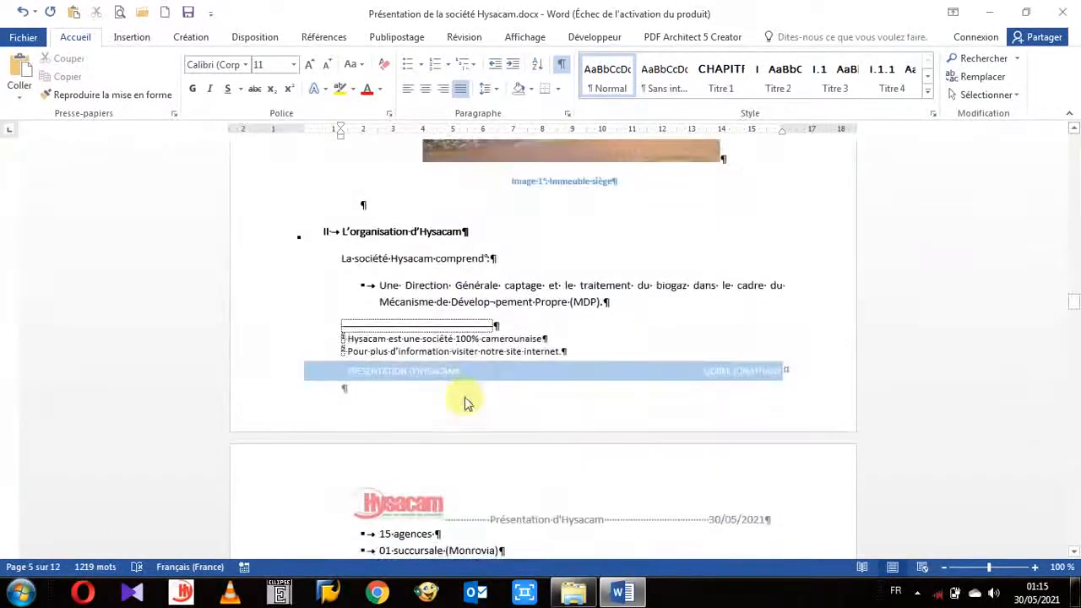
Open the page 5 footer for editing and inspect the chapter pages' headers and footers.
double_click(475, 371)
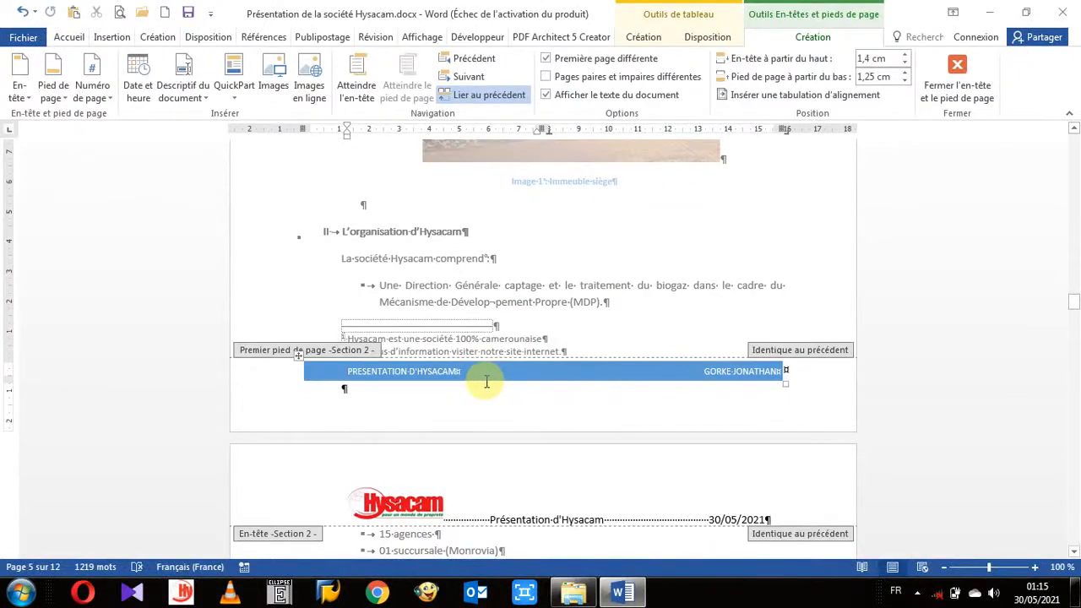
scroll(487, 382, up, 12)
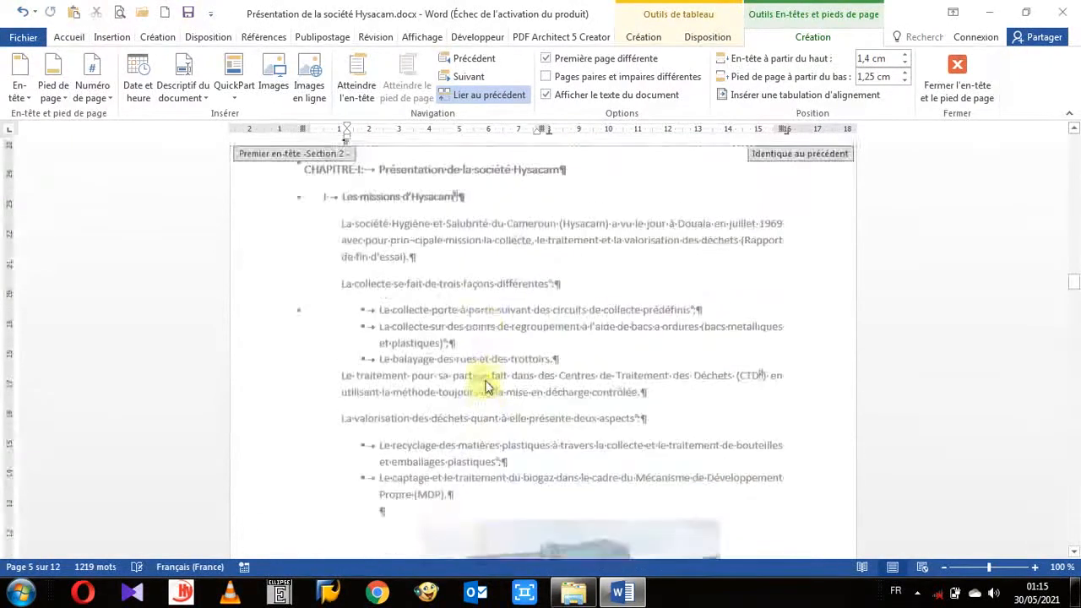
scroll(486, 387, up, 9)
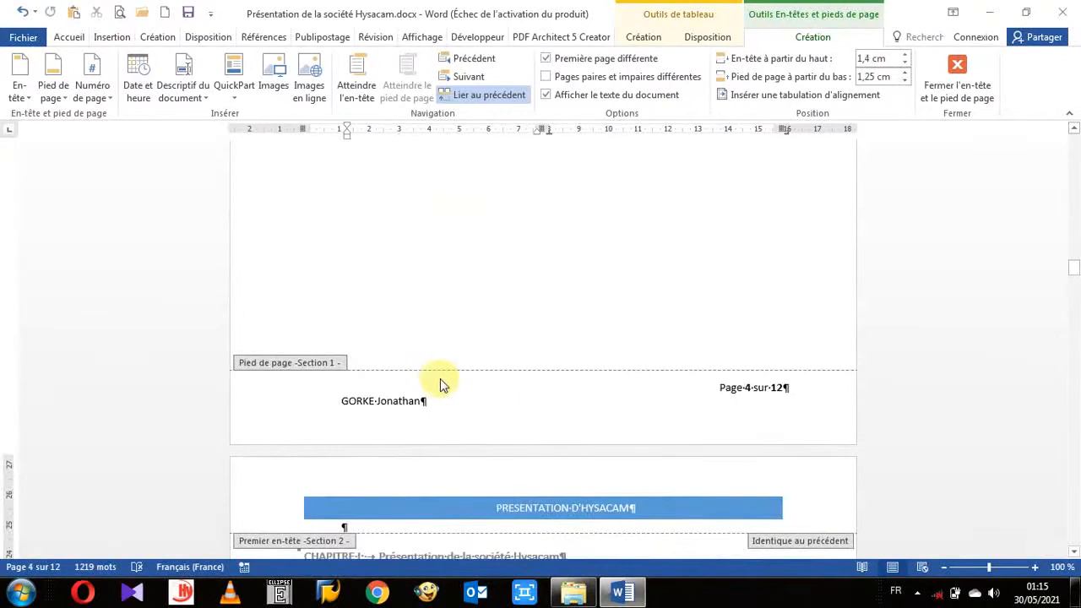
scroll(435, 388, up, 17)
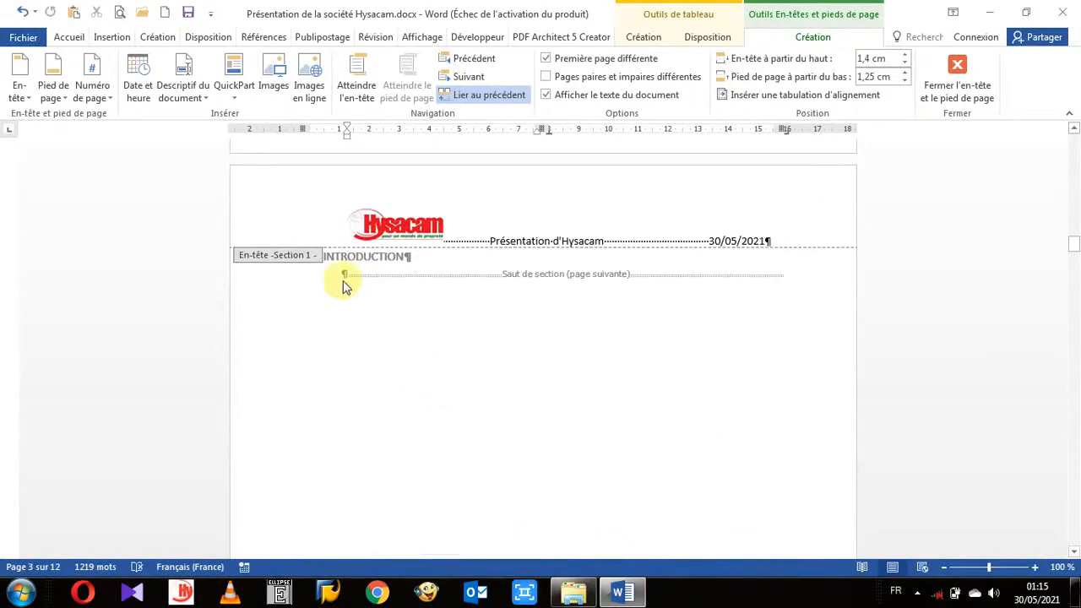
scroll(328, 267, up, 6)
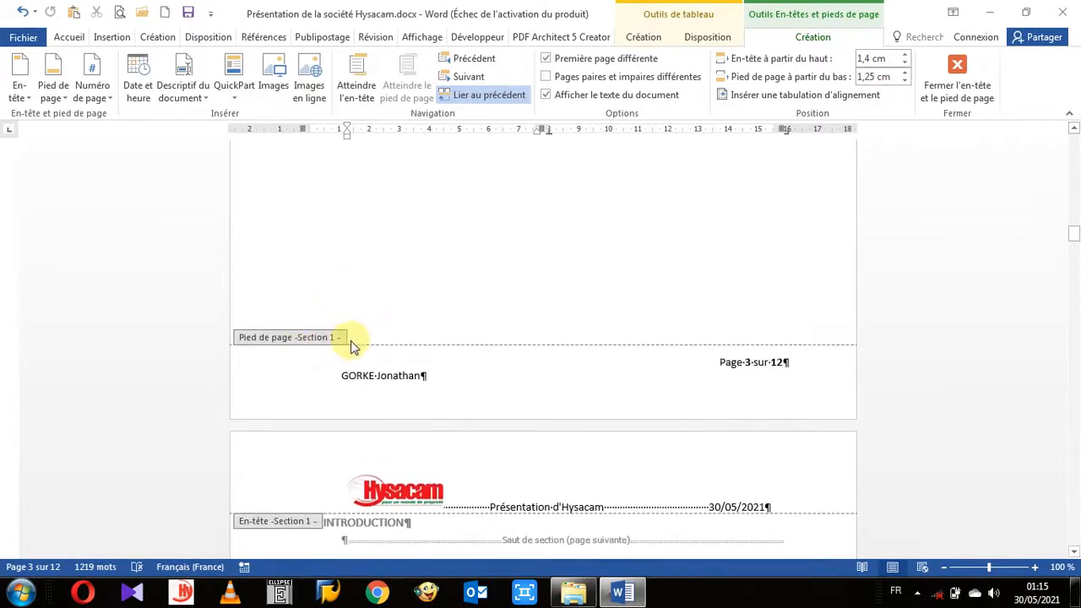
scroll(351, 341, down, 6)
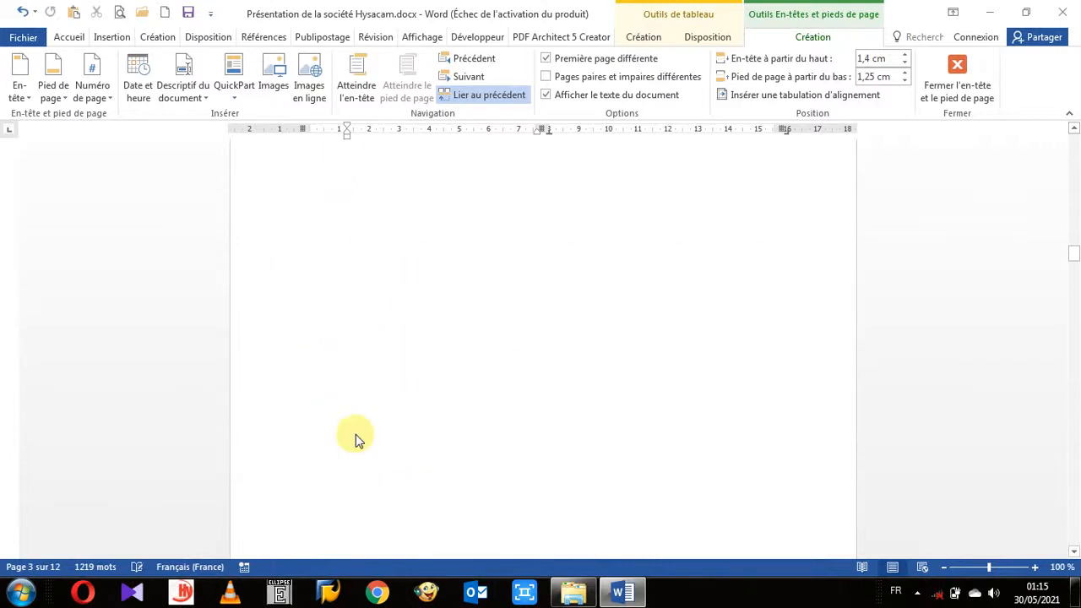
scroll(355, 439, up, 2)
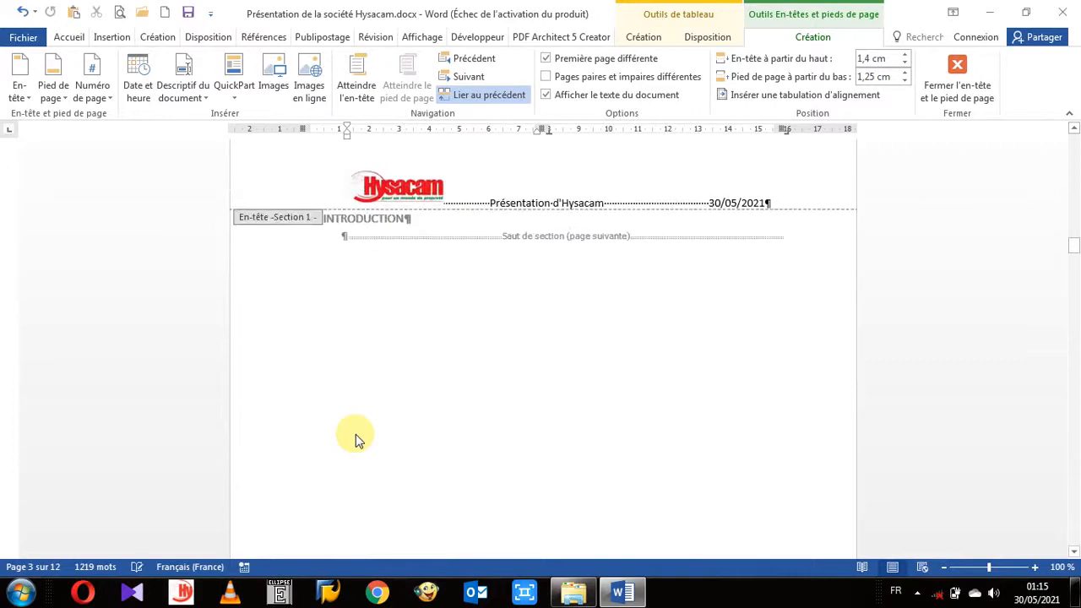
scroll(355, 439, down, 13)
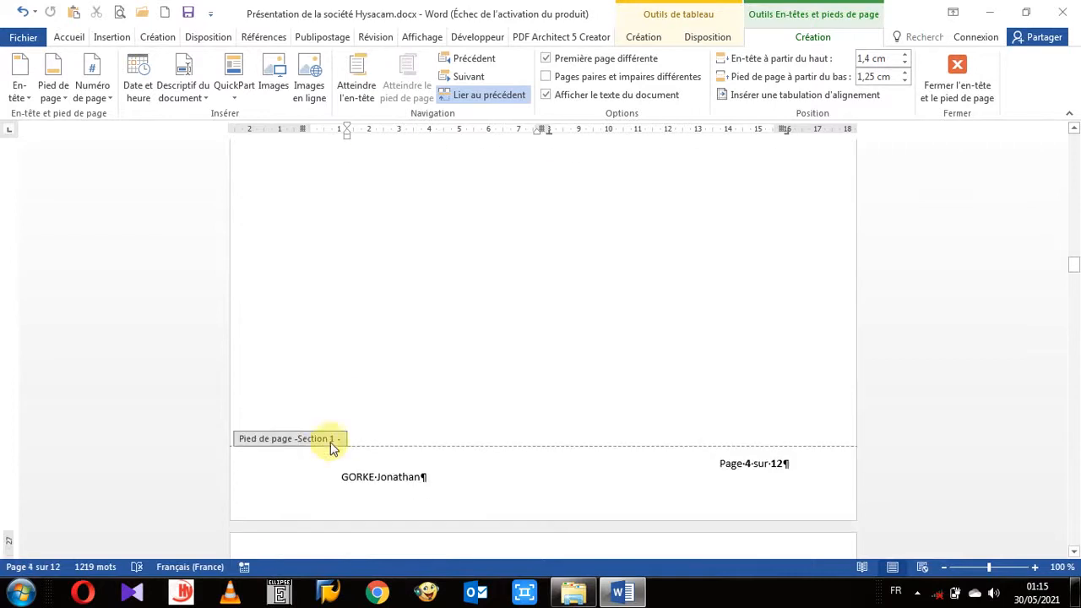
scroll(331, 454, down, 5)
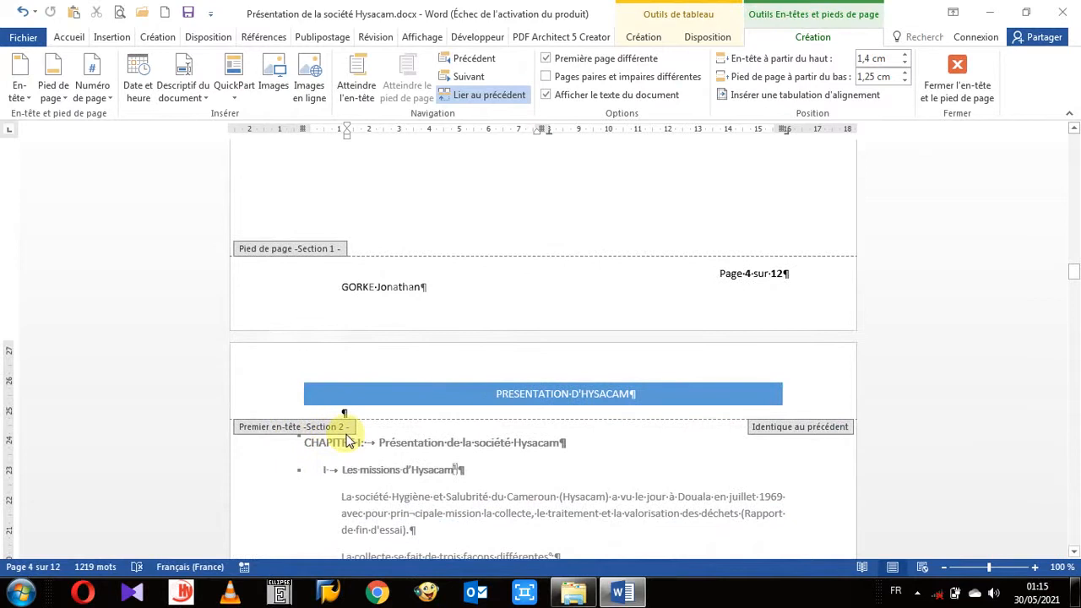
scroll(345, 435, down, 20)
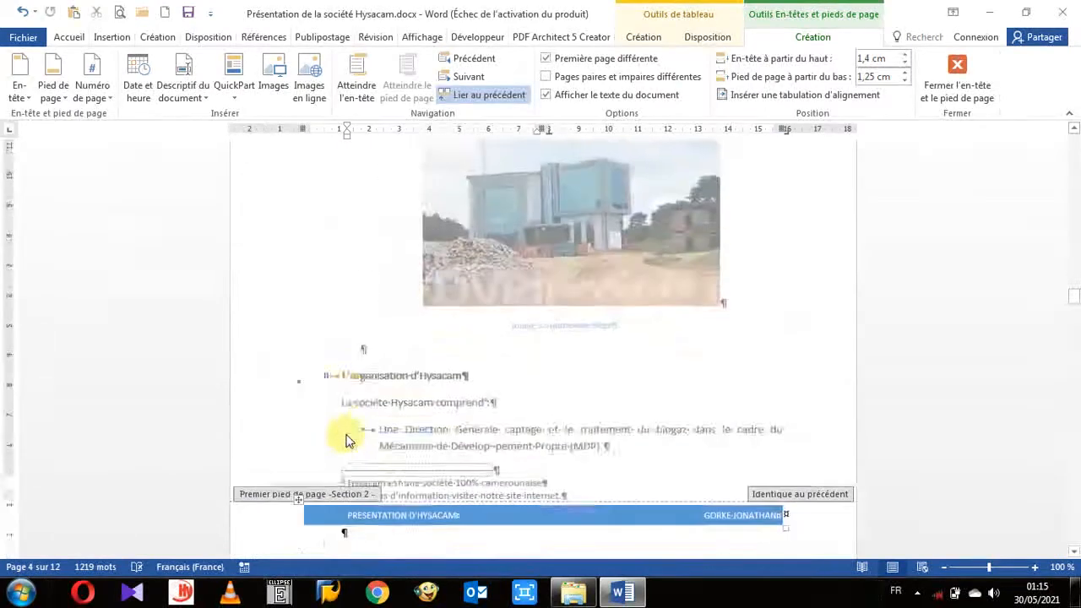
scroll(317, 468, down, 4)
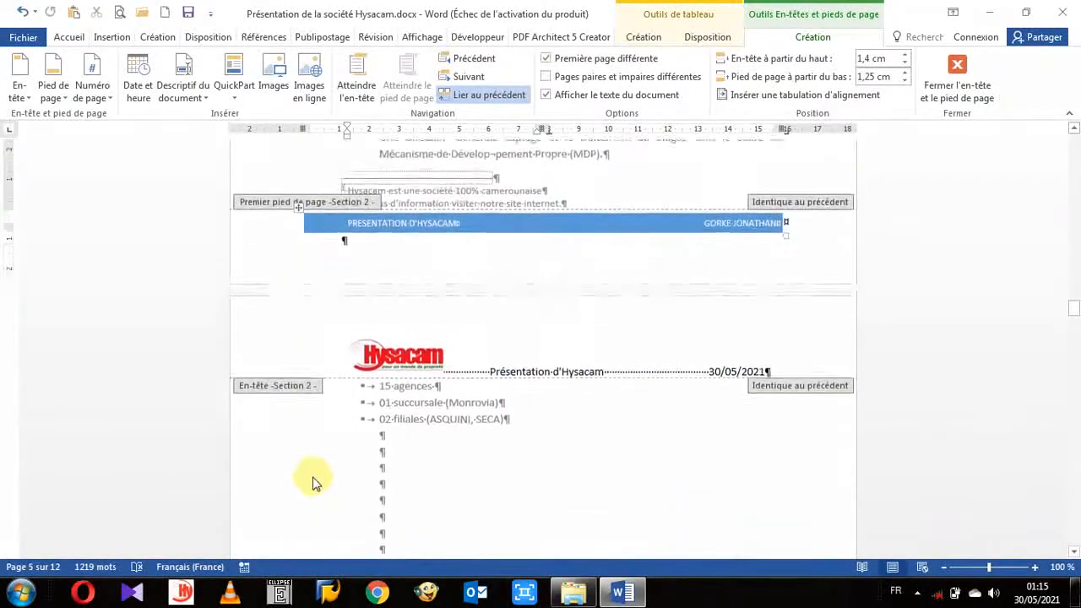
scroll(321, 457, down, 17)
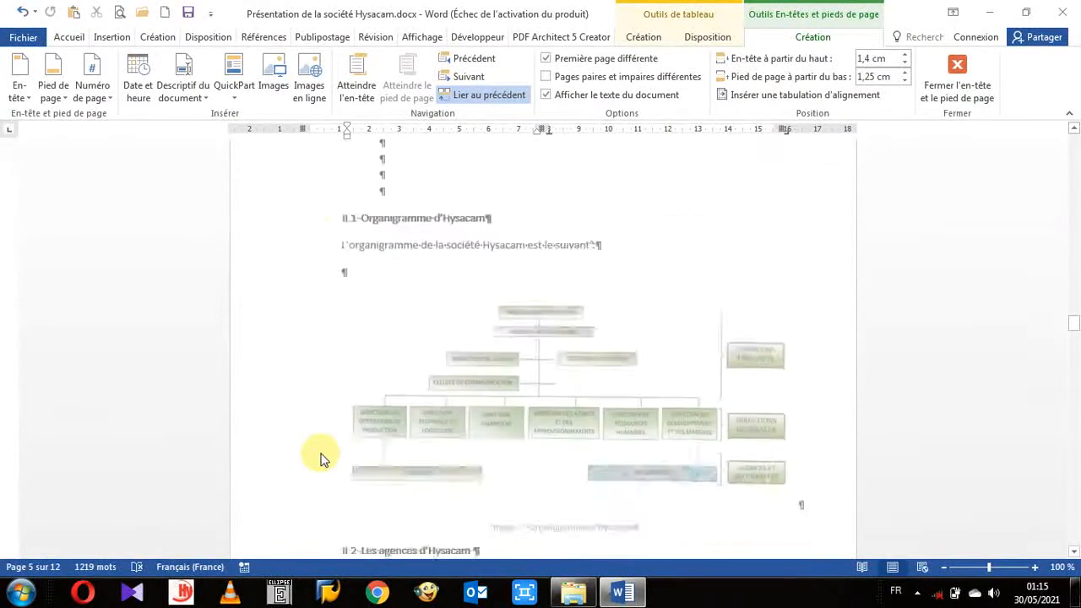
scroll(321, 456, down, 2)
scroll(337, 455, up, 13)
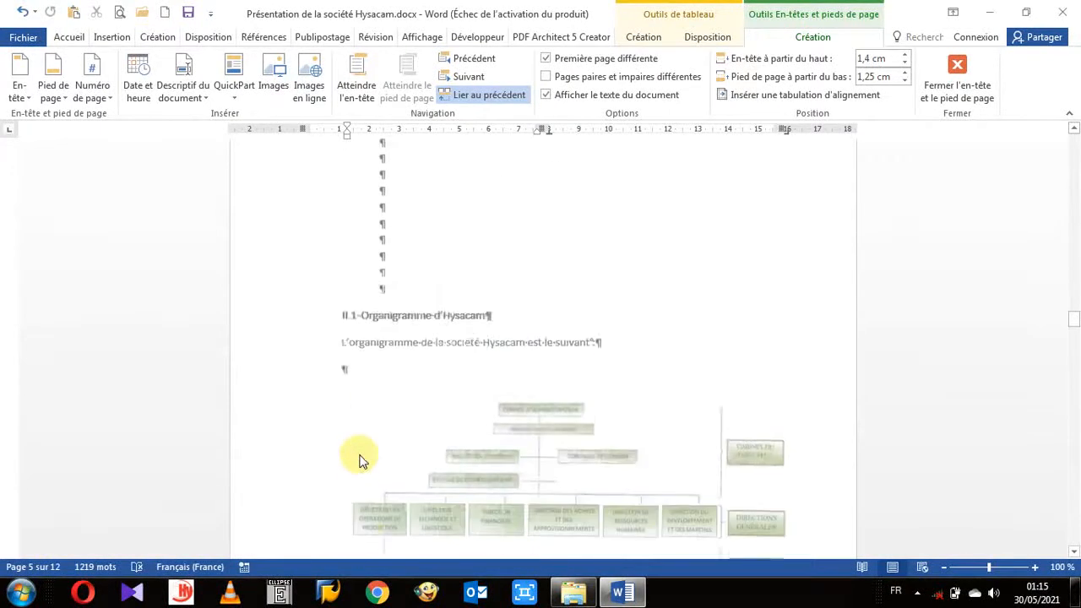
scroll(359, 460, up, 11)
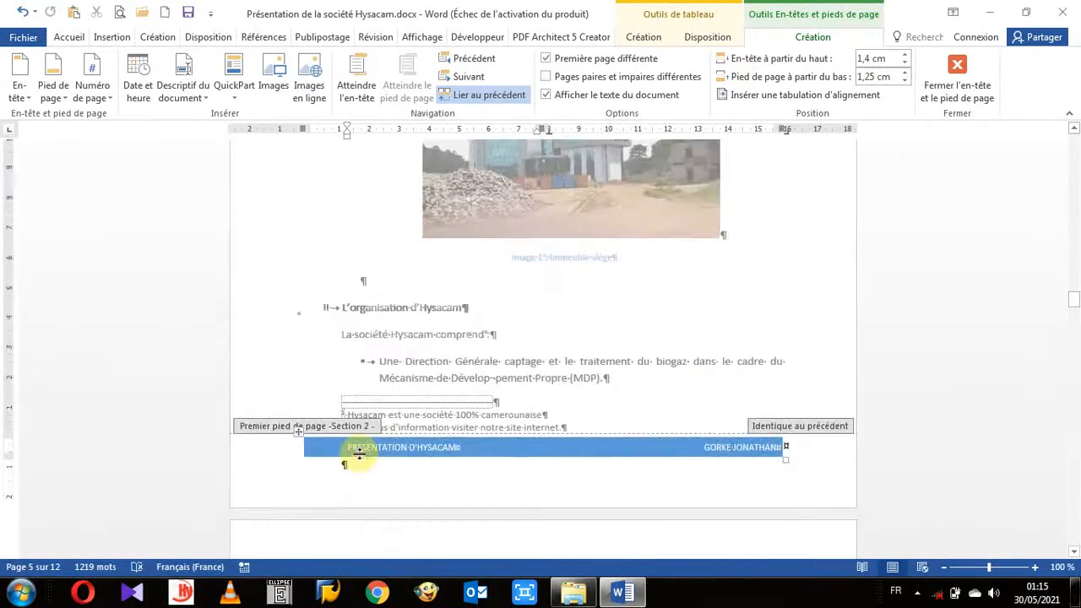
scroll(359, 461, up, 10)
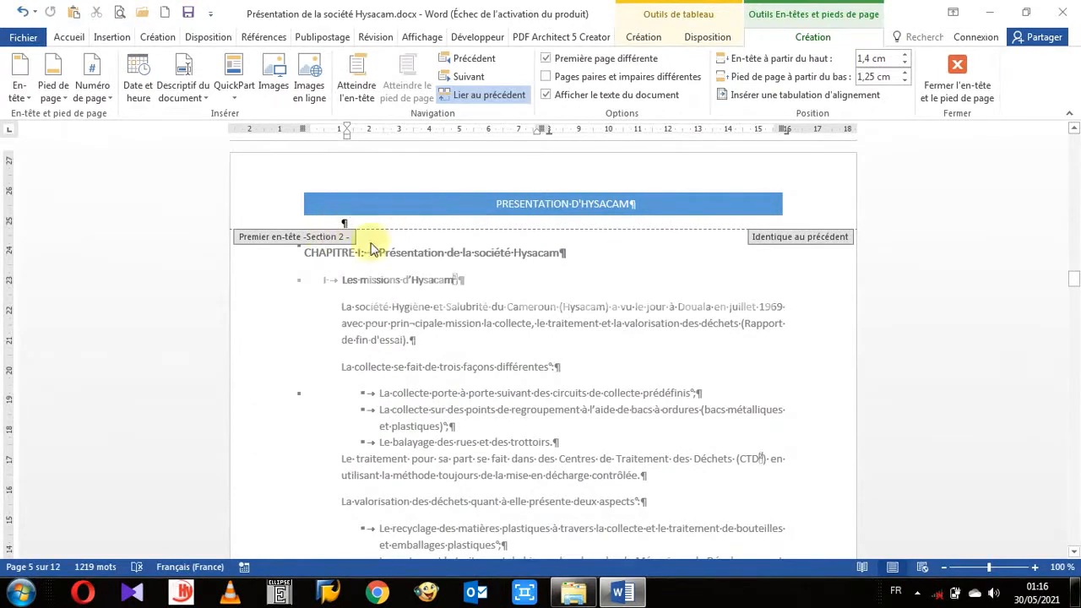
scroll(425, 272, up, 3)
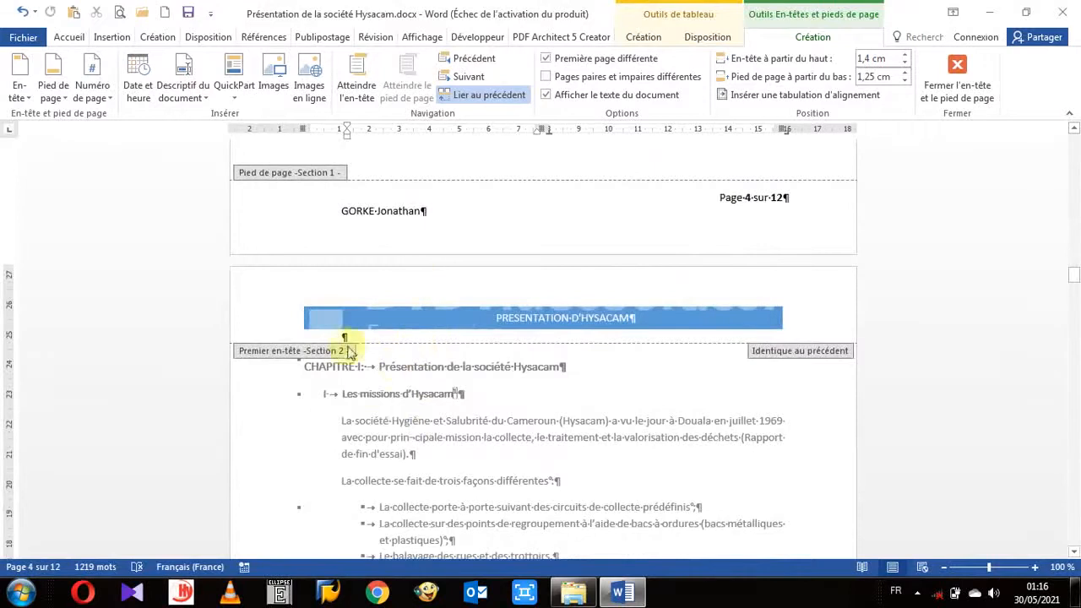
scroll(371, 394, down, 15)
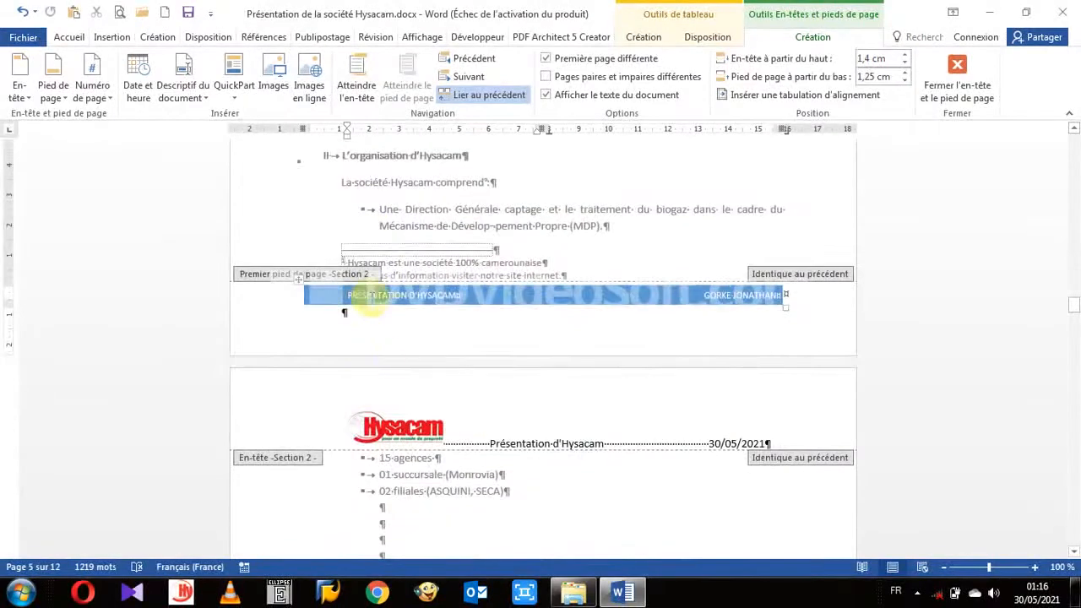
scroll(374, 386, down, 4)
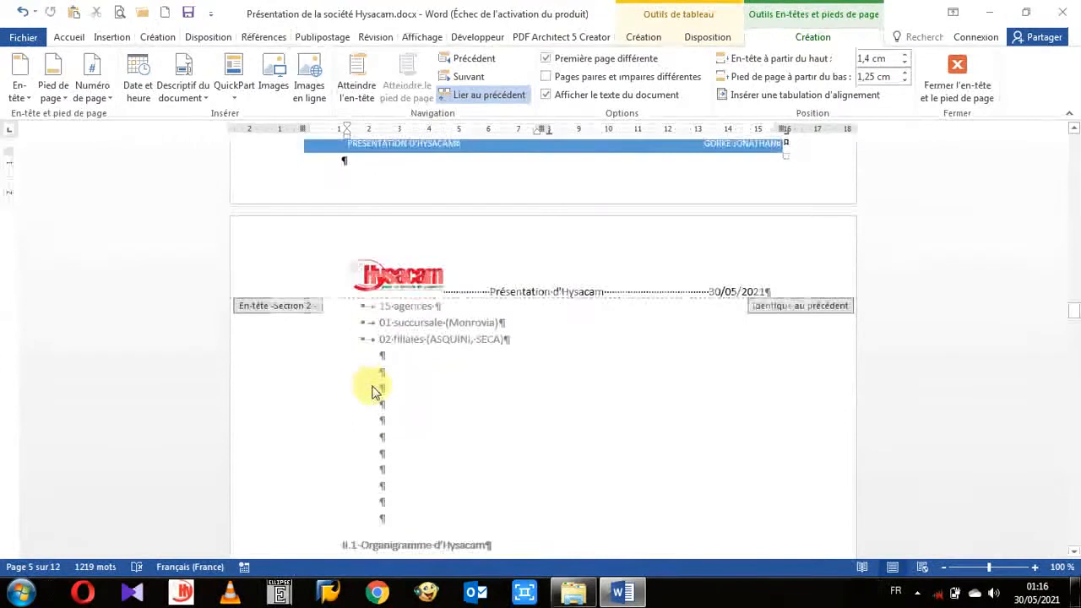
scroll(371, 390, down, 6)
scroll(374, 386, up, 9)
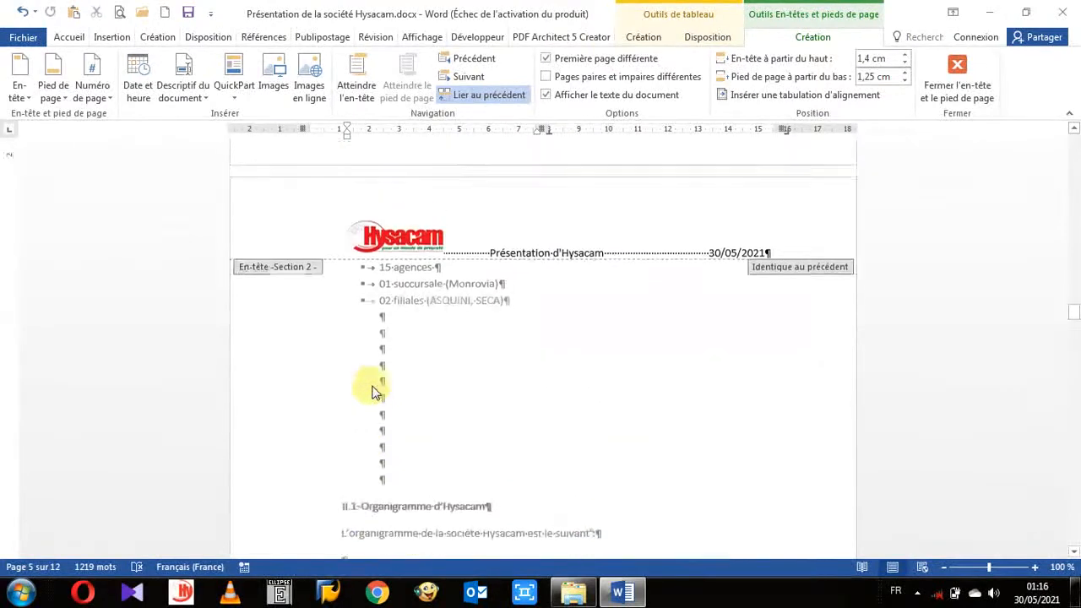
click(547, 60)
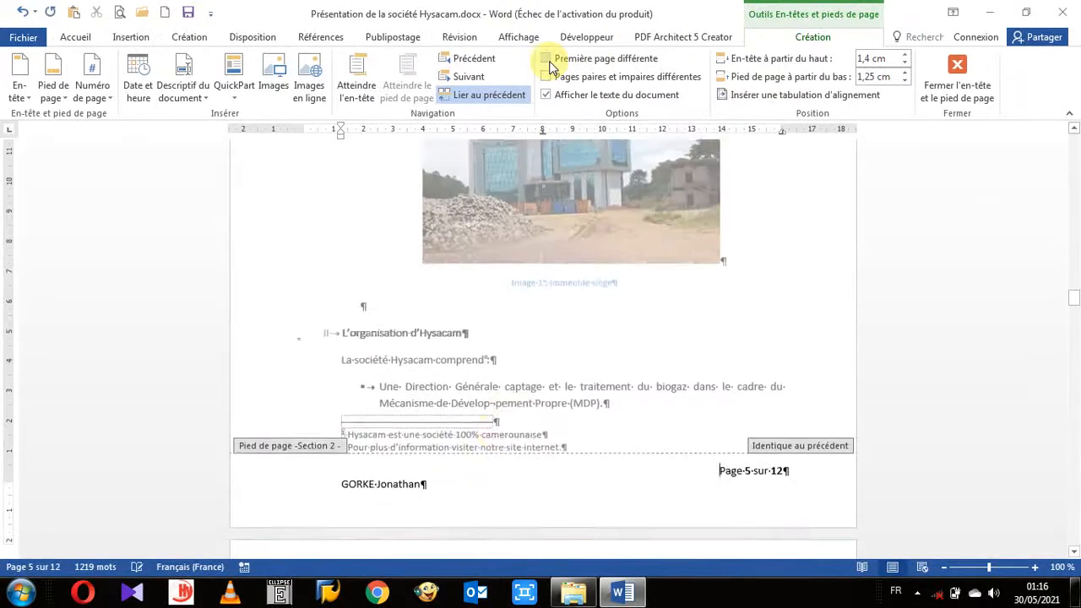
scroll(496, 454, up, 15)
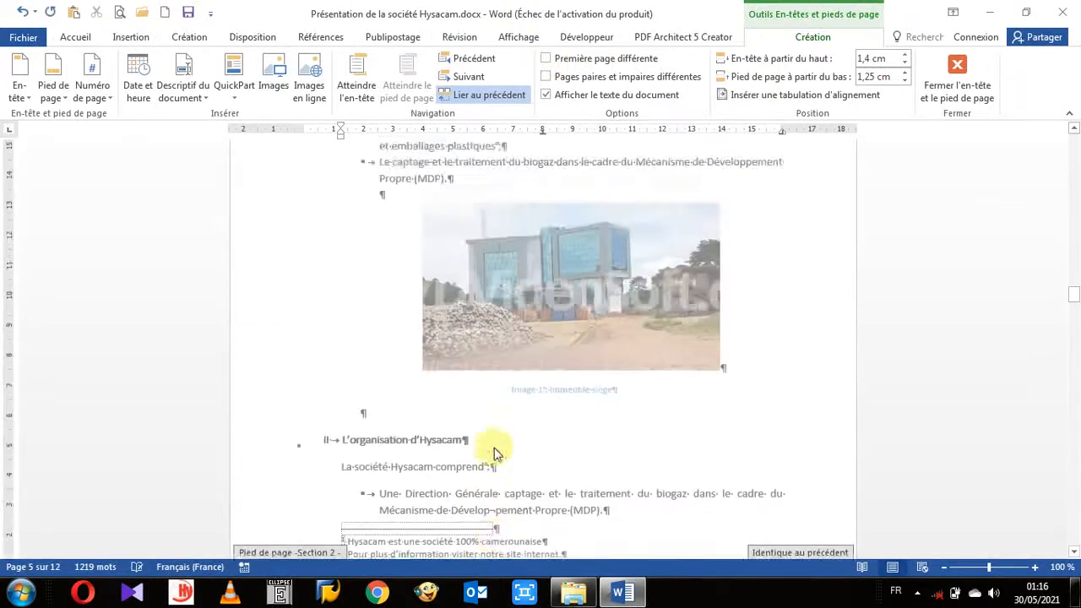
scroll(479, 435, up, 2)
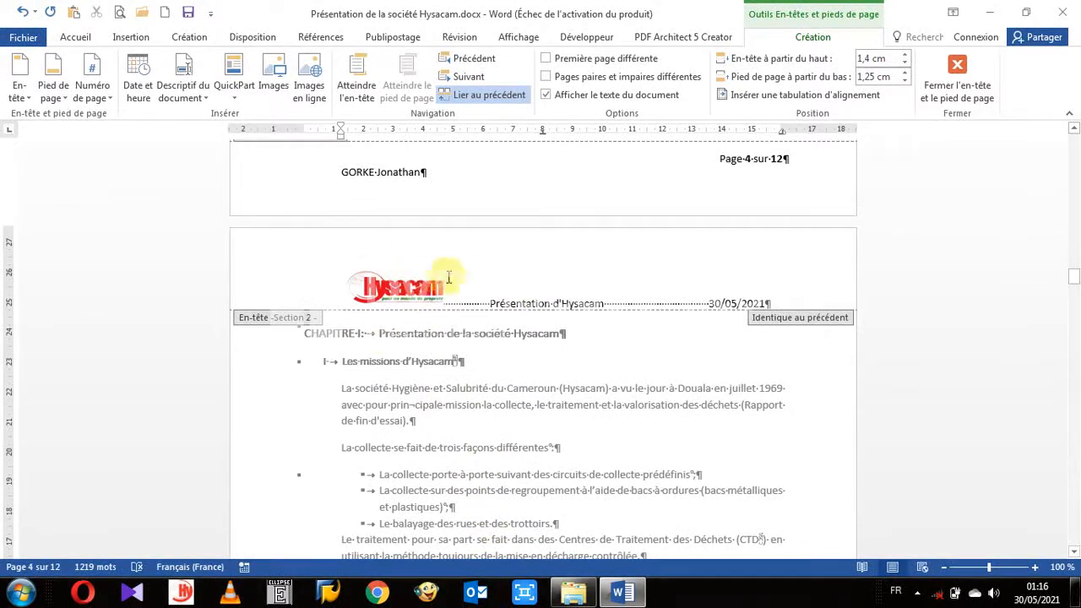
scroll(468, 286, up, 2)
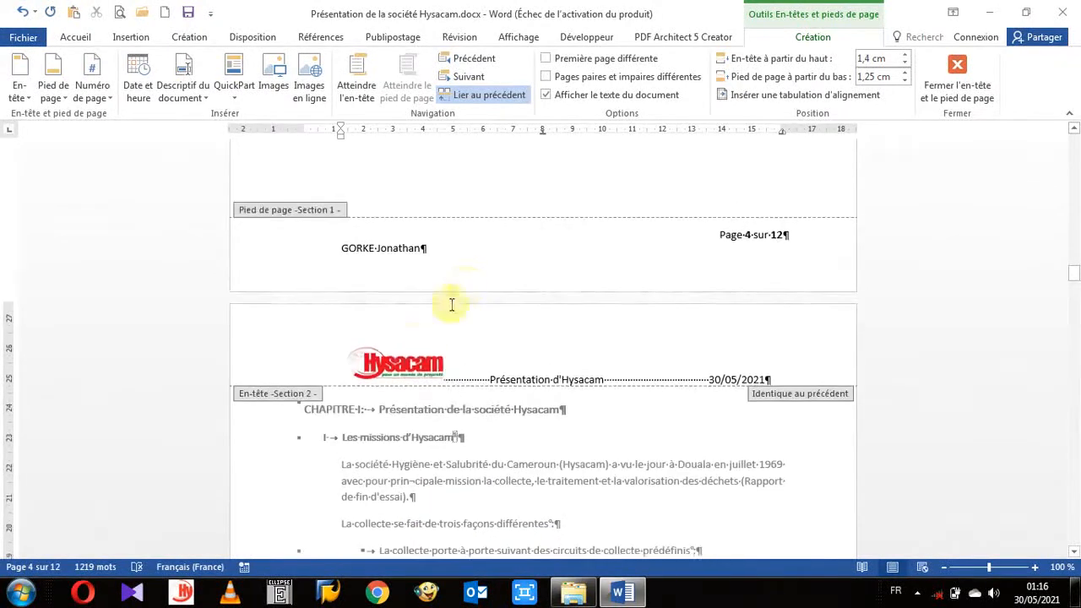
scroll(414, 347, down, 20)
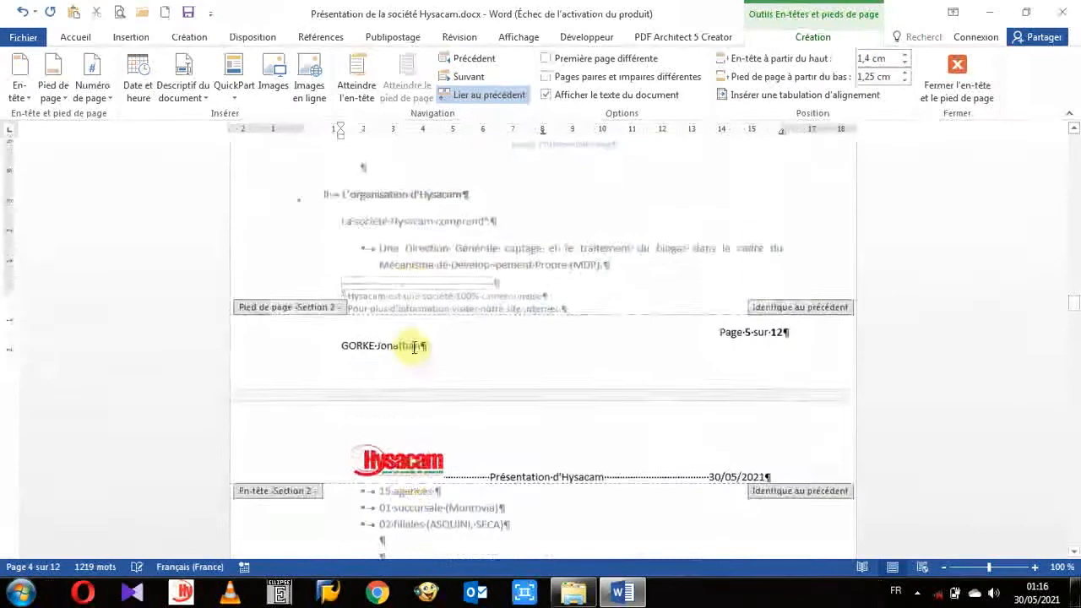
scroll(414, 355, down, 20)
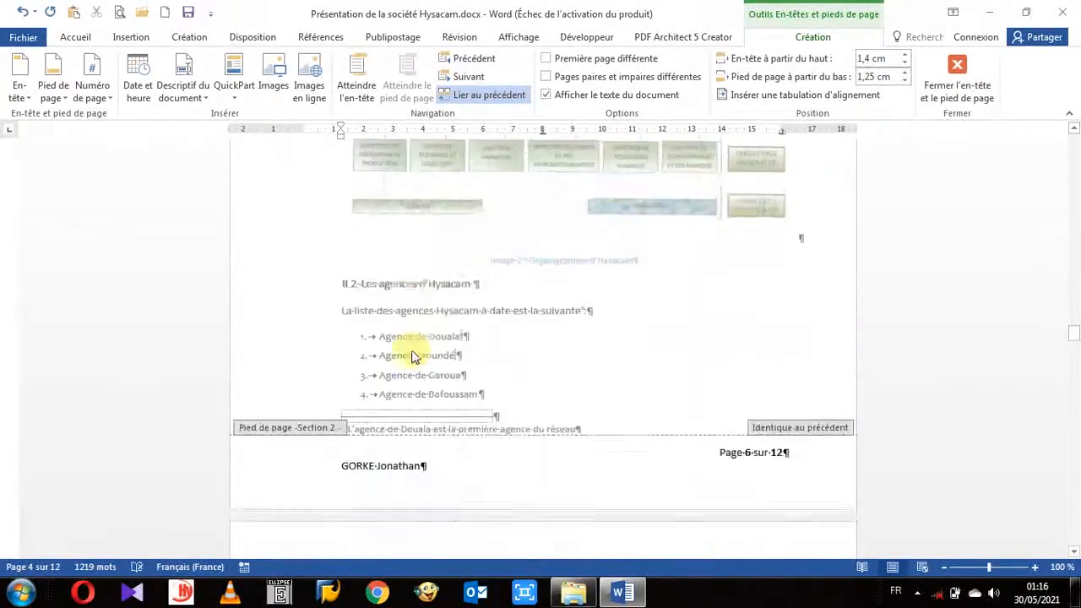
scroll(414, 353, down, 5)
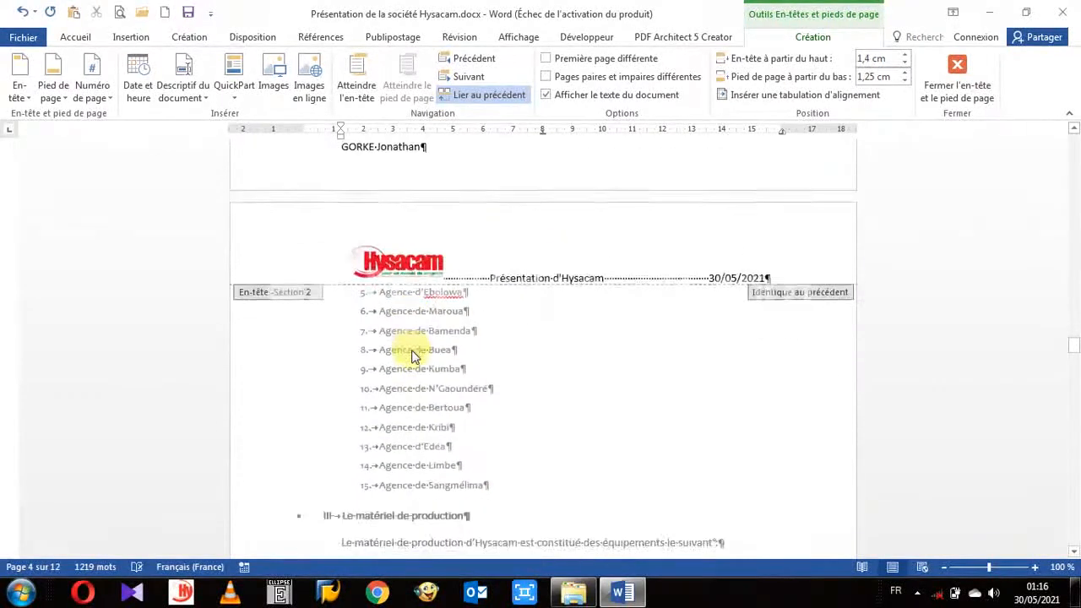
scroll(413, 355, down, 5)
scroll(412, 355, up, 5)
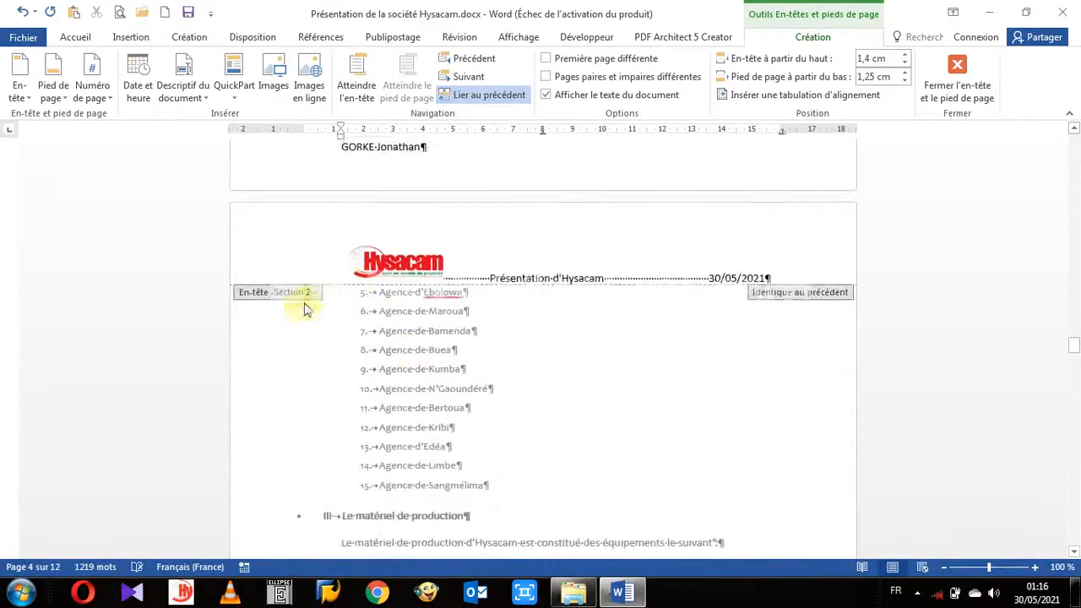
scroll(602, 325, up, 20)
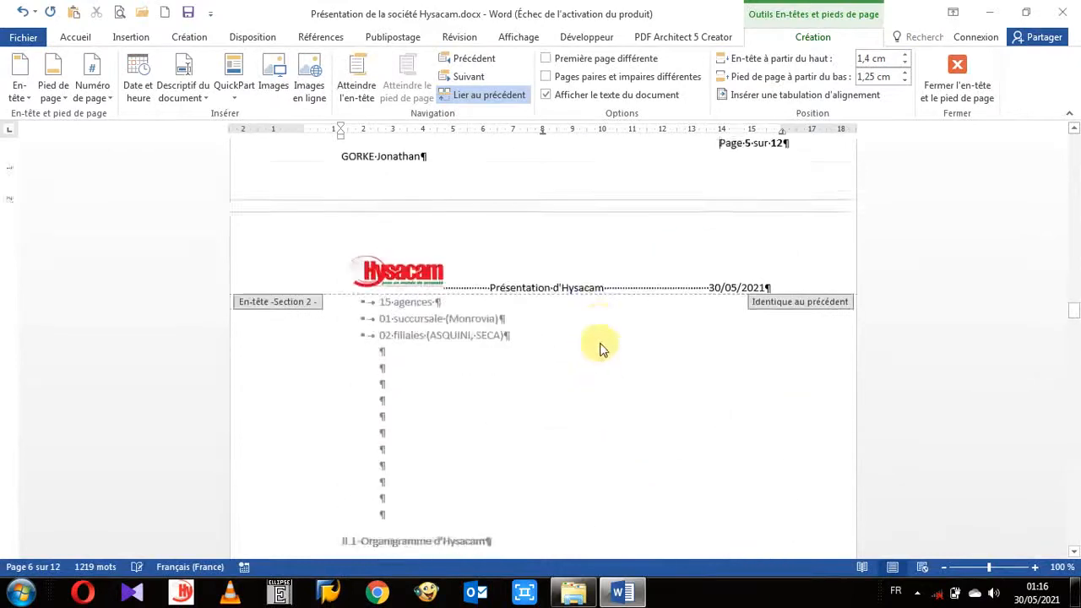
scroll(601, 347, up, 10)
scroll(352, 379, up, 4)
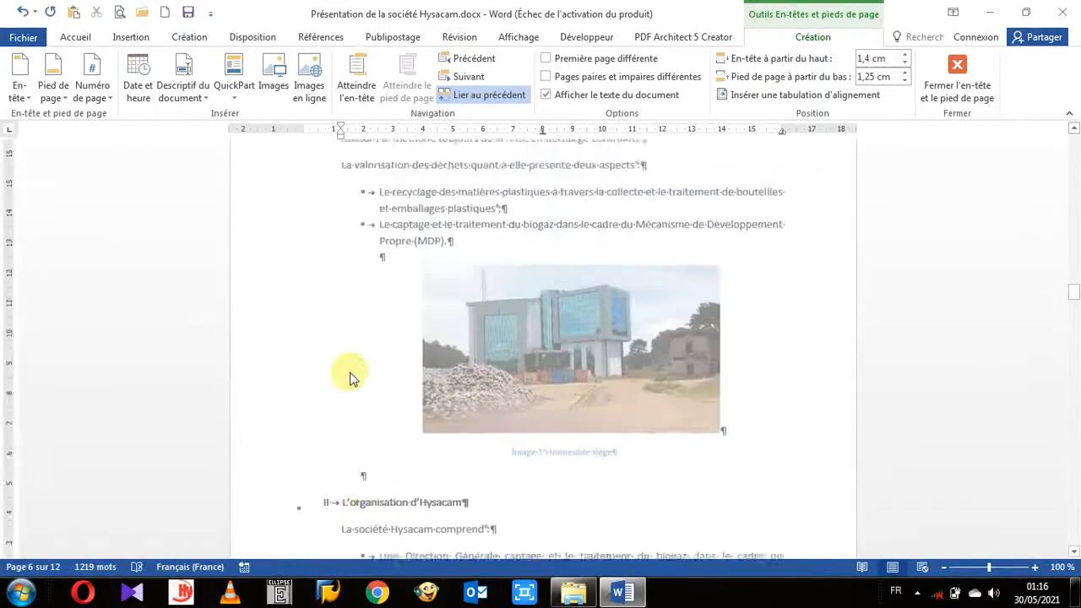
scroll(350, 377, up, 9)
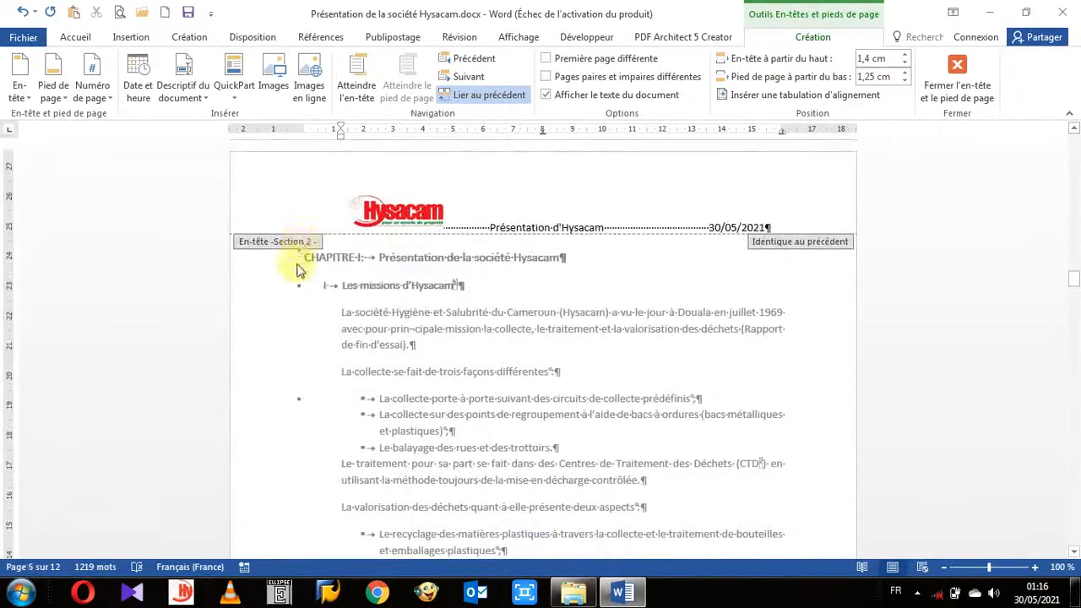
scroll(295, 268, up, 8)
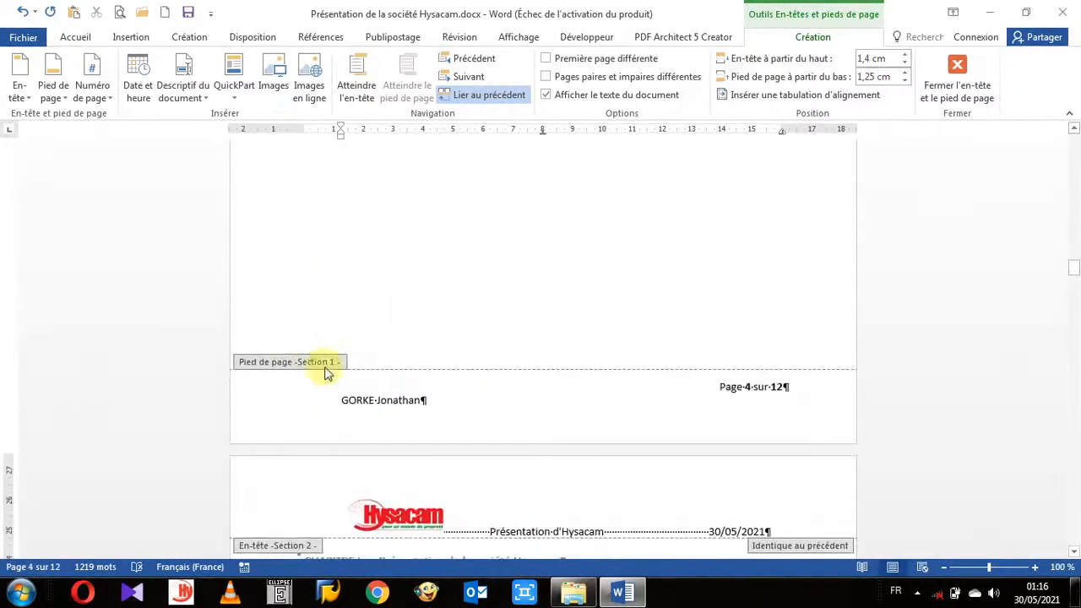
scroll(413, 400, up, 20)
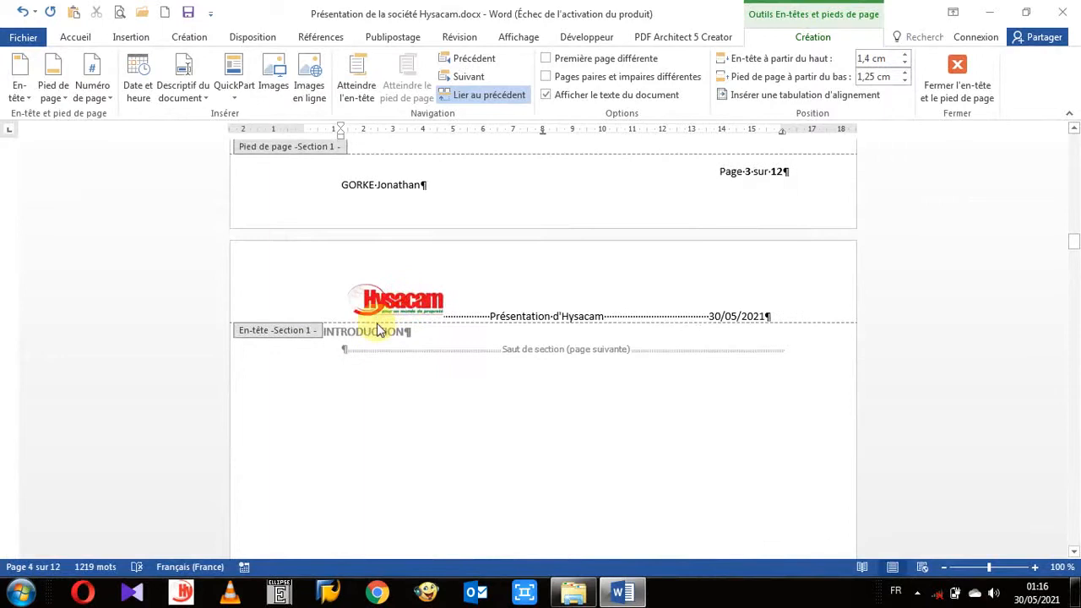
scroll(376, 330, up, 8)
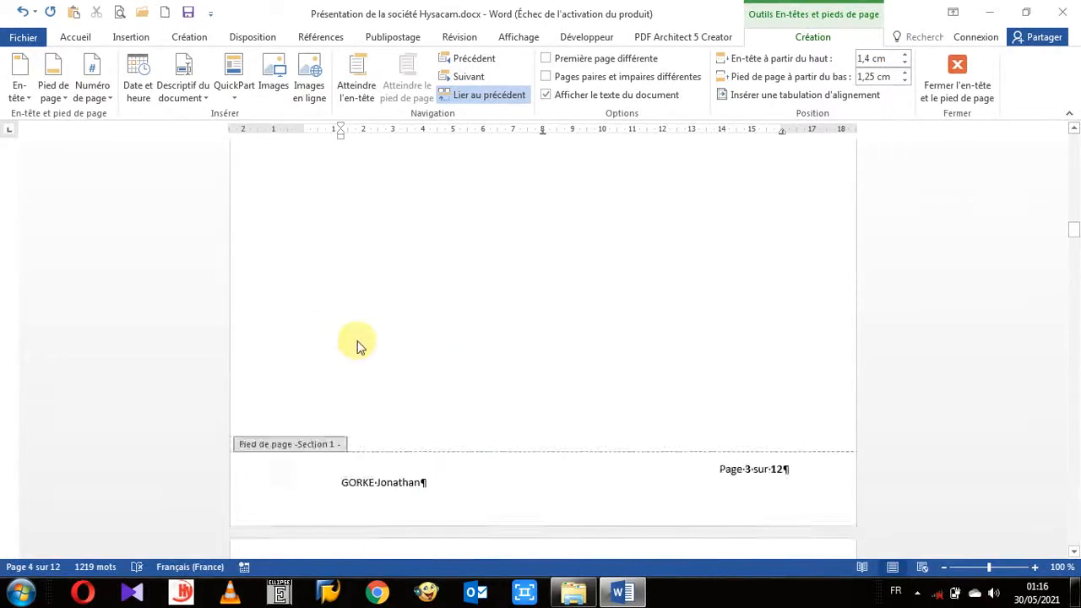
scroll(356, 346, up, 10)
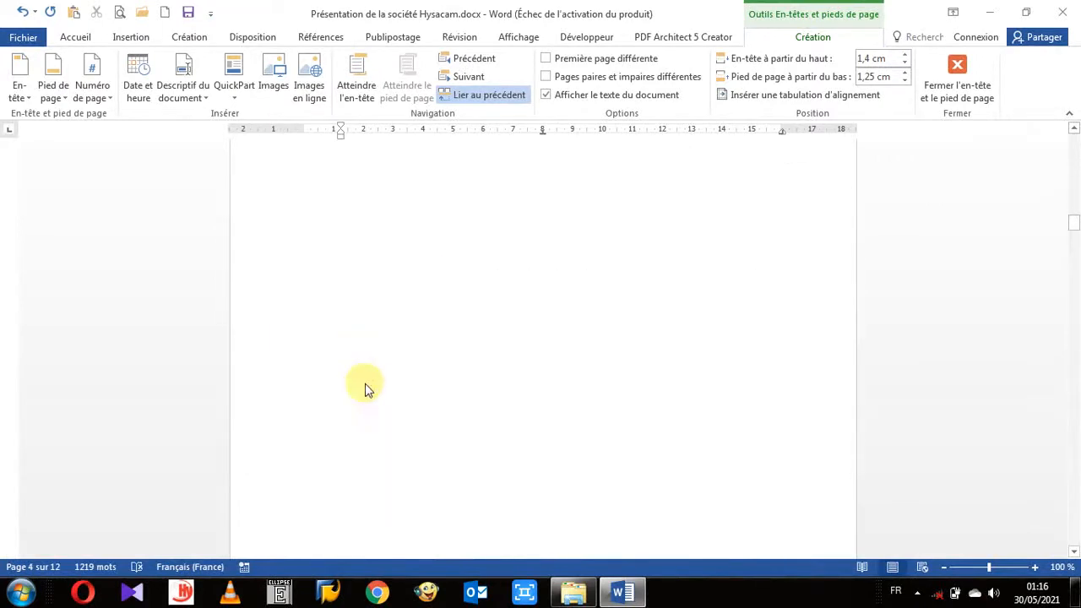
scroll(363, 386, down, 8)
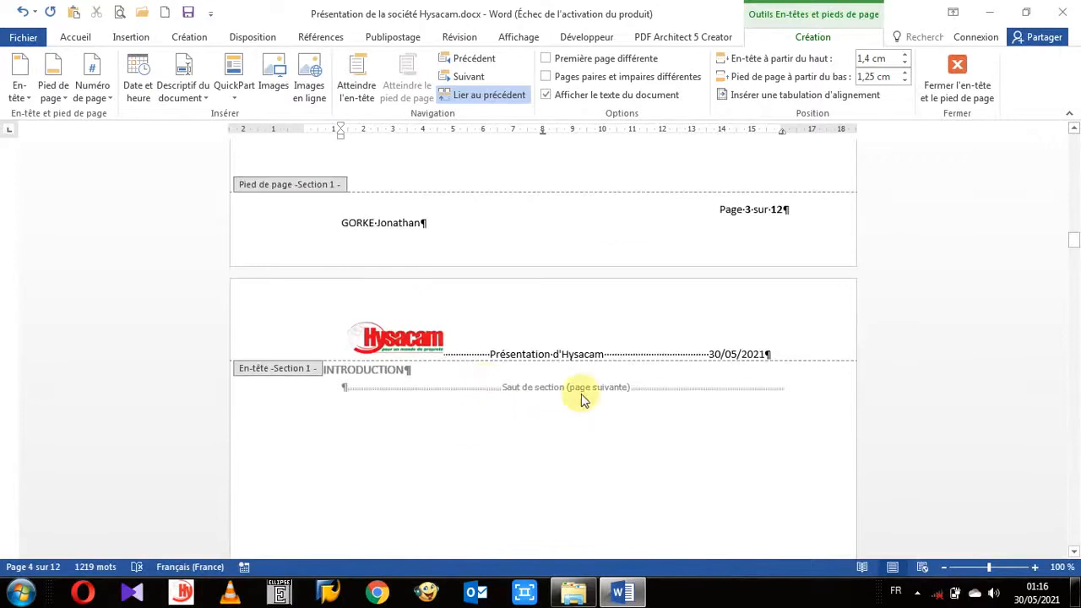
scroll(510, 429, down, 19)
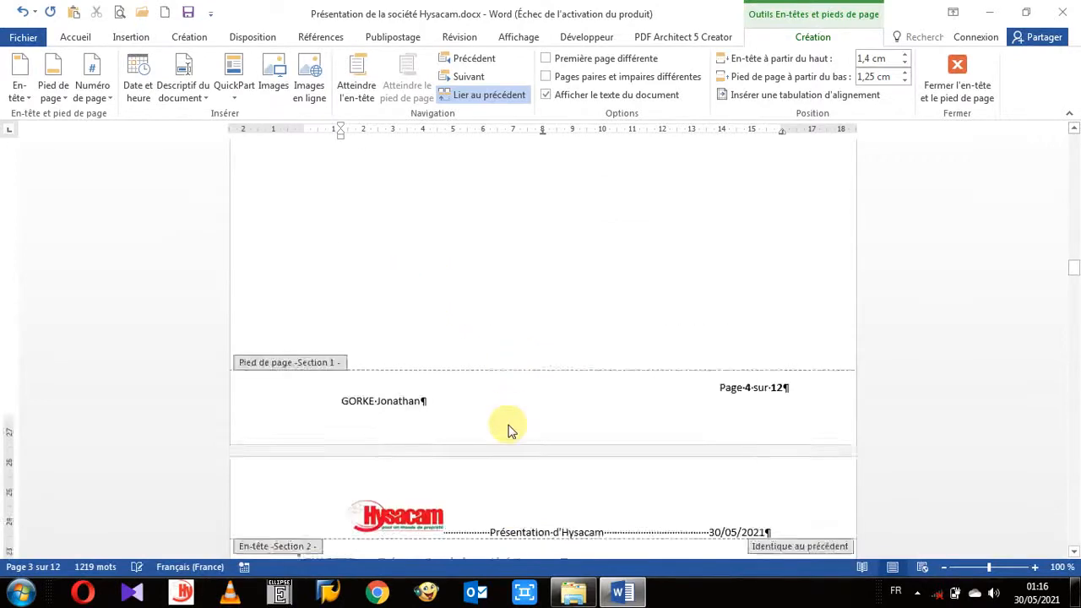
scroll(509, 428, down, 5)
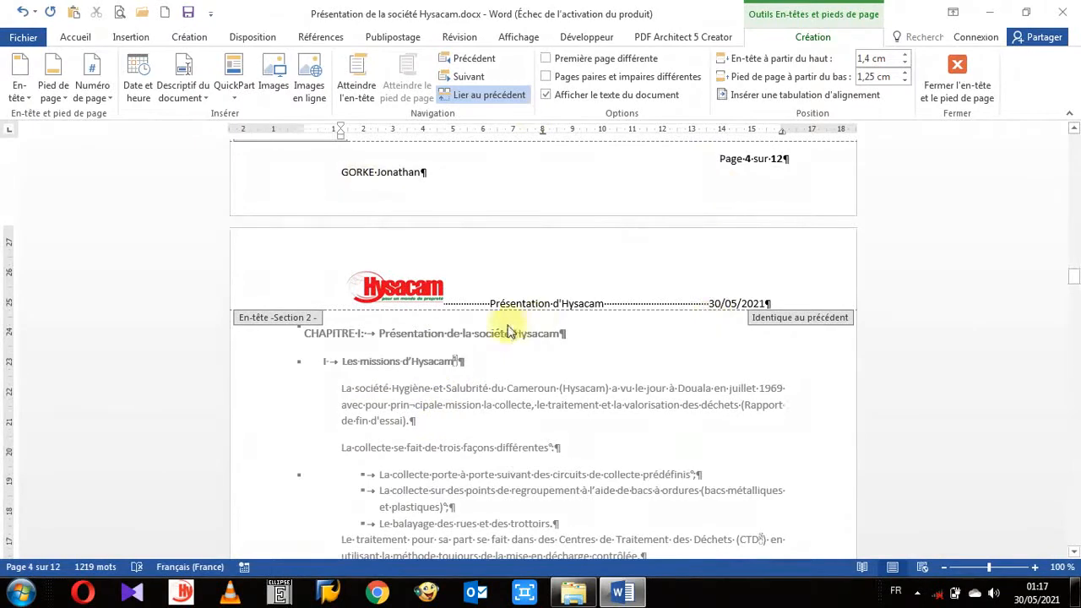
scroll(508, 331, down, 1)
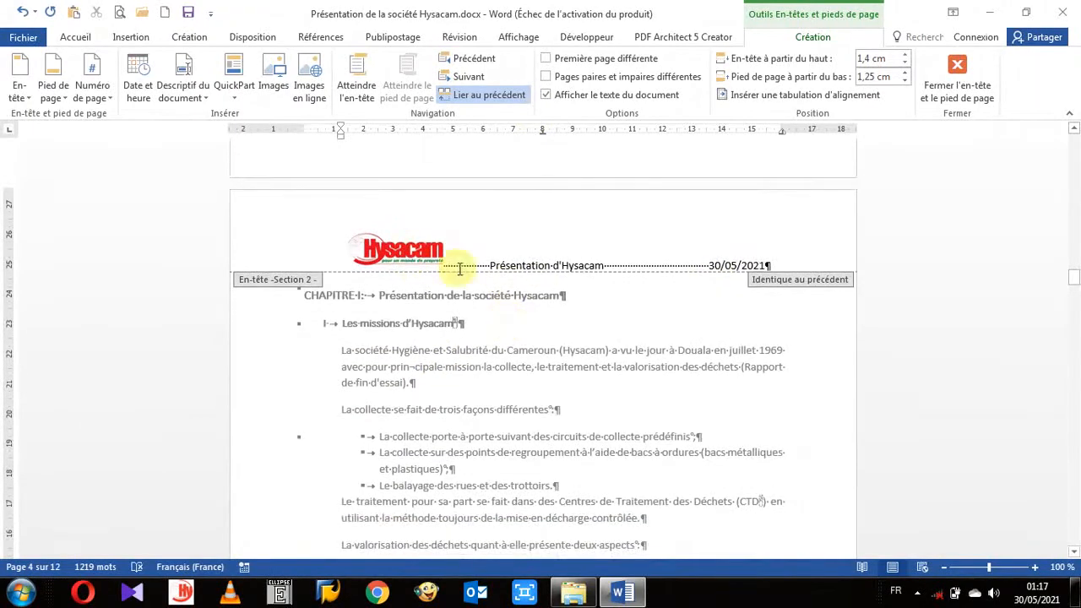
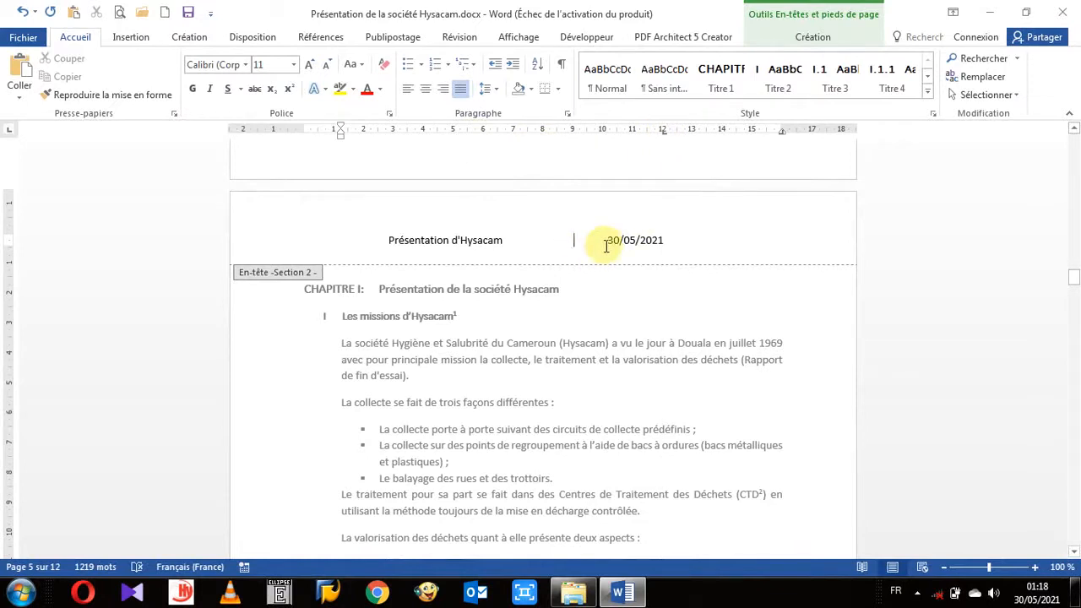
Push the date right and delete the 'Présentation d'Hysacam' title and indent from the header.
key(Tab)
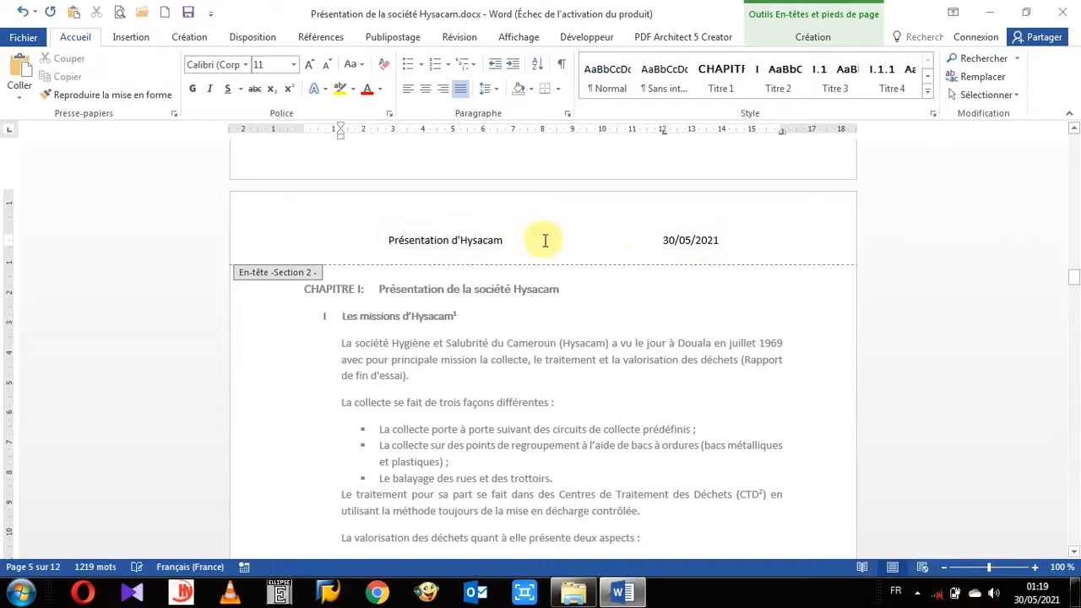
click(415, 242)
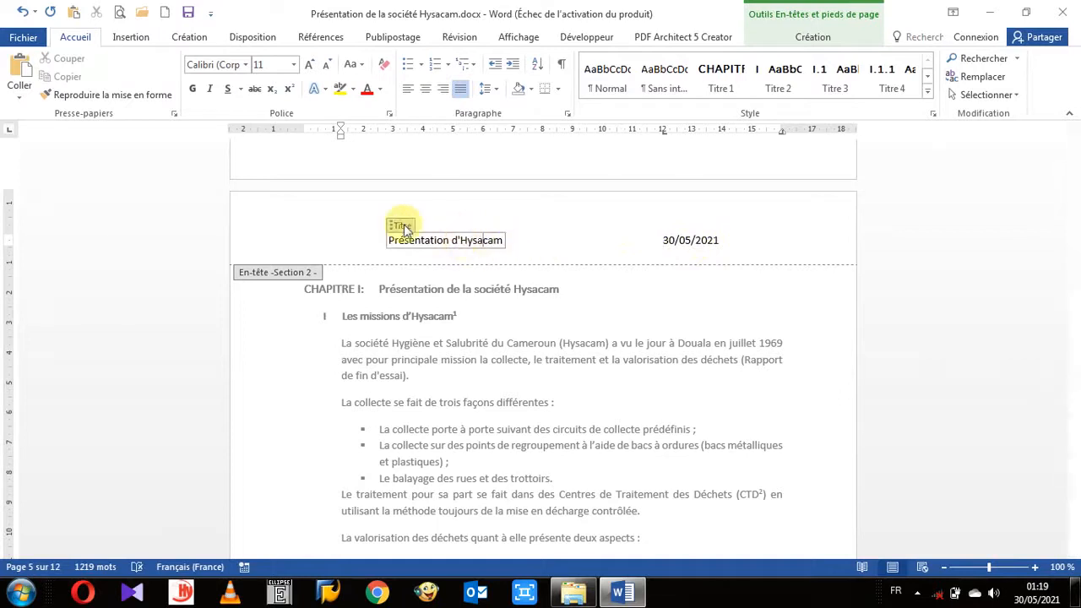
click(402, 227)
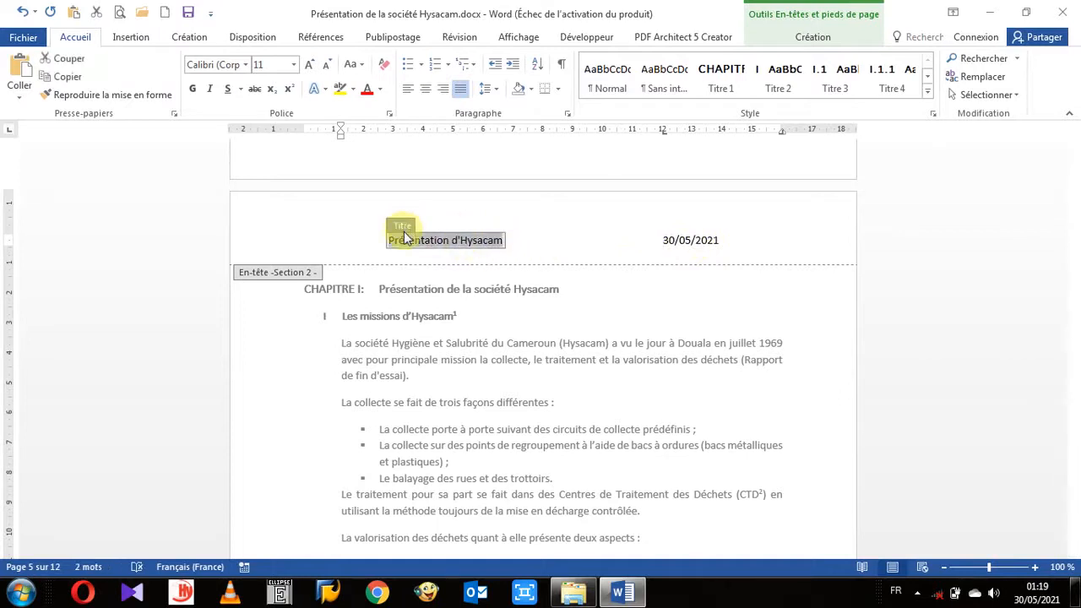
key(Delete)
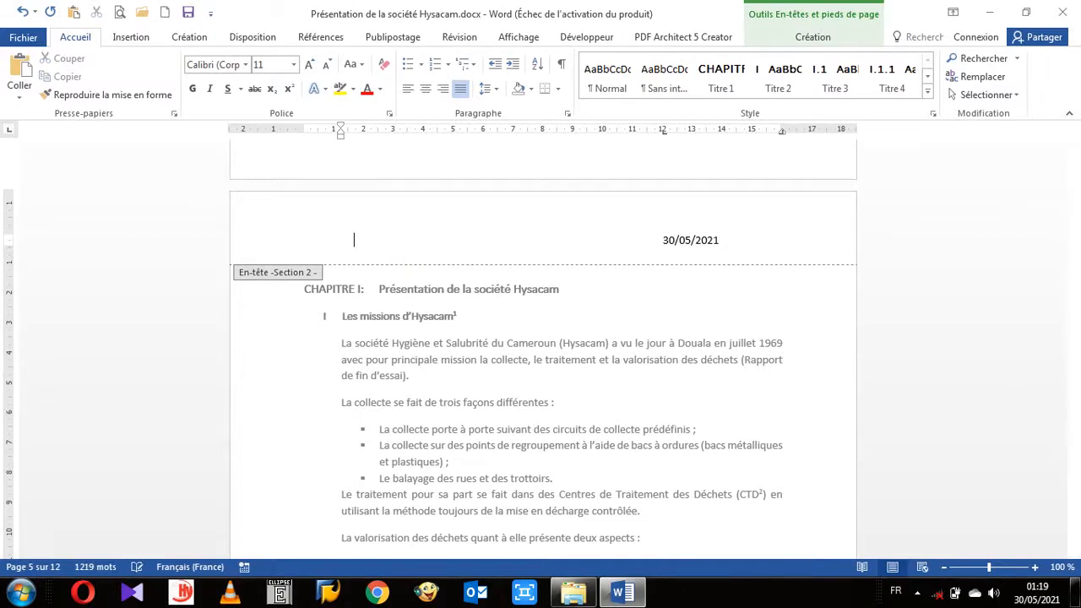
key(BackSpace)
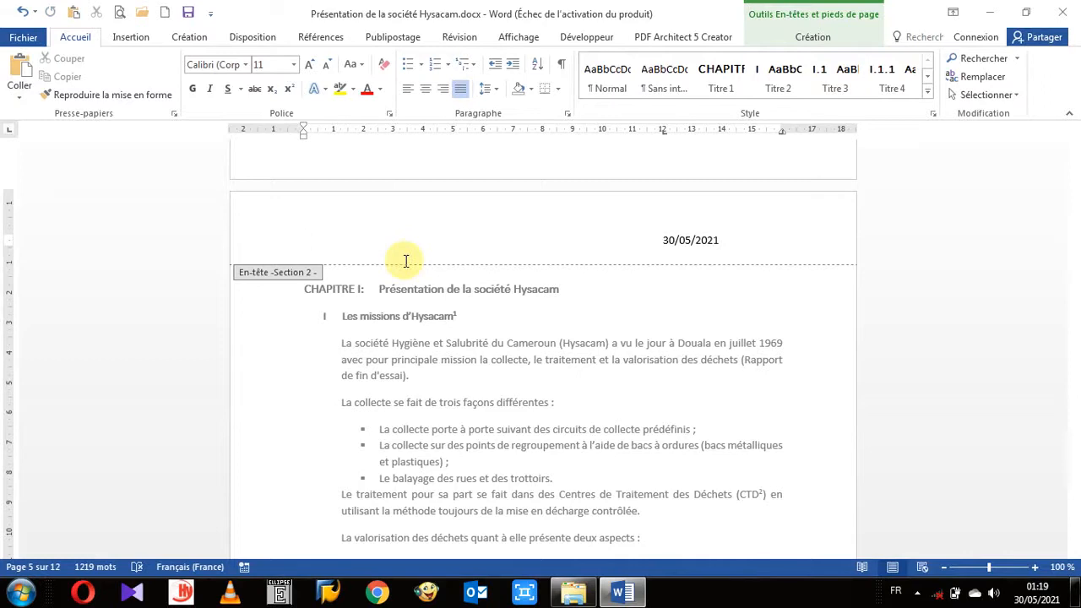
Copy the body heading 'Présentation de la société Hysacam' and return to the header.
double_click(346, 299)
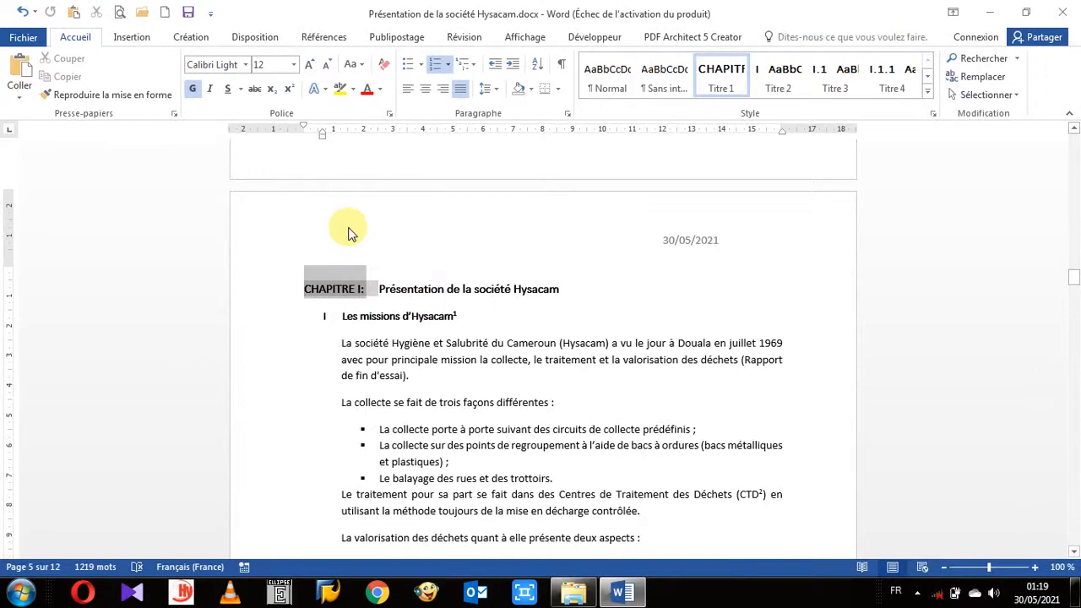
click(442, 279)
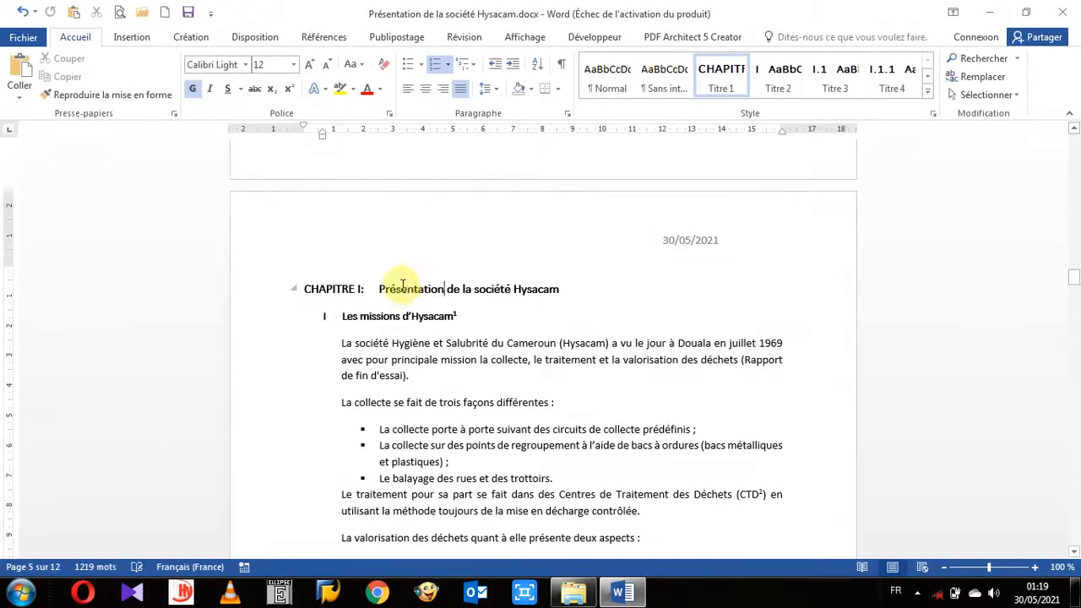
drag(383, 292, 544, 292)
click(559, 288)
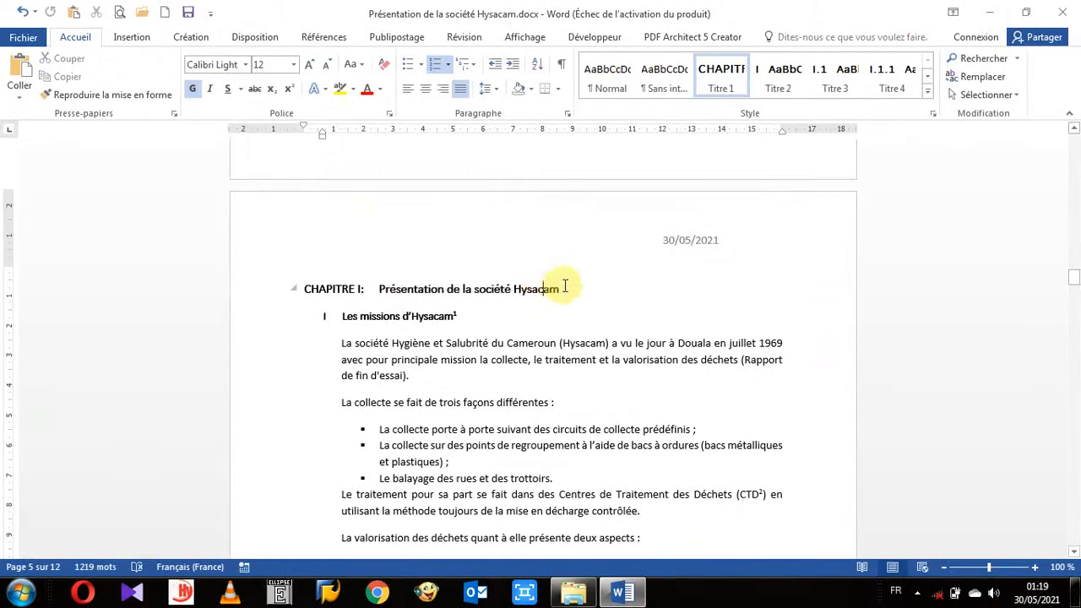
shift+click(406, 292)
key(ctrl+c)
right_click(414, 294)
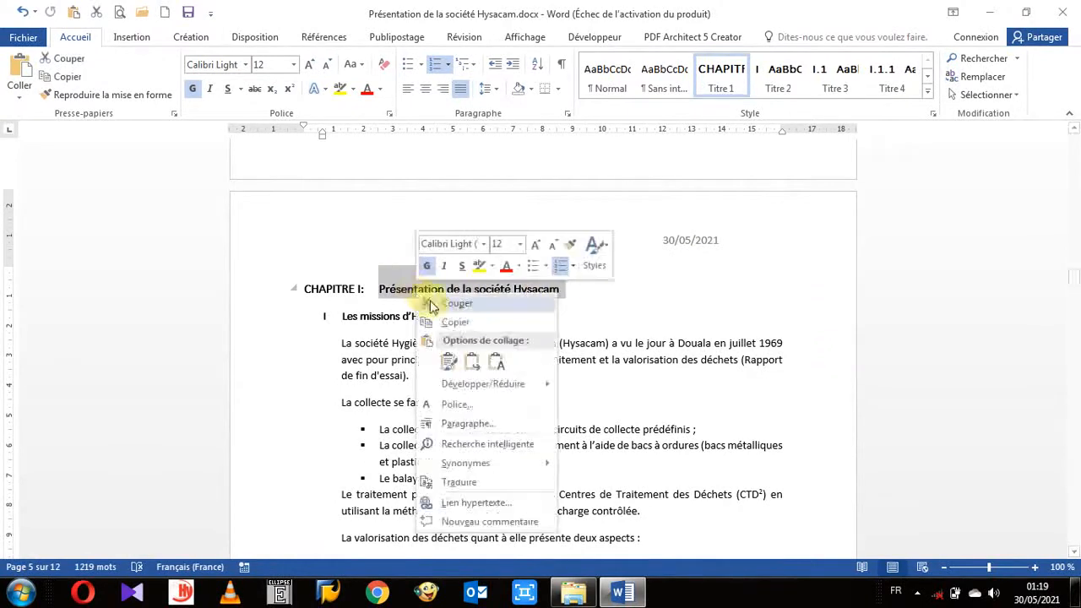
click(449, 326)
double_click(369, 226)
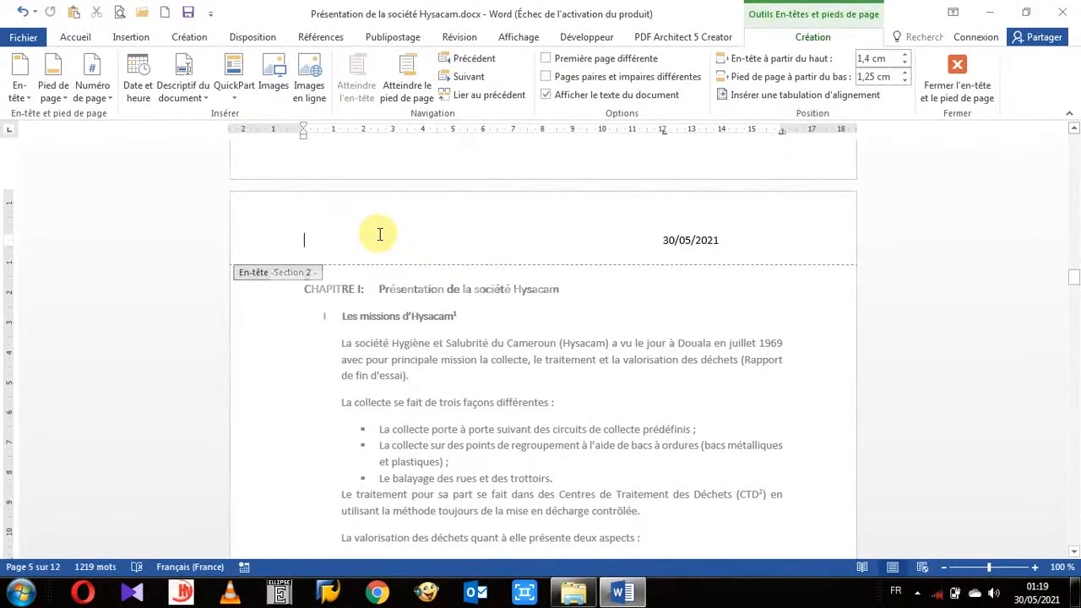
Type 'Chapitre 1', paste the heading after it, and pull 30/05/2021 onto that line.
text(Chapitre 1)
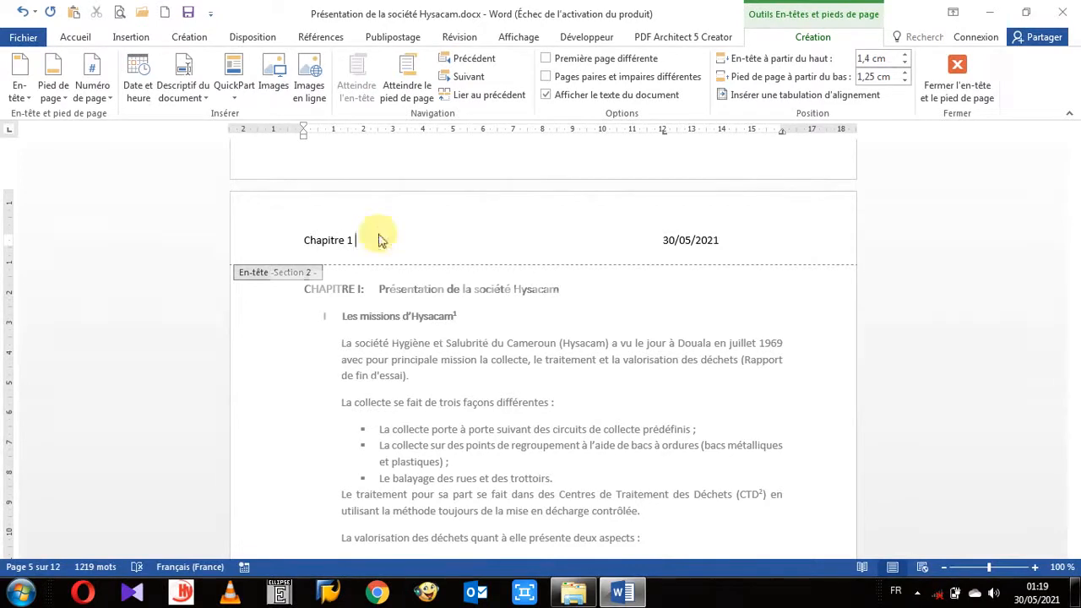
key(ctrl+v)
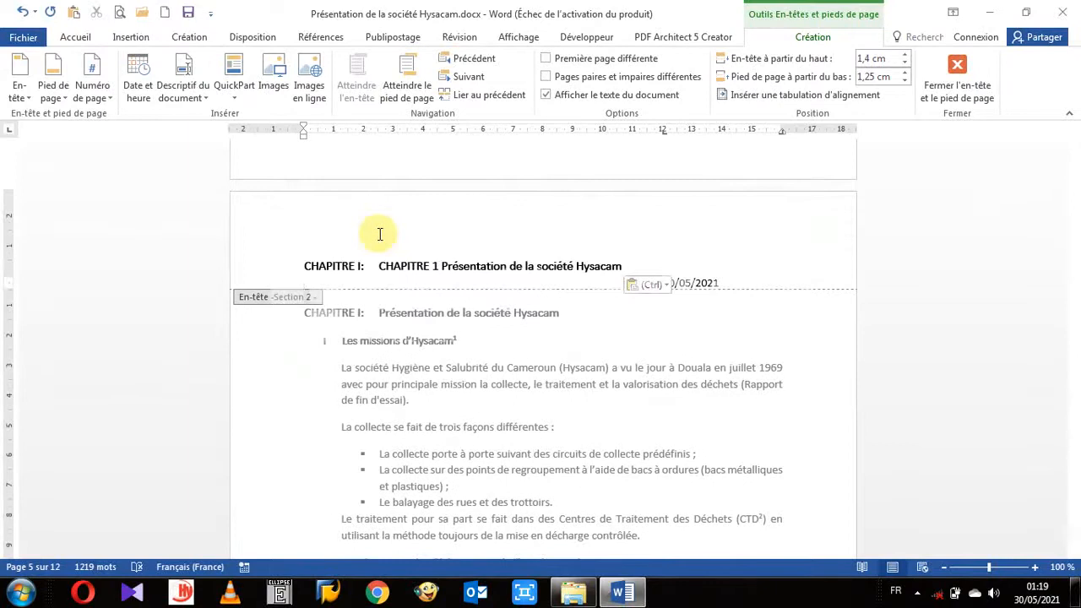
click(439, 266)
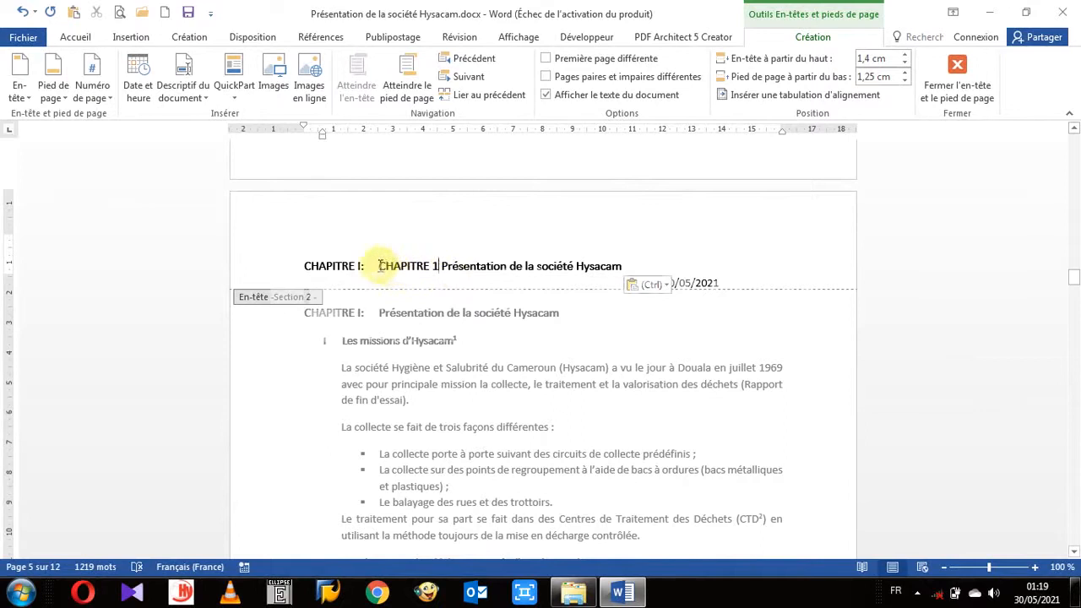
key(ctrl+z)
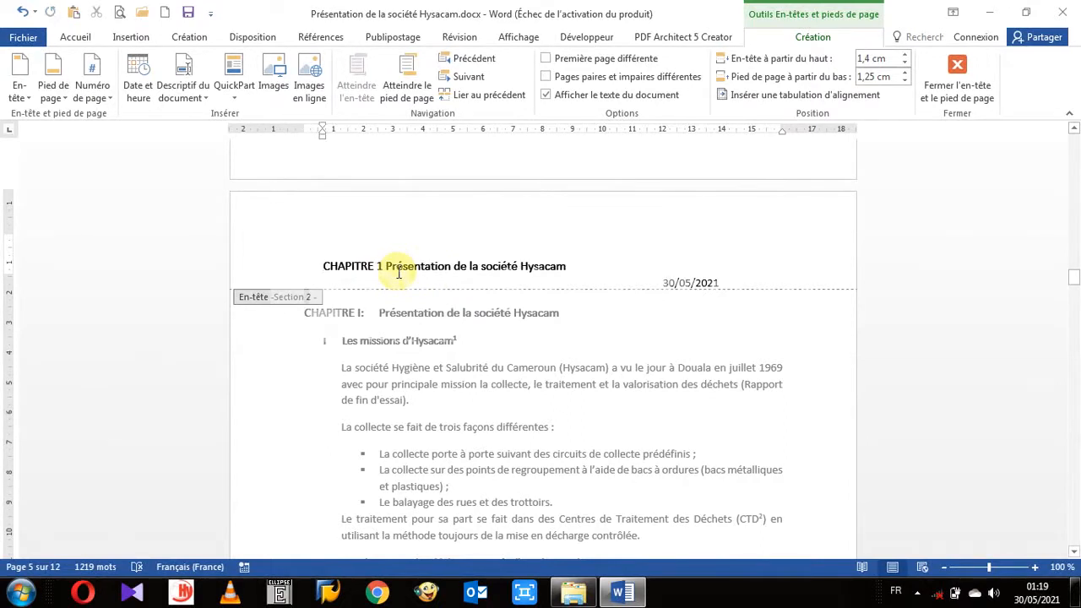
key(BackSpace)
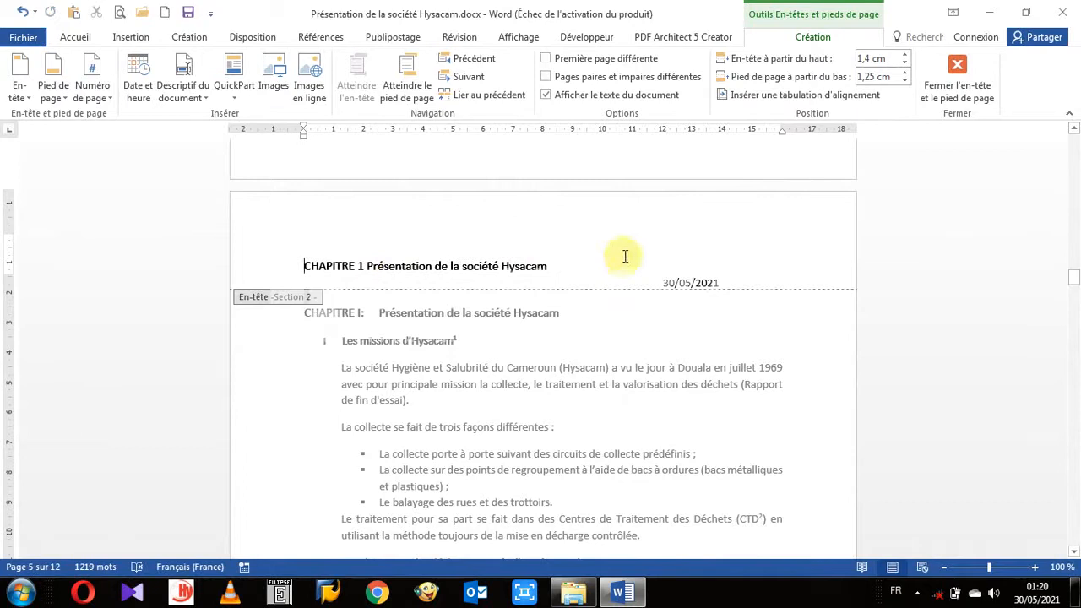
click(586, 270)
key(Delete)
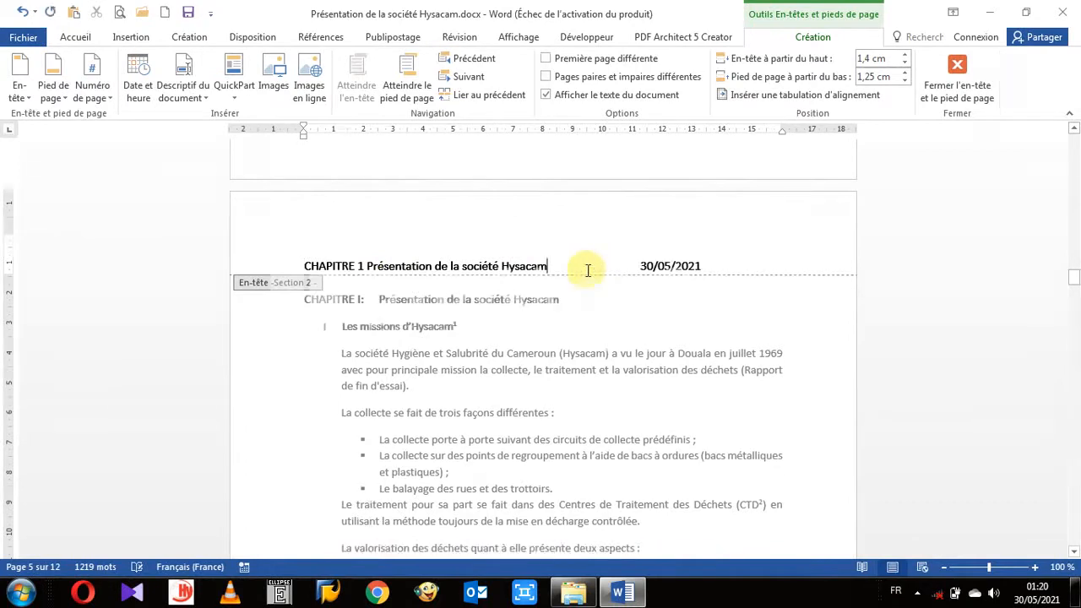
click(347, 254)
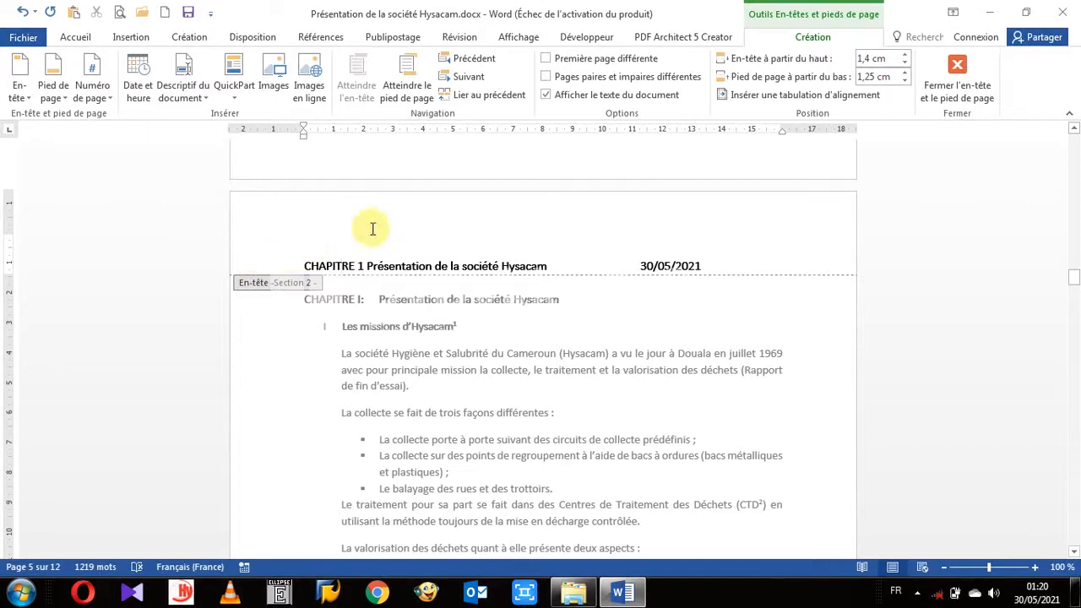
Remove the space before the header line and move the date's tab stop to about 13 cm.
click(241, 227)
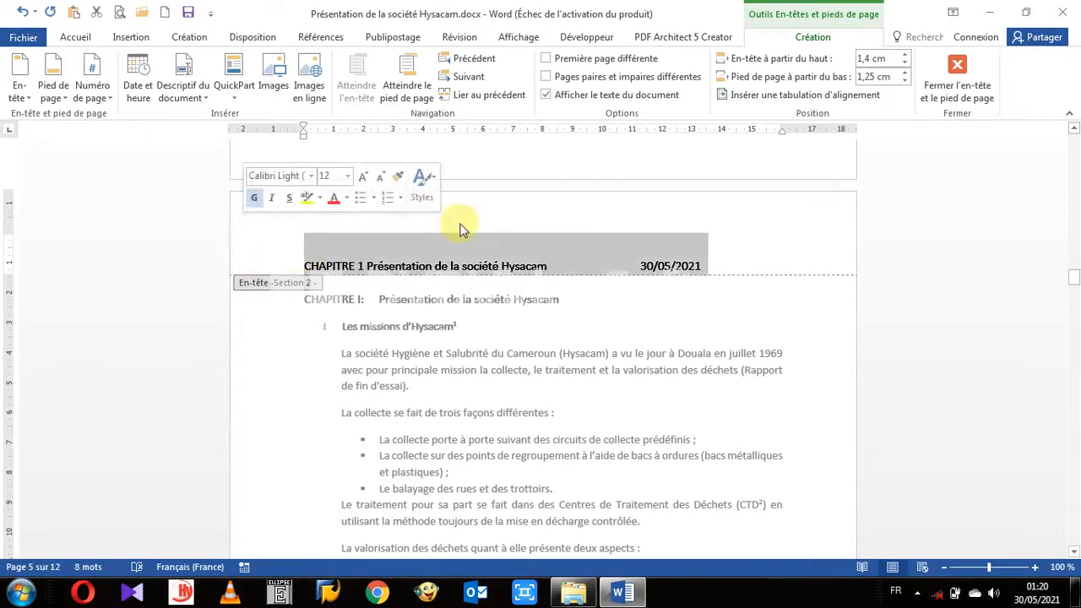
click(80, 37)
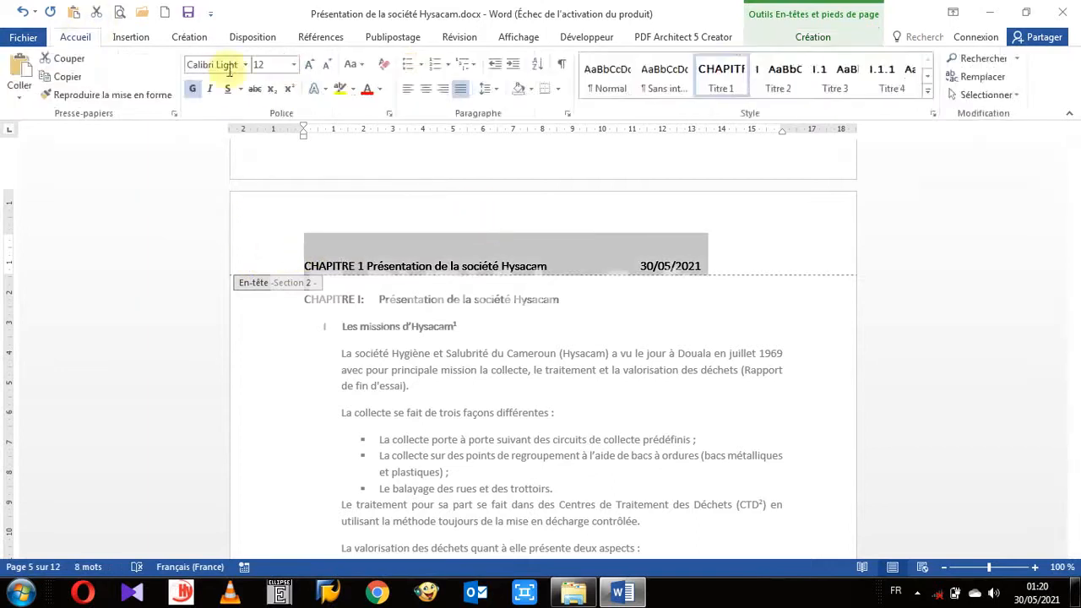
click(486, 89)
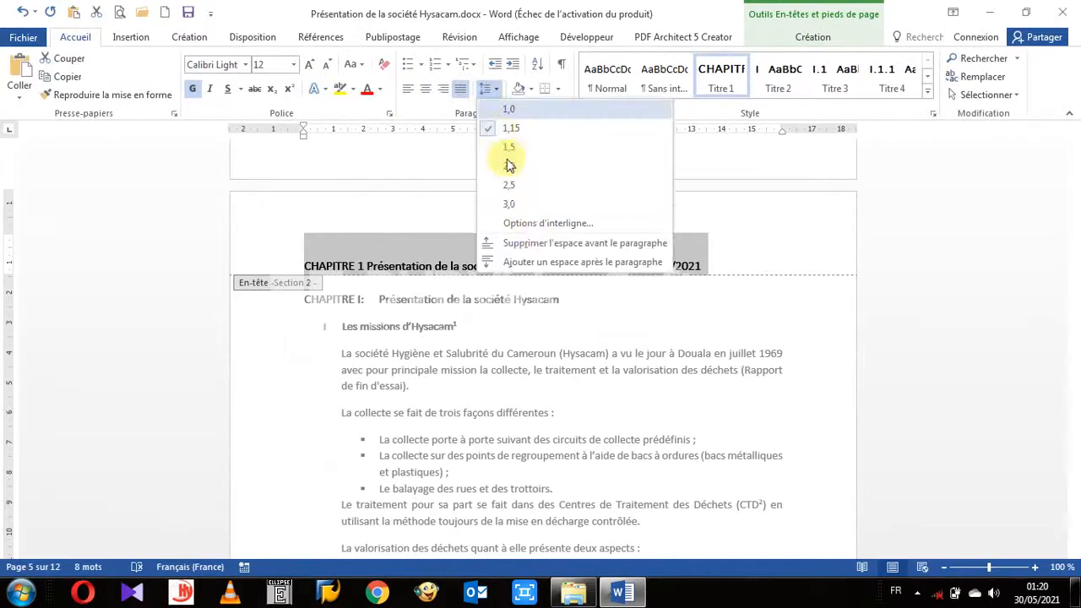
click(540, 251)
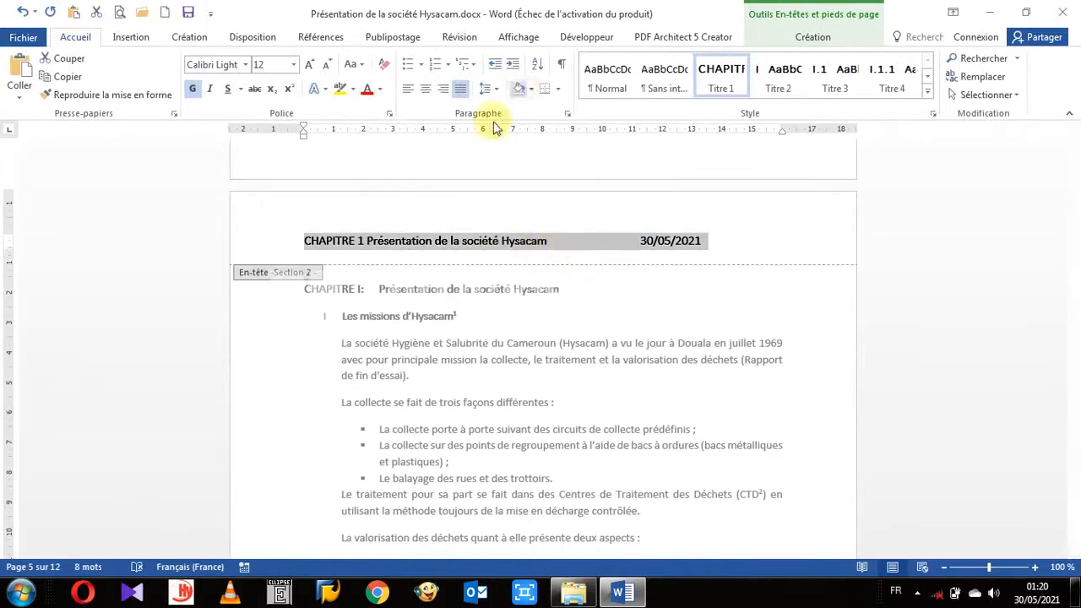
click(630, 241)
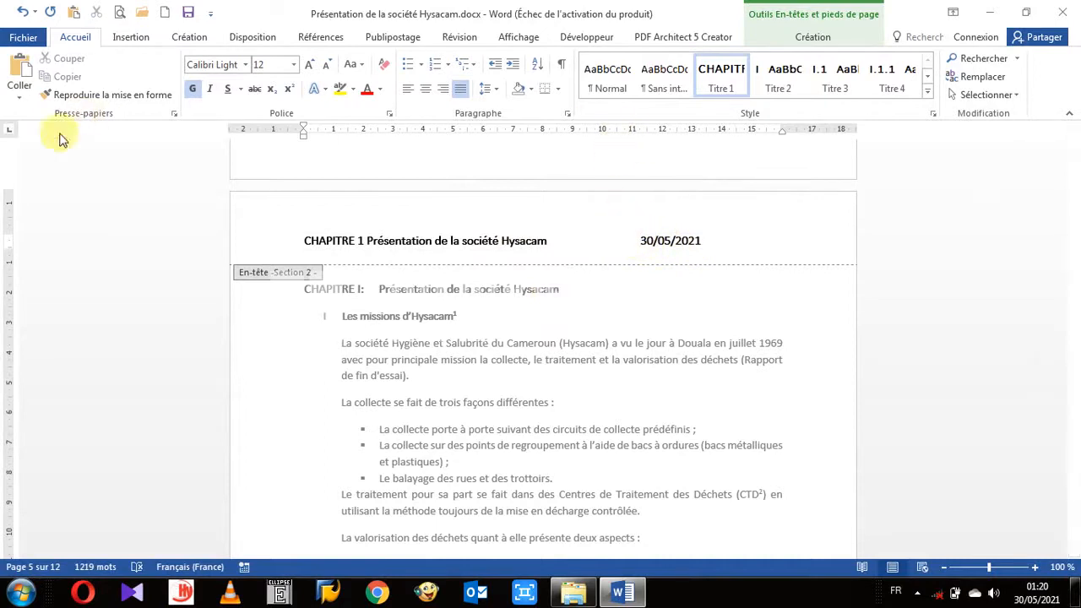
drag(662, 135, 662, 135)
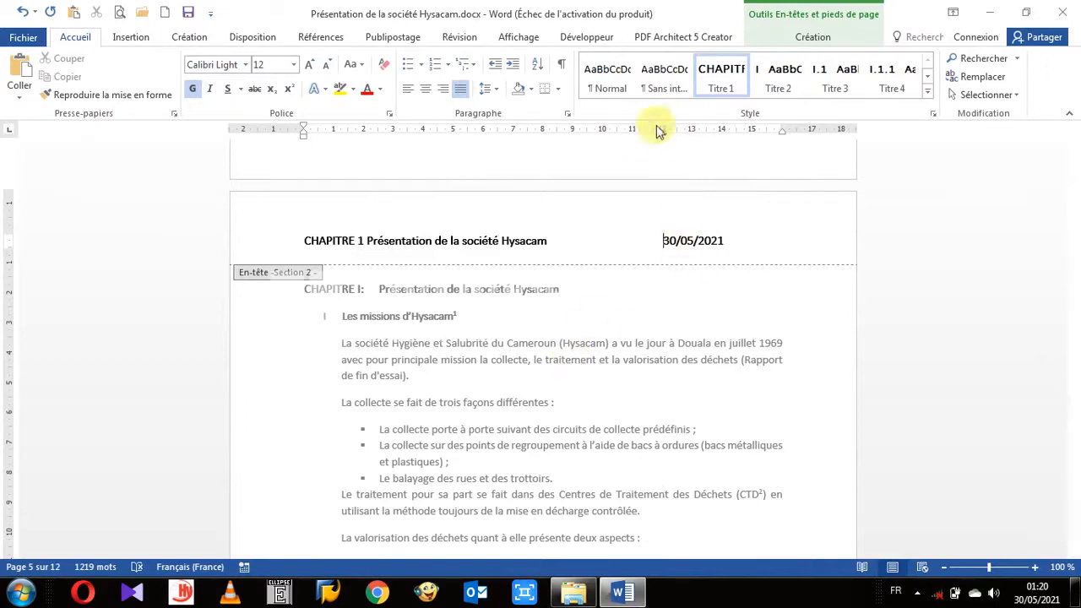
drag(665, 132, 692, 131)
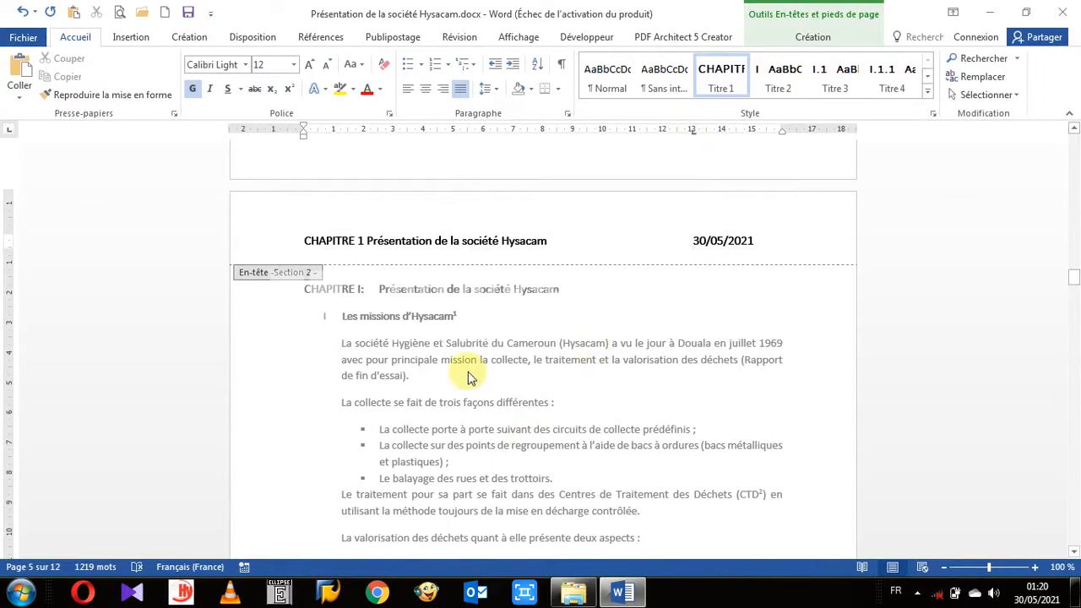
Close header editing and scroll up to review the chapter pages.
double_click(553, 343)
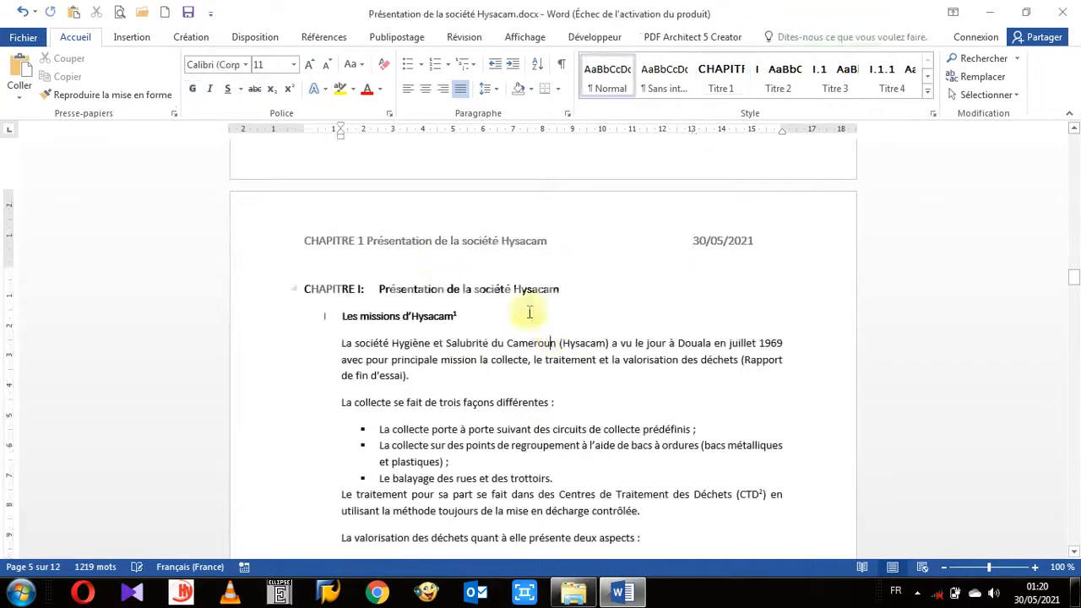
scroll(460, 268, up, 3)
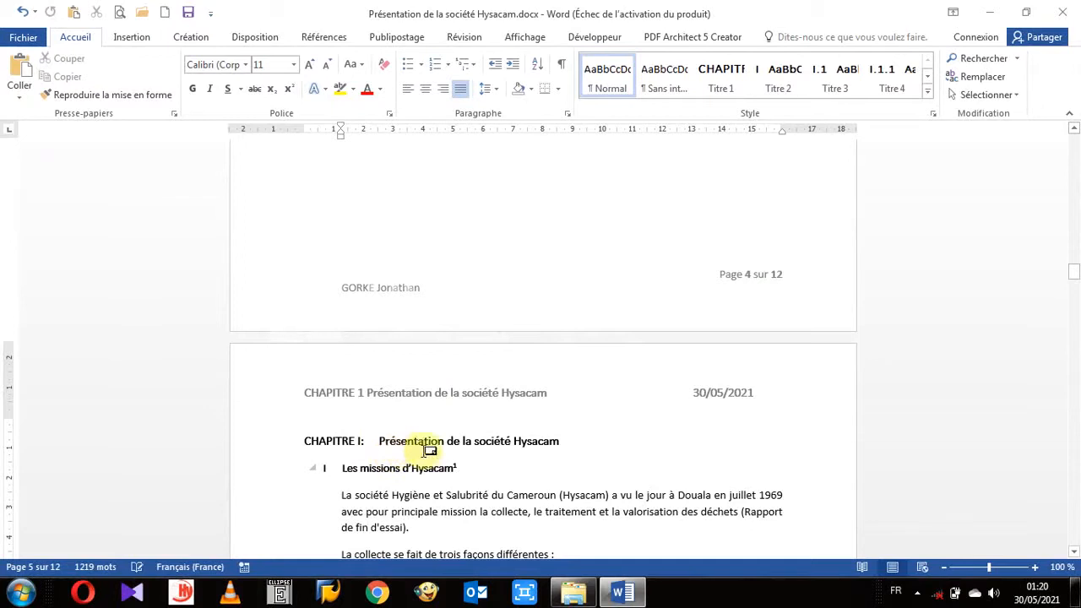
scroll(507, 401, up, 5)
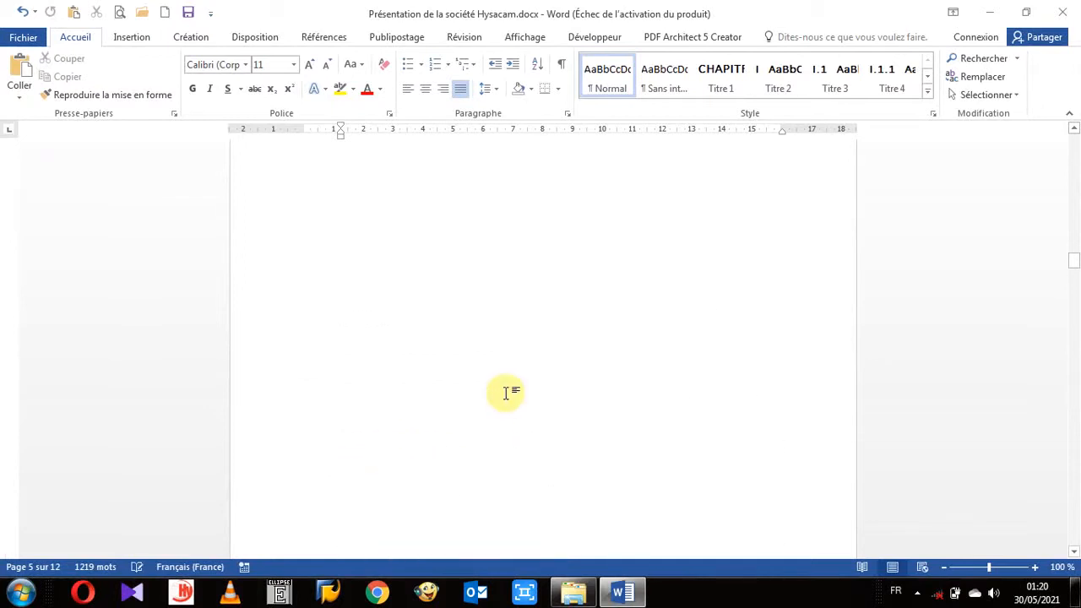
scroll(505, 393, up, 5)
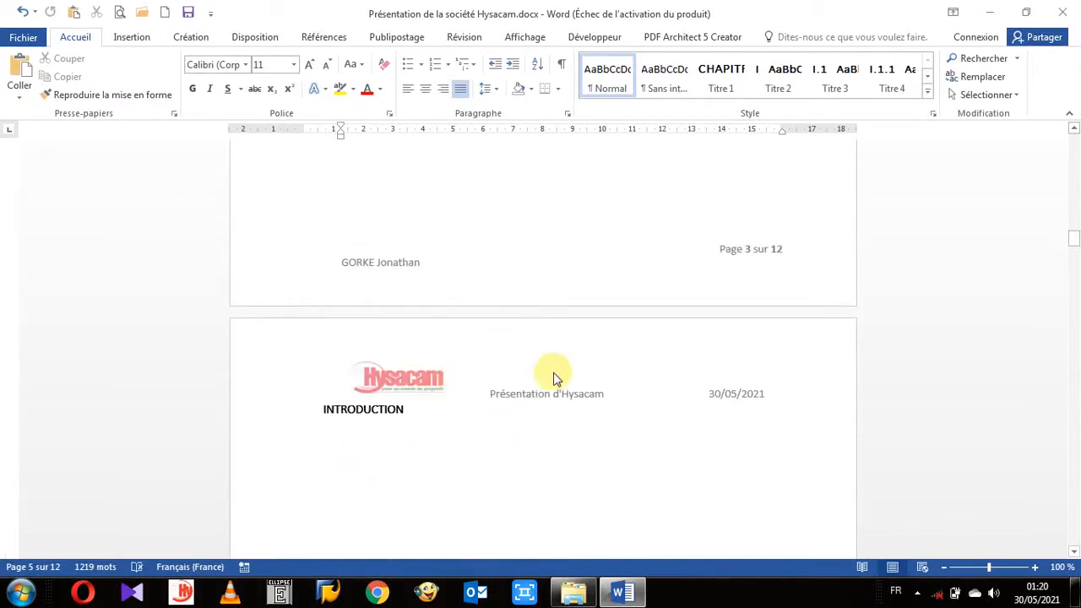
scroll(608, 387, down, 5)
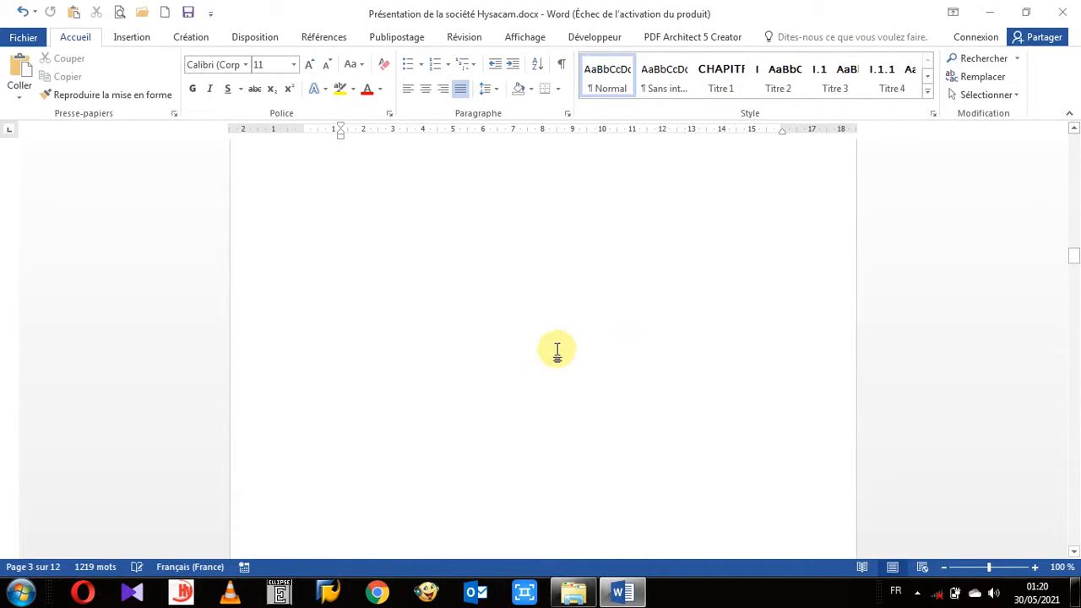
scroll(448, 230, up, 2)
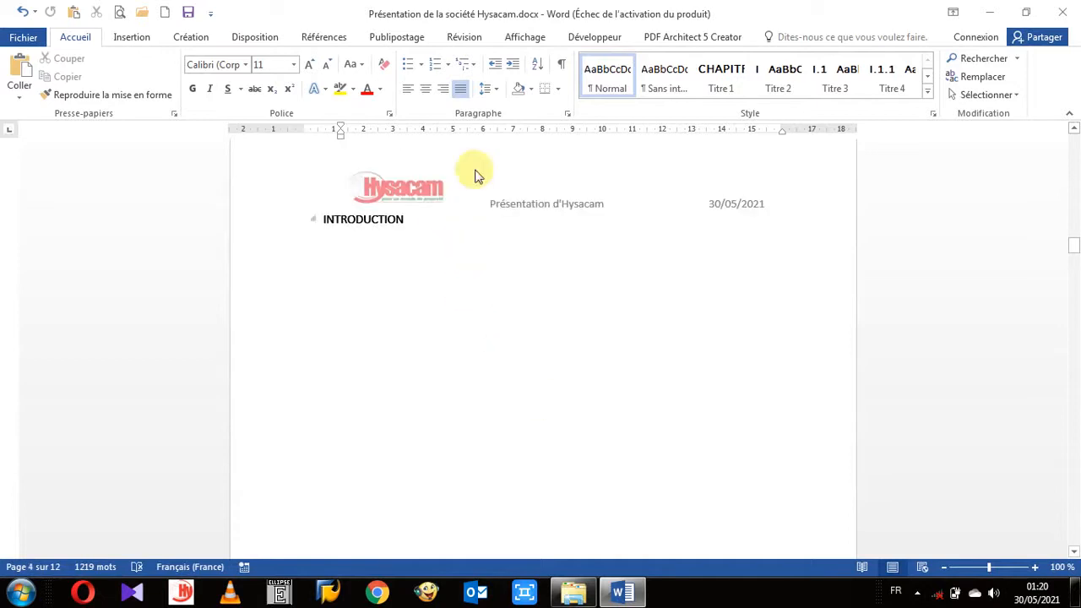
Show formatting marks (¶) and scroll through the chapters to locate section breaks.
click(567, 66)
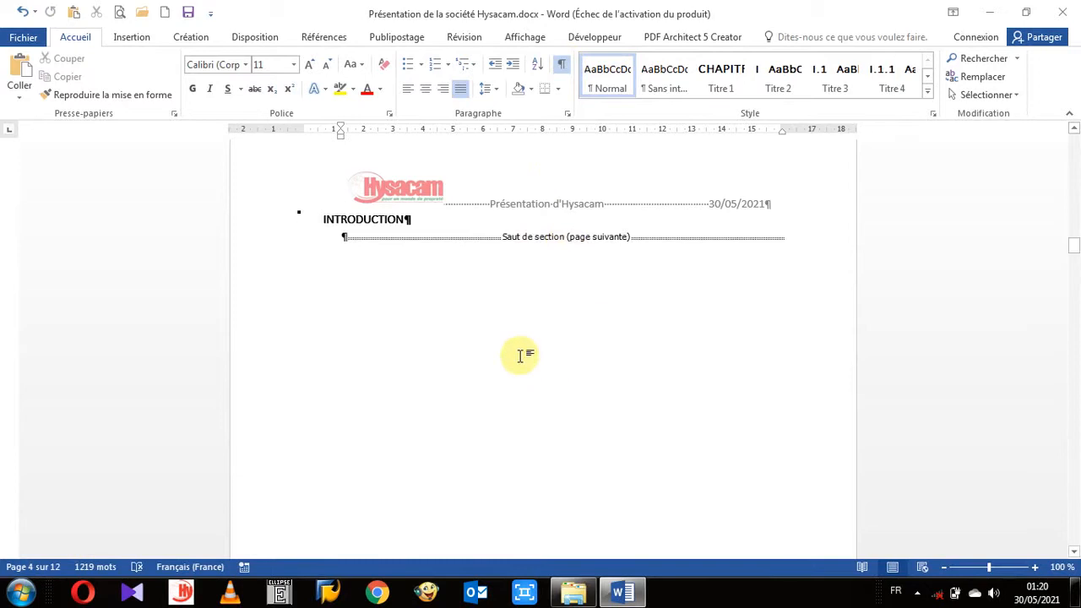
scroll(514, 355, down, 8)
scroll(478, 395, down, 4)
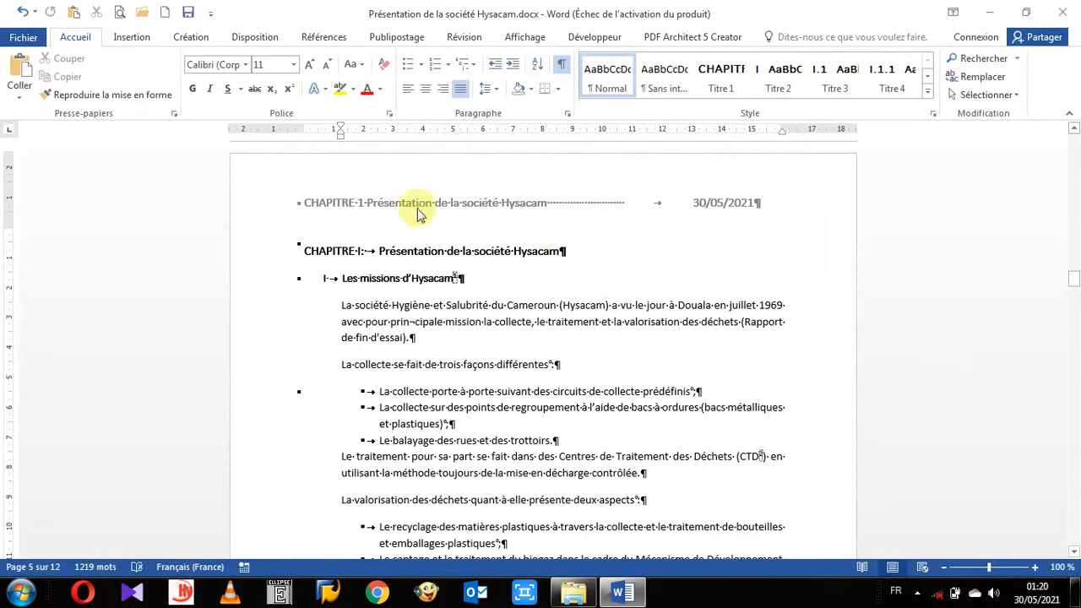
scroll(445, 358, down, 3)
scroll(446, 358, down, 7)
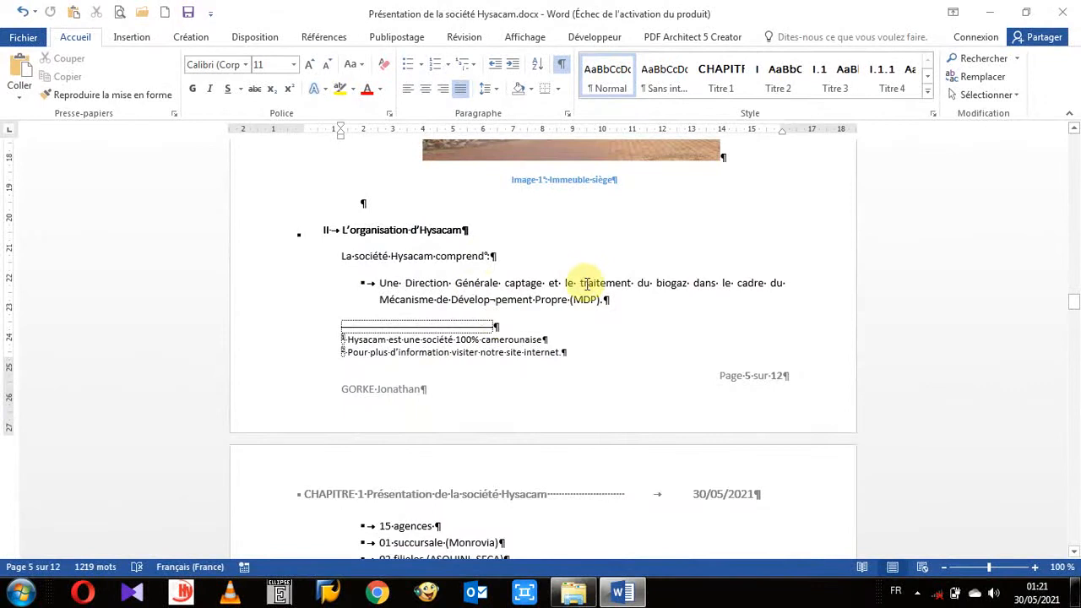
scroll(657, 426, up, 12)
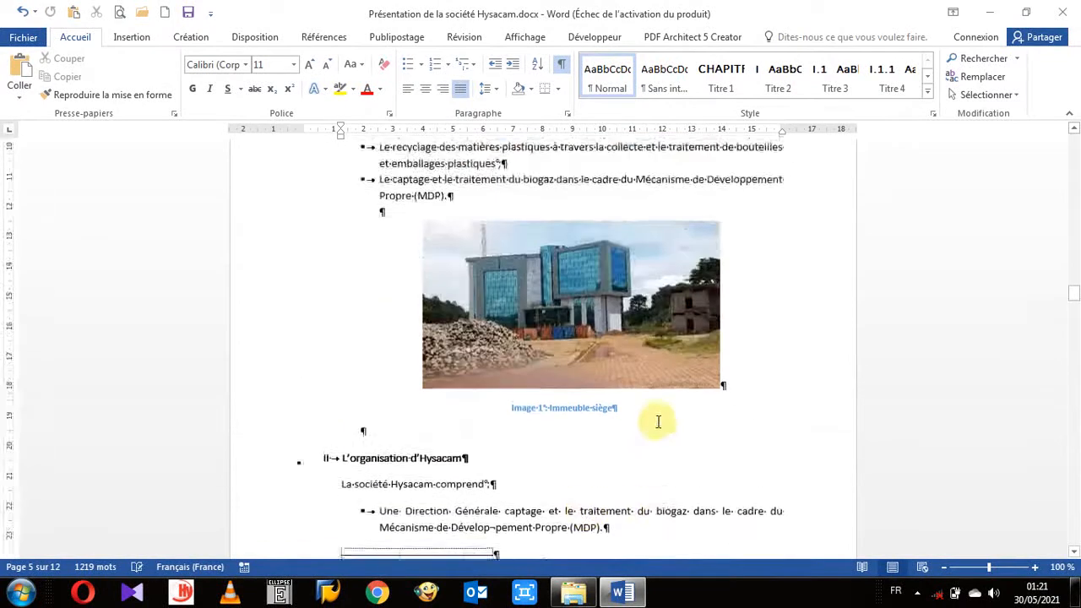
scroll(657, 424, up, 5)
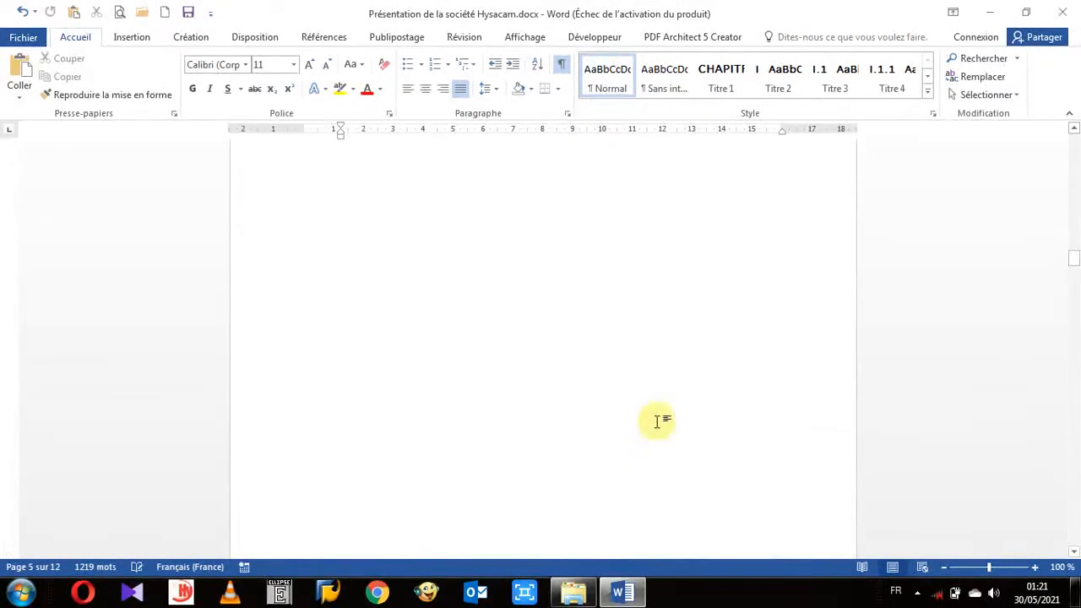
scroll(657, 421, down, 5)
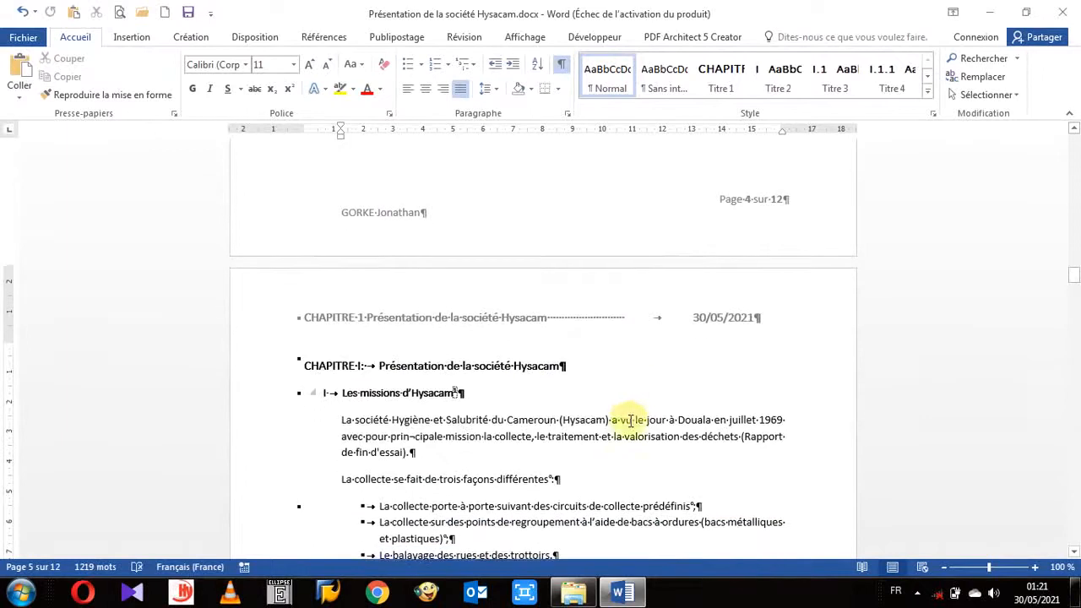
scroll(380, 372, down, 9)
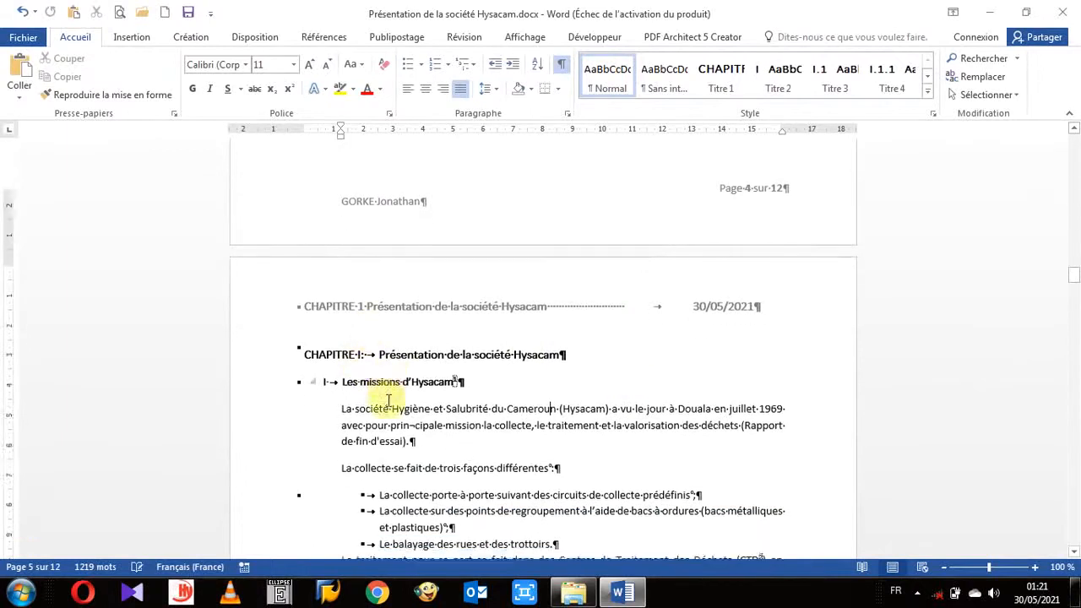
scroll(396, 443, down, 14)
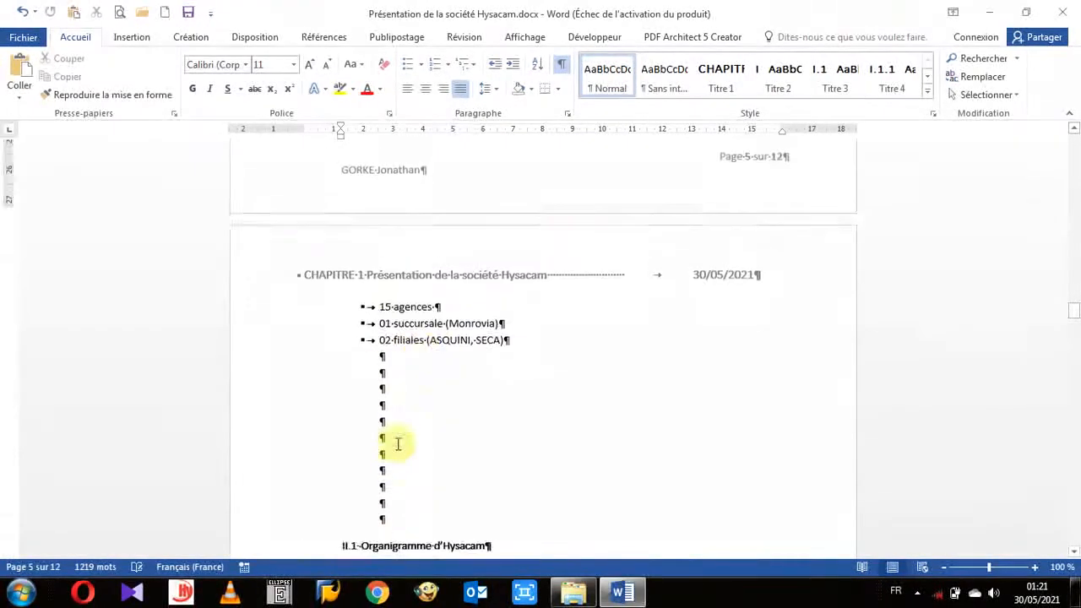
scroll(395, 365, down, 15)
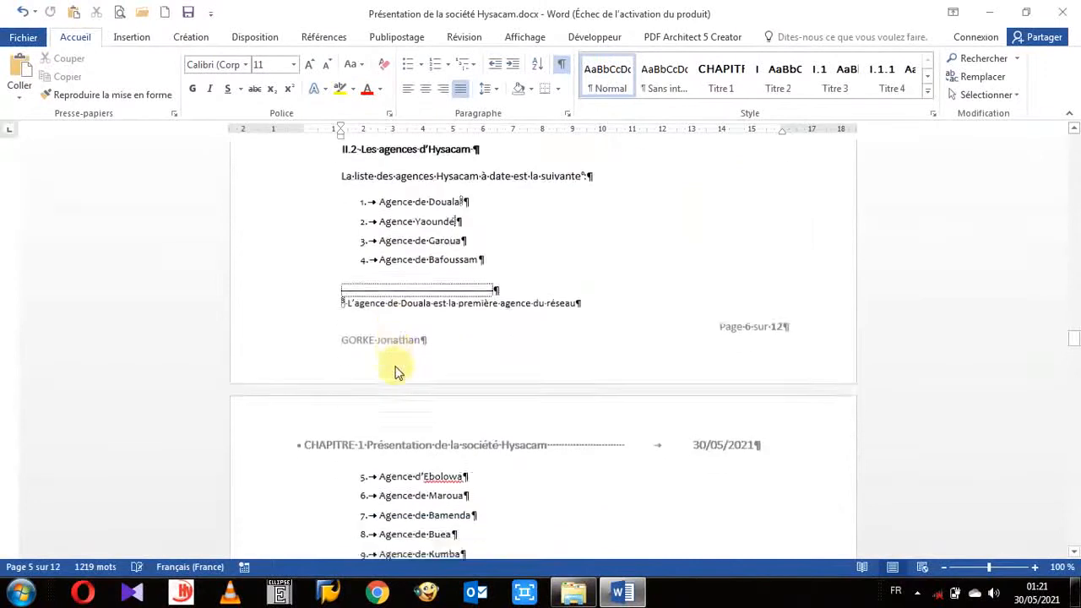
scroll(396, 365, down, 15)
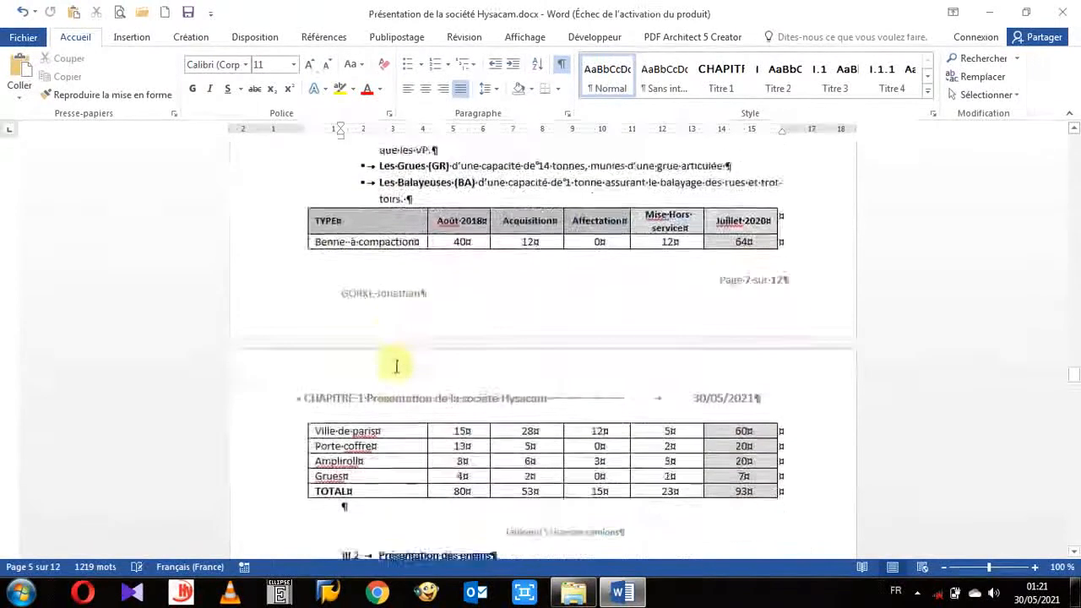
scroll(396, 366, down, 8)
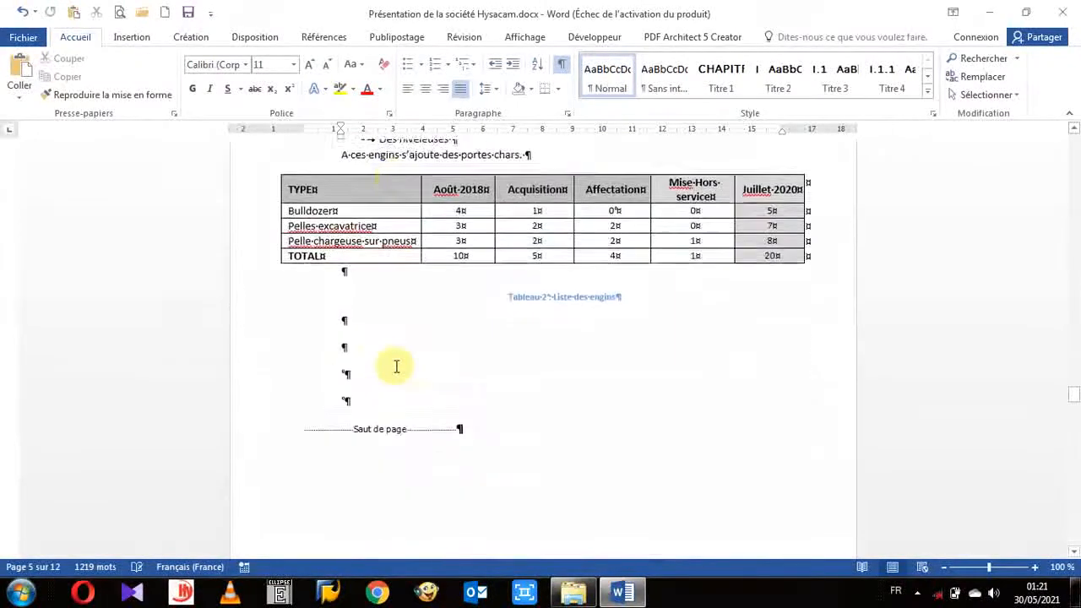
scroll(396, 365, down, 6)
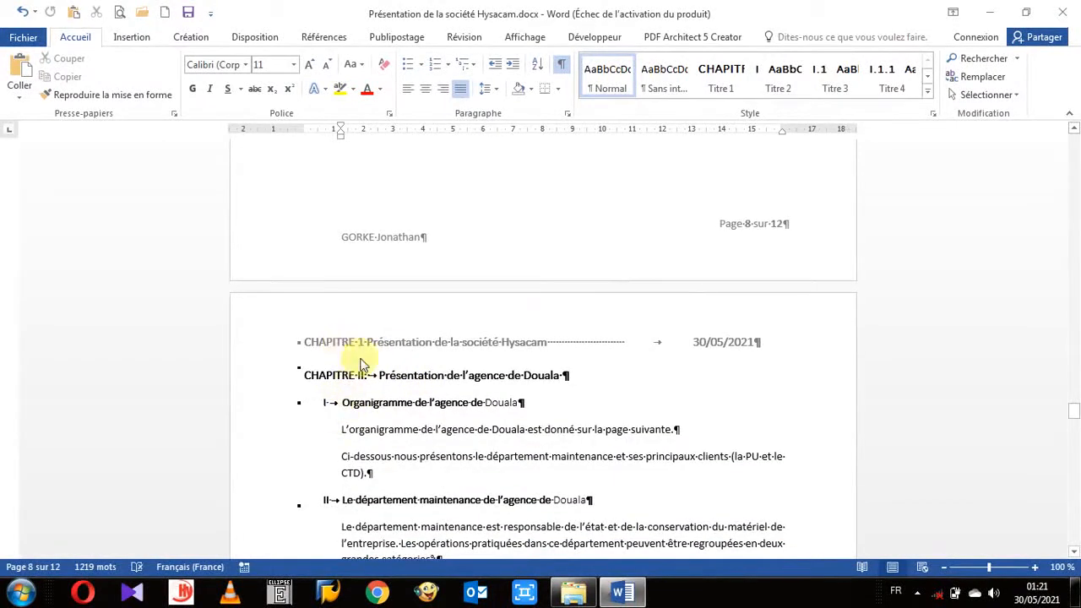
Insert a Page suivante section break after the engines table.
scroll(354, 370, up, 3)
scroll(380, 347, up, 3)
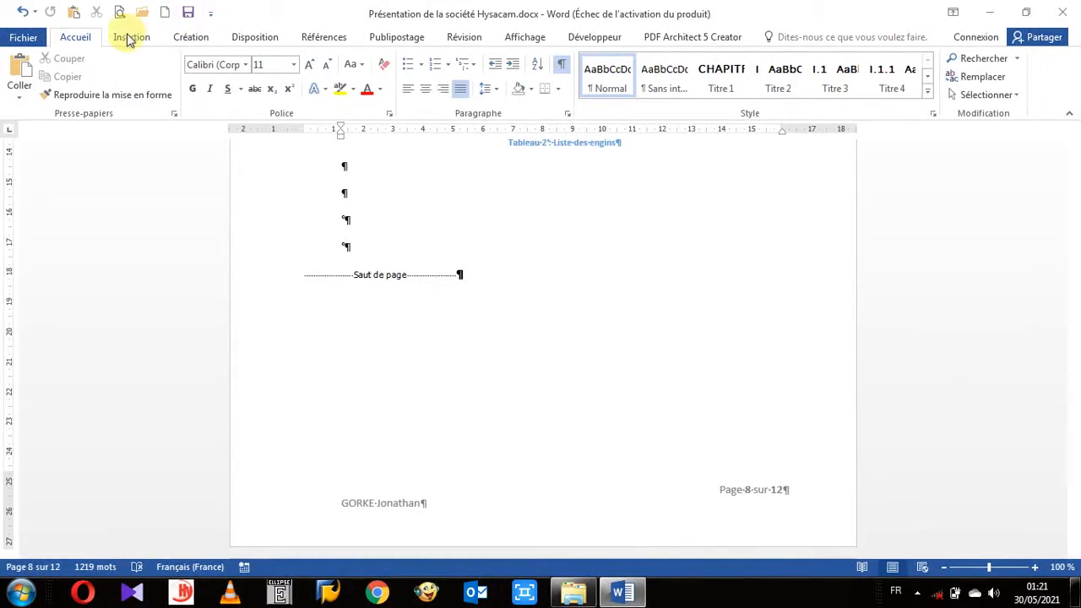
click(272, 40)
click(199, 61)
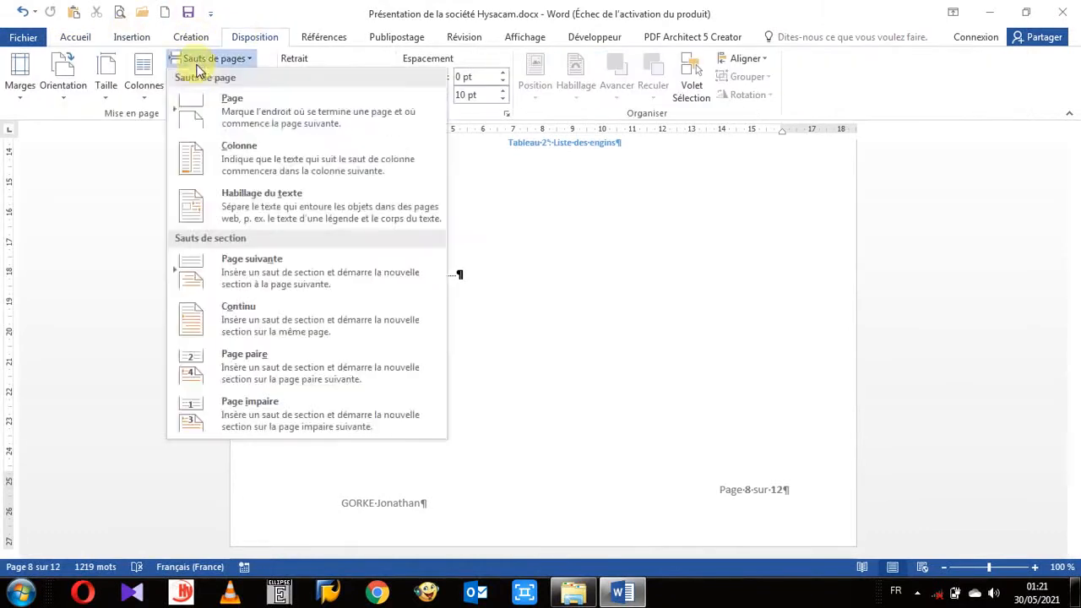
click(278, 284)
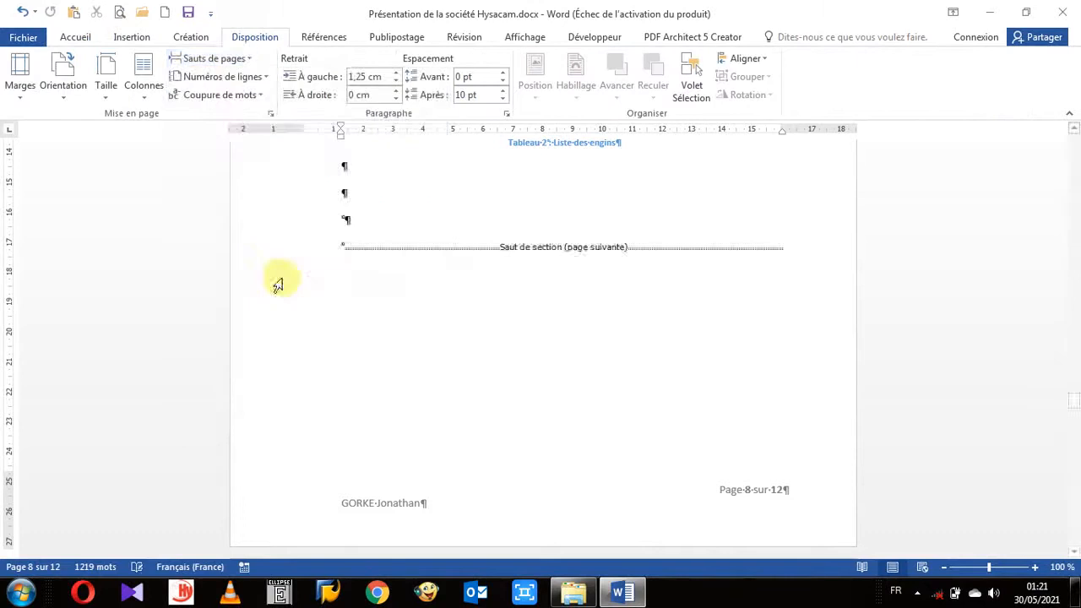
Delete the leftover page break and empty paragraph so CHAPITRE II starts page 9.
scroll(496, 327, up, 5)
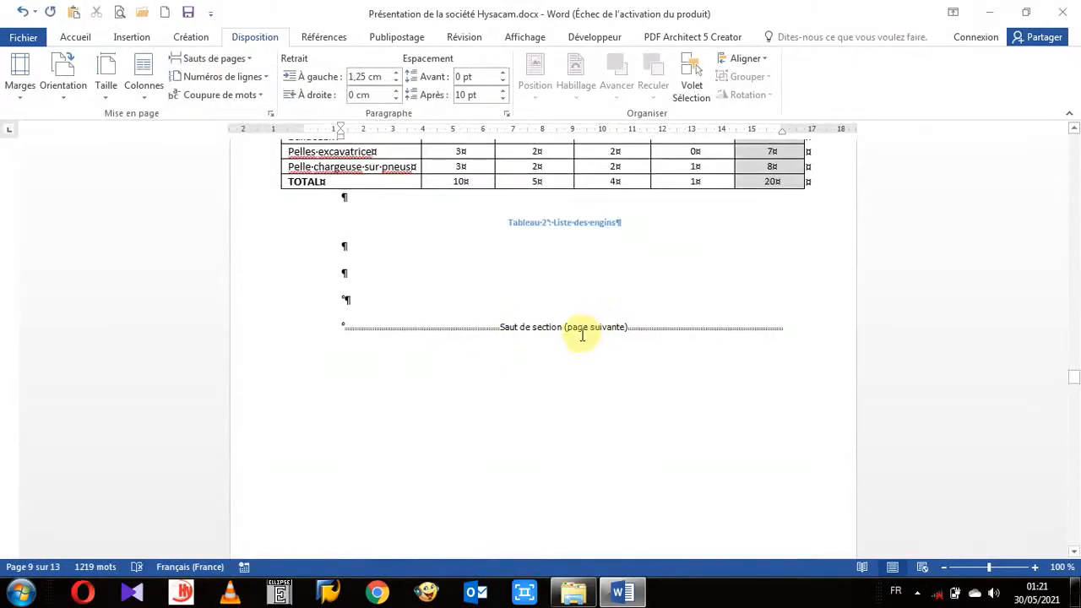
scroll(575, 346, down, 10)
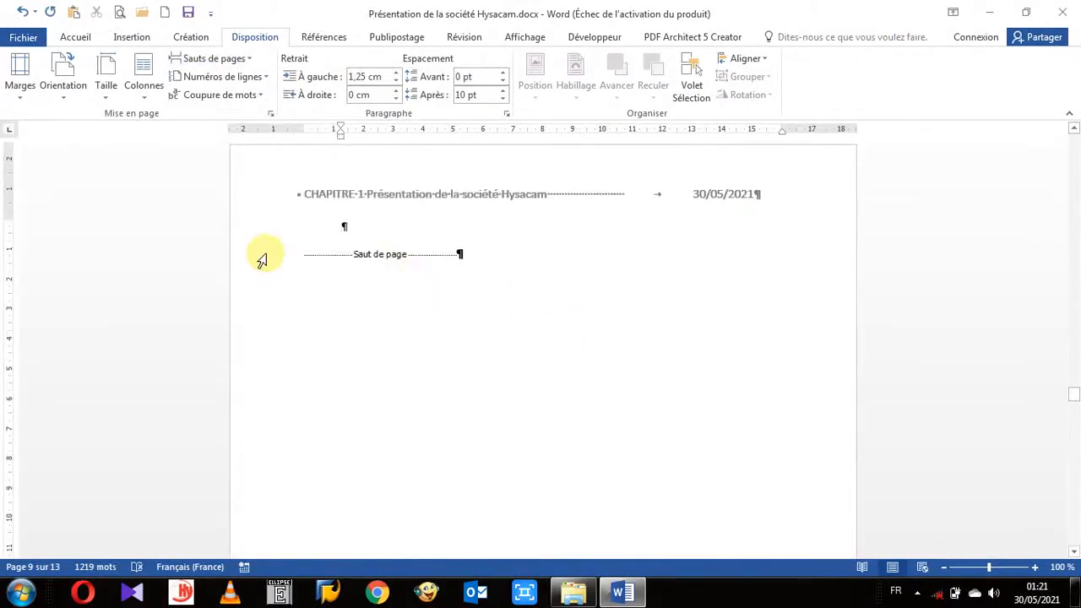
click(261, 260)
key(Delete)
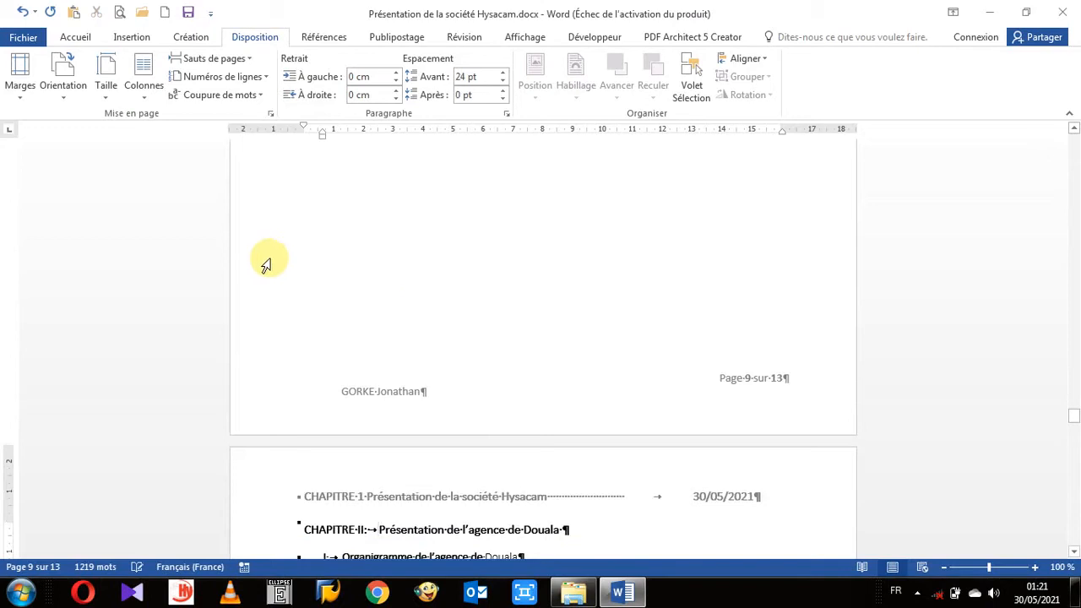
scroll(379, 419, up, 10)
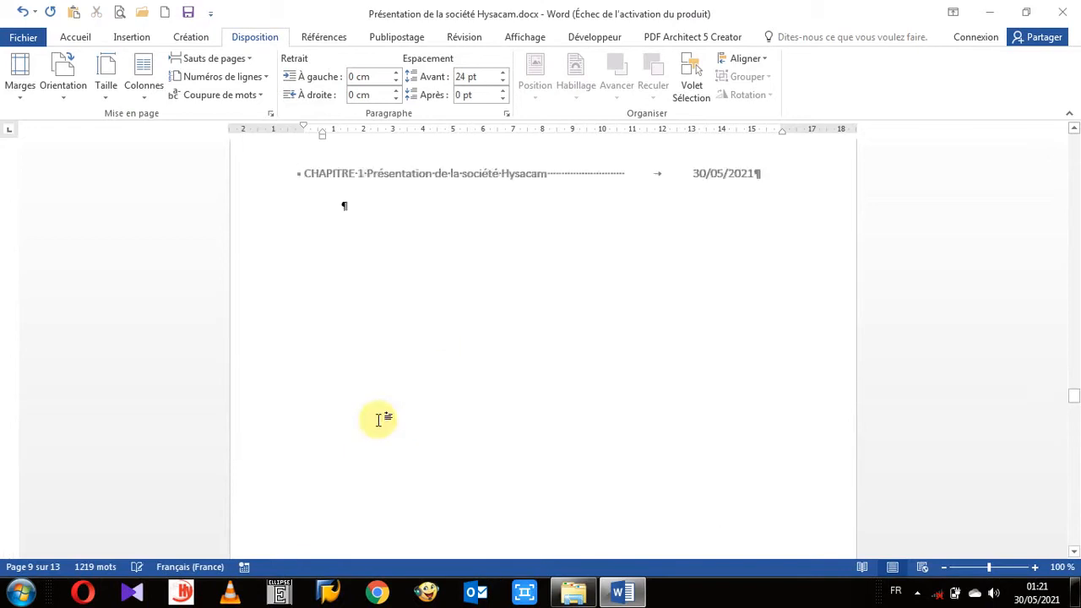
scroll(379, 420, up, 3)
click(247, 390)
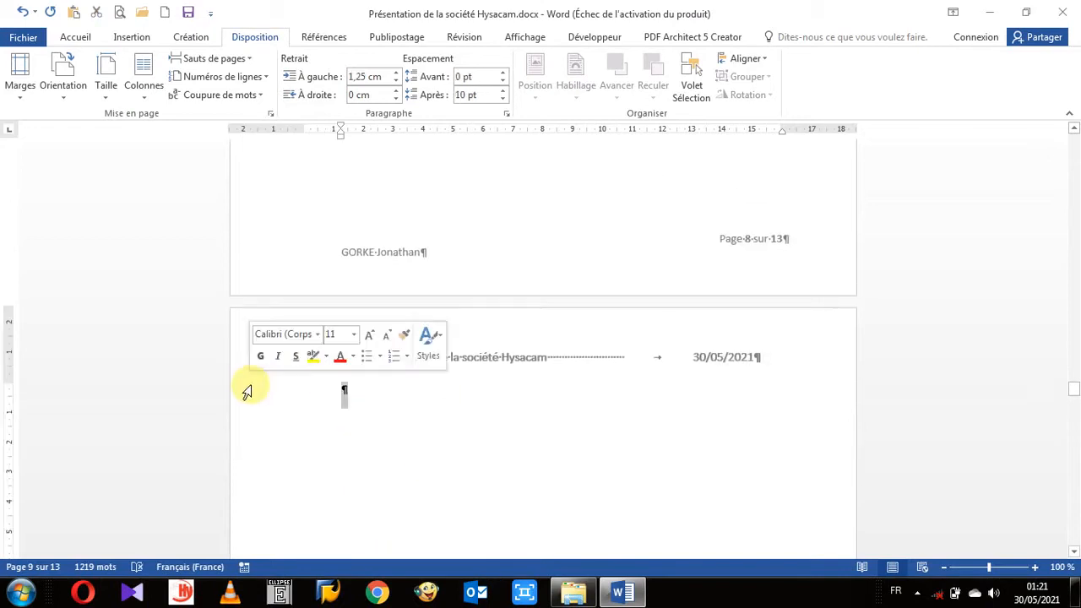
key(Delete)
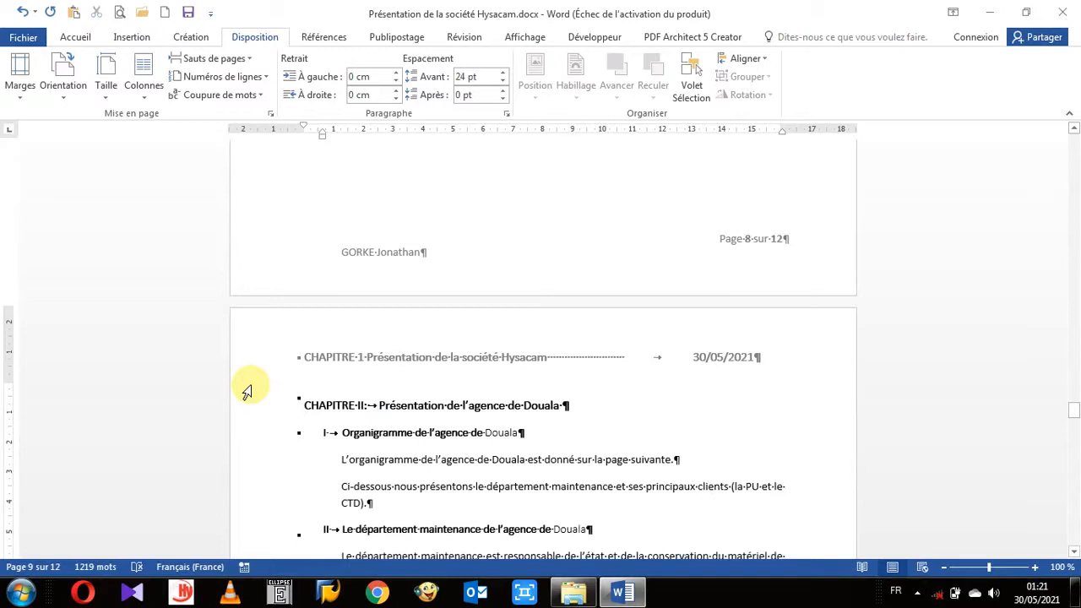
scroll(507, 295, up, 7)
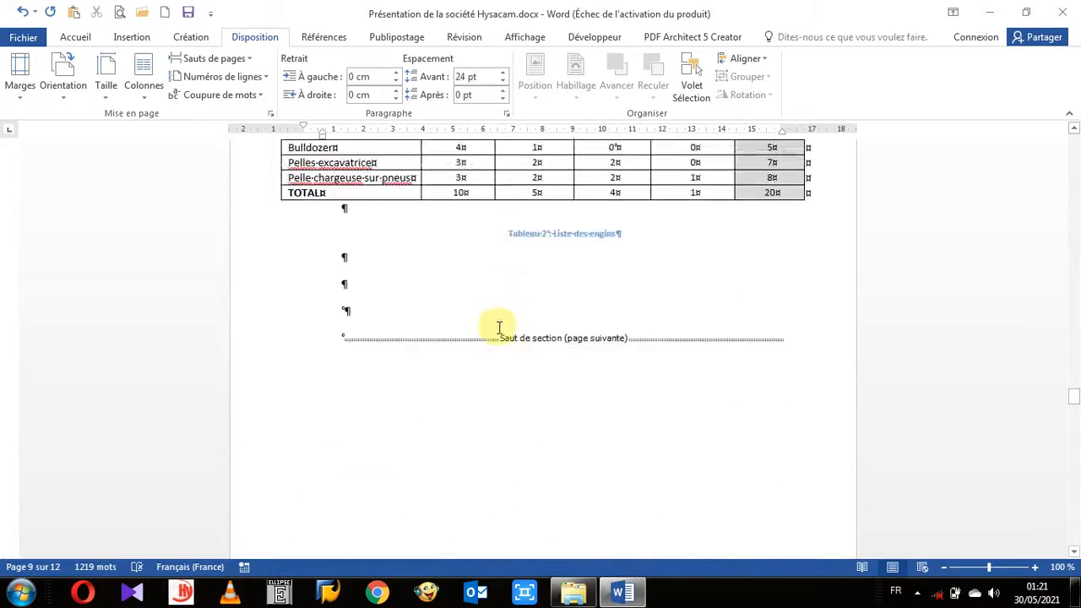
scroll(498, 327, down, 7)
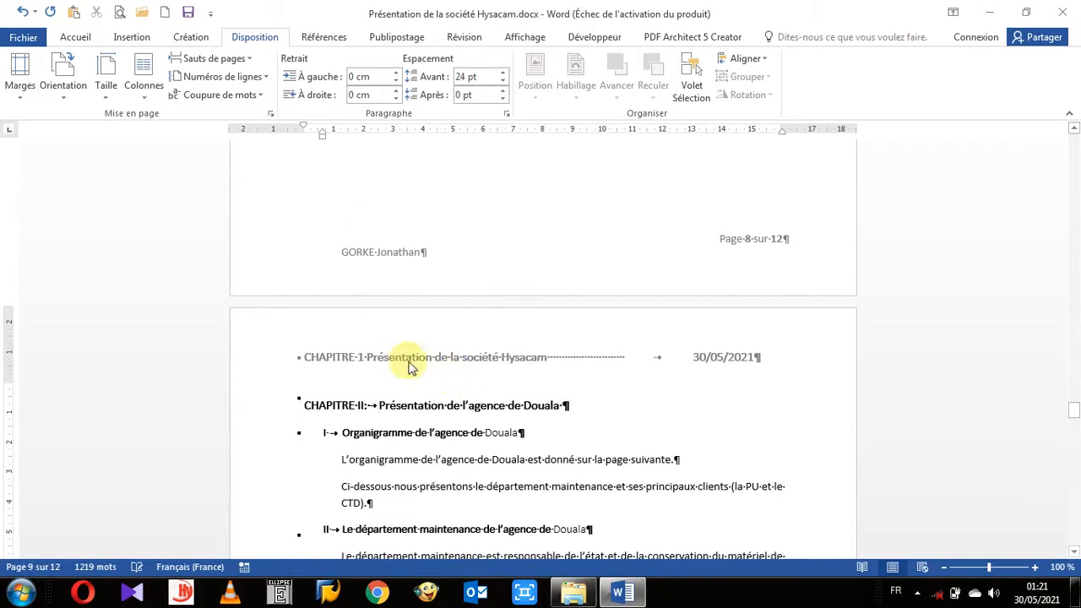
Copy the heading 'Présentation de l'agence de Douala' from CHAPITRE II.
click(401, 406)
drag(395, 406, 563, 406)
key(ctrl+c)
right_click(560, 408)
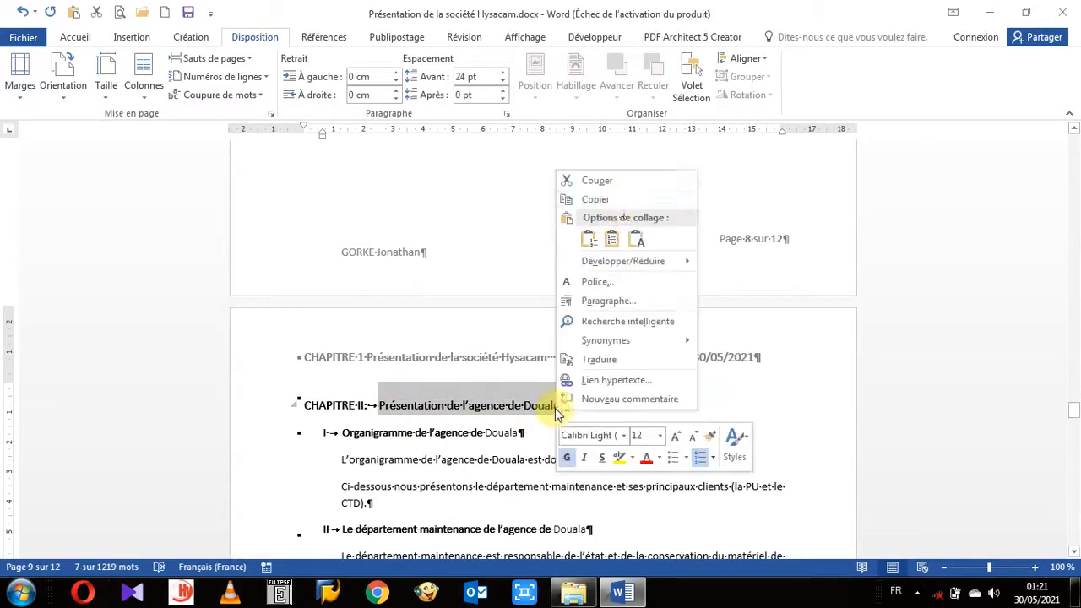
click(619, 202)
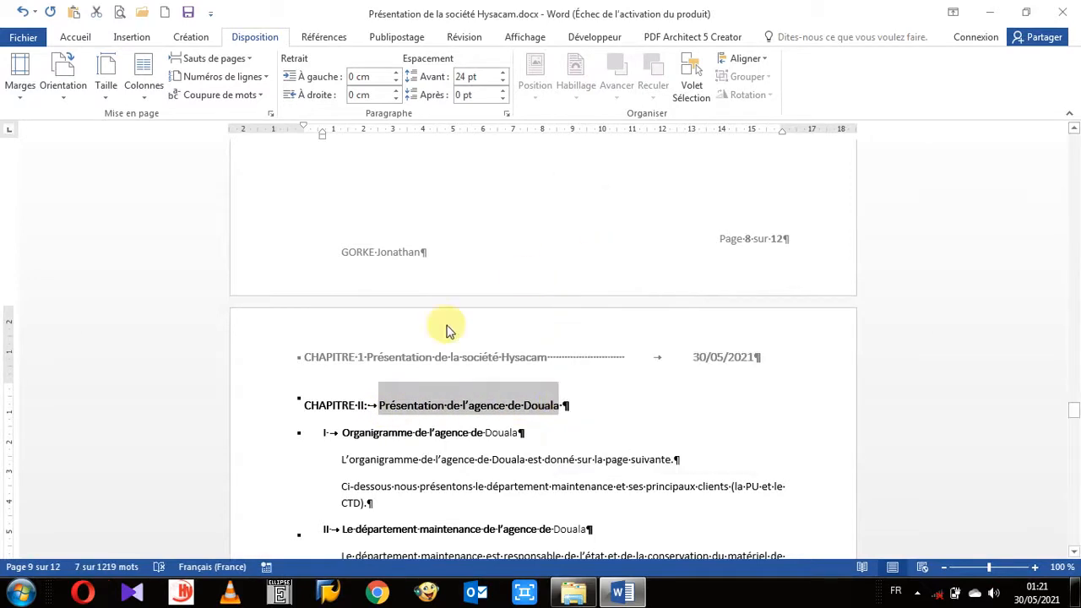
Unlink the Section 3 header, paste the Douala title as text, and change 1 to 2.
double_click(414, 355)
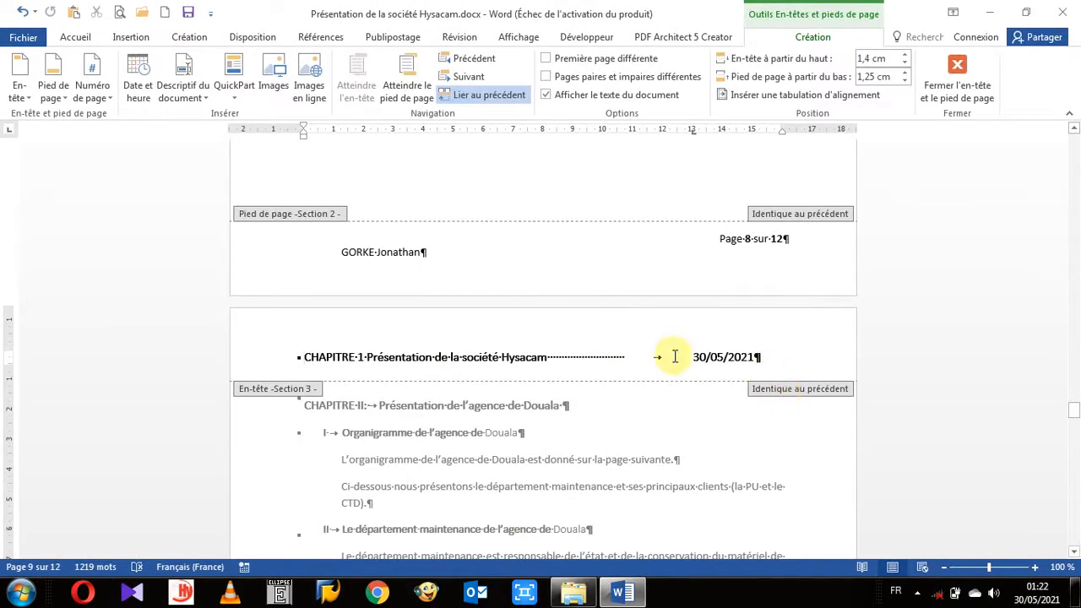
click(479, 95)
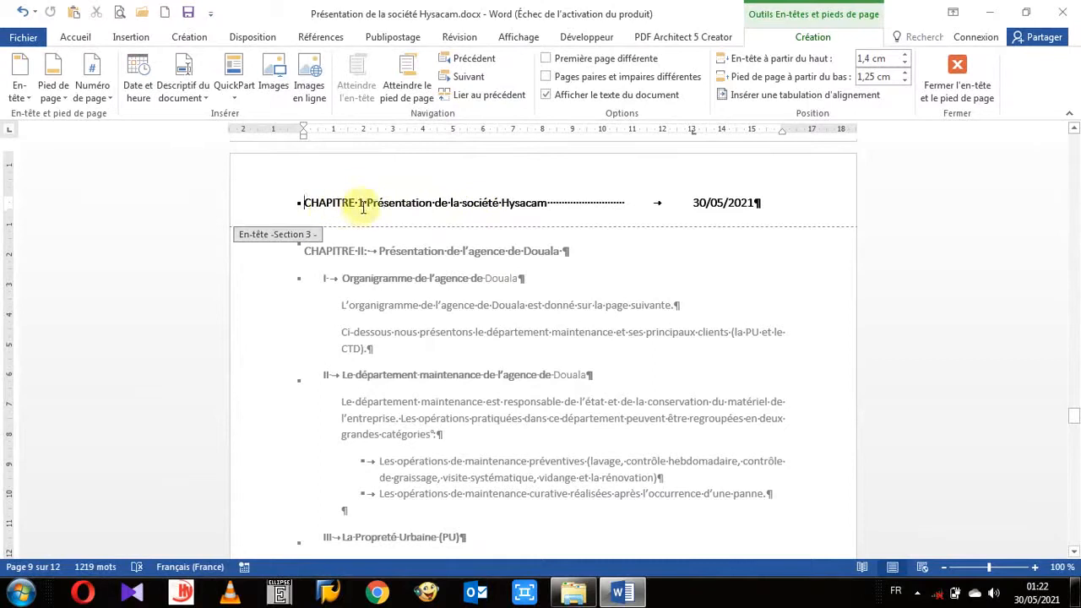
drag(367, 206, 451, 203)
drag(512, 205, 542, 205)
right_click(526, 203)
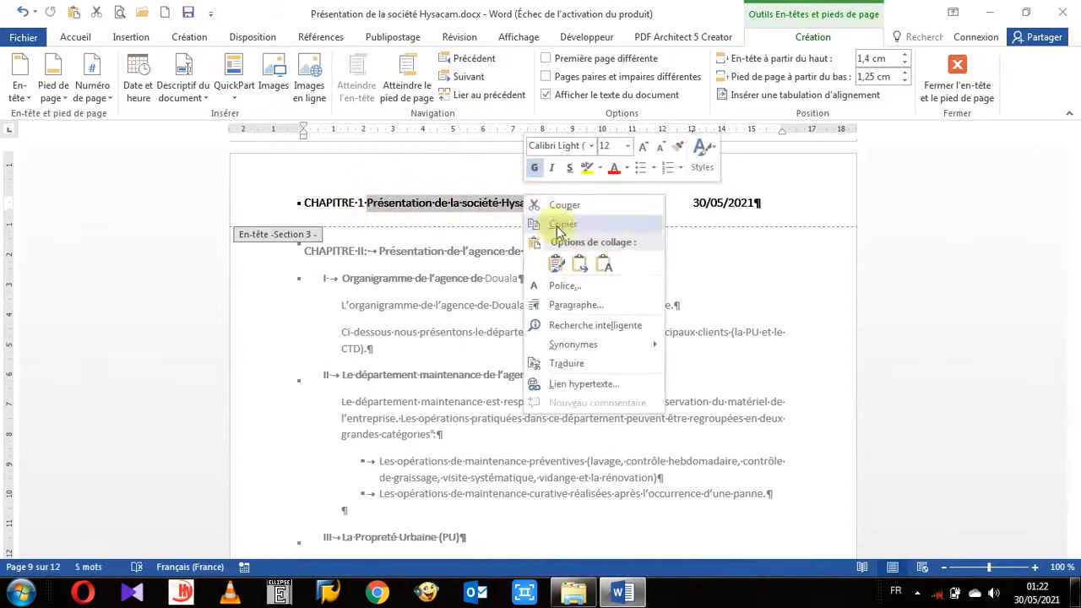
click(607, 267)
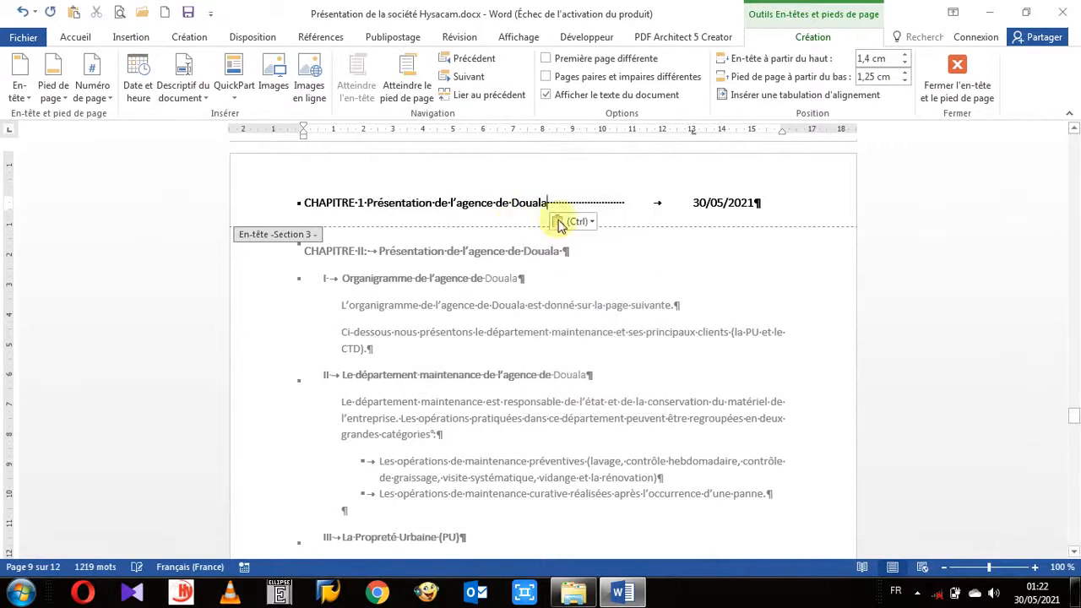
double_click(359, 205)
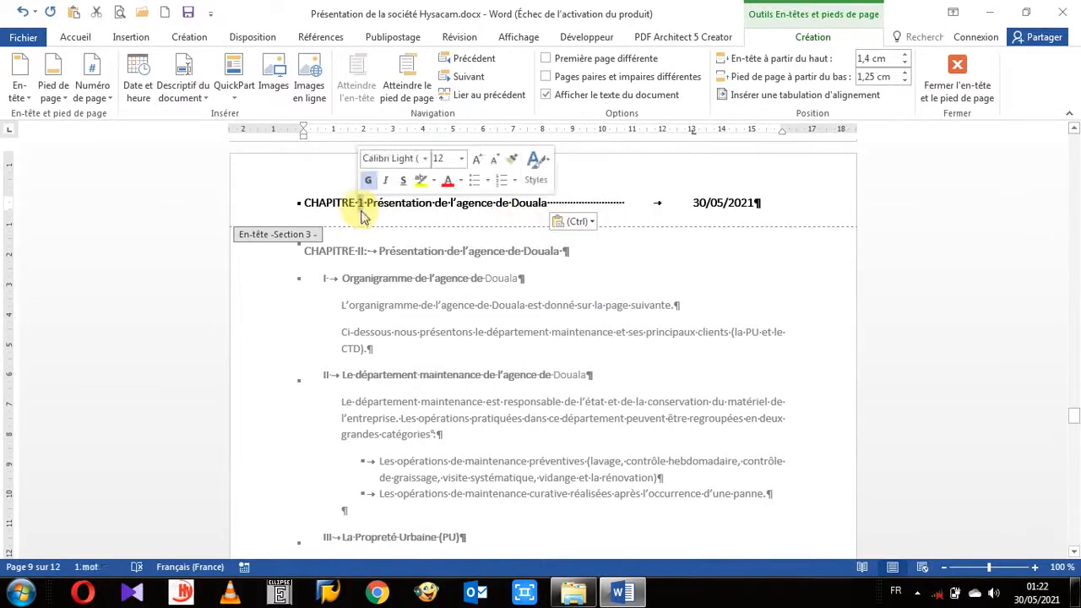
text(2)
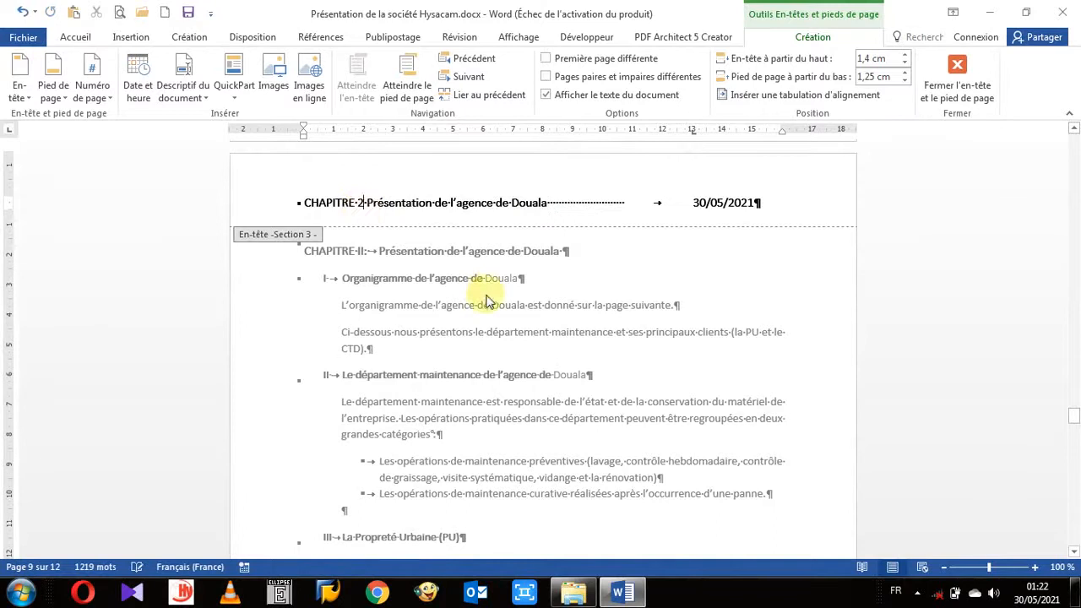
double_click(486, 279)
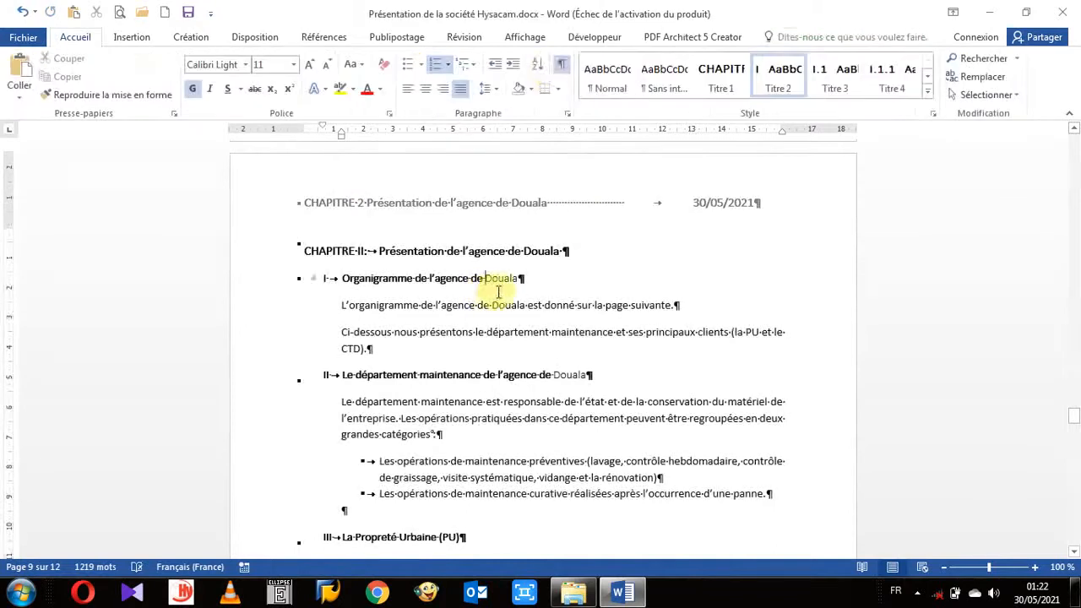
Hide formatting marks and change the Section 3 header's chapter number from 2 to 'II :'.
click(561, 65)
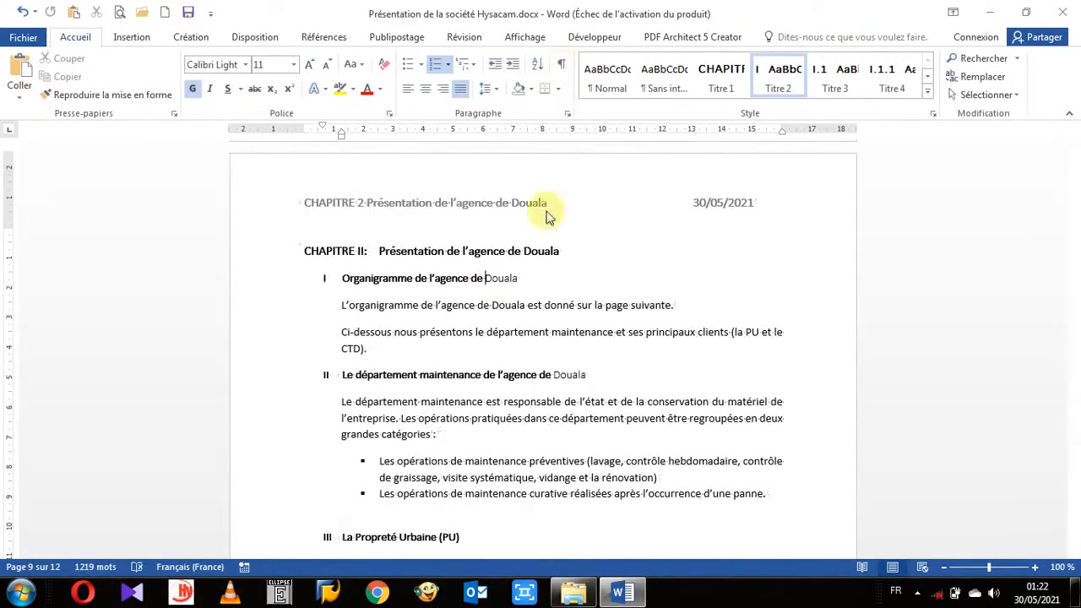
click(699, 206)
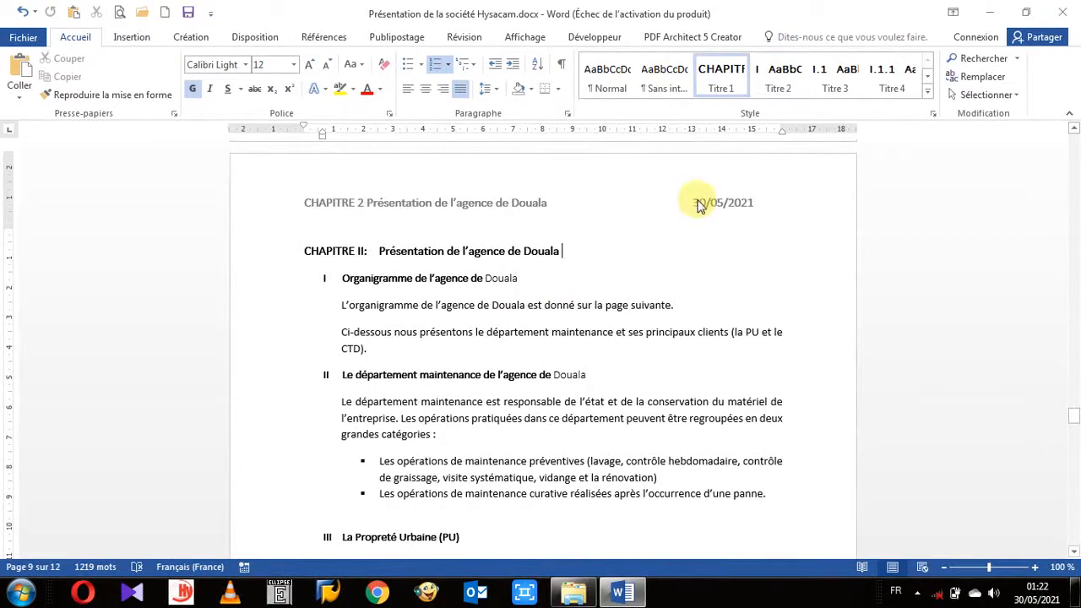
double_click(694, 203)
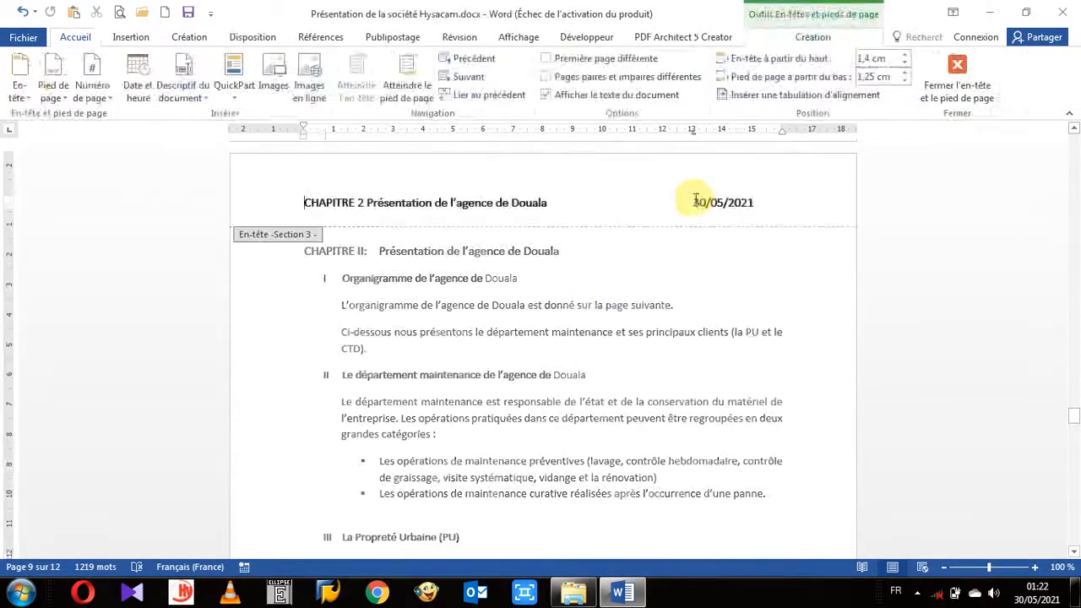
double_click(604, 286)
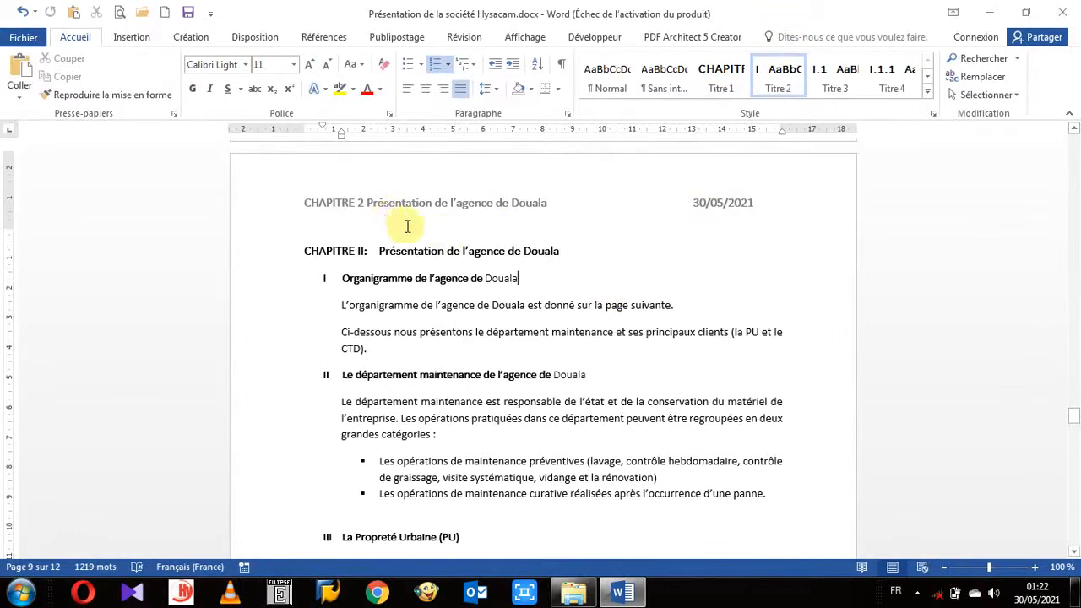
click(367, 206)
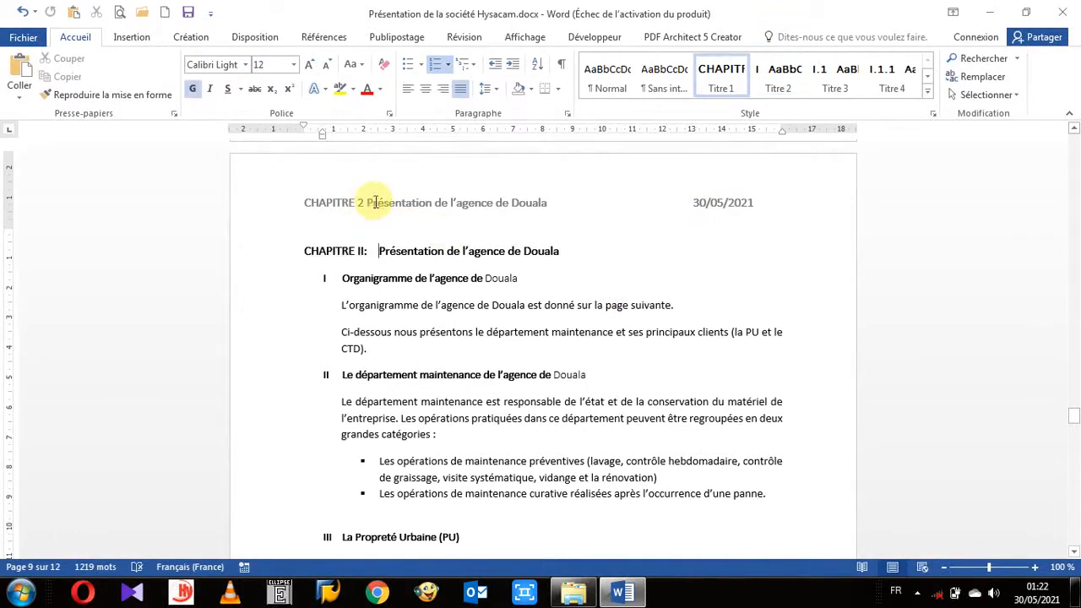
double_click(366, 204)
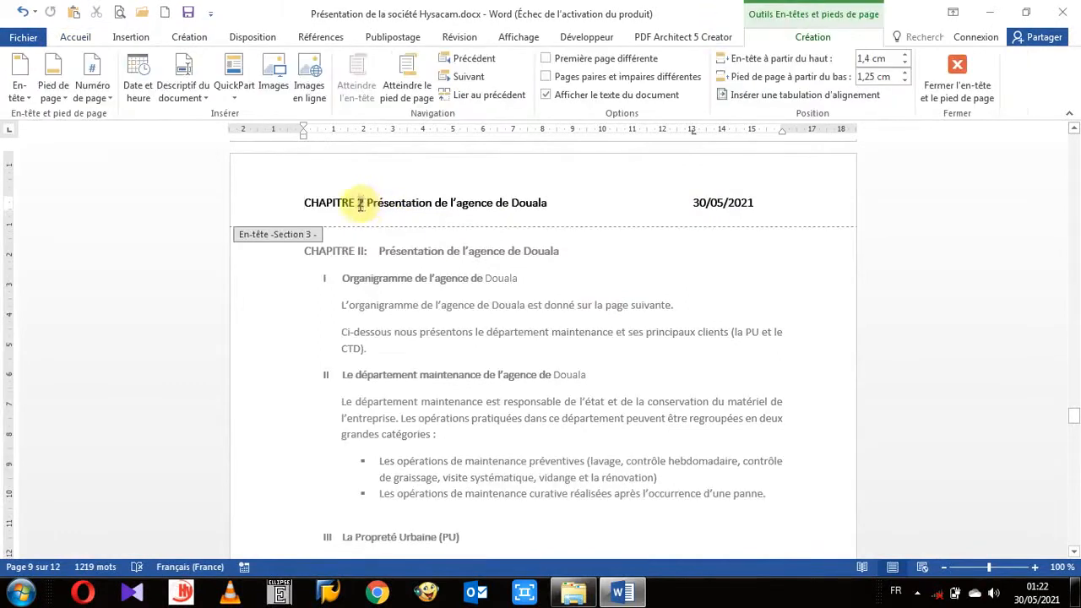
double_click(359, 205)
text(I)
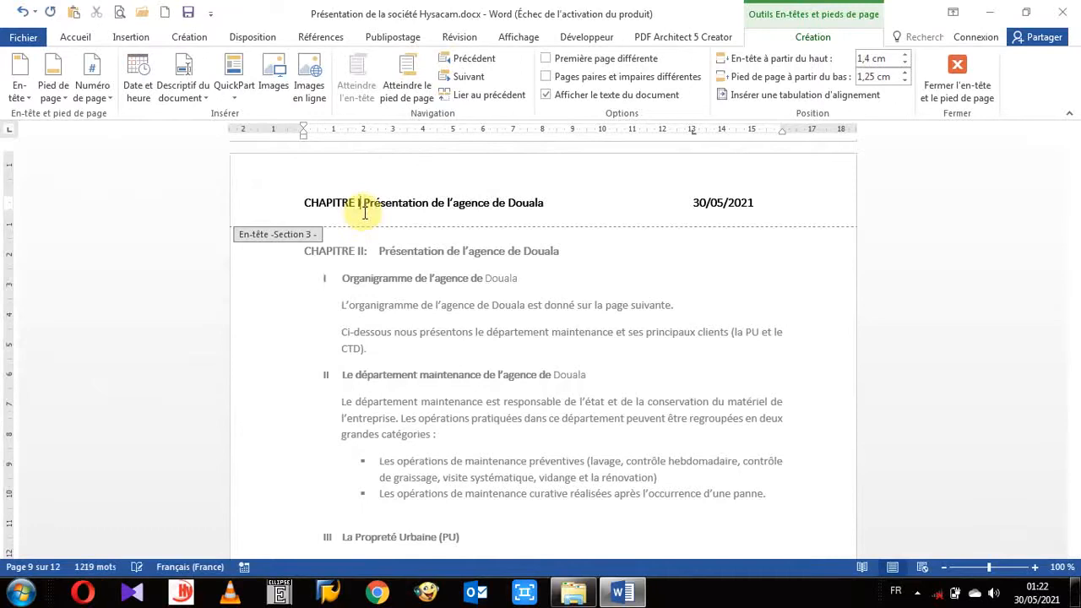
text(I)
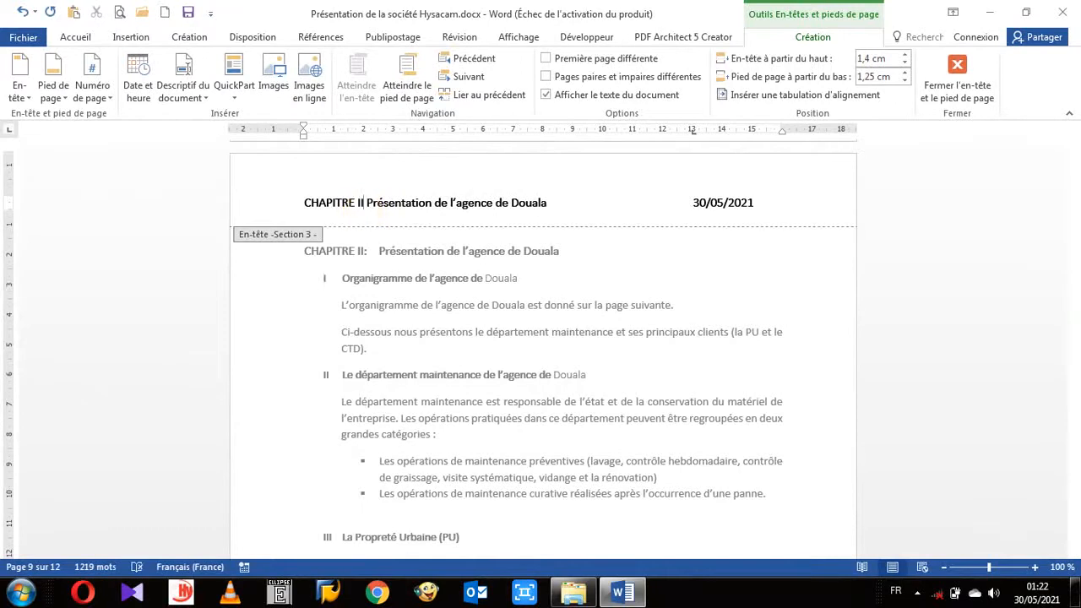
text( :)
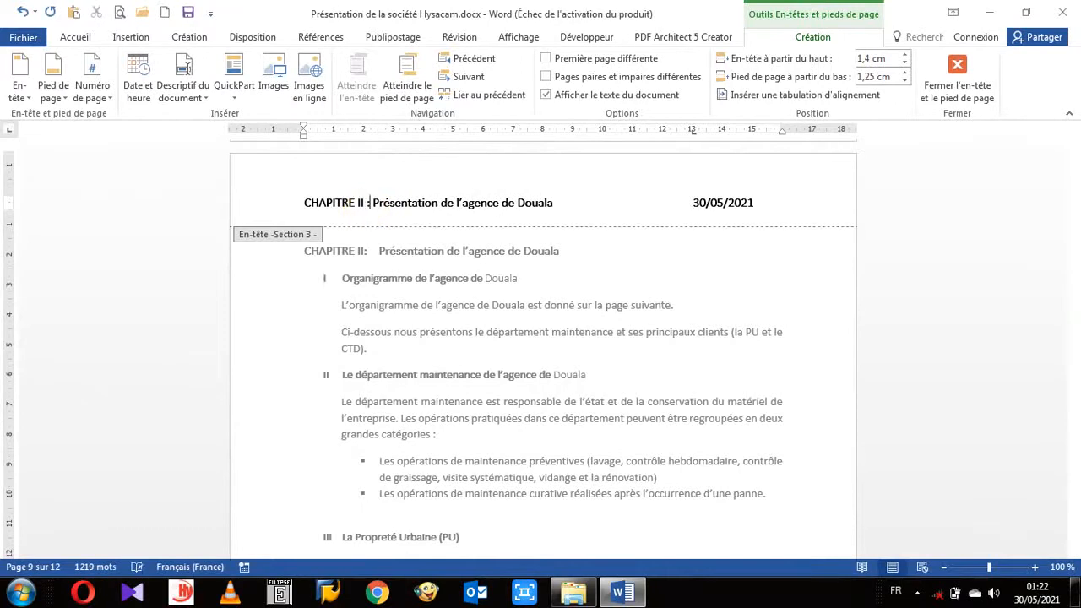
double_click(395, 315)
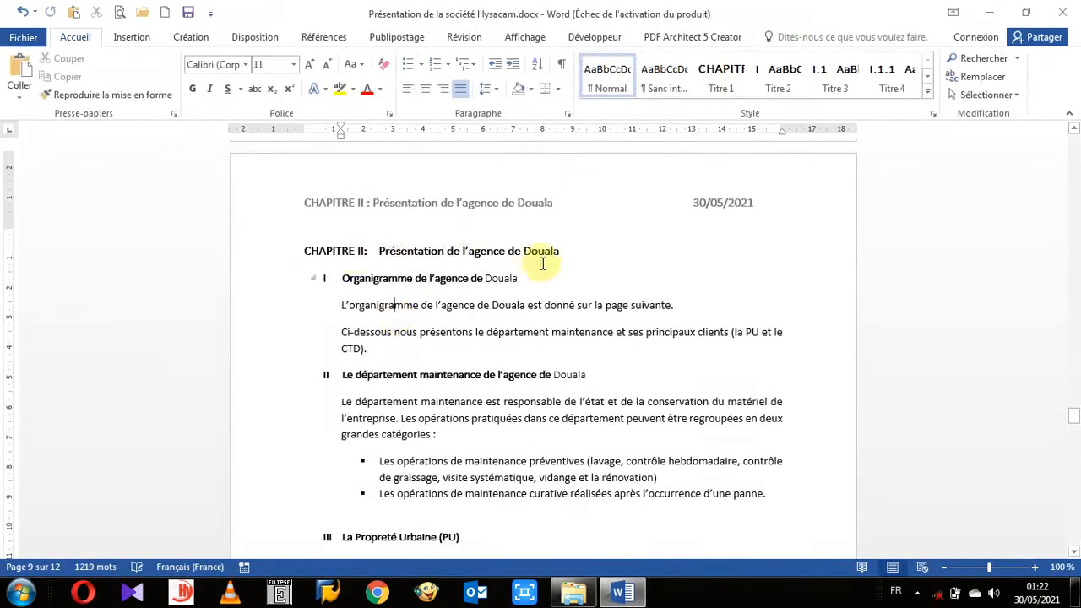
Change the page 8 header's chapter number from 1 to 'I :'.
scroll(502, 263, up, 10)
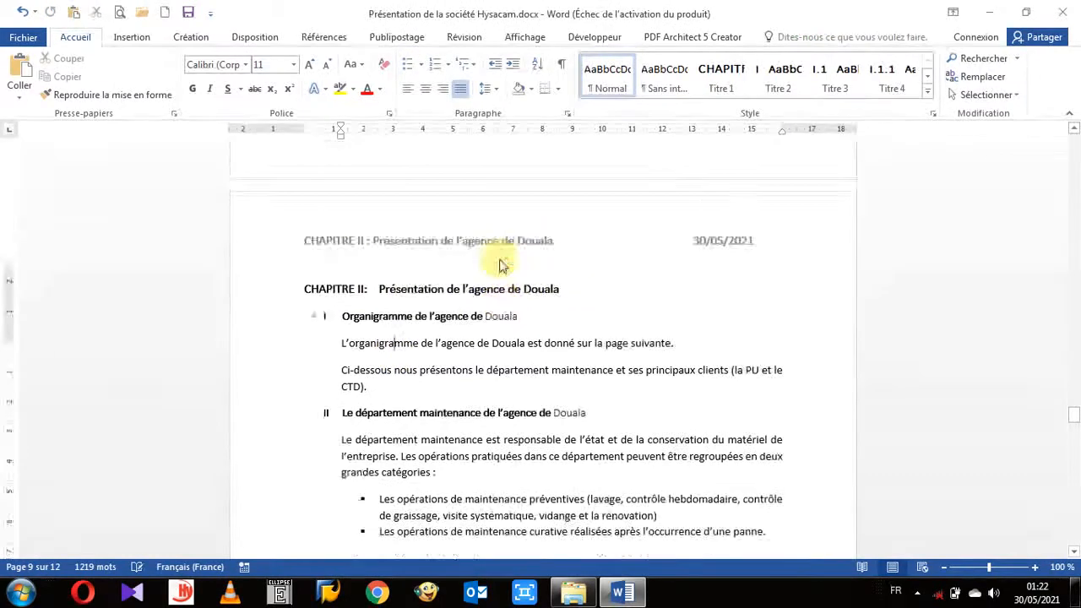
scroll(499, 258, up, 7)
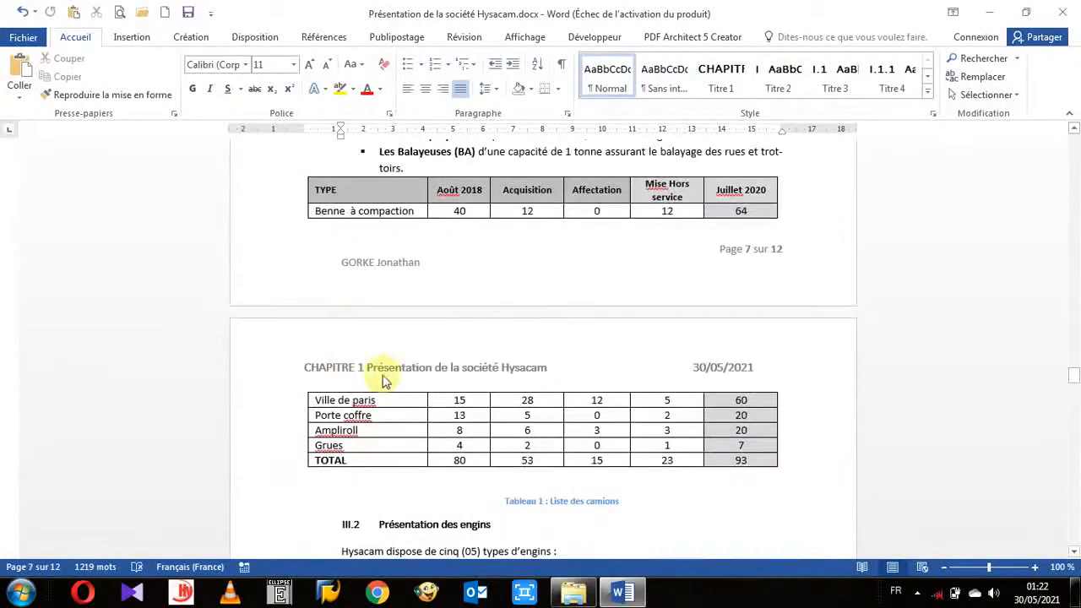
double_click(397, 371)
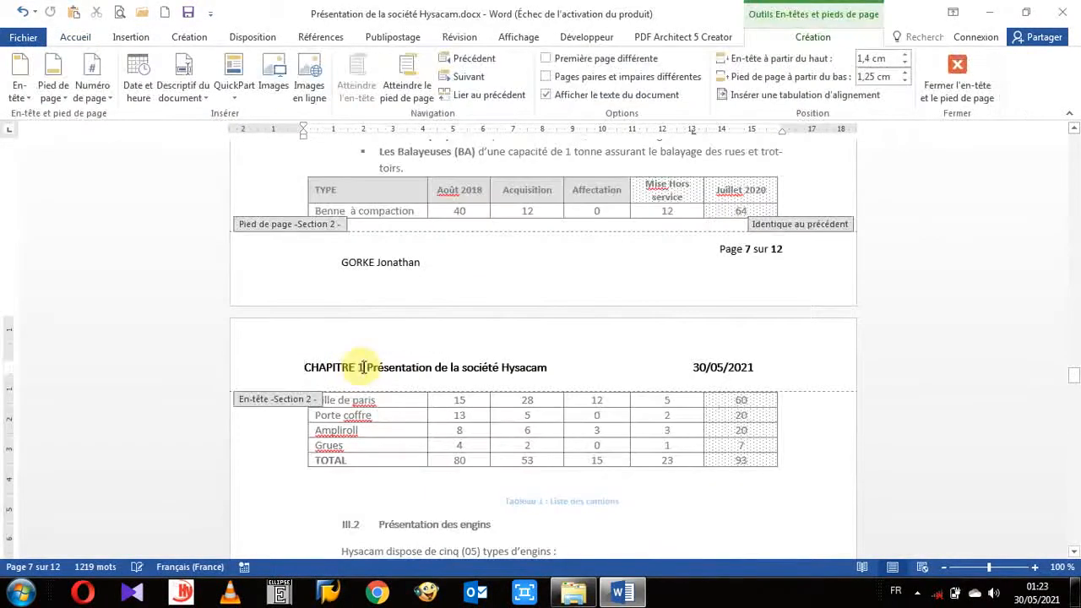
double_click(360, 371)
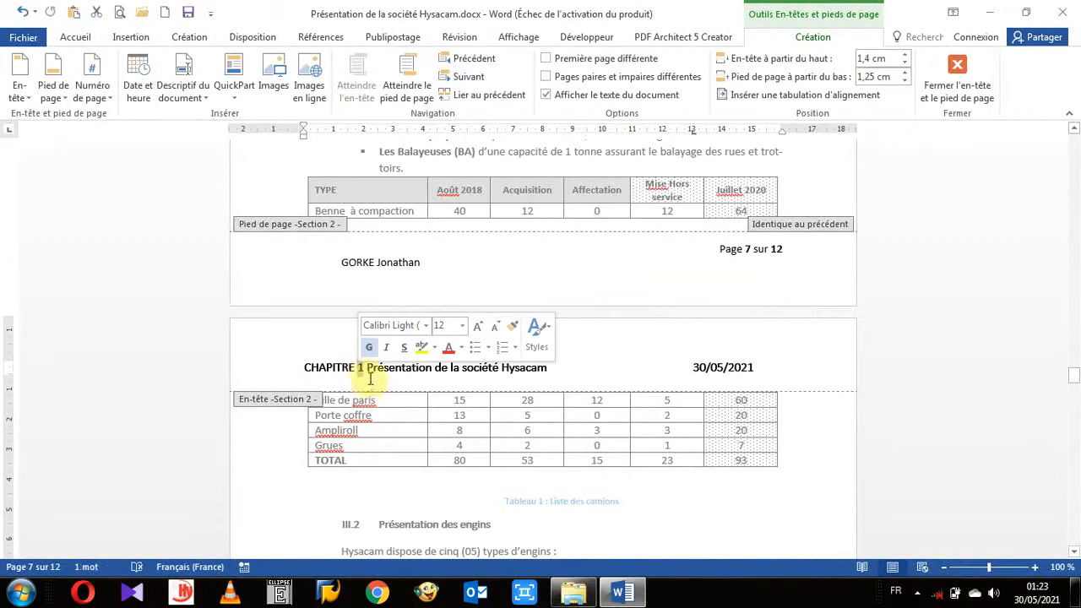
text(I)
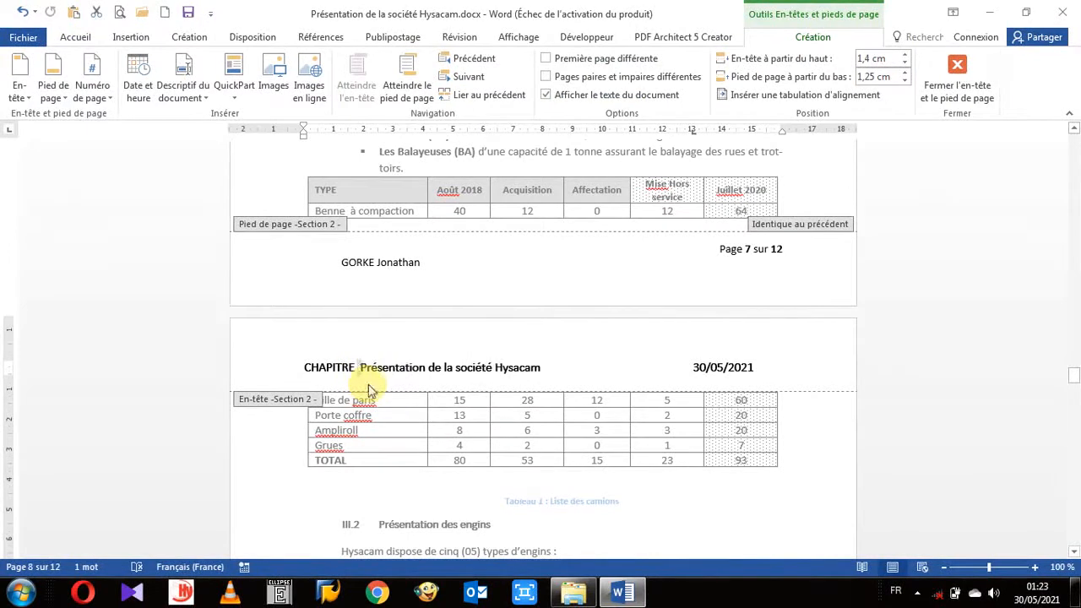
text( :)
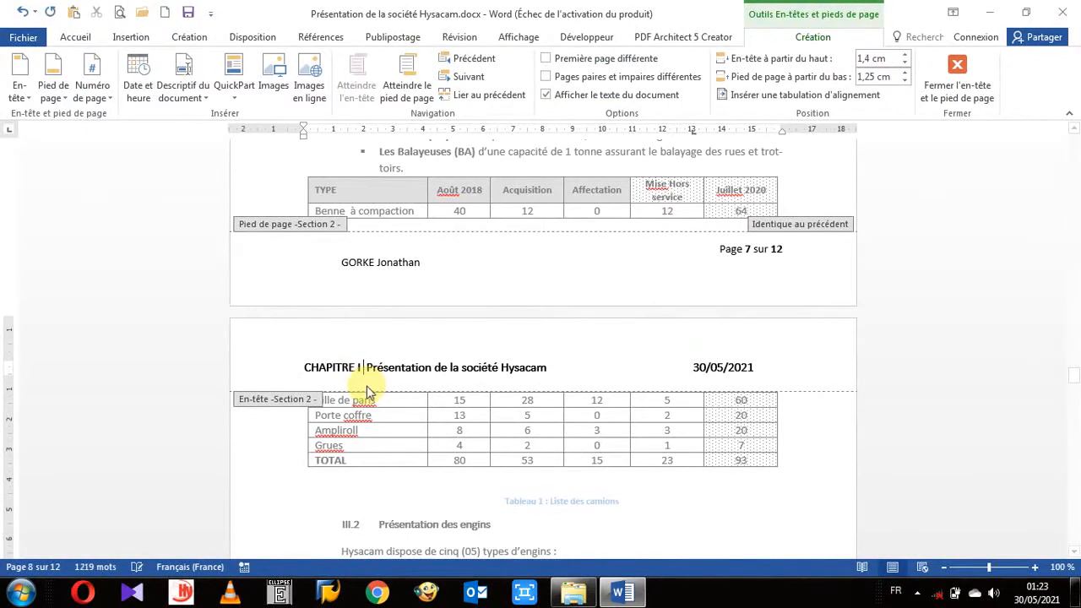
double_click(405, 428)
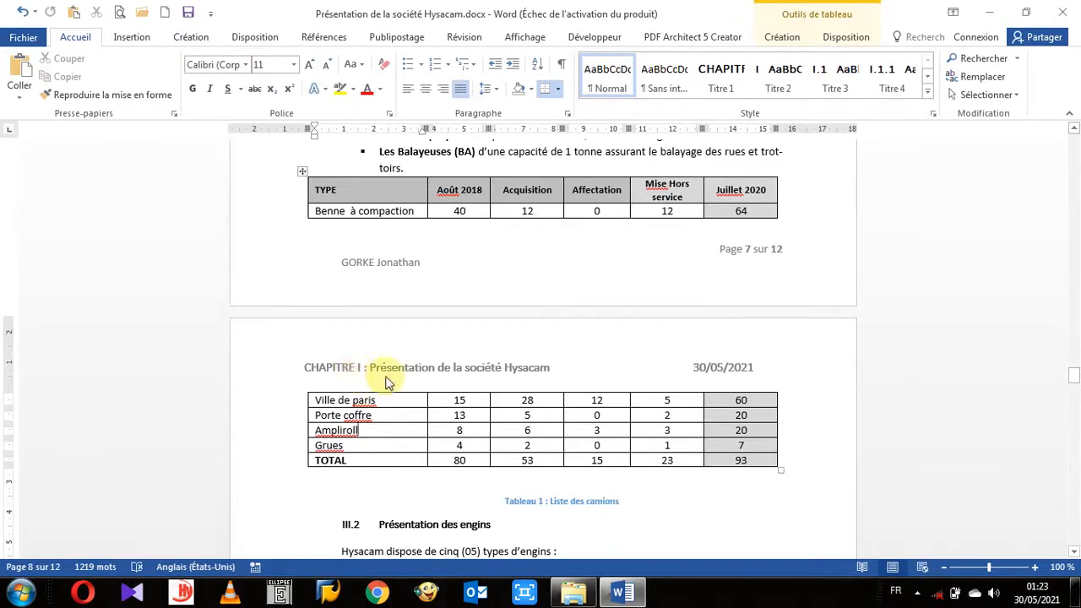
Scroll through the chapters and check the Chapitre II heading's formatting.
scroll(386, 380, up, 15)
scroll(387, 374, up, 3)
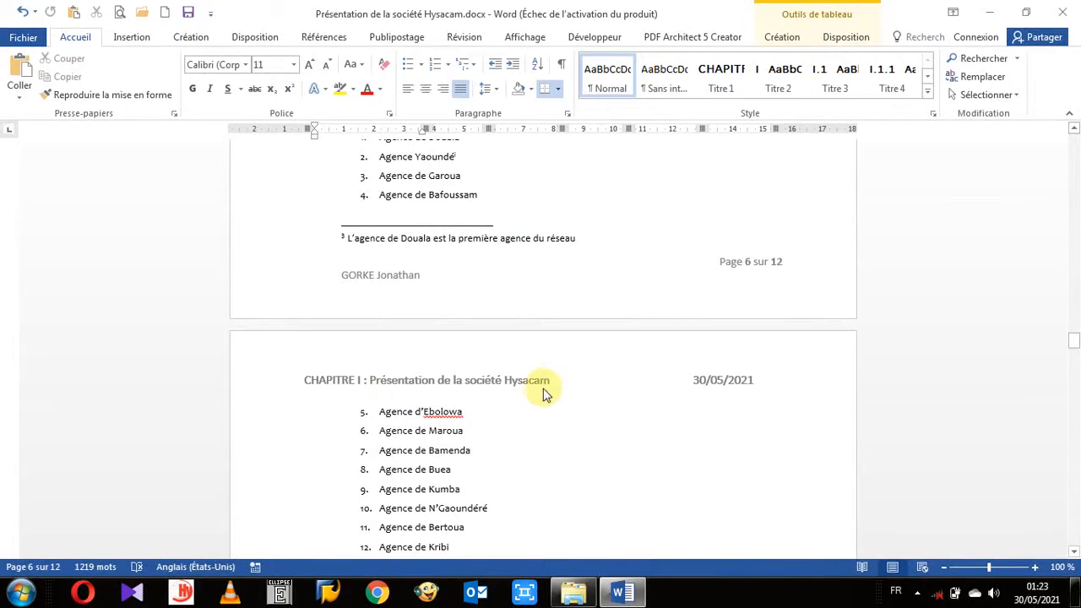
scroll(540, 385, down, 15)
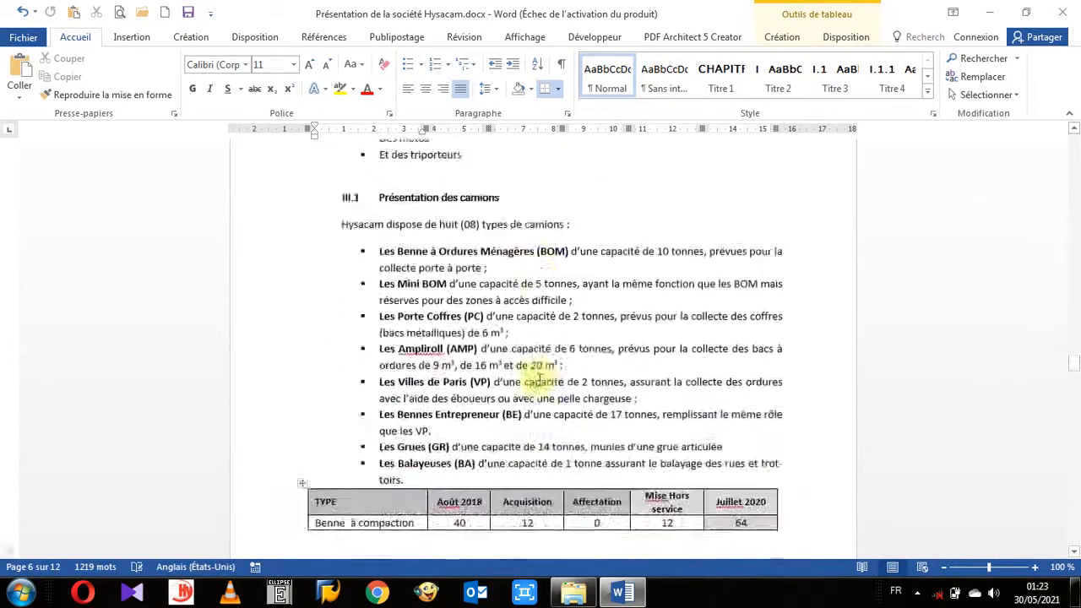
scroll(541, 384, down, 15)
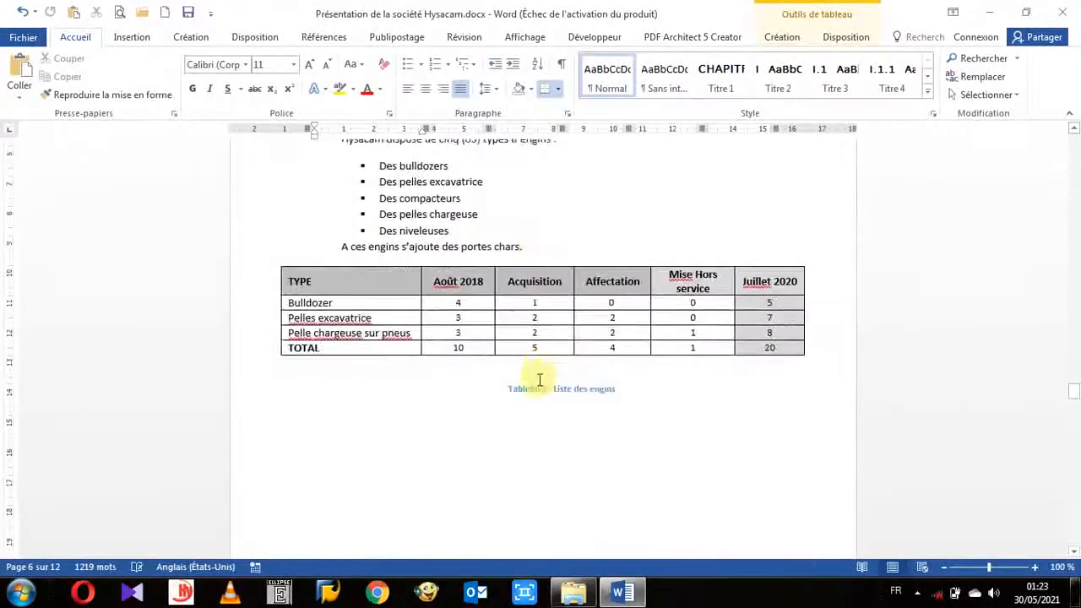
scroll(540, 380, down, 6)
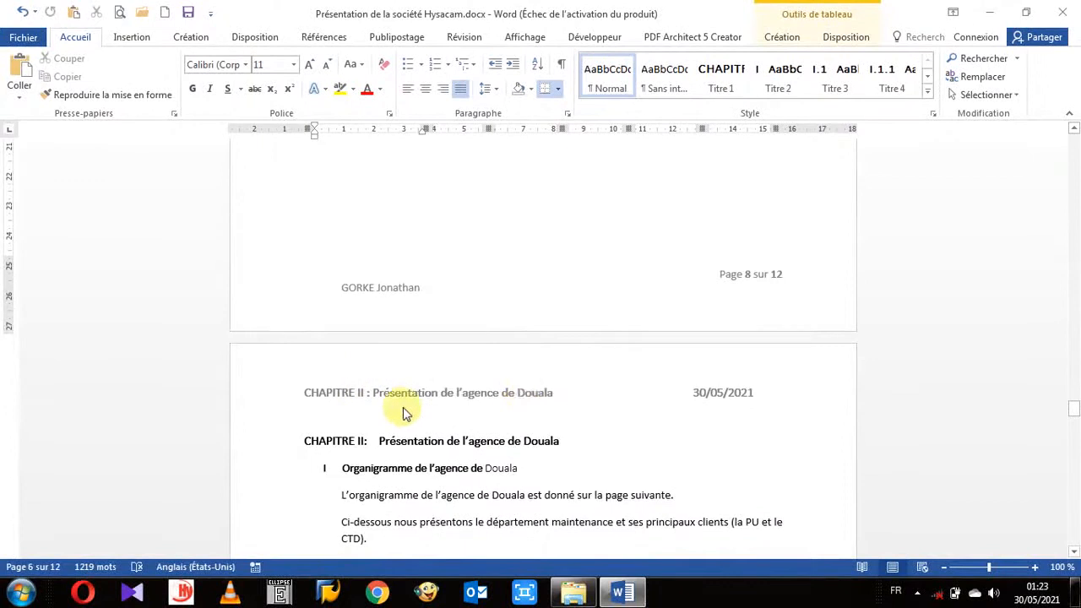
scroll(470, 414, down, 2)
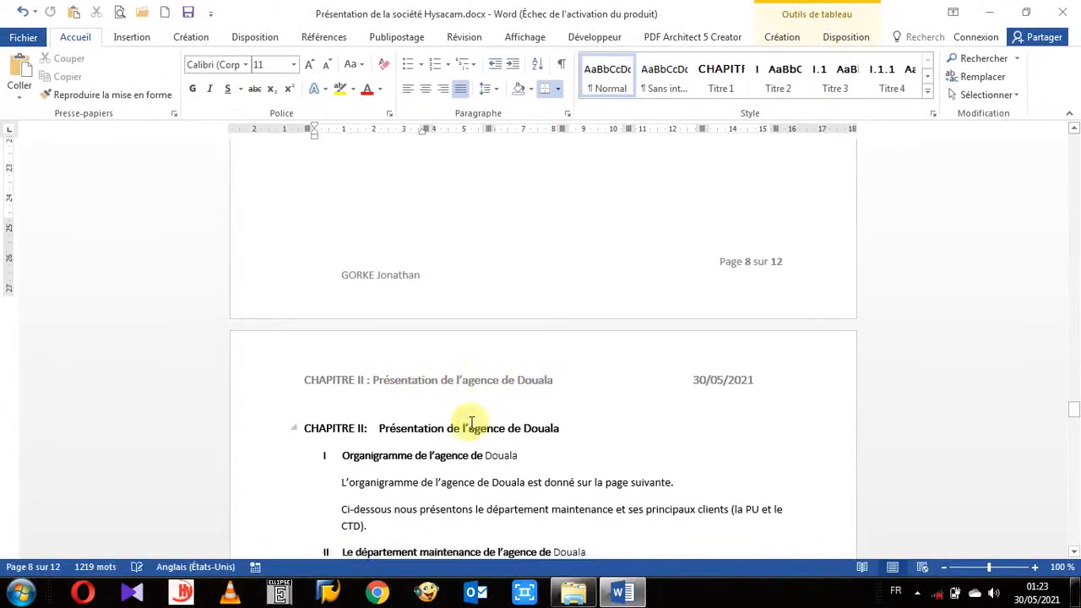
scroll(470, 420, down, 3)
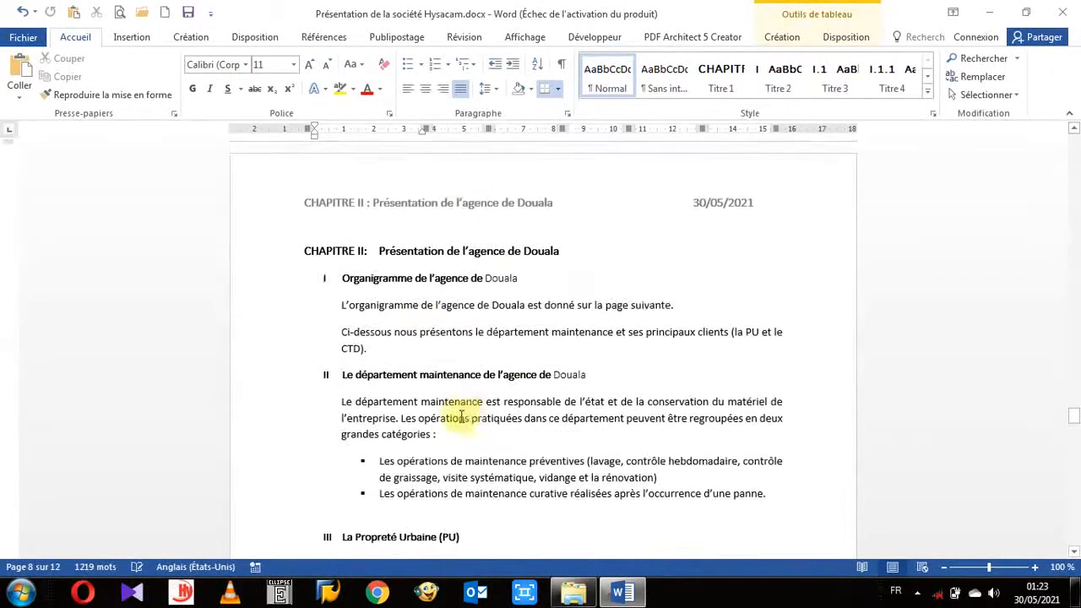
scroll(408, 405, down, 7)
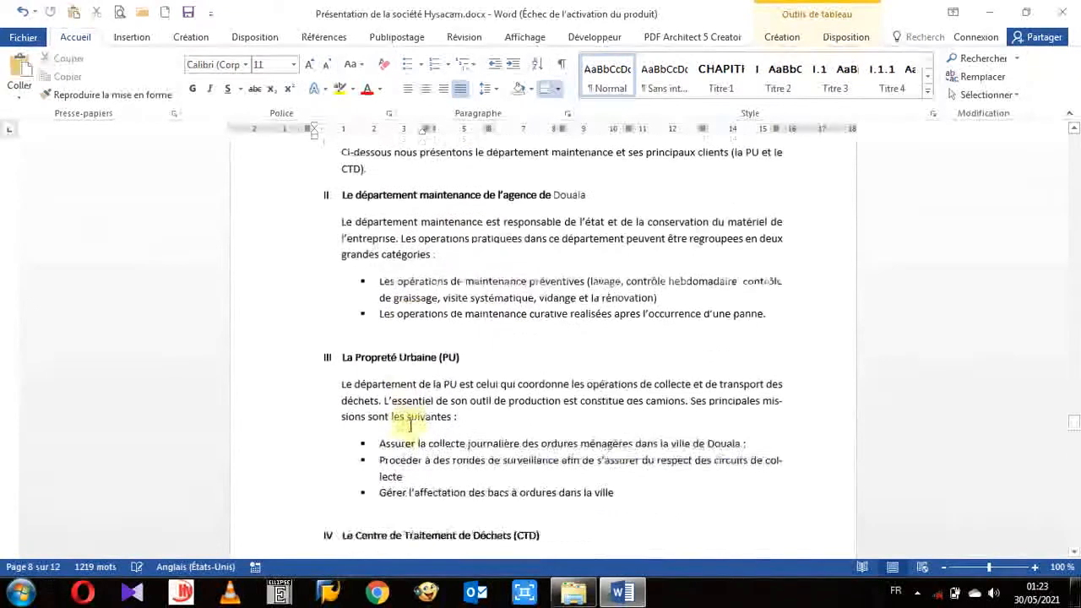
scroll(405, 414, down, 3)
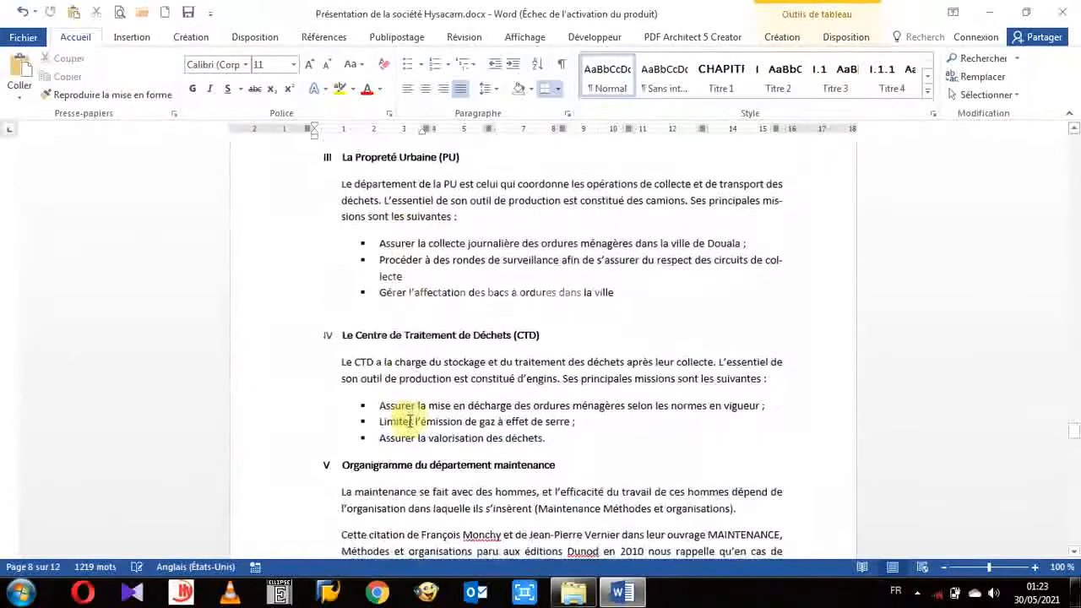
scroll(411, 410, up, 8)
scroll(435, 218, up, 4)
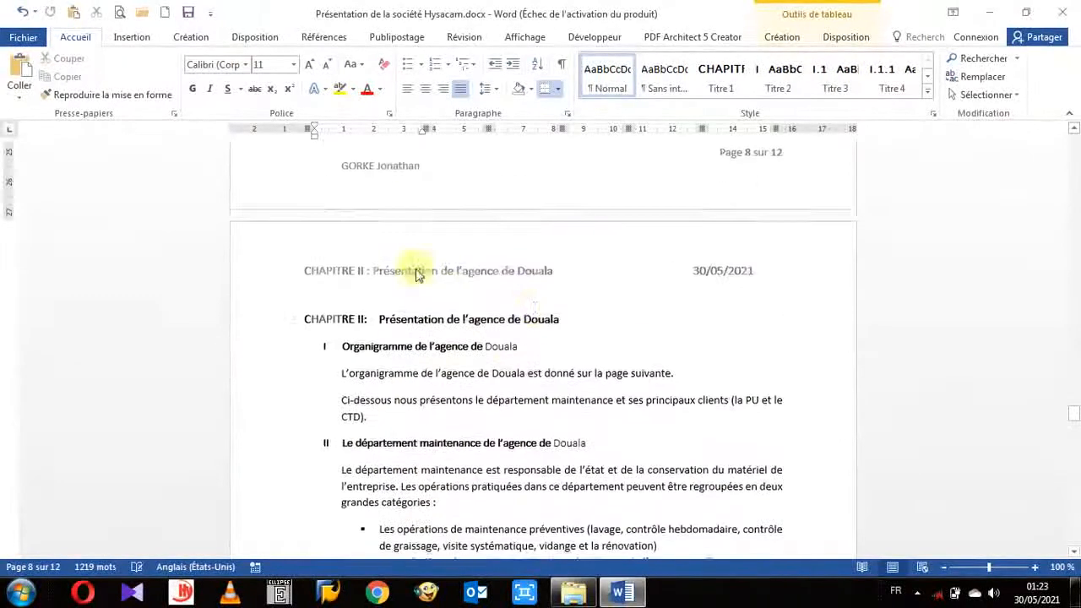
click(523, 283)
Scroll back up to page 2's footer above the Liste des images page.
scroll(469, 338, down, 1)
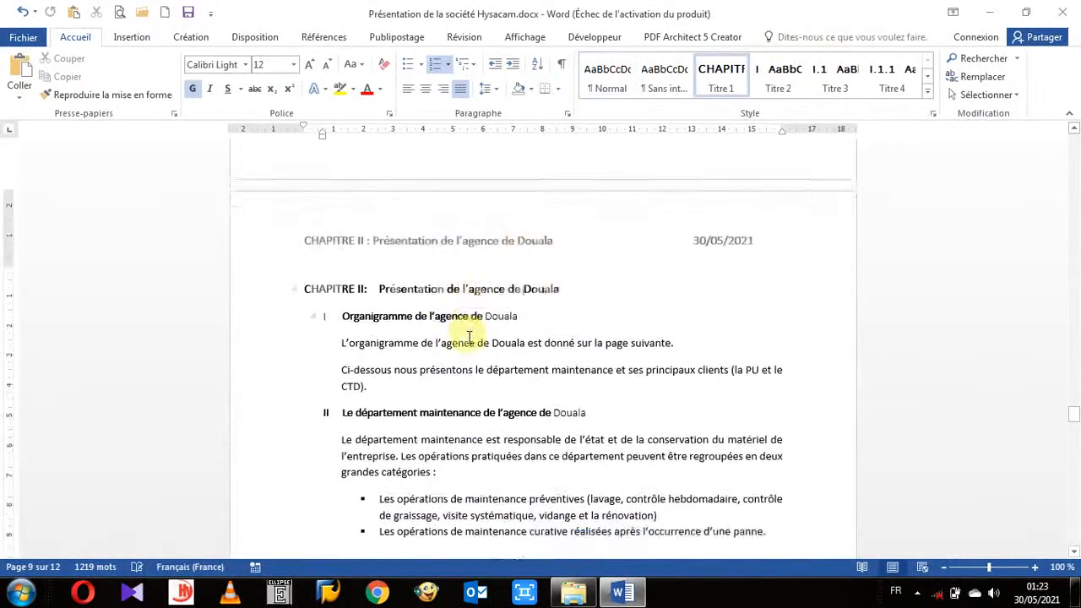
scroll(468, 342, up, 15)
scroll(468, 353, up, 20)
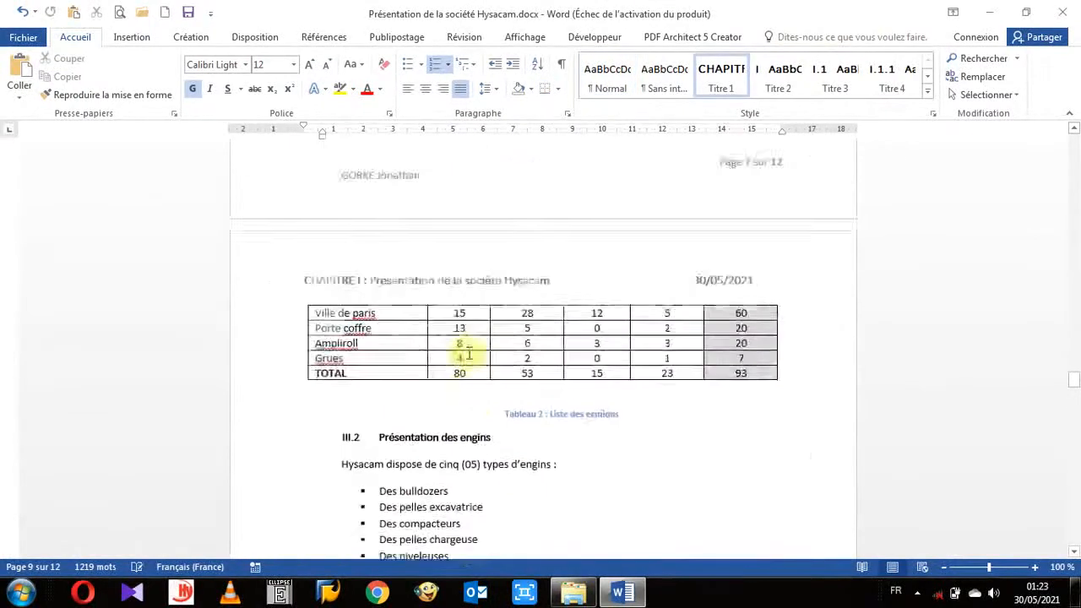
scroll(468, 352, up, 20)
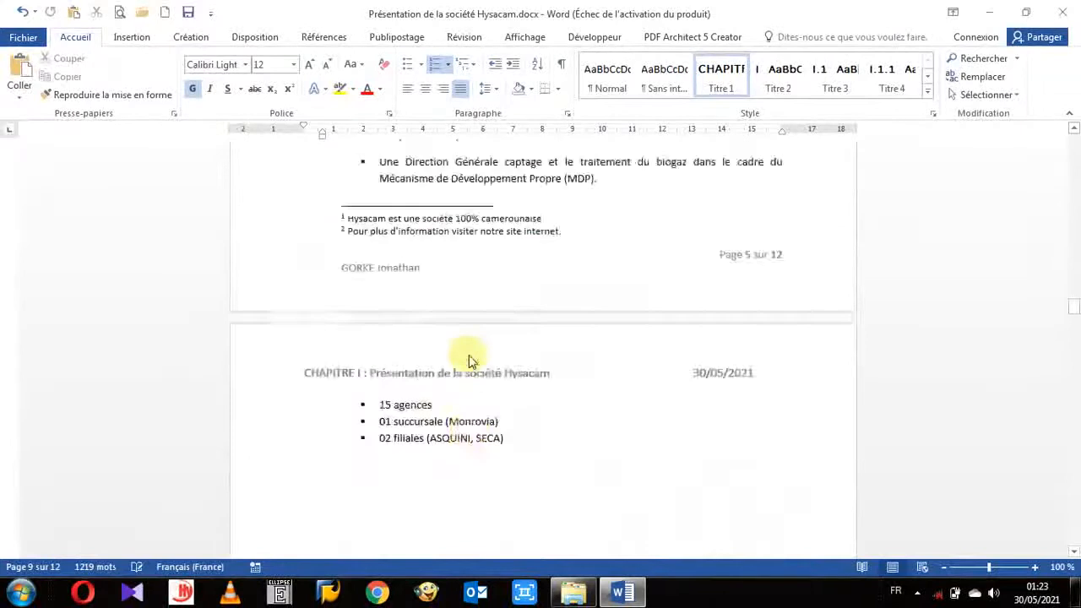
scroll(468, 353, up, 20)
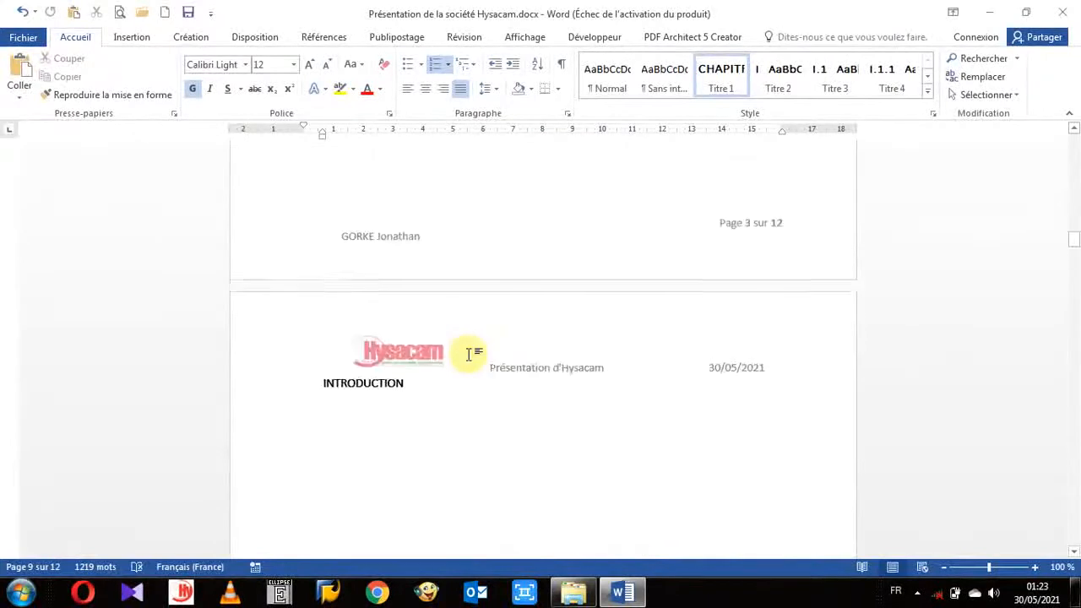
scroll(468, 353, up, 20)
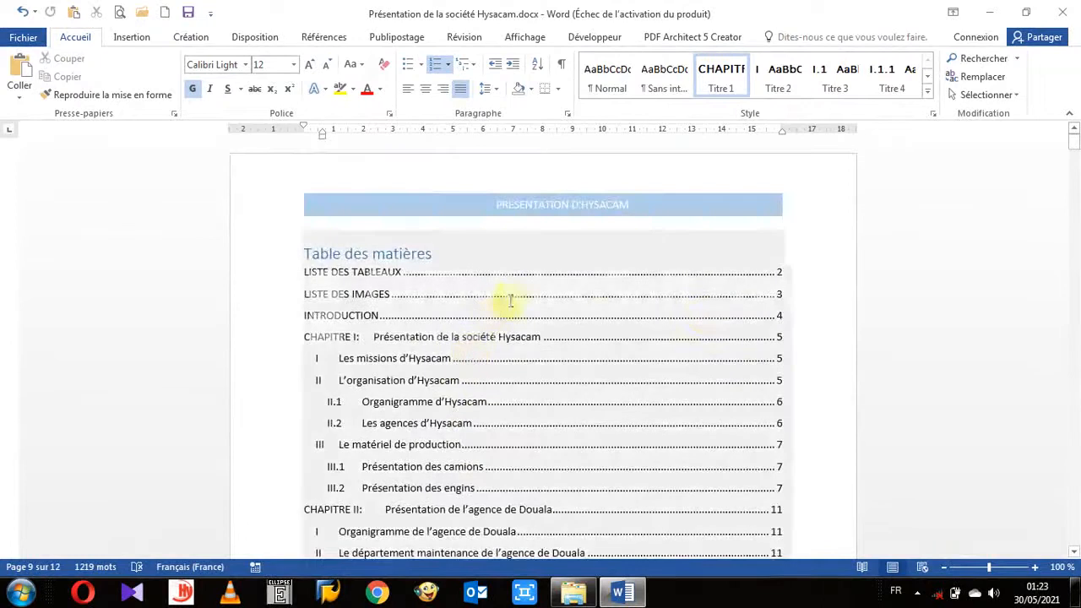
scroll(507, 301, down, 15)
scroll(731, 331, down, 12)
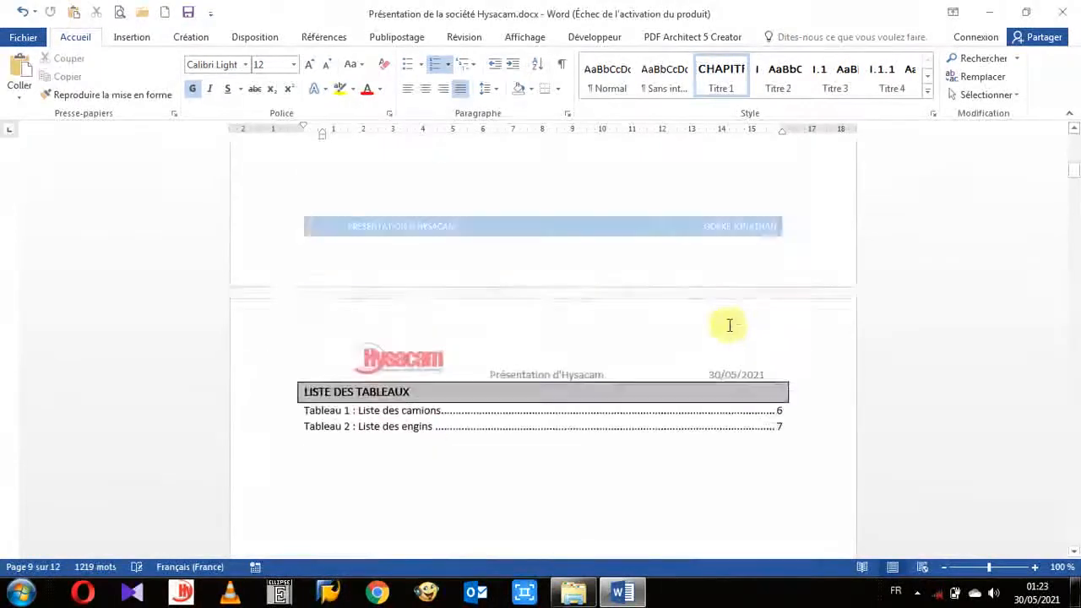
scroll(727, 325, down, 4)
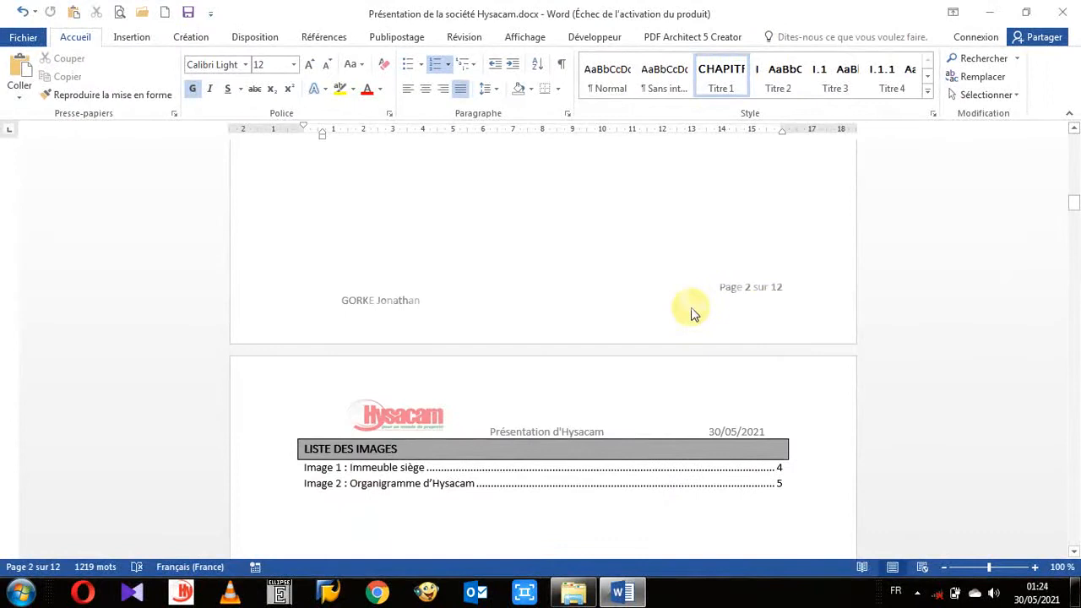
Replace the footer's 'Page 2 sur 12' with a Numéro normal 3 page number.
double_click(643, 301)
click(743, 287)
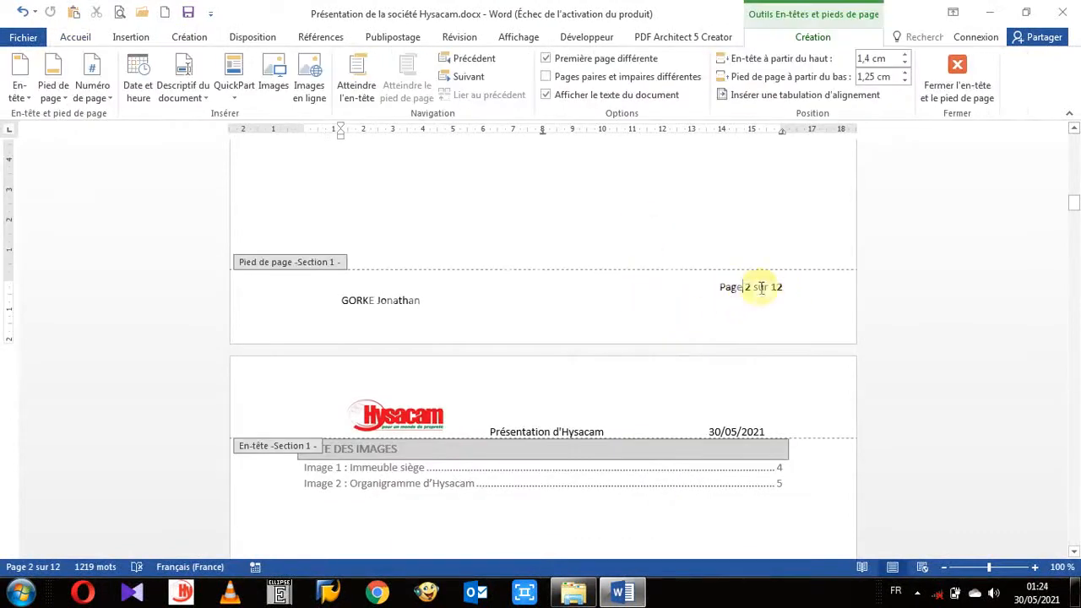
drag(787, 287, 714, 290)
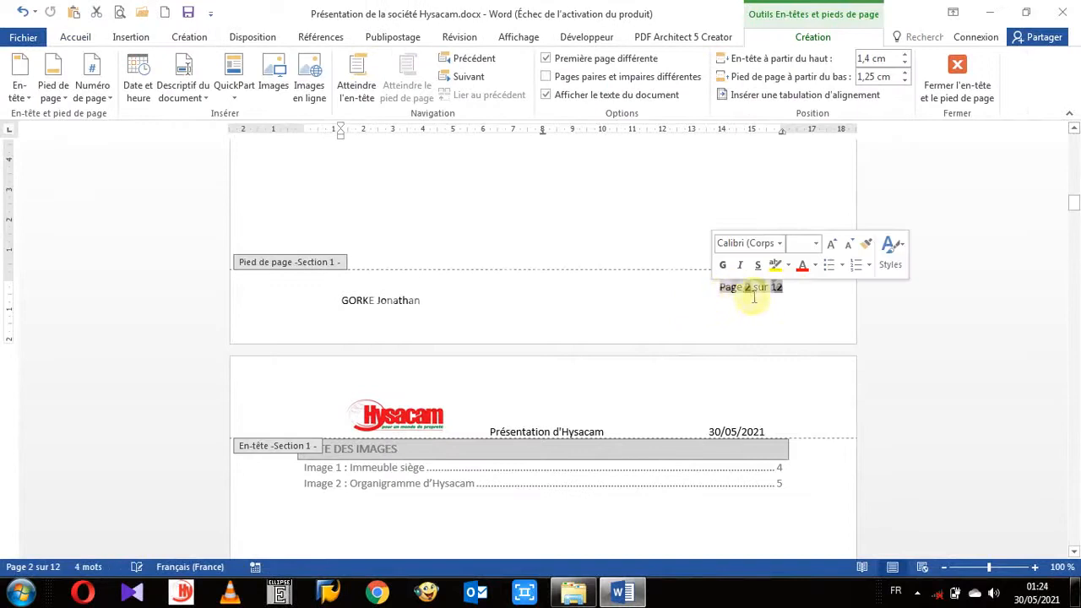
click(108, 99)
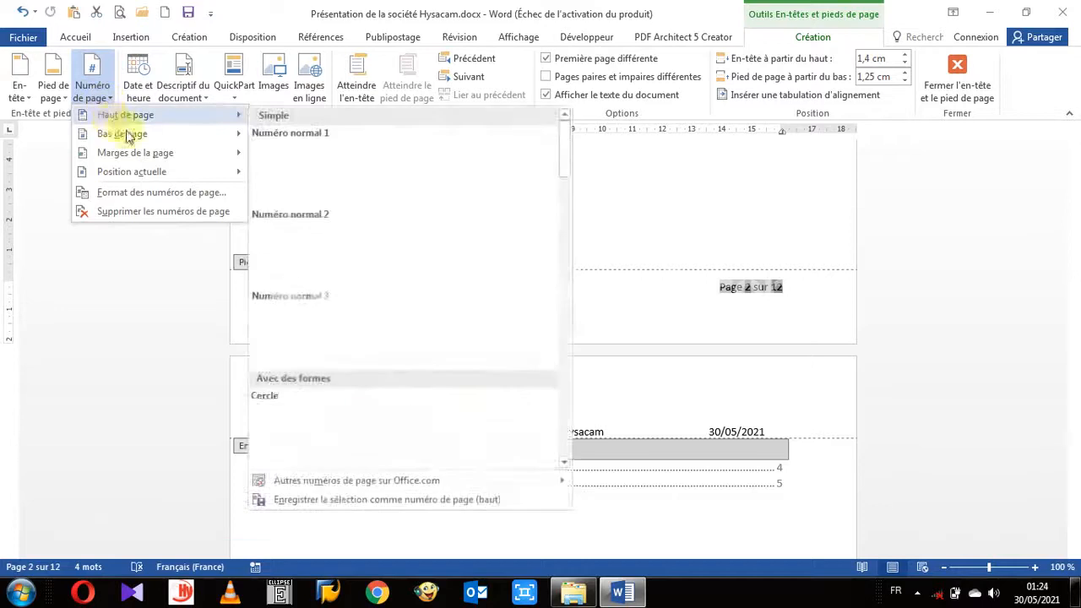
mouse_move(141, 157)
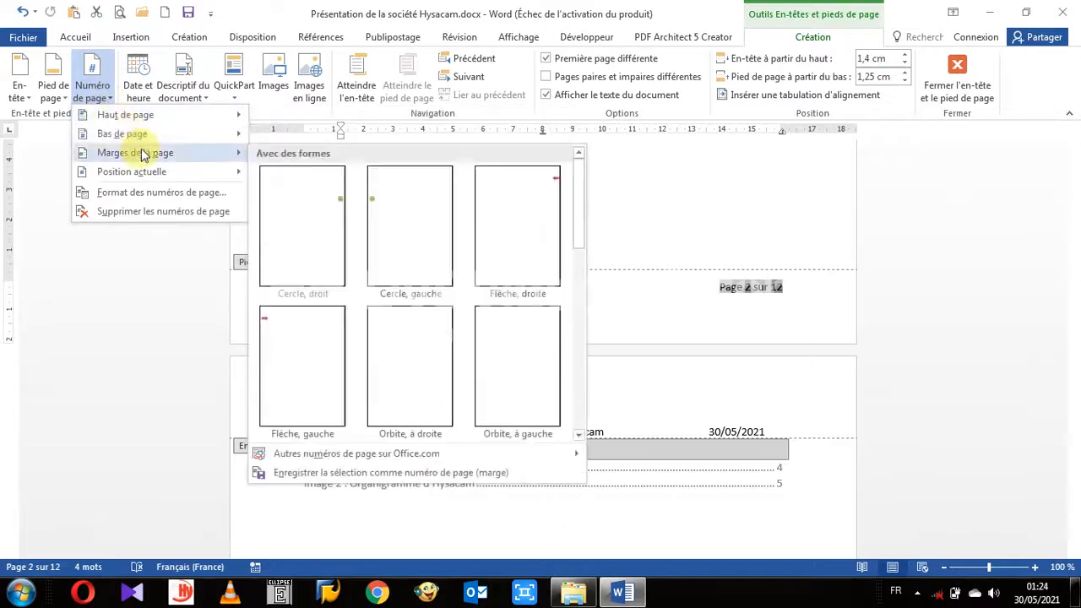
mouse_move(140, 138)
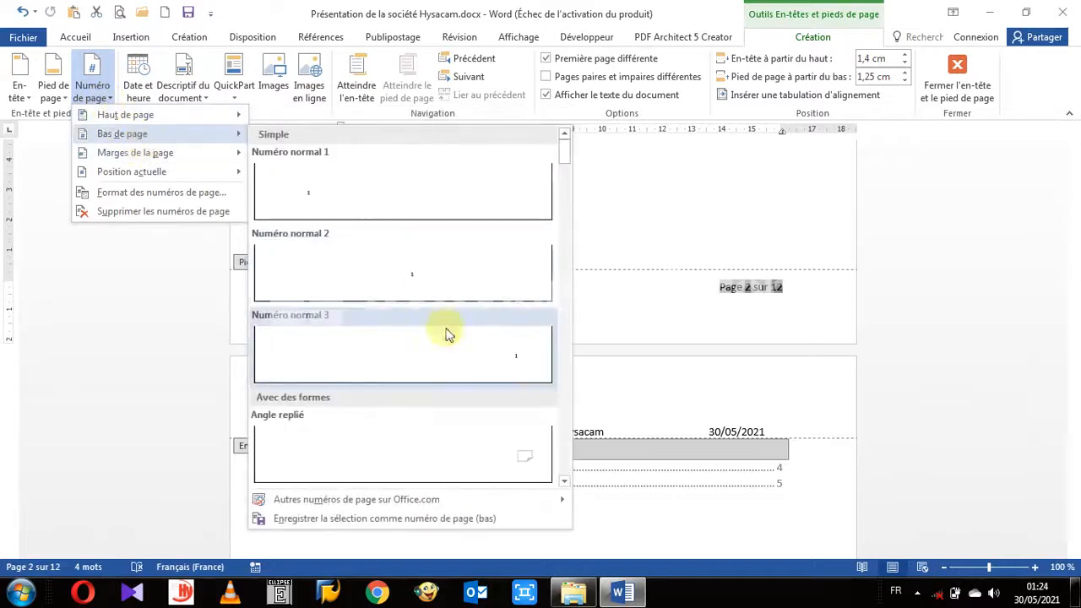
click(483, 359)
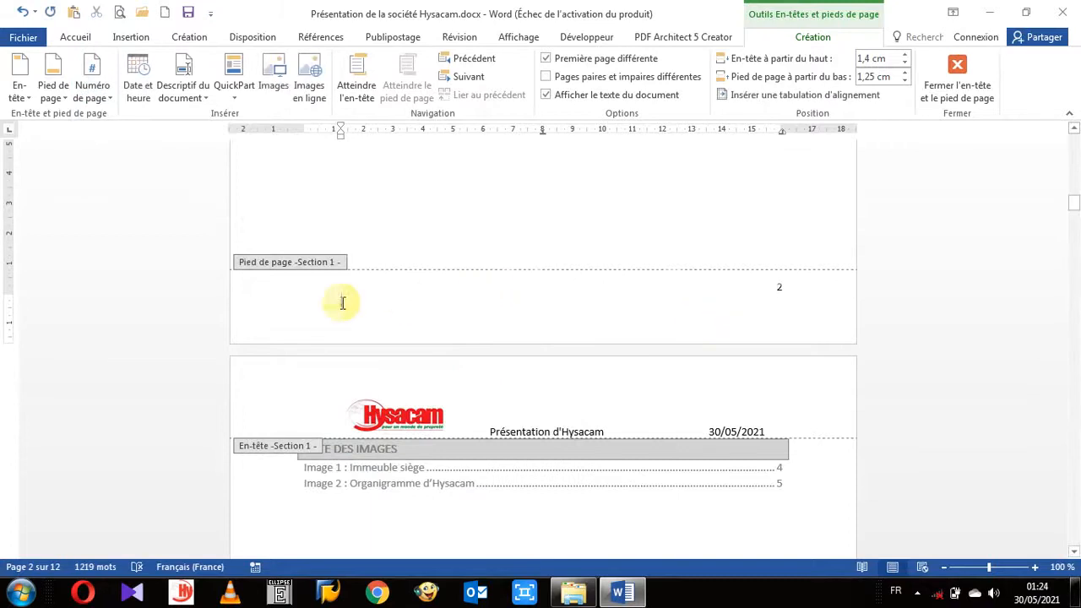
Clear page 2's footer after a stray file-name field and a failed Auteur insertion.
click(183, 93)
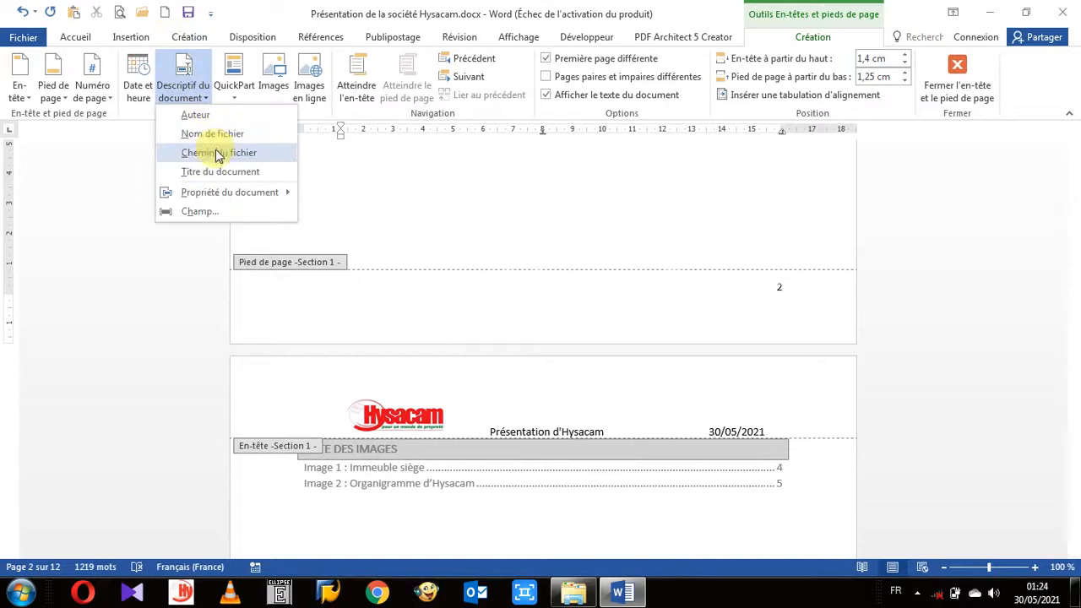
click(213, 133)
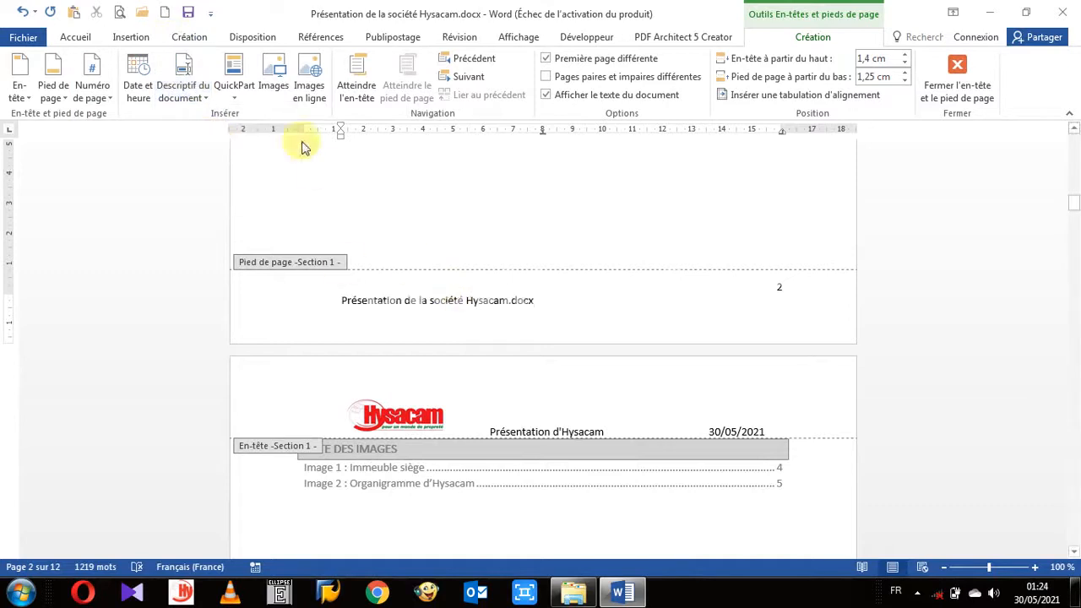
triple_click(492, 298)
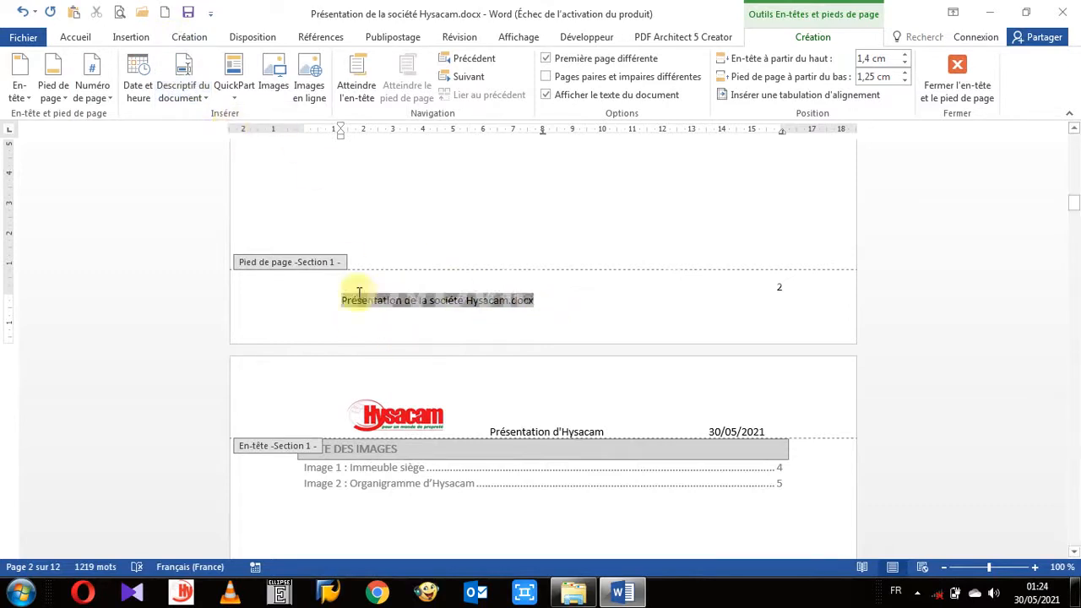
click(201, 102)
click(205, 113)
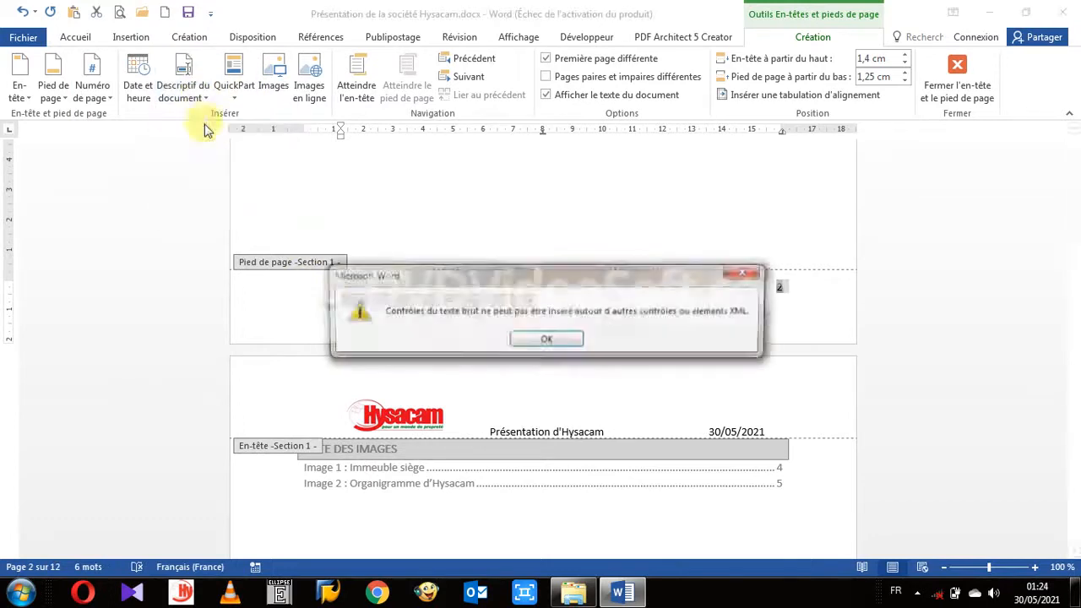
click(546, 341)
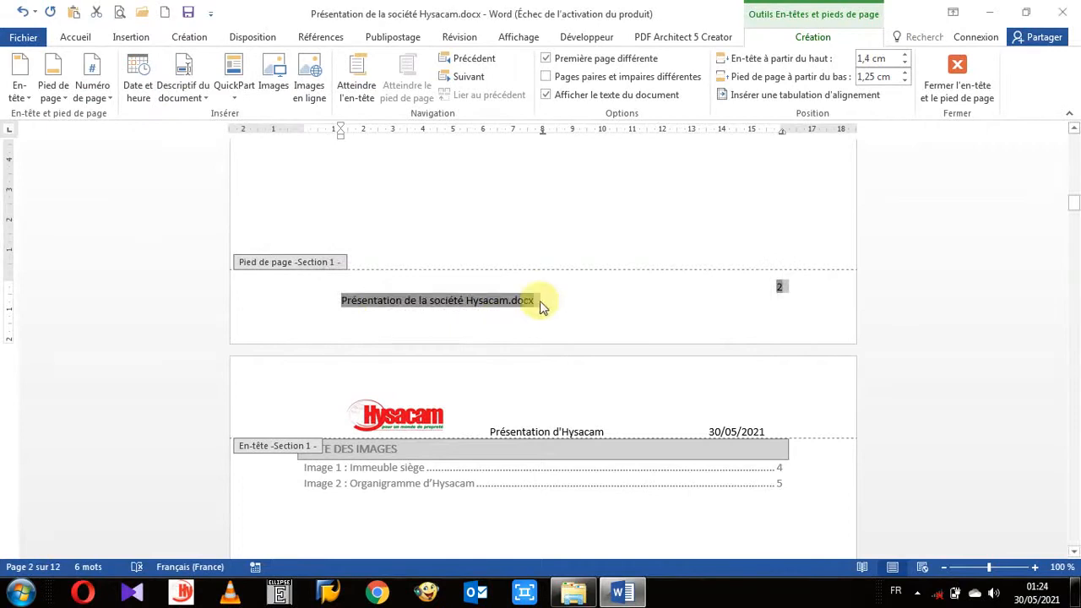
key(Delete)
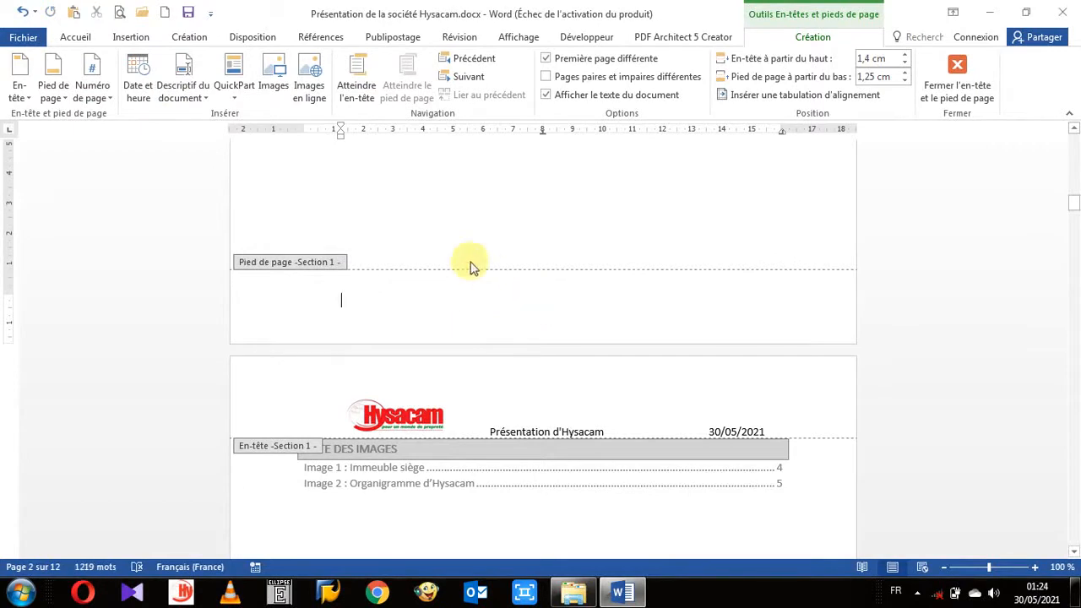
Add a Numéro normal 3 page number on the right and an Auteur field on the left.
click(110, 98)
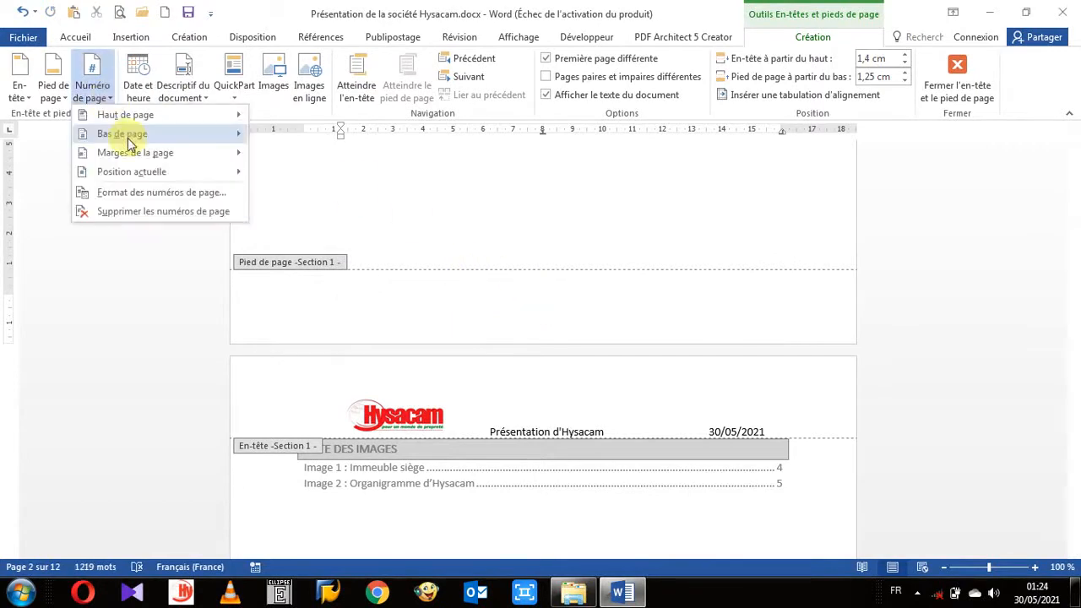
mouse_move(140, 132)
click(470, 342)
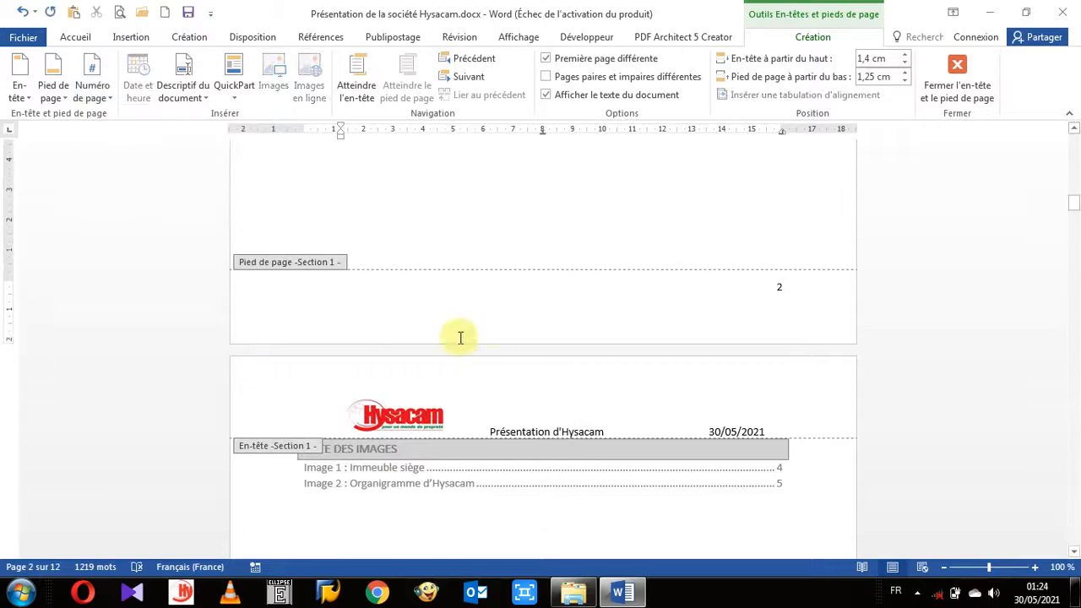
click(206, 99)
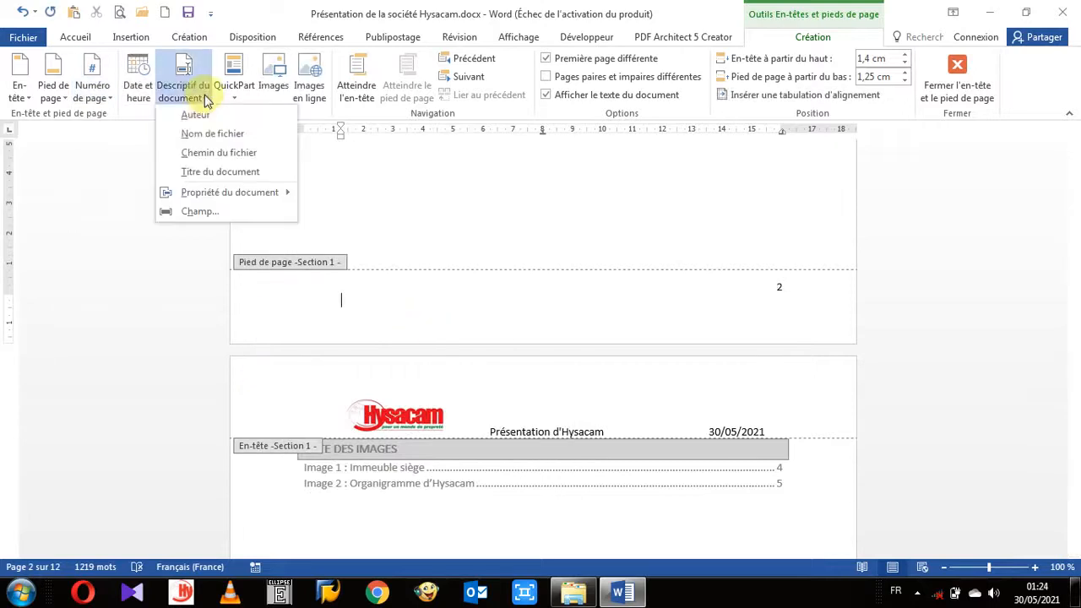
click(205, 115)
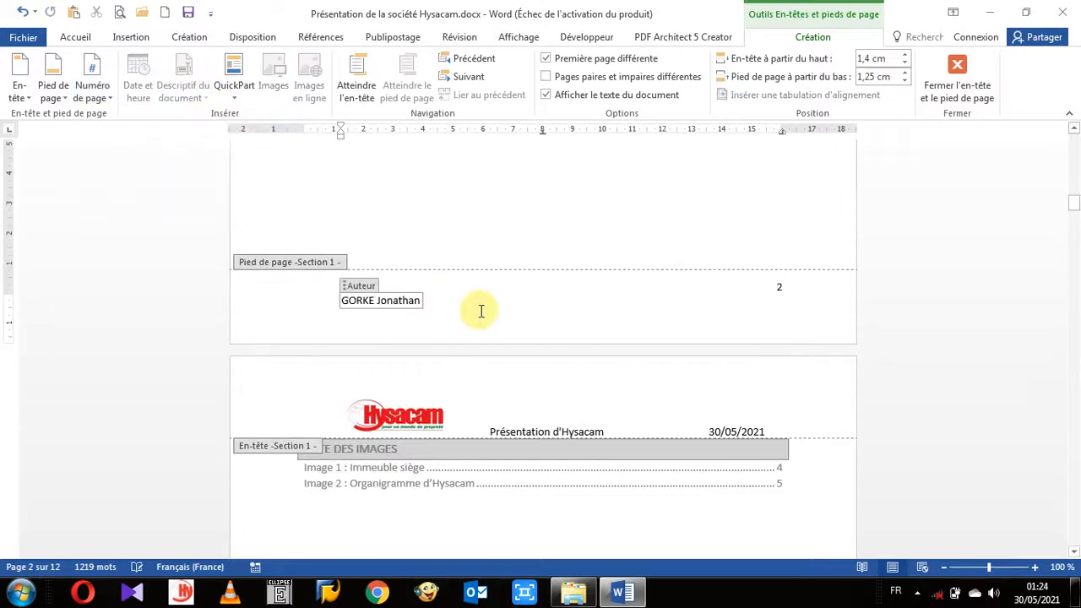
click(361, 300)
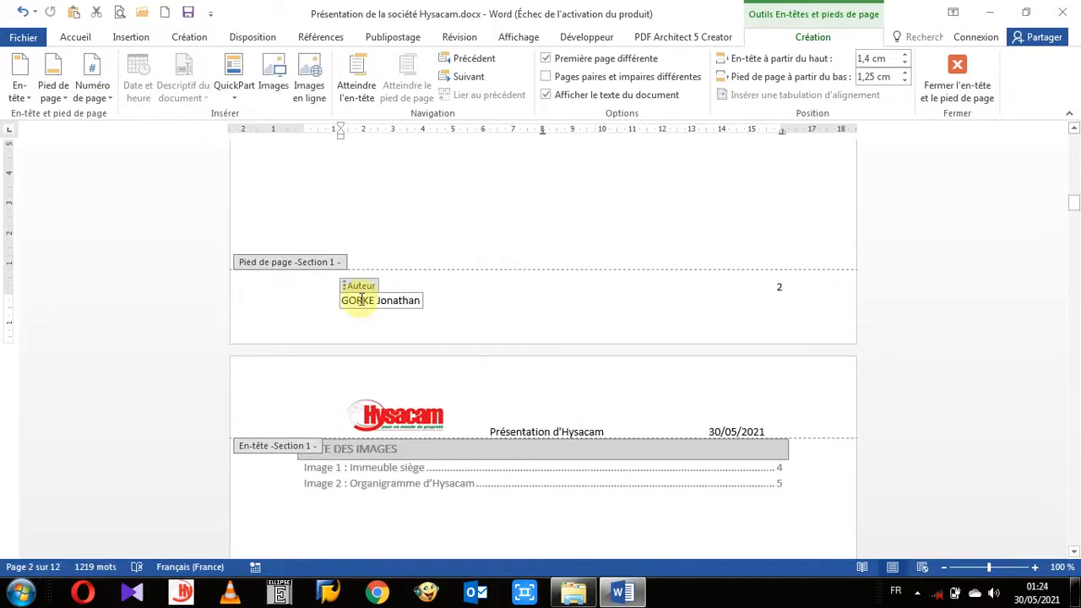
Open Propriétés avancées, select the author's first name, then cancel back to the document.
click(23, 37)
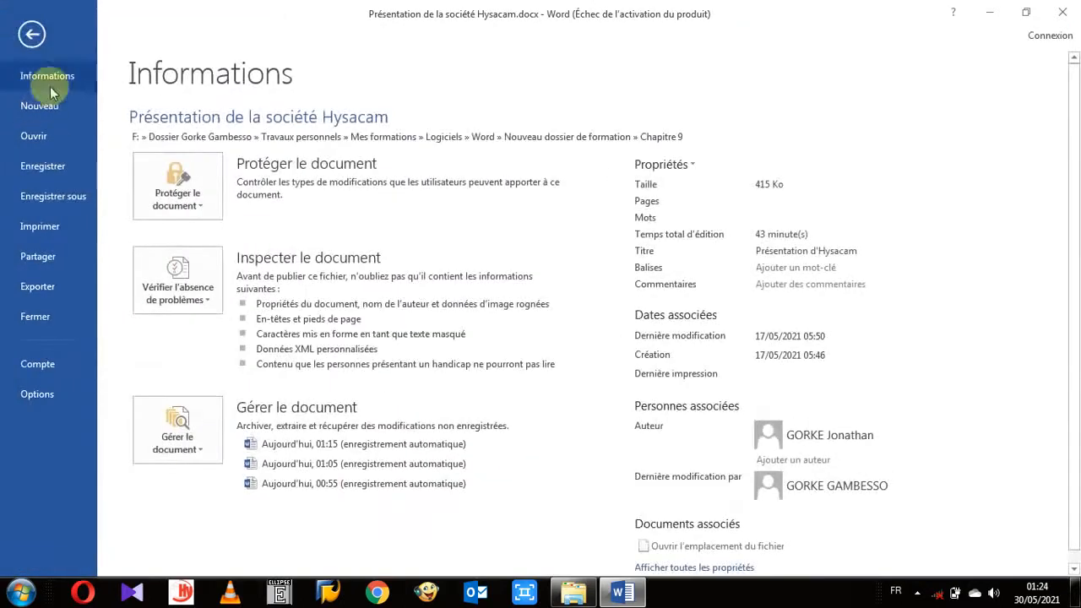
click(691, 165)
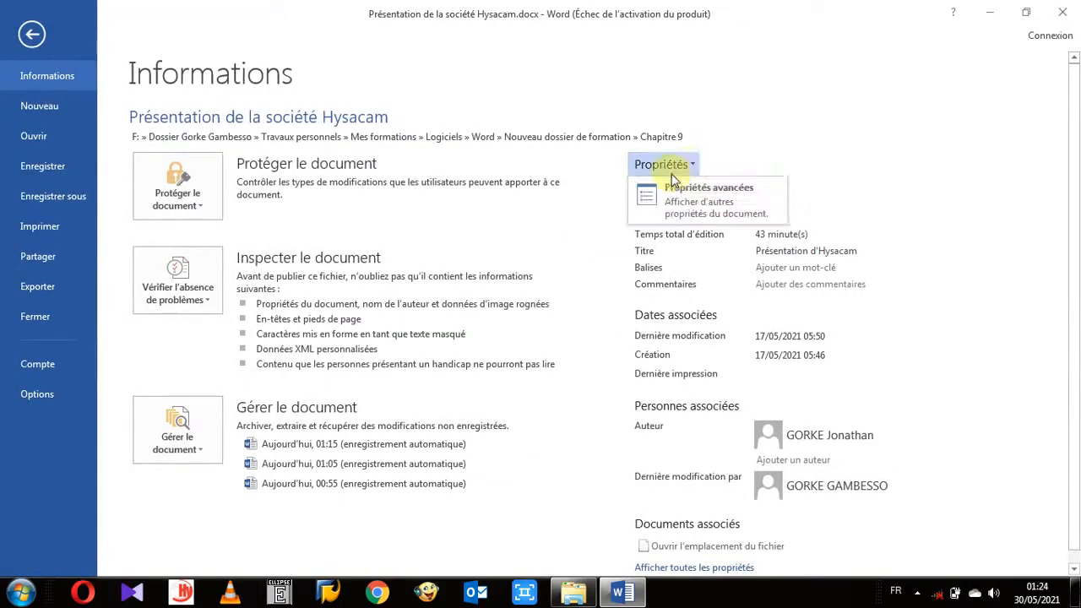
click(670, 199)
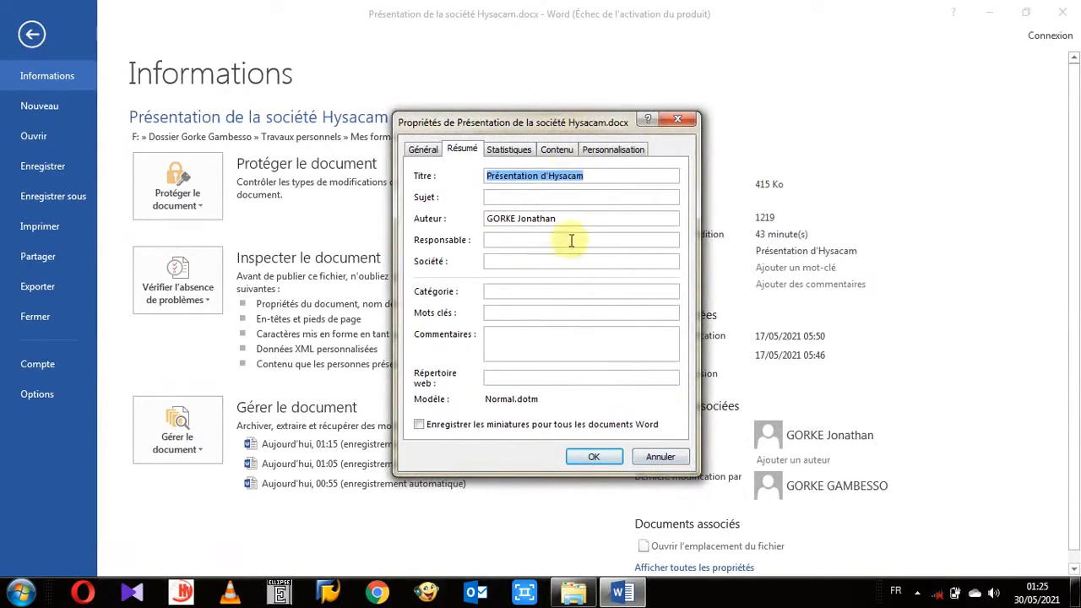
drag(570, 220, 518, 221)
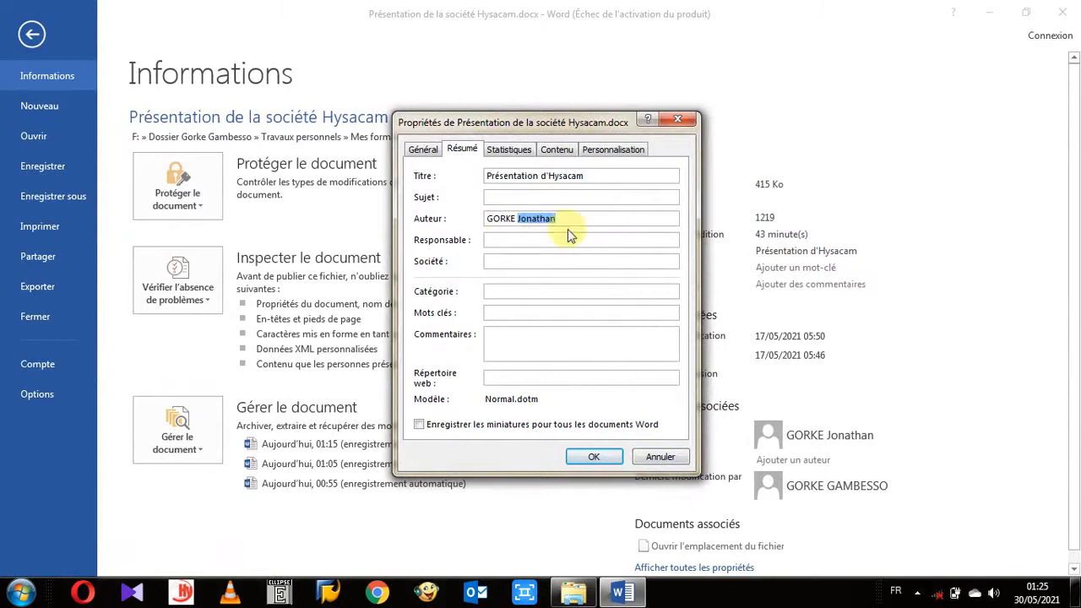
click(659, 457)
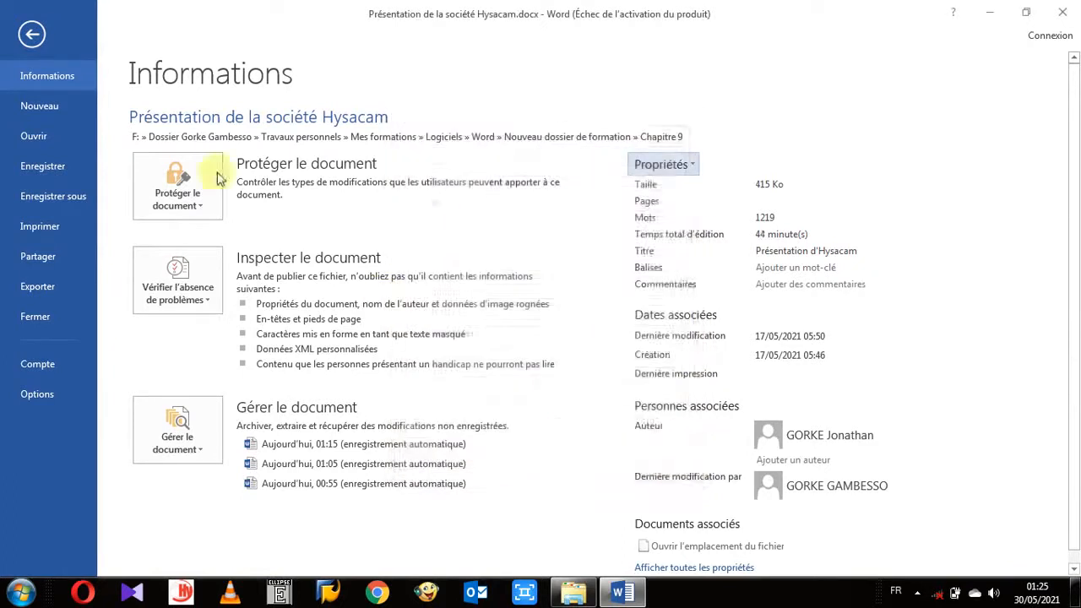
click(32, 34)
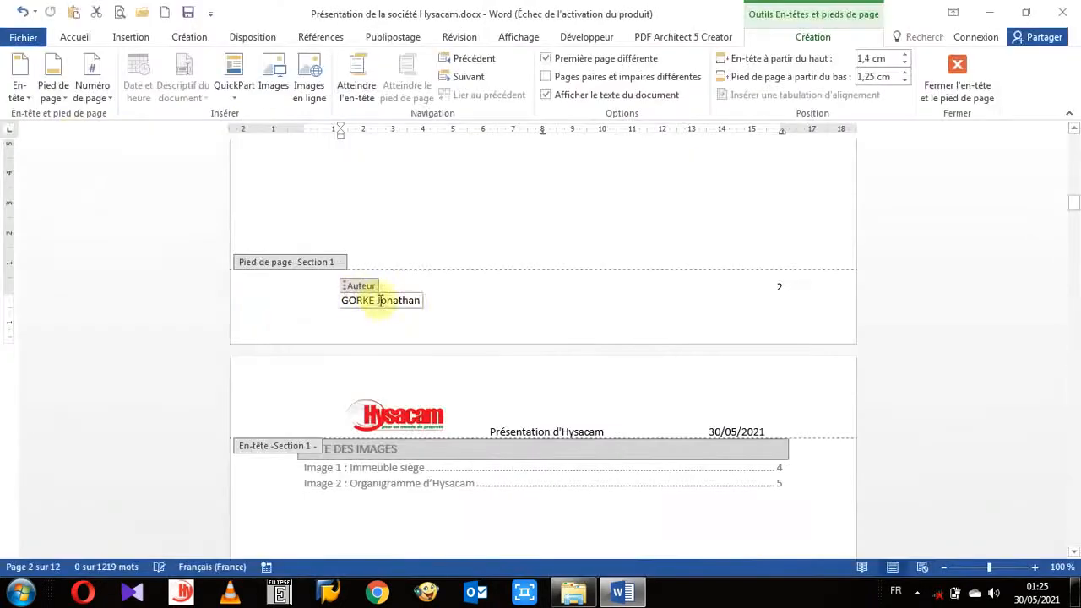
Edit the Auteur field on the Résumé tab of Propriétés avancées and confirm with OK.
click(17, 37)
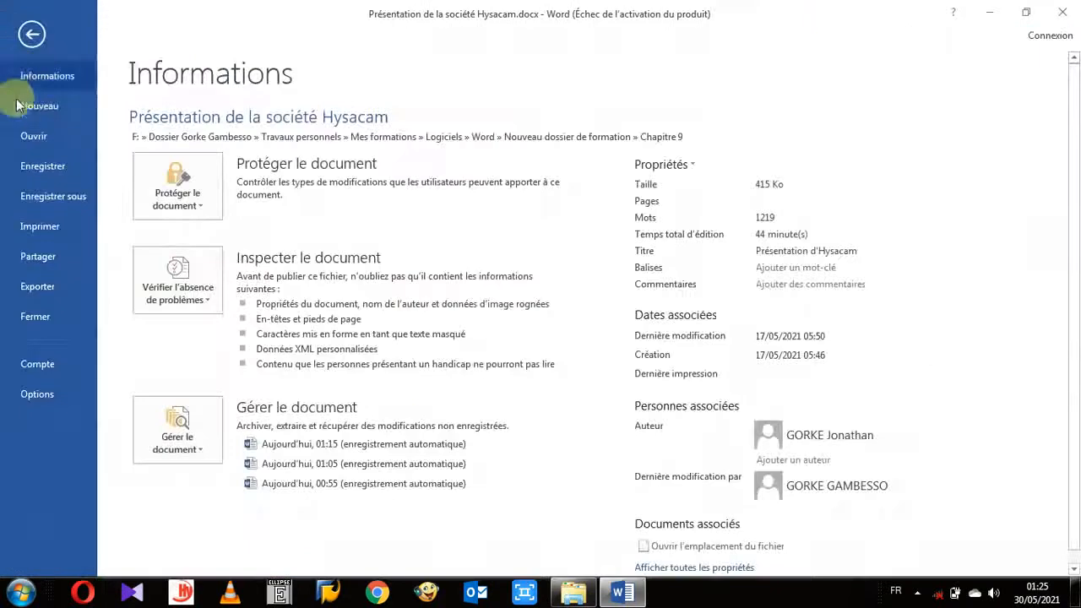
click(665, 164)
click(679, 178)
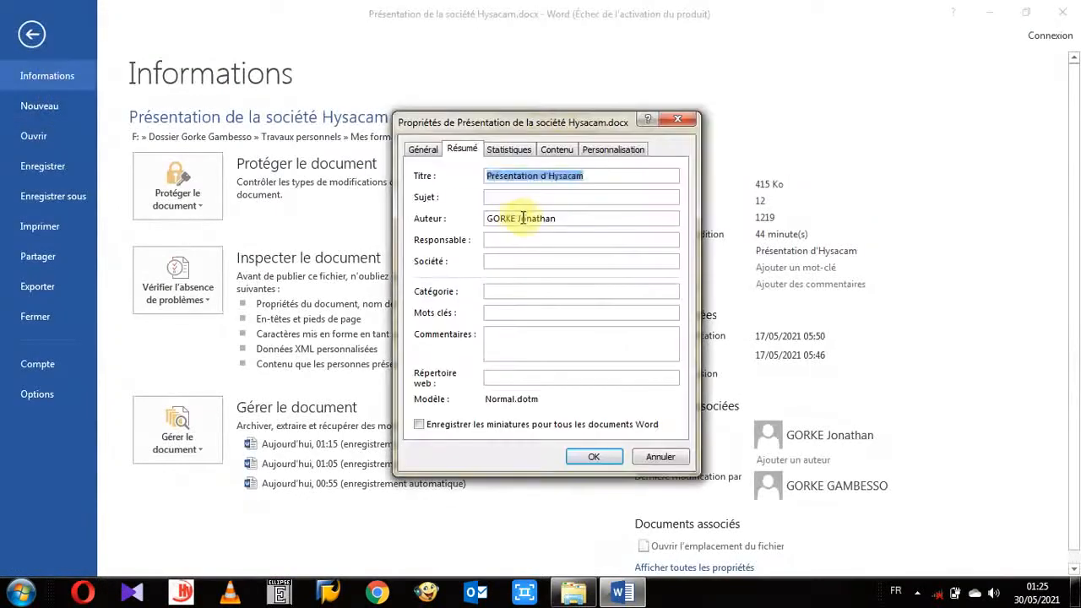
click(525, 218)
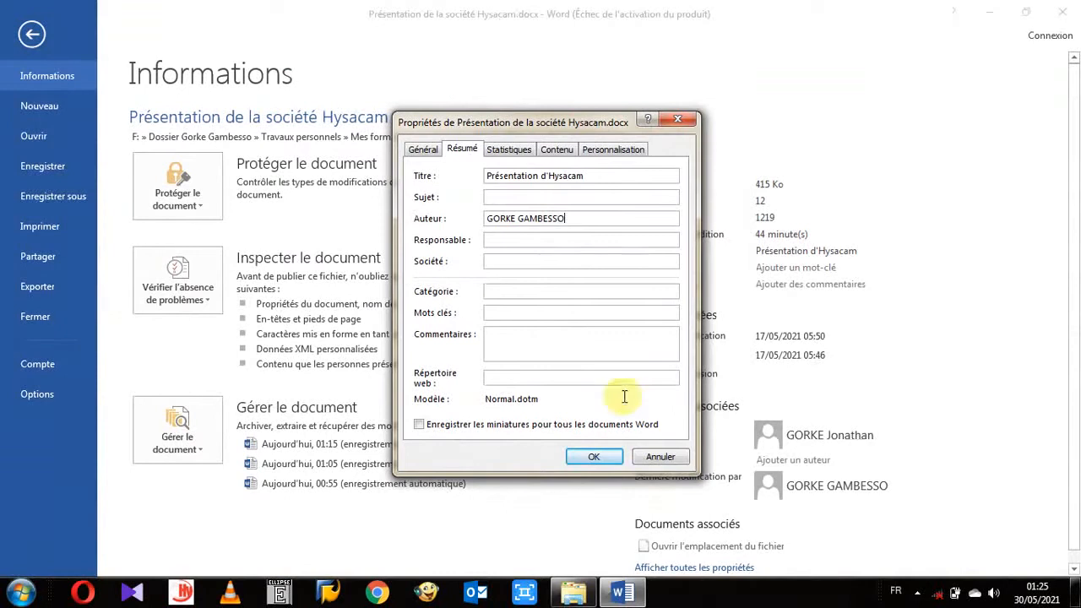
click(593, 456)
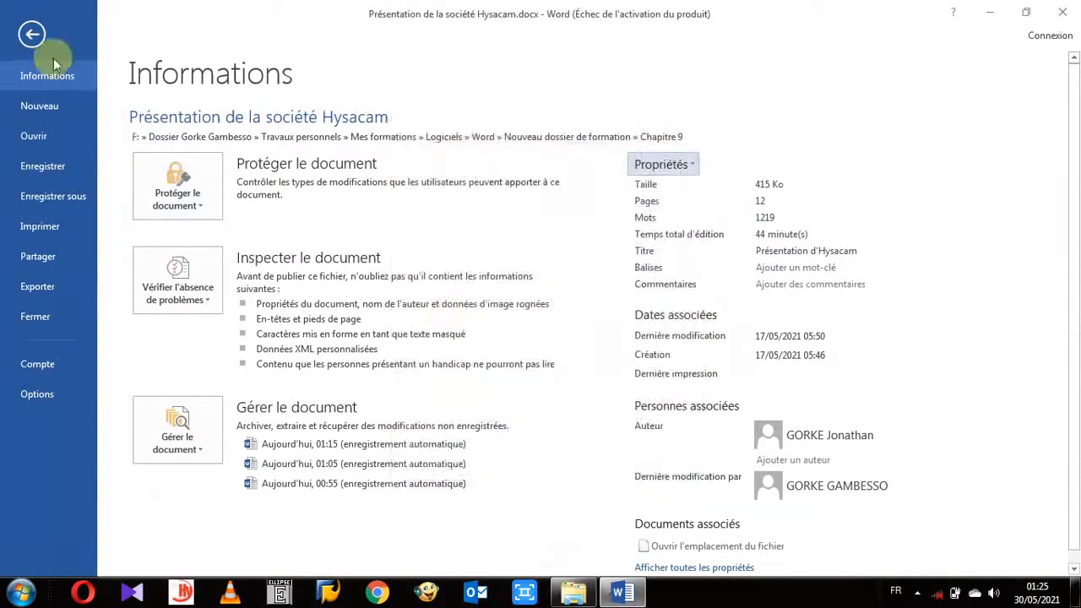
click(32, 33)
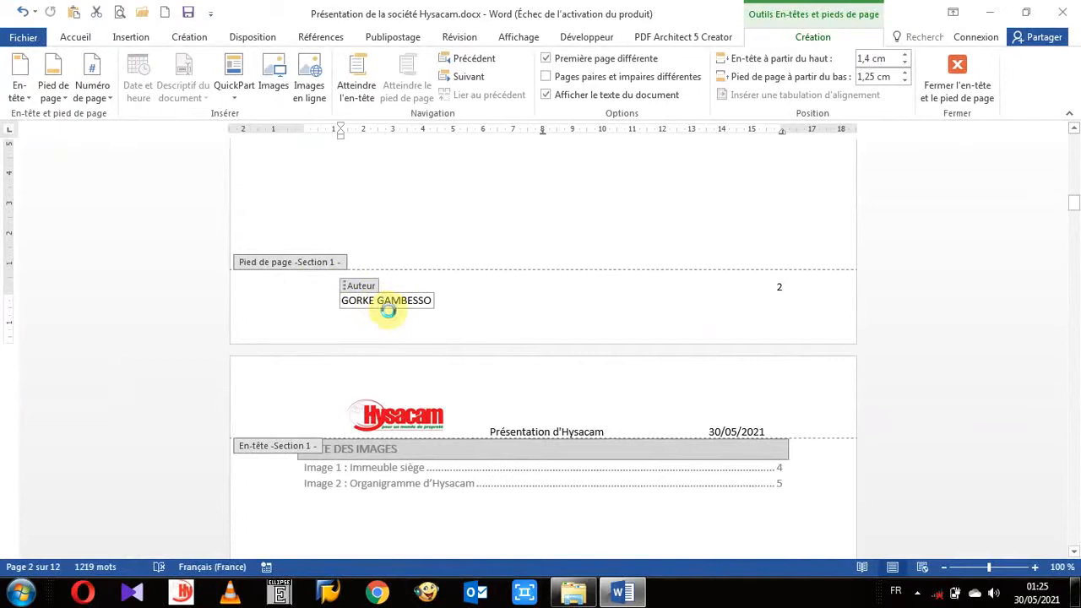
Change the footer page-number field format to lowercase roman numerals (i, ii, iii) so it reads ii.
click(777, 287)
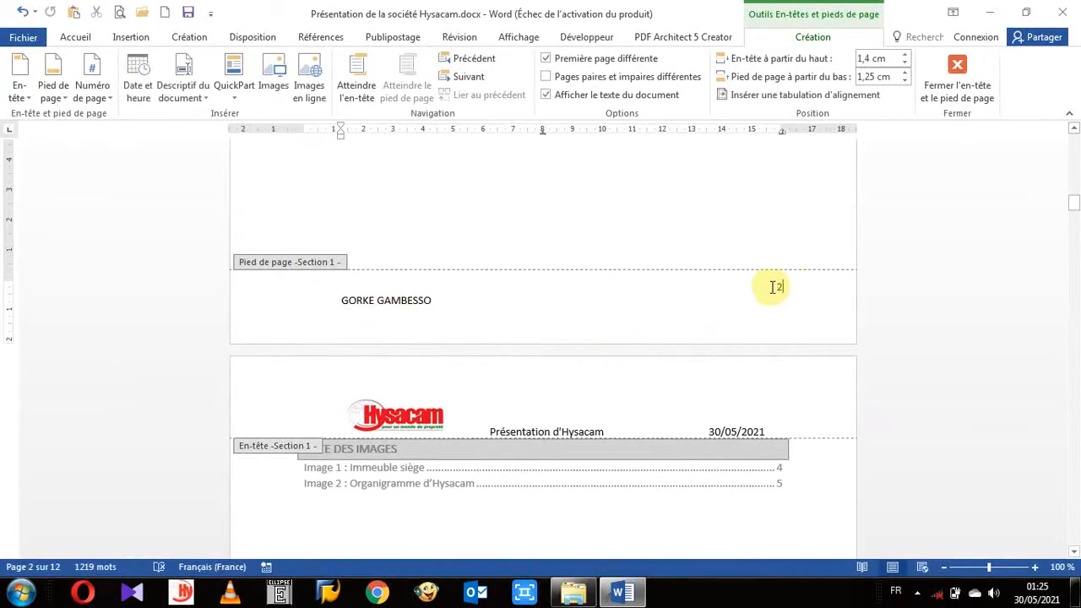
double_click(779, 288)
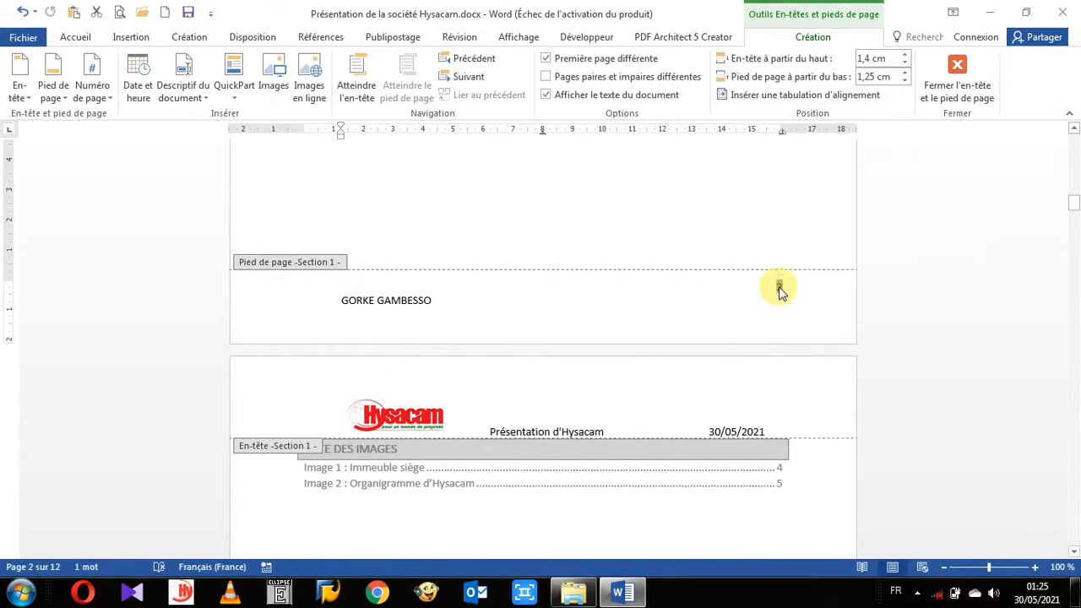
right_click(779, 290)
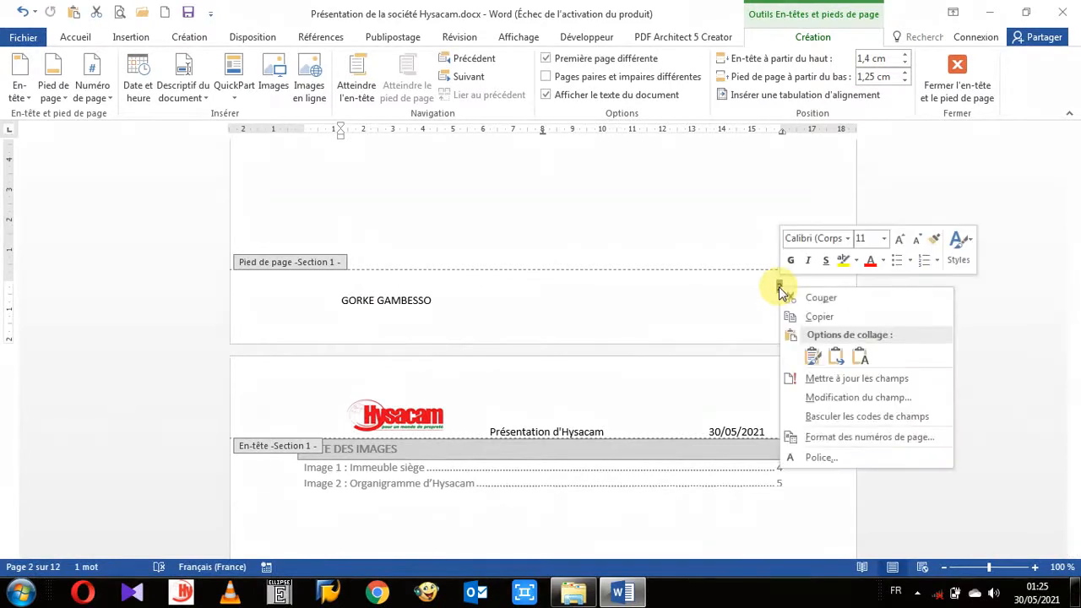
click(816, 398)
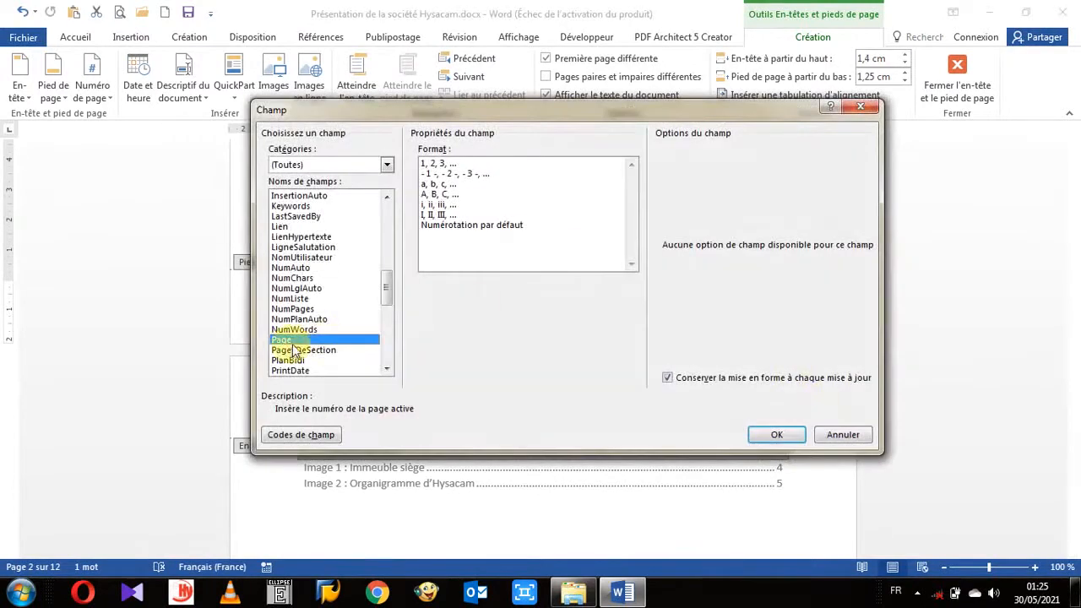
click(445, 205)
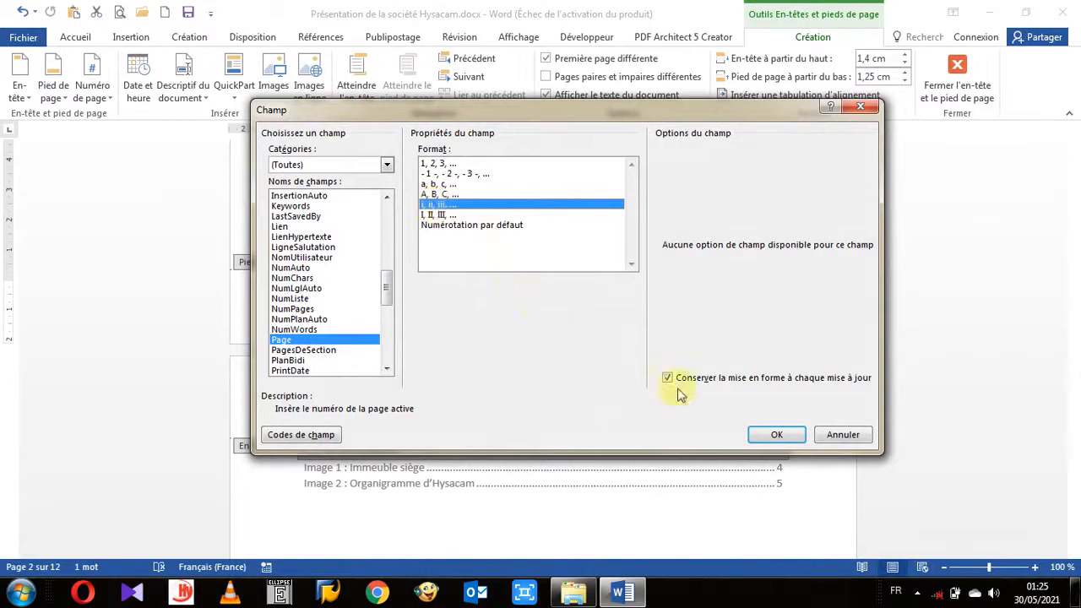
click(772, 437)
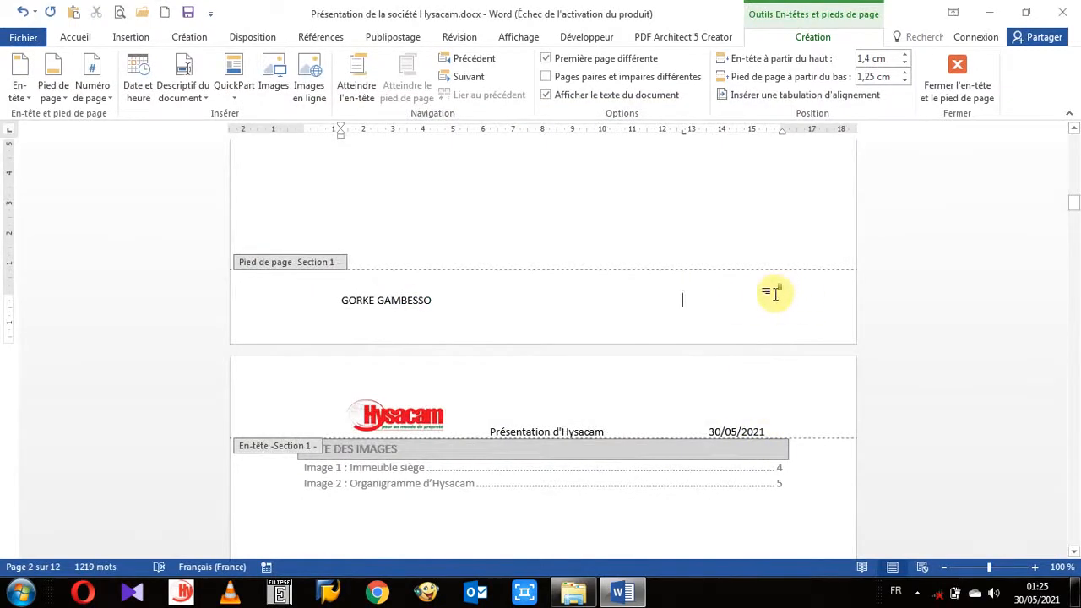
Turn off Lier au précédent for the Section 2 footer so it no longer follows section 1.
scroll(781, 363, down, 10)
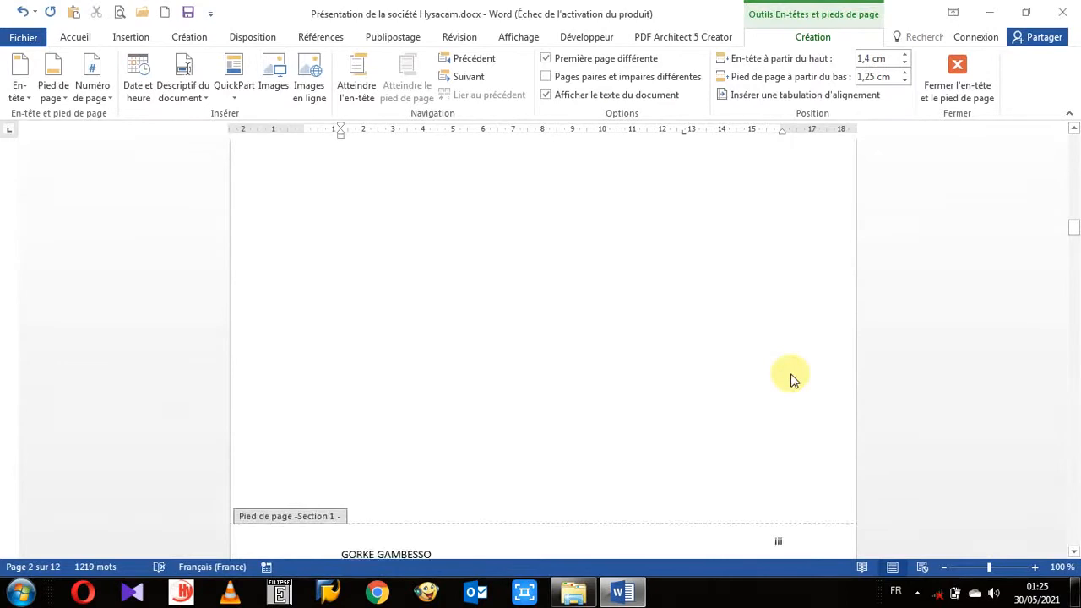
scroll(799, 410, down, 3)
scroll(806, 434, down, 10)
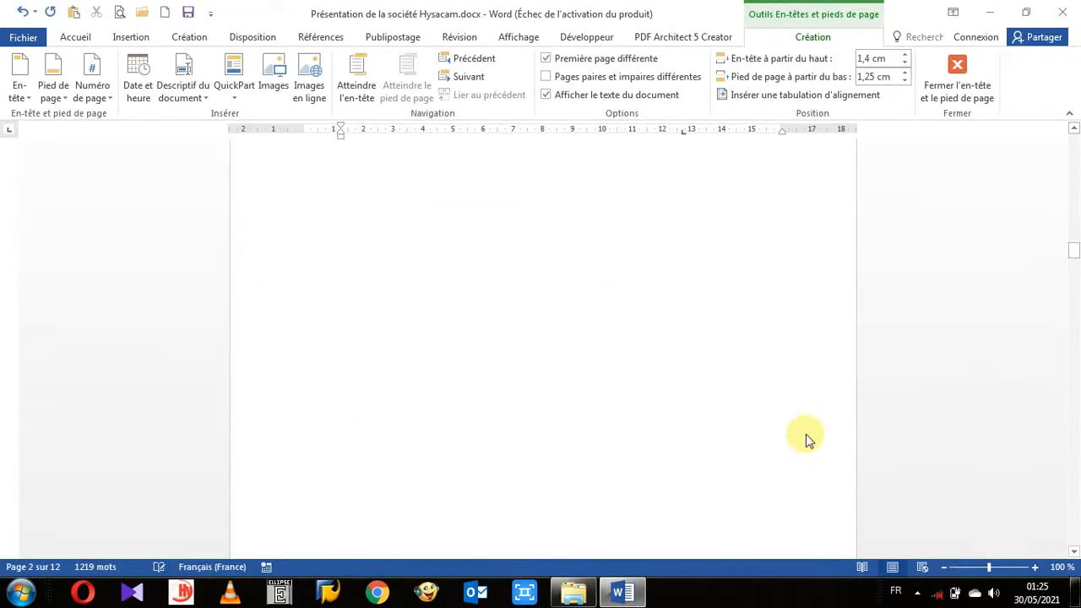
scroll(805, 434, down, 7)
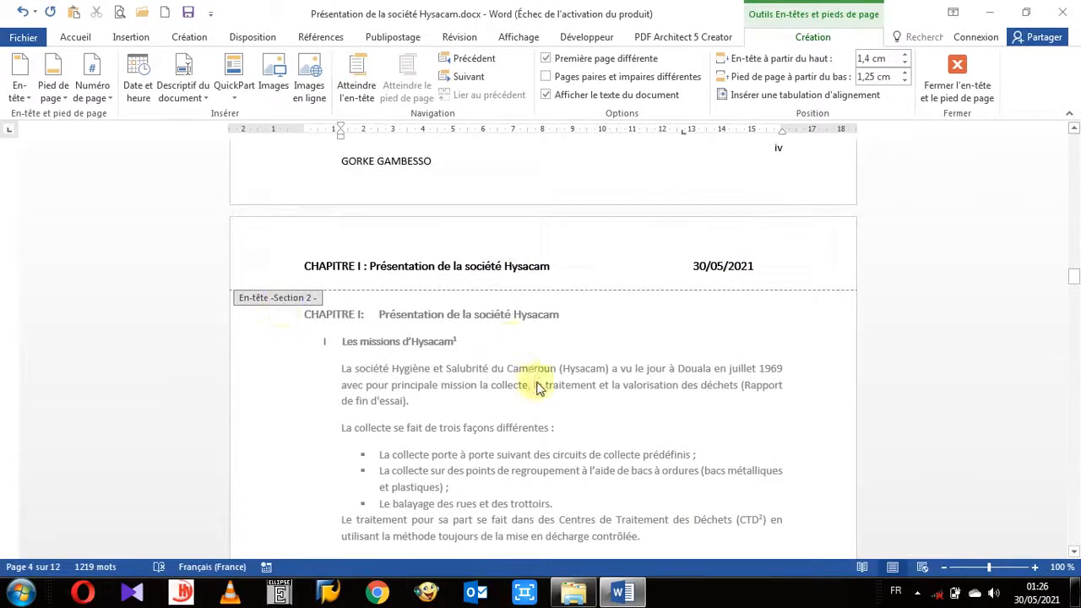
scroll(537, 386, down, 8)
scroll(538, 386, down, 7)
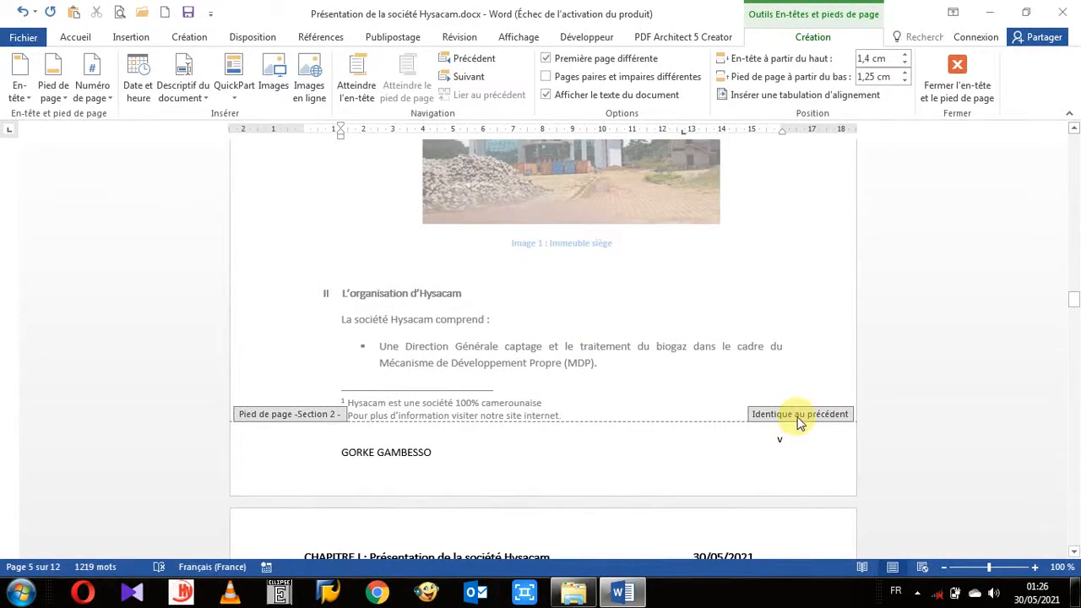
click(799, 422)
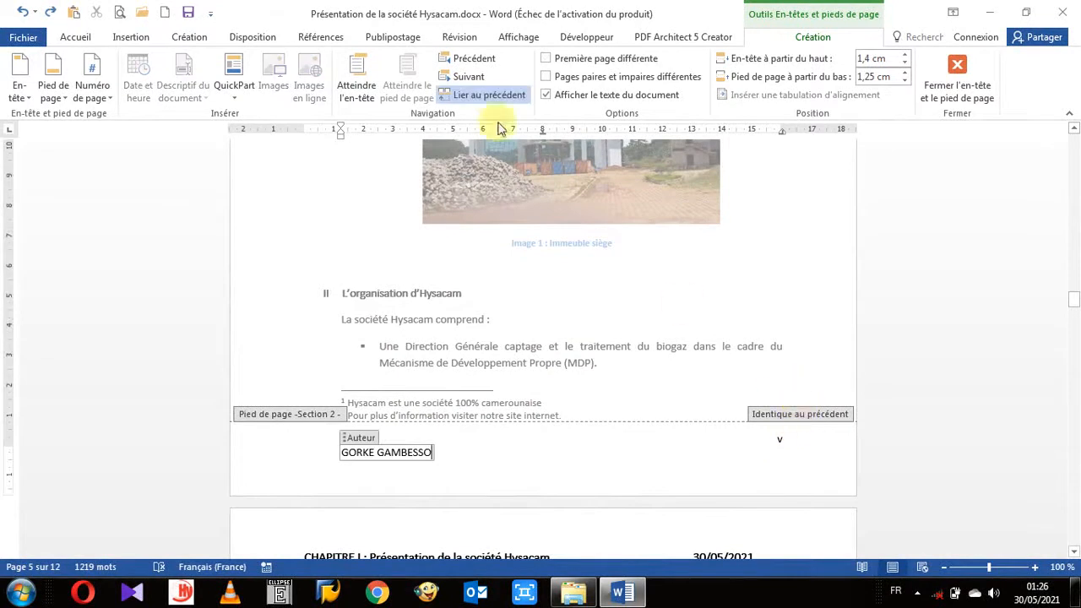
click(477, 94)
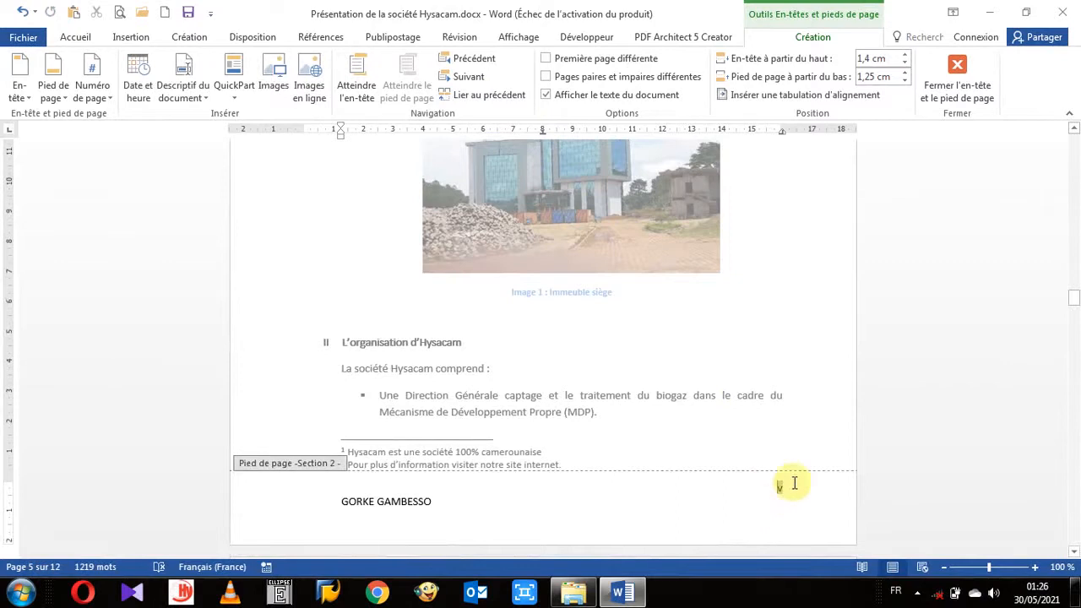
scroll(781, 484, up, 12)
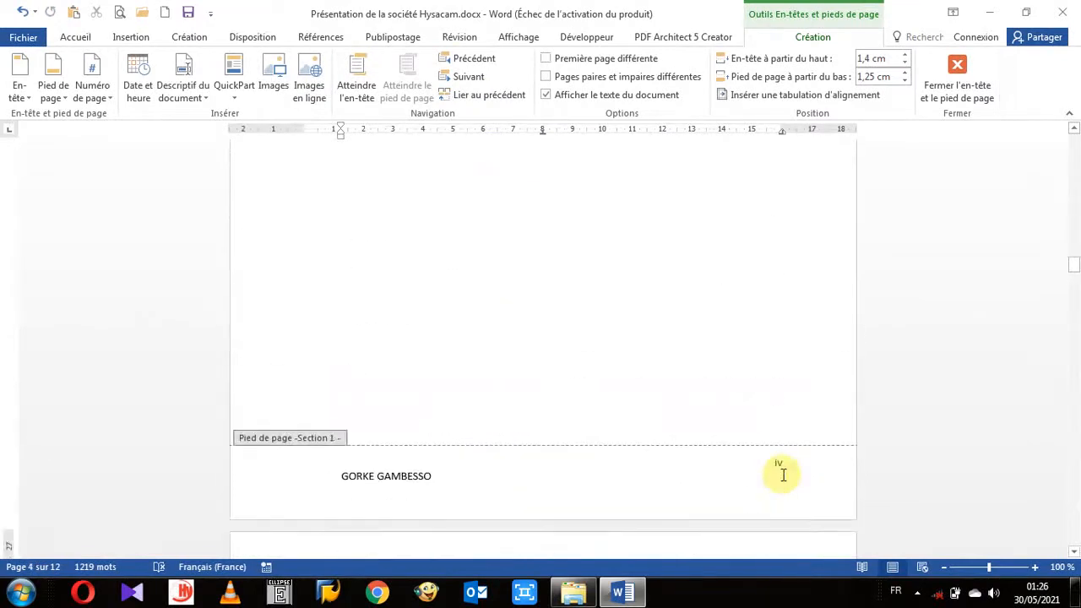
scroll(783, 474, up, 12)
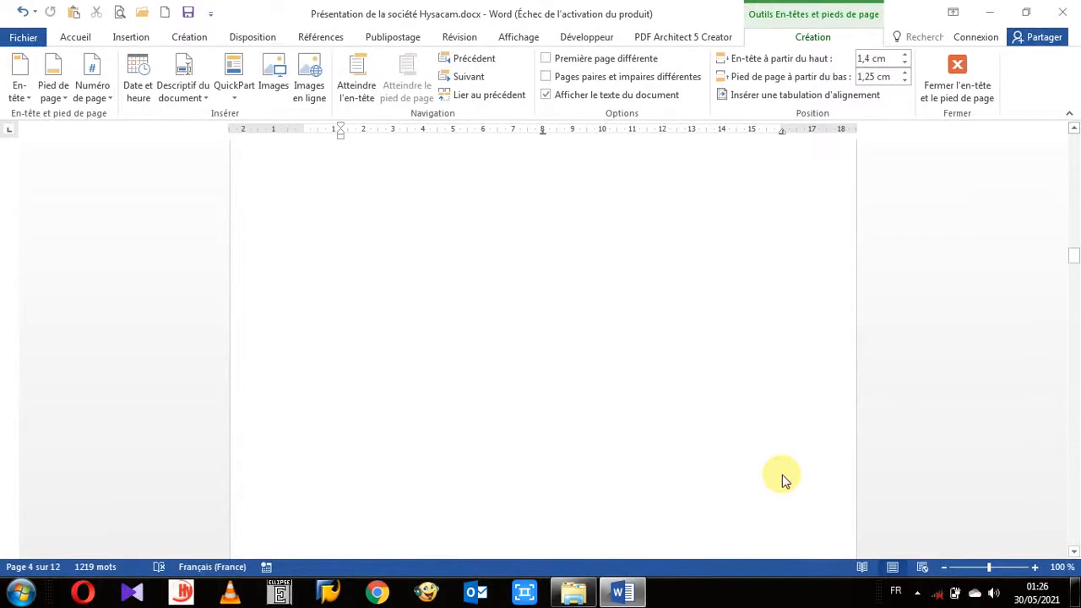
scroll(781, 480, down, 15)
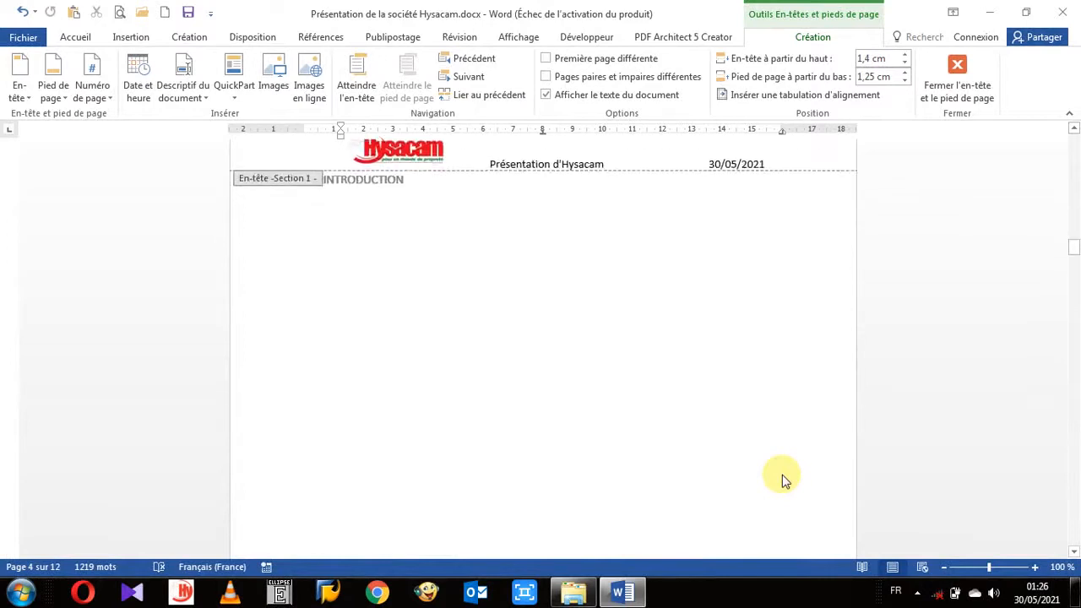
scroll(779, 478, down, 8)
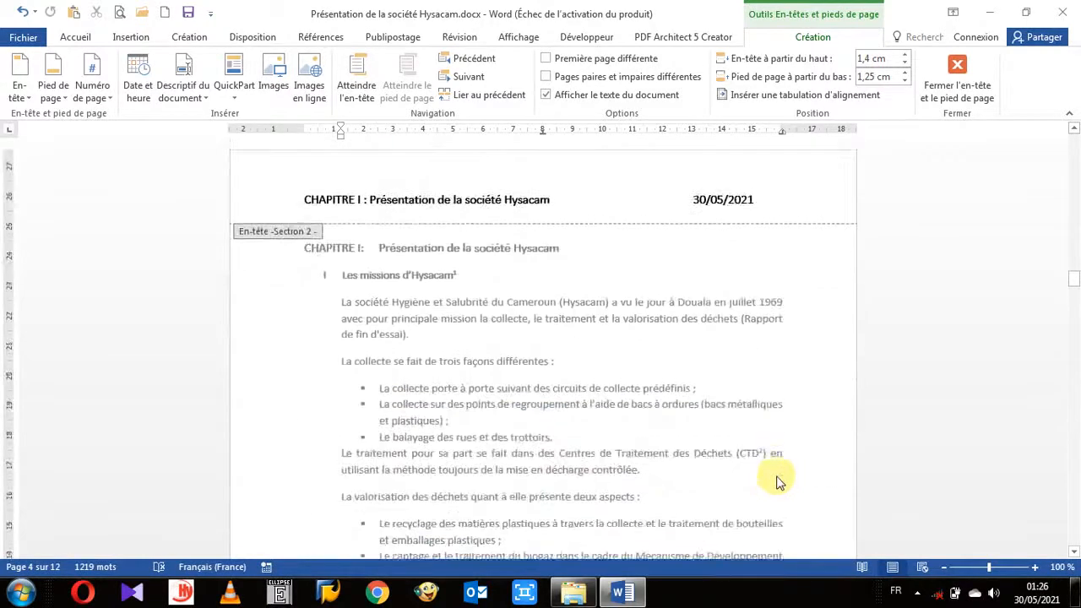